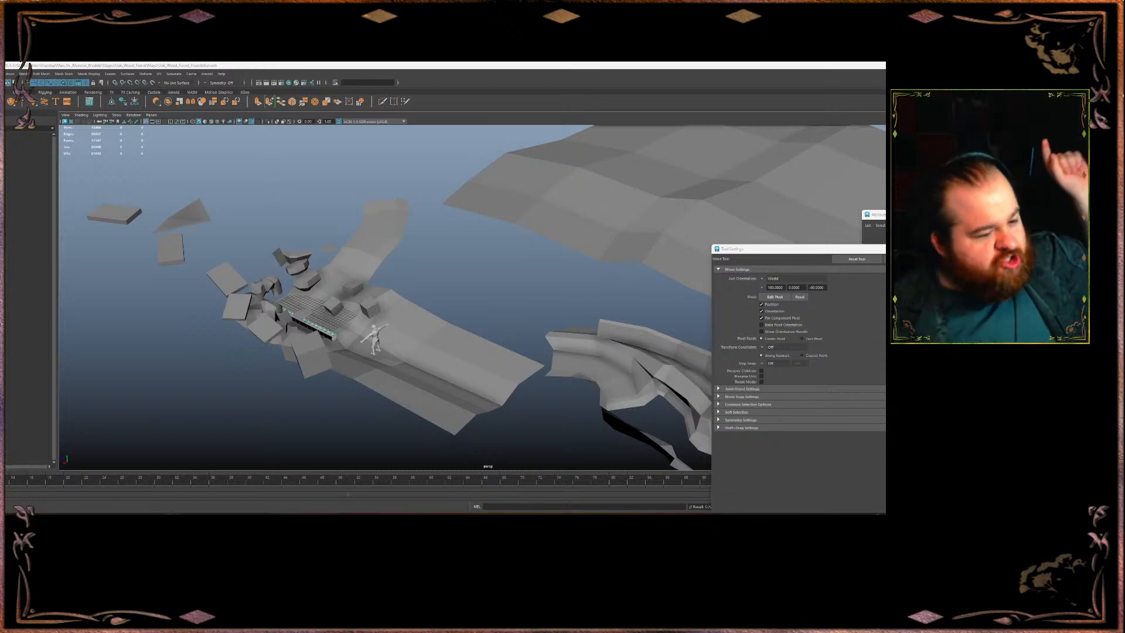
key("super+d")
key("super+d")
key("super+d")
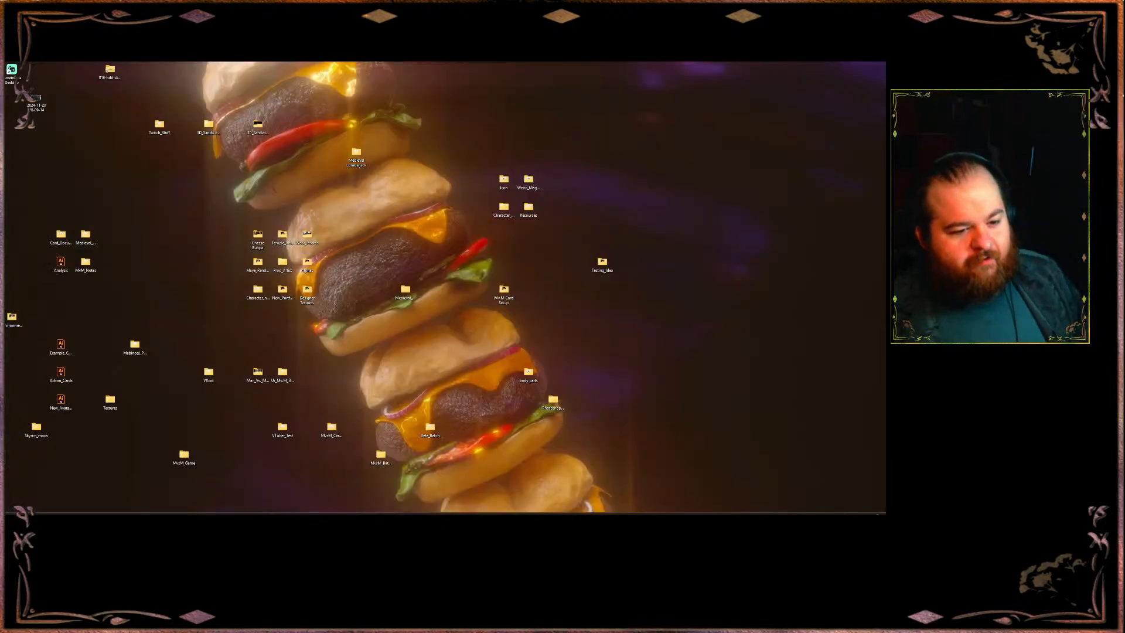
key("super+d")
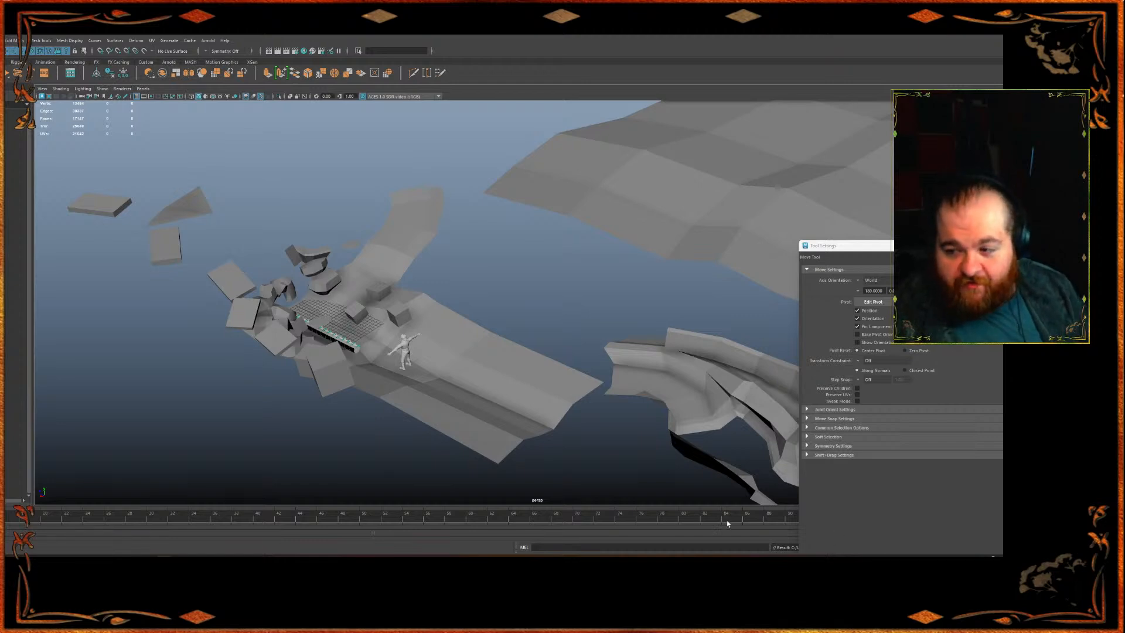
scroll(622, 341, "up", 5)
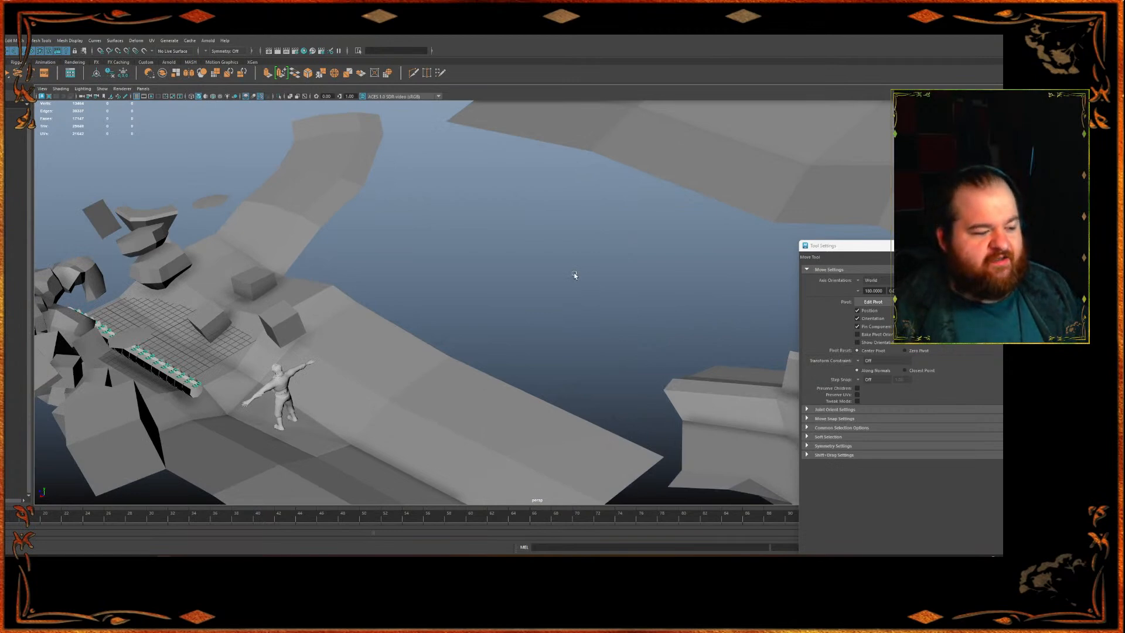
key("bracketleft")
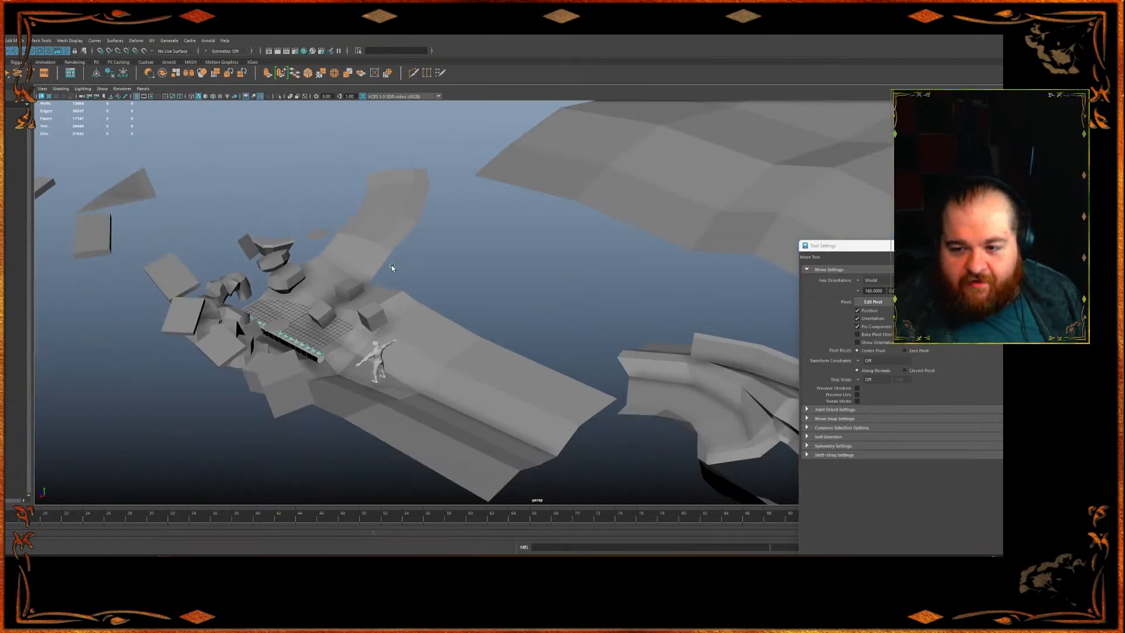
key("bracketright")
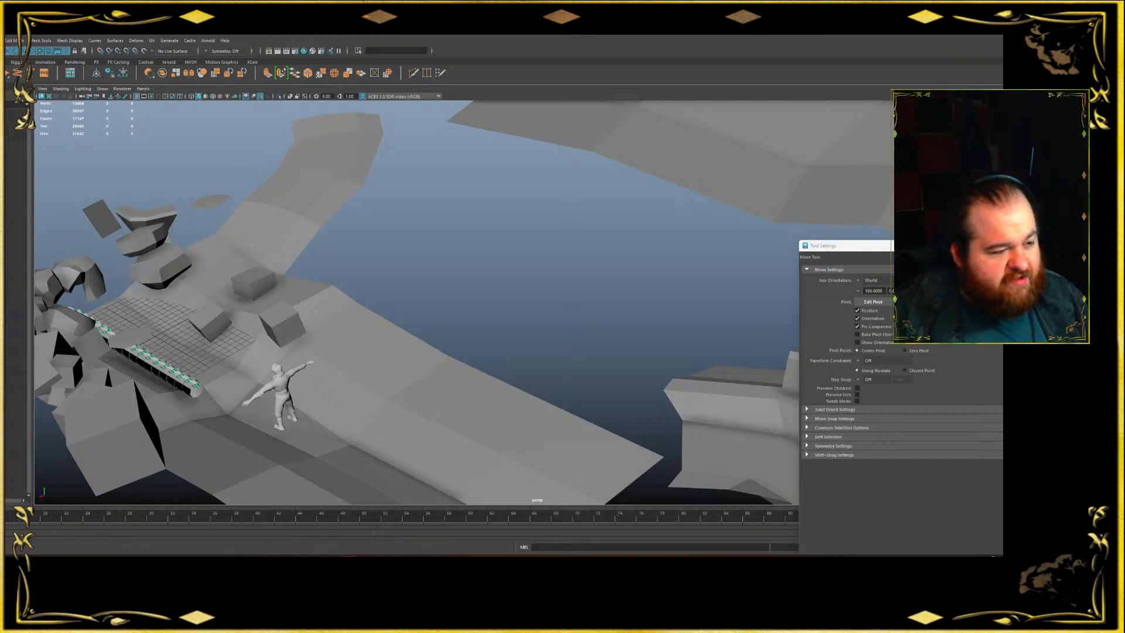
Bring up the forest reference board, move it clear of the modelled scene and focus on the mossy woodland stream photo
right_click_drag(6, 328, 440, 283)
scroll(433, 287, "down", 5)
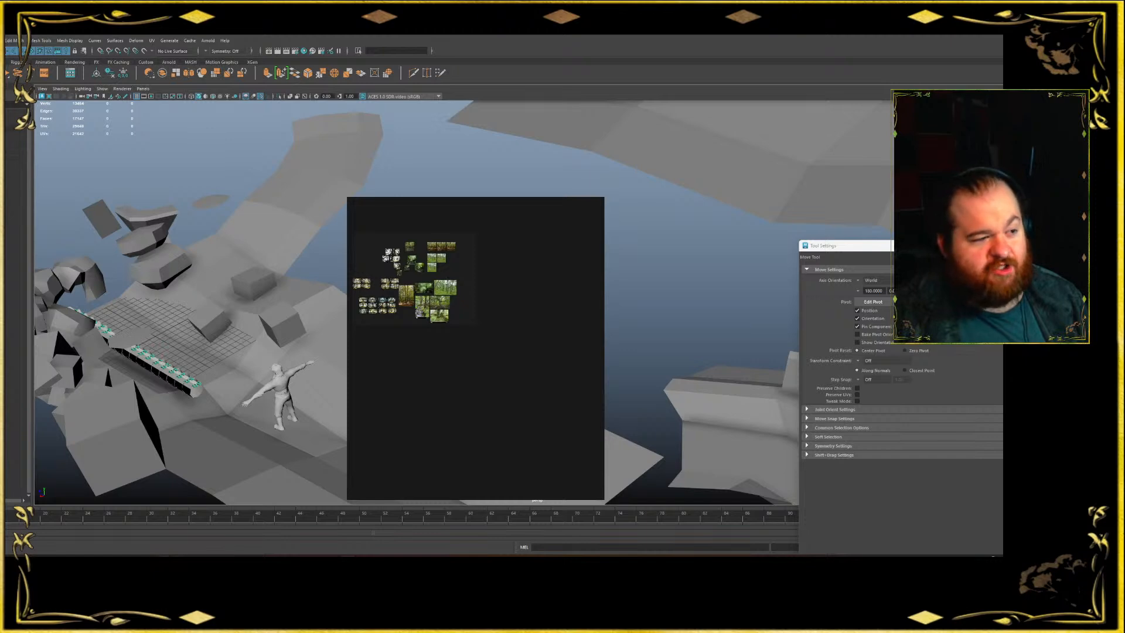
scroll(459, 286, "up", 5)
left_click_drag(459, 287, 470, 224)
scroll(498, 224, "down", 3)
scroll(468, 235, "up", 4)
scroll(434, 252, "down", 1)
scroll(430, 256, "up", 1)
left_click_drag(429, 256, 702, 166)
left_click(729, 325)
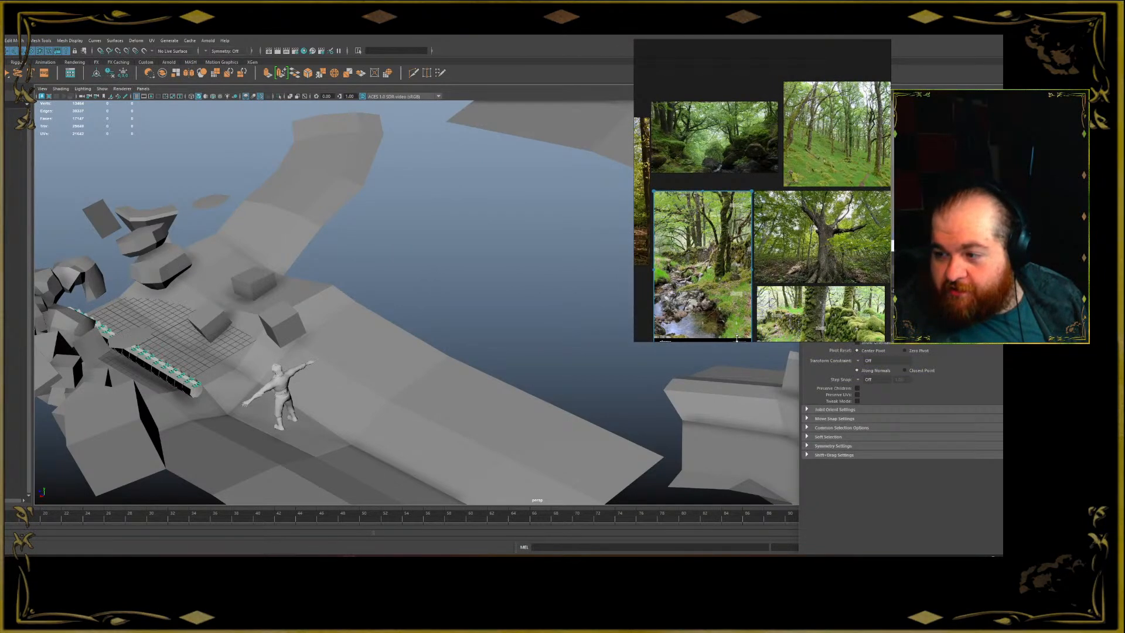
Shrink the reference board to a compact window and frame the trees and mossy wall in the stream photo
left_click_drag(737, 338, 820, 254)
scroll(712, 113, "down", 4)
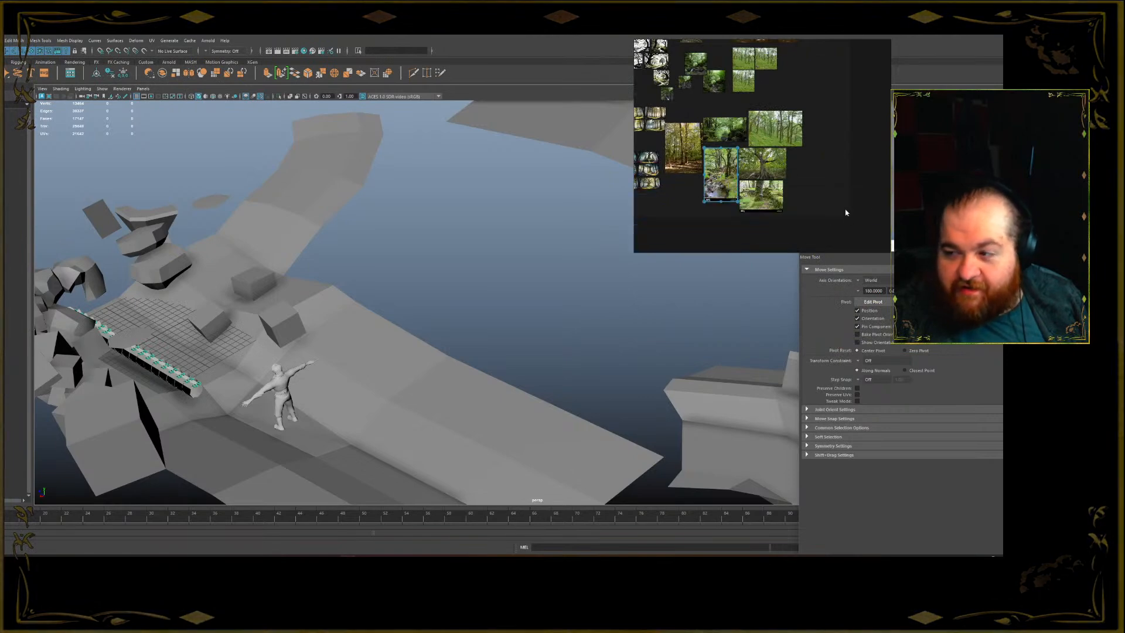
left_click_drag(890, 203, 774, 203)
scroll(721, 161, "down", 3)
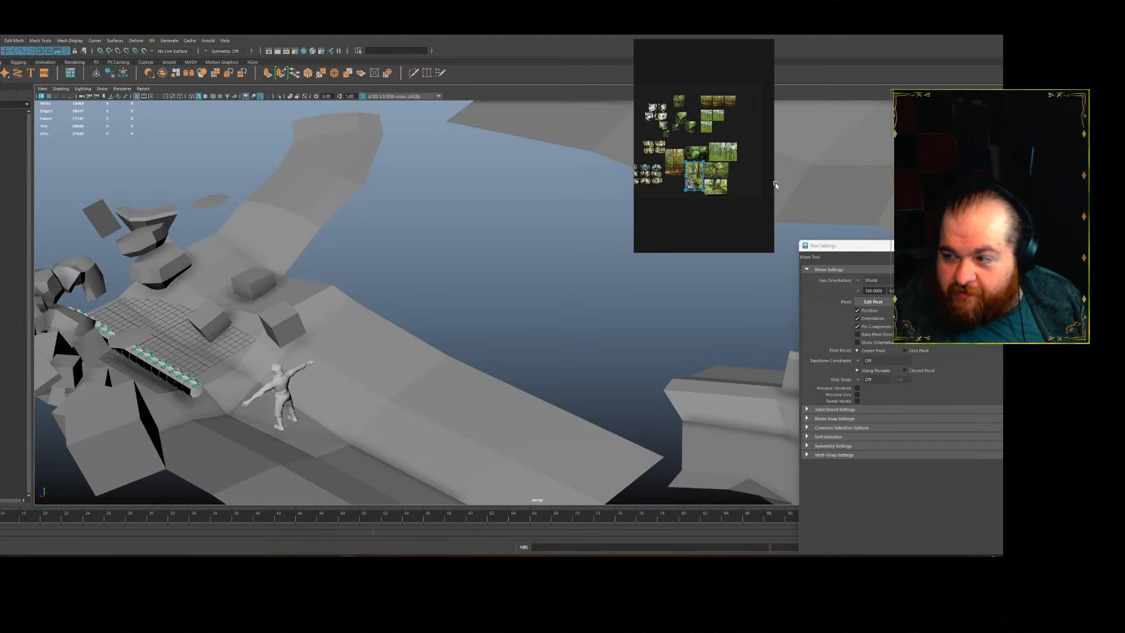
left_click_drag(778, 186, 801, 183)
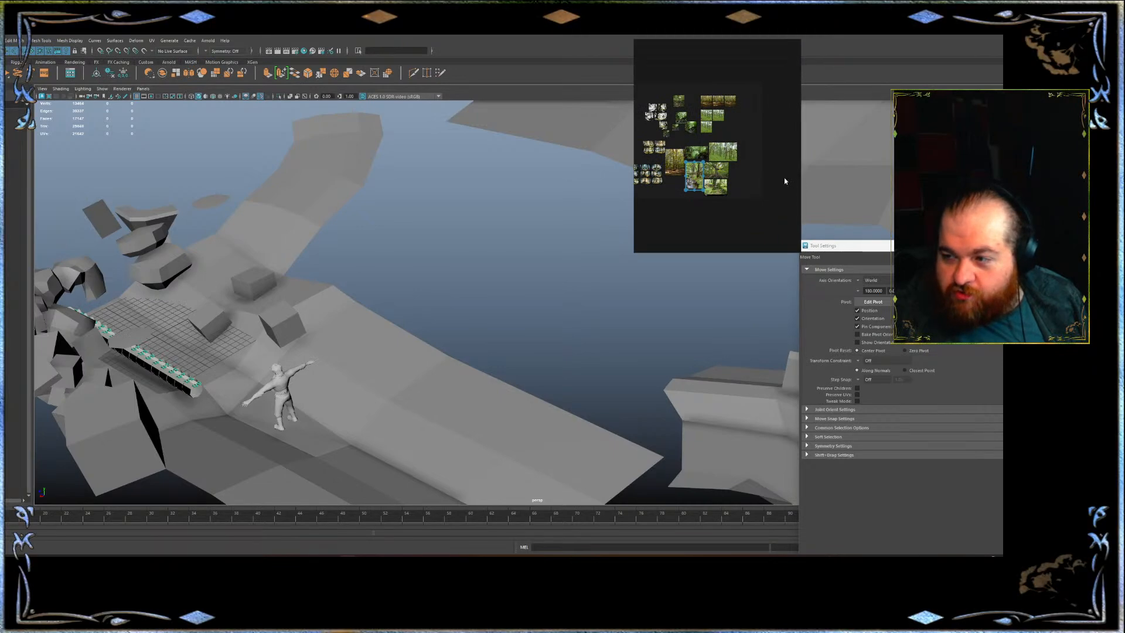
scroll(672, 129, "up", 2)
scroll(672, 129, "up", 5)
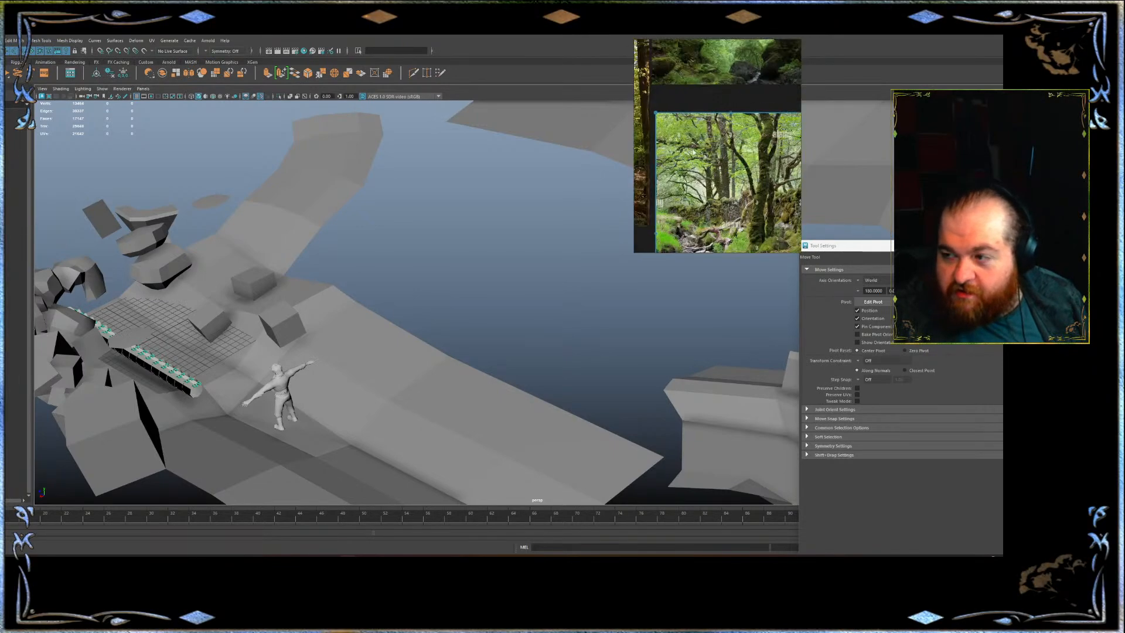
scroll(697, 123, "up", 5)
left_click_drag(637, 164, 614, 165)
Examine the blockout's floating slabs, rock pieces and scale figure from several angles alongside the forest references
left_click_drag(544, 148, 397, 228, "alt")
left_click(395, 306)
left_click(462, 286)
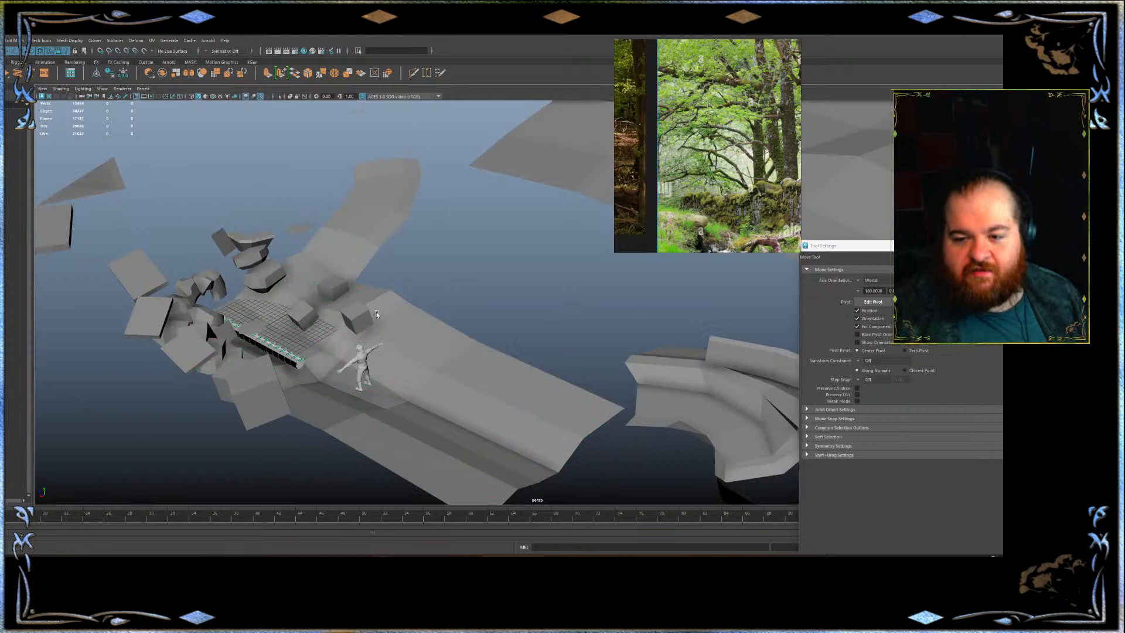
left_click(258, 326)
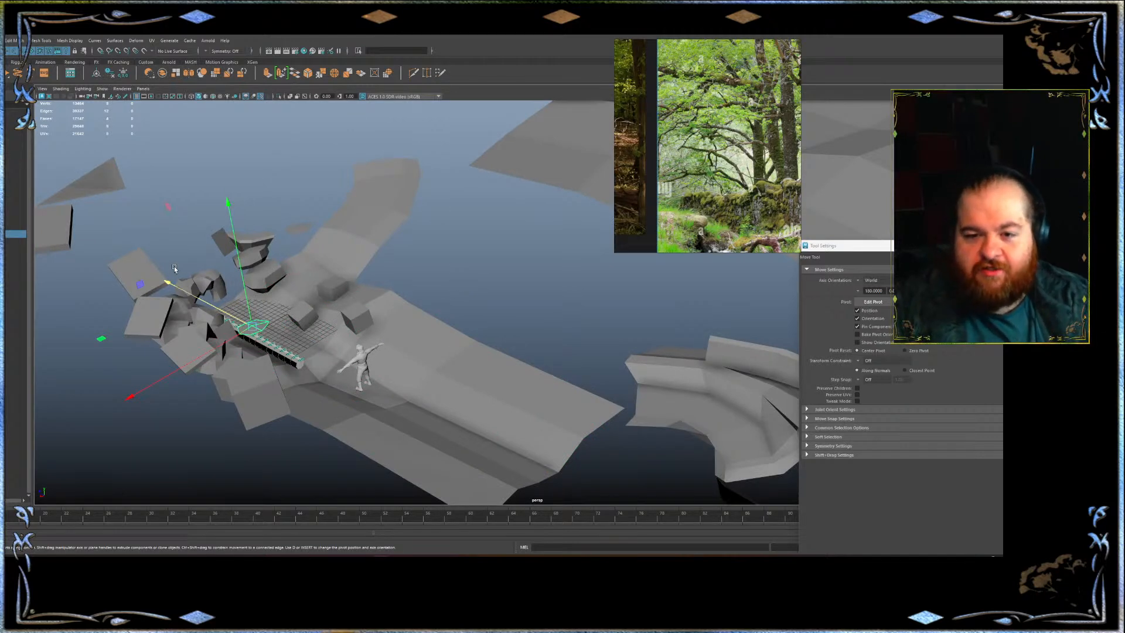
left_click_drag(387, 314, 451, 268, "alt")
left_click(392, 196)
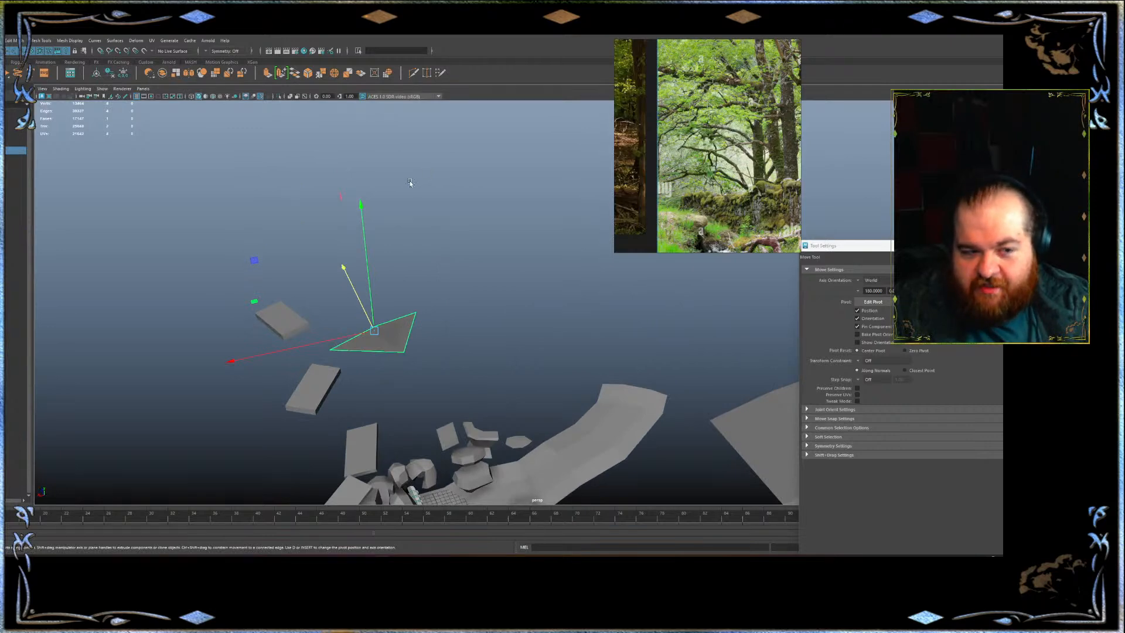
left_click_drag(415, 174, 469, 260, "alt")
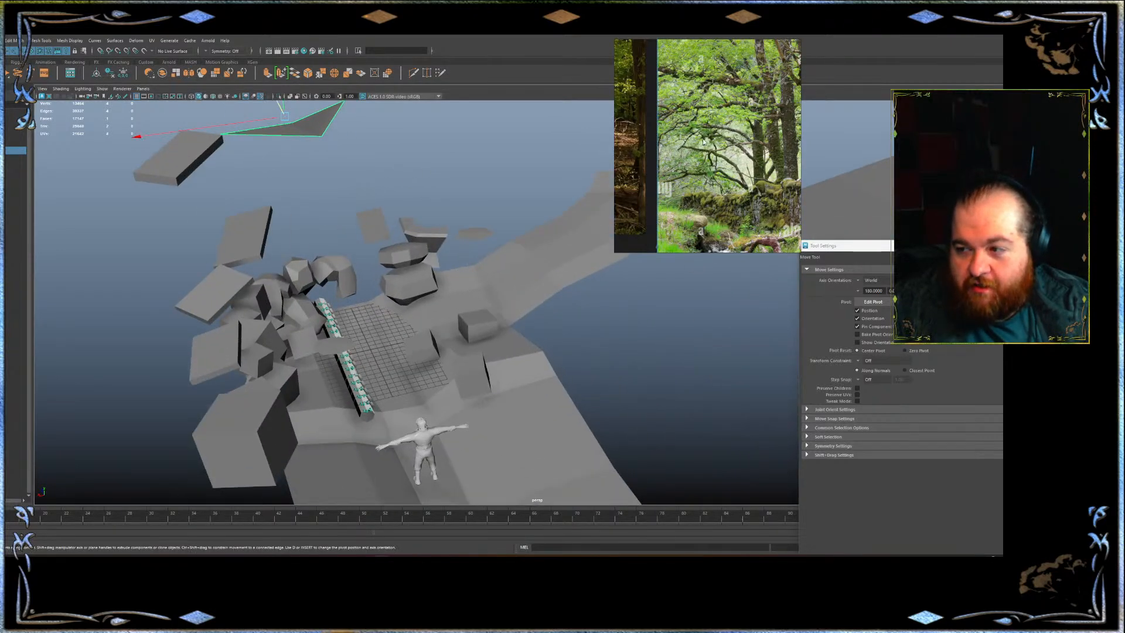
scroll(707, 146, "down", 3)
left_click_drag(446, 309, 460, 293, "alt")
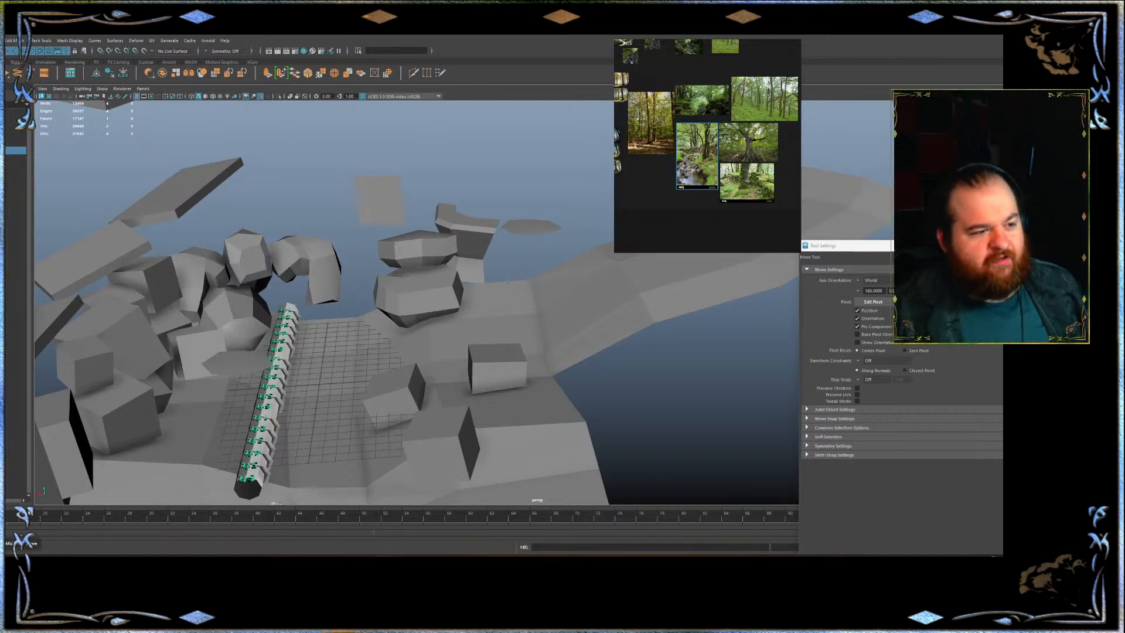
Select the terrain ground mesh under the rocks and examine its overall layout from farther away
left_click(361, 324)
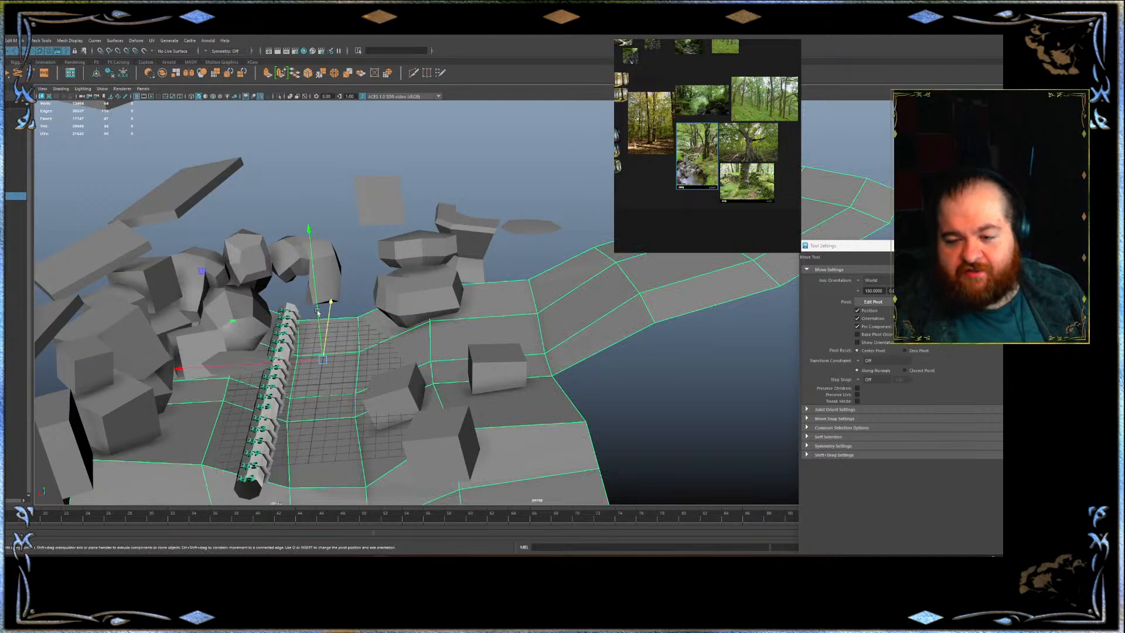
left_click_drag(315, 331, 320, 245, "alt")
right_click_drag(320, 244, 290, 225, "alt")
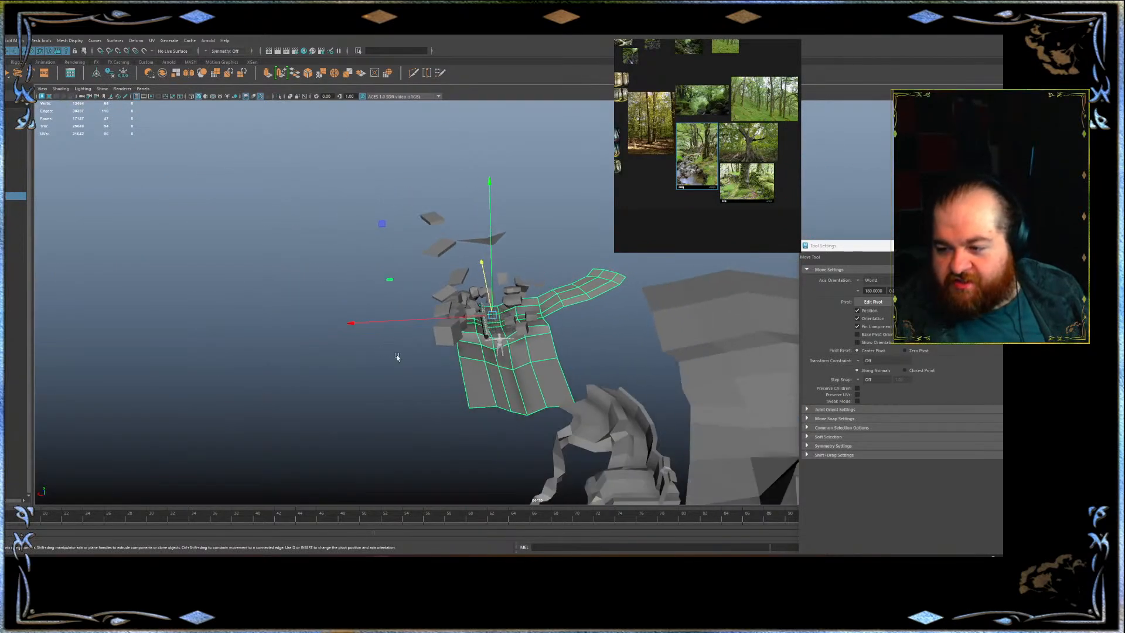
right_click_drag(395, 356, 468, 365, "alt")
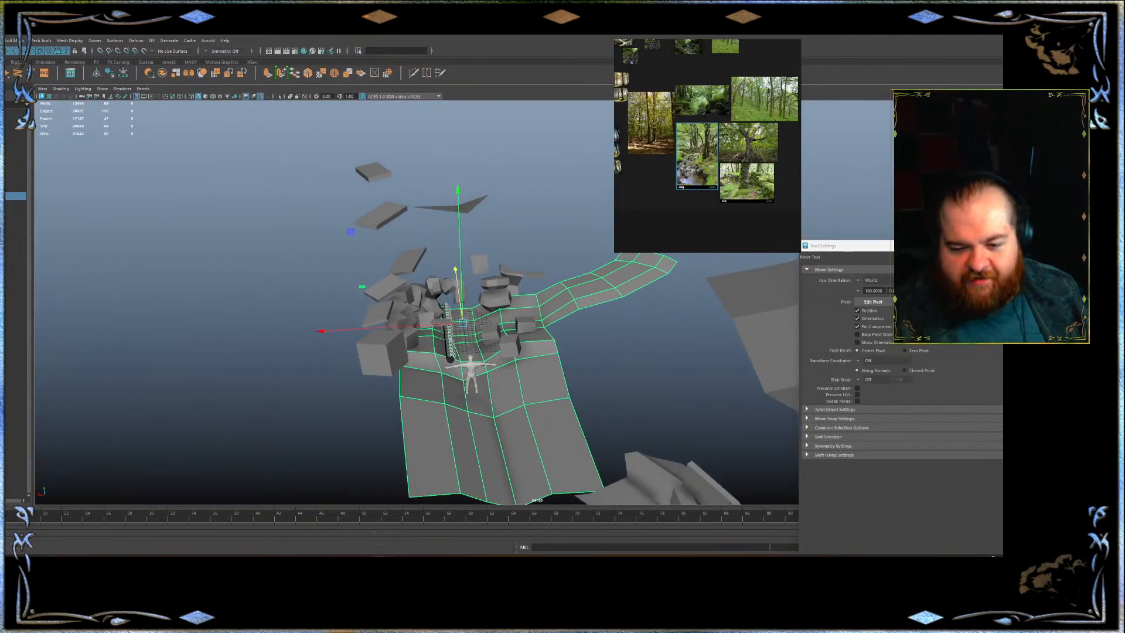
Switch to Paint, move the reference board away from the blank canvas and fill the canvas with black
mouse_move(46, 554)
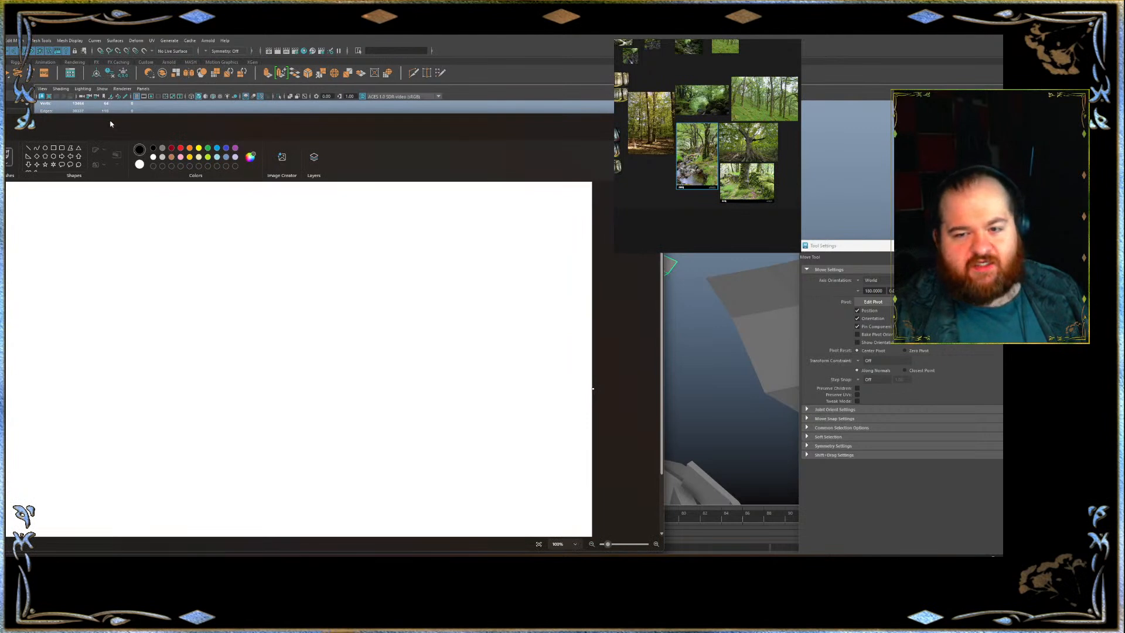
left_click_drag(111, 124, 287, 67)
mouse_move(780, 170)
right_mouse_down()
mouse_move(980, 156)
mouse_move(1063, 184)
right_mouse_up()
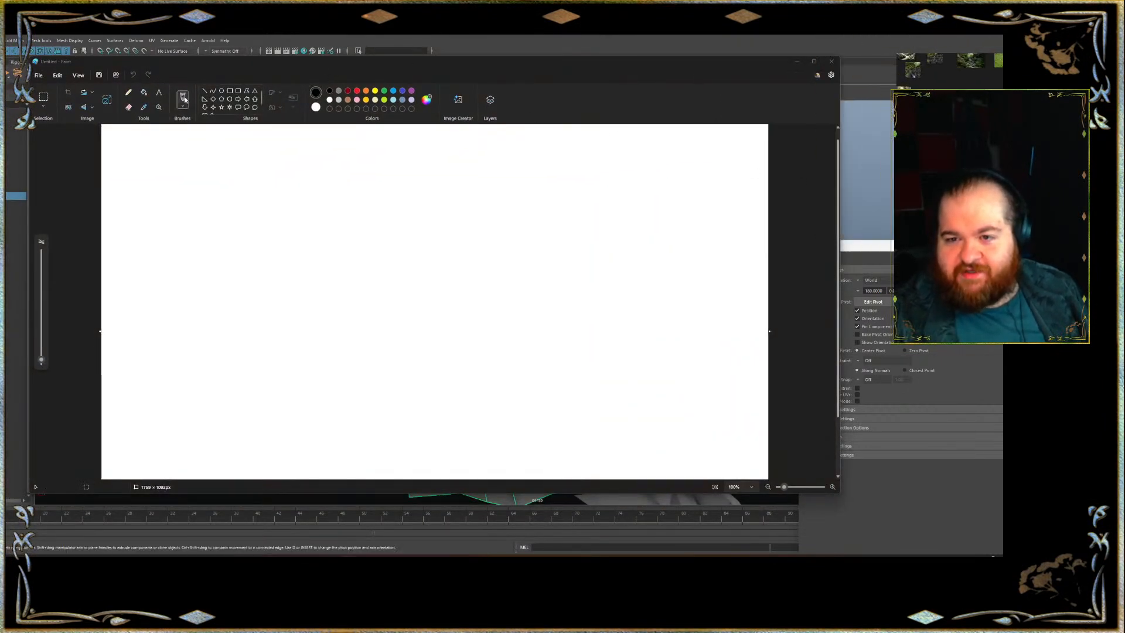
left_click(144, 92)
left_click(246, 146)
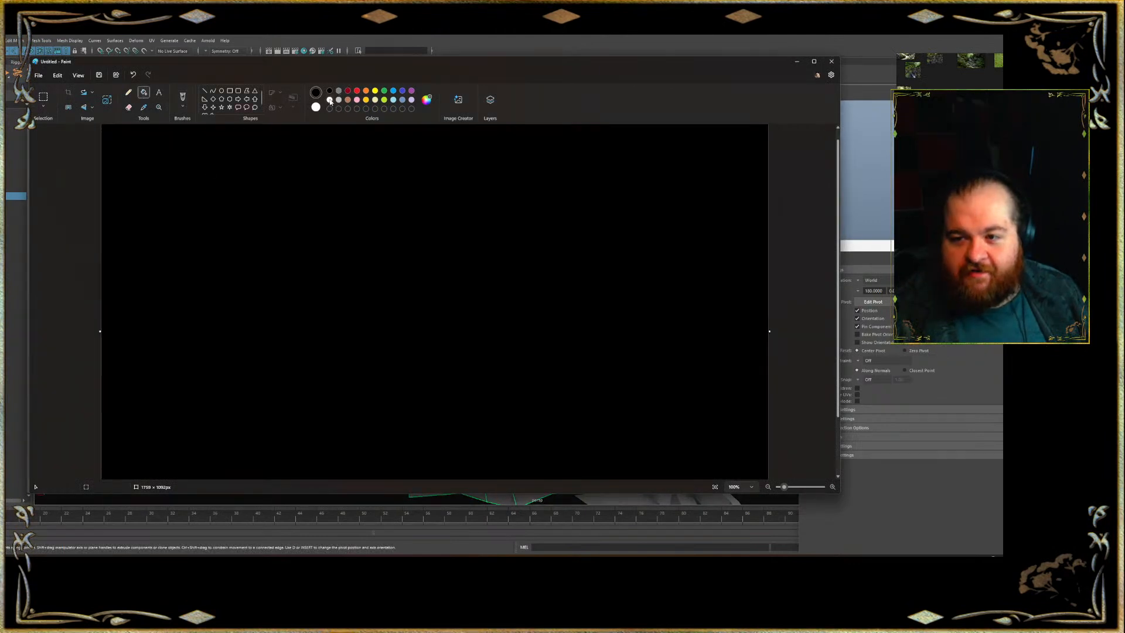
Set up the Pencil with white as the drawing colour and a slightly thicker stroke
left_click(384, 100)
left_click(129, 92)
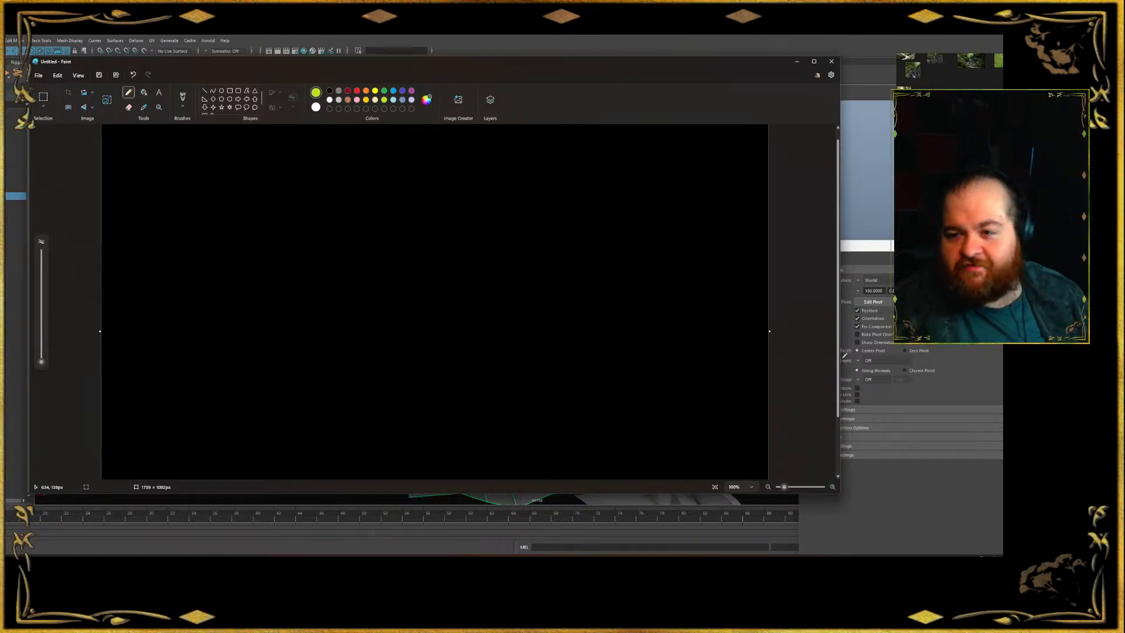
left_click(330, 100)
left_click_drag(41, 361, 41, 356)
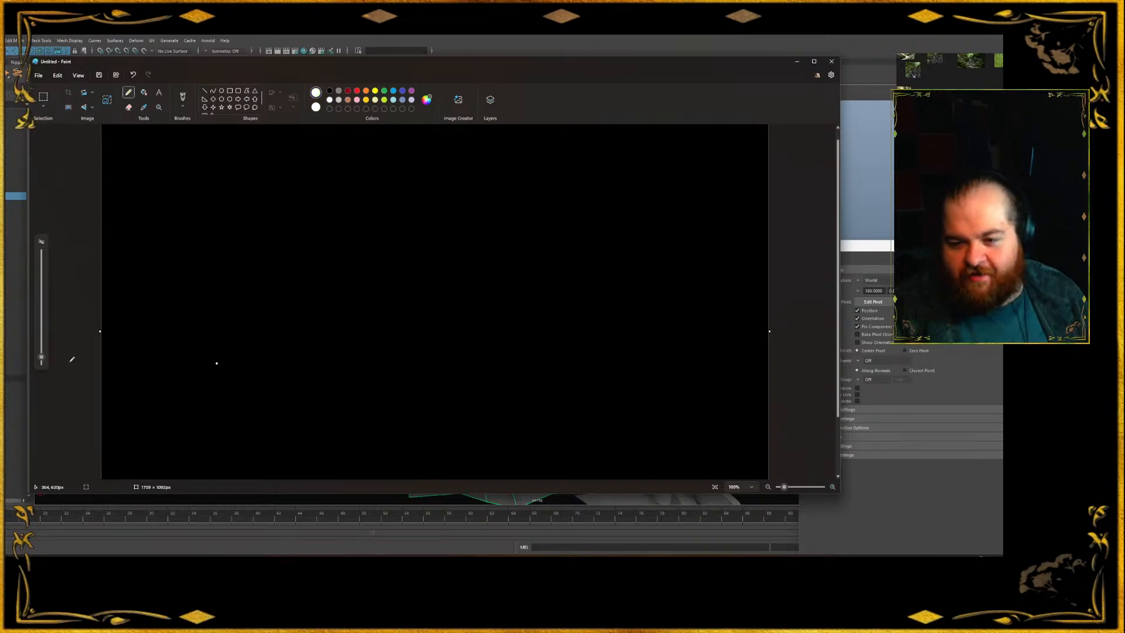
mouse_move(257, 132)
left_mouse_down()
mouse_move(262, 166)
mouse_move(276, 164)
left_mouse_up()
left_click_drag(282, 154, 304, 165)
left_click_drag(314, 151, 316, 154)
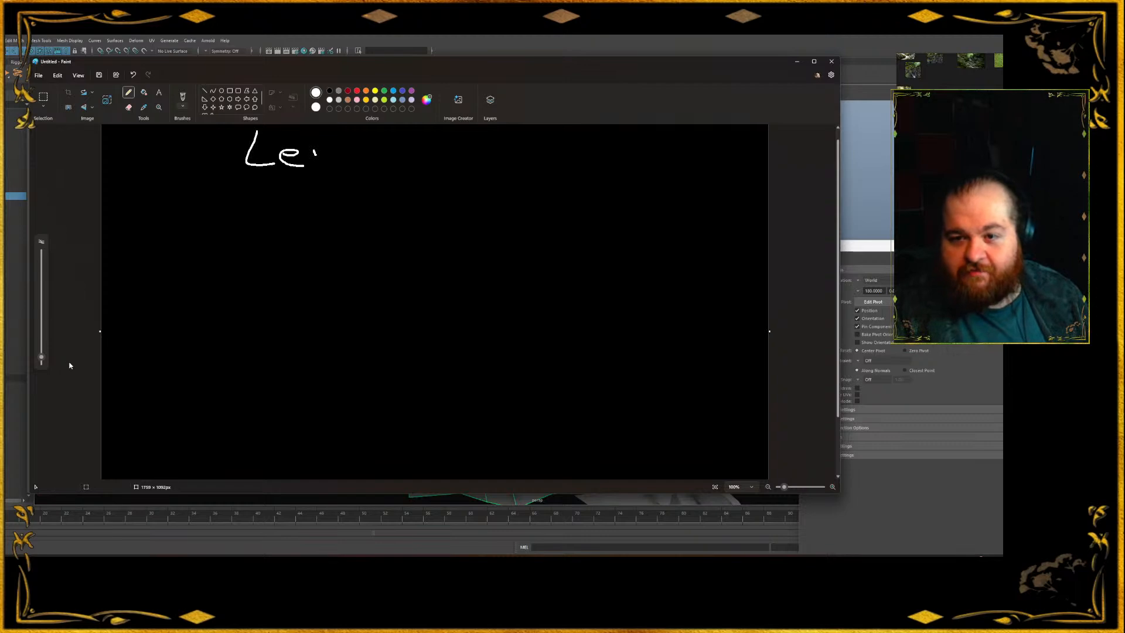
Switch from the Pencil to a brush and undo the unfinished handwritten lettering on the canvas
left_click(182, 100)
left_click(212, 139)
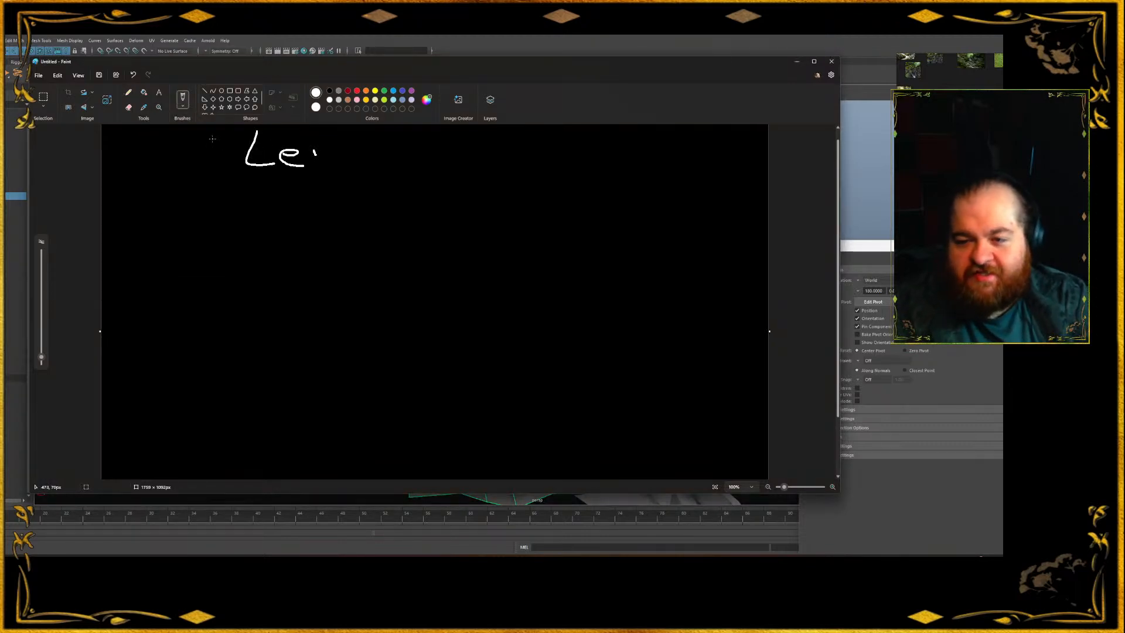
key("ctrl+z")
key("ctrl+z")
key("ctrl+z")
mouse_move(249, 129)
left_mouse_down()
mouse_move(237, 160)
mouse_move(258, 160)
left_mouse_up()
left_click_drag(238, 147, 265, 129)
mouse_move(267, 142)
left_mouse_down()
mouse_move(267, 158)
mouse_move(302, 144)
mouse_move(306, 160)
mouse_move(326, 154)
left_mouse_up()
key("ctrl+z")
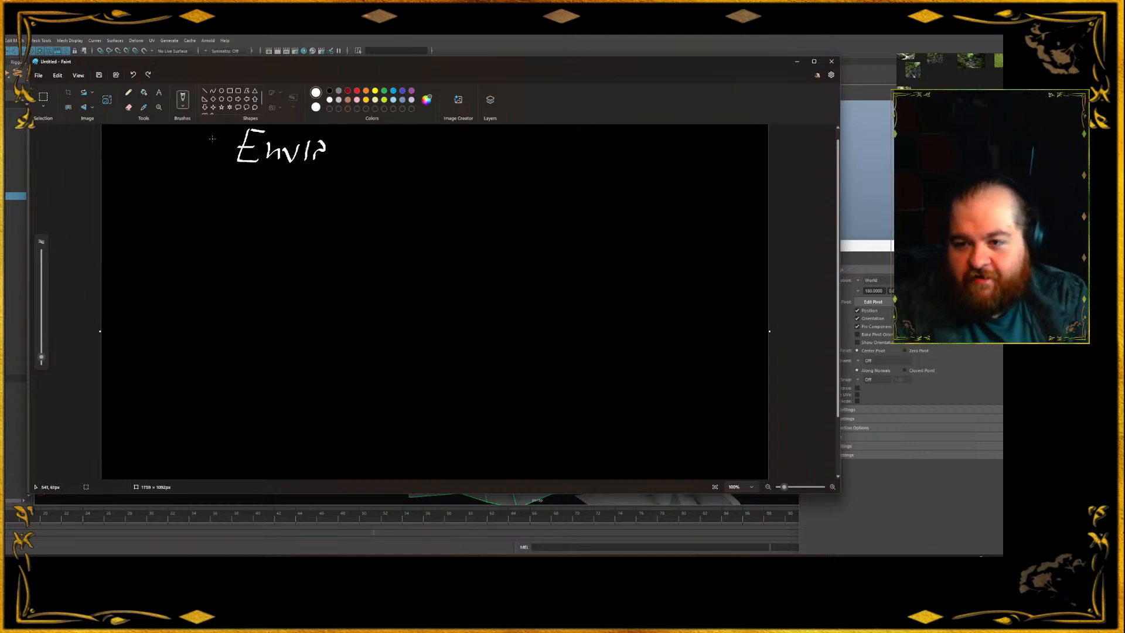
key("ctrl+z")
left_click_drag(323, 148, 357, 157)
key("ctrl+z")
key("ctrl+z")
key("ctrl+z")
key("ctrl+z")
key("ctrl+z")
key("ctrl+z")
key("ctrl+z")
key("ctrl+z")
key("ctrl+z")
key("ctrl+z")
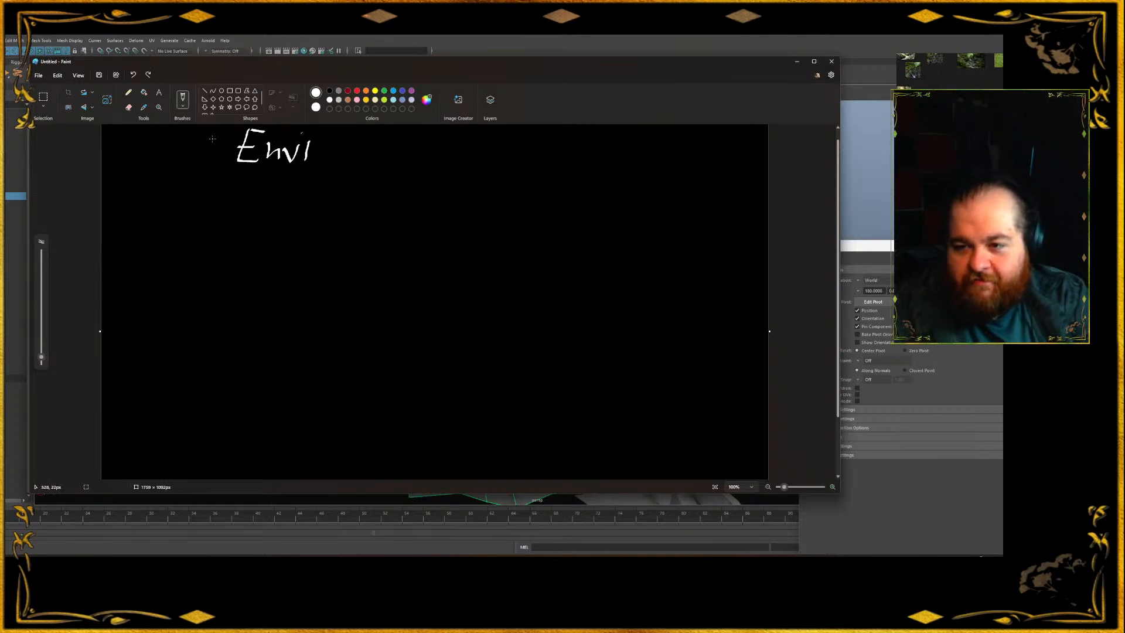
Handwrite the title "Level In Game's" in white along the upper edge of the canvas and underline it
mouse_move(248, 132)
left_mouse_down()
mouse_move(260, 157)
mouse_move(283, 156)
left_mouse_up()
left_click_drag(285, 150, 346, 154)
key("ctrl+z")
key("ctrl+z")
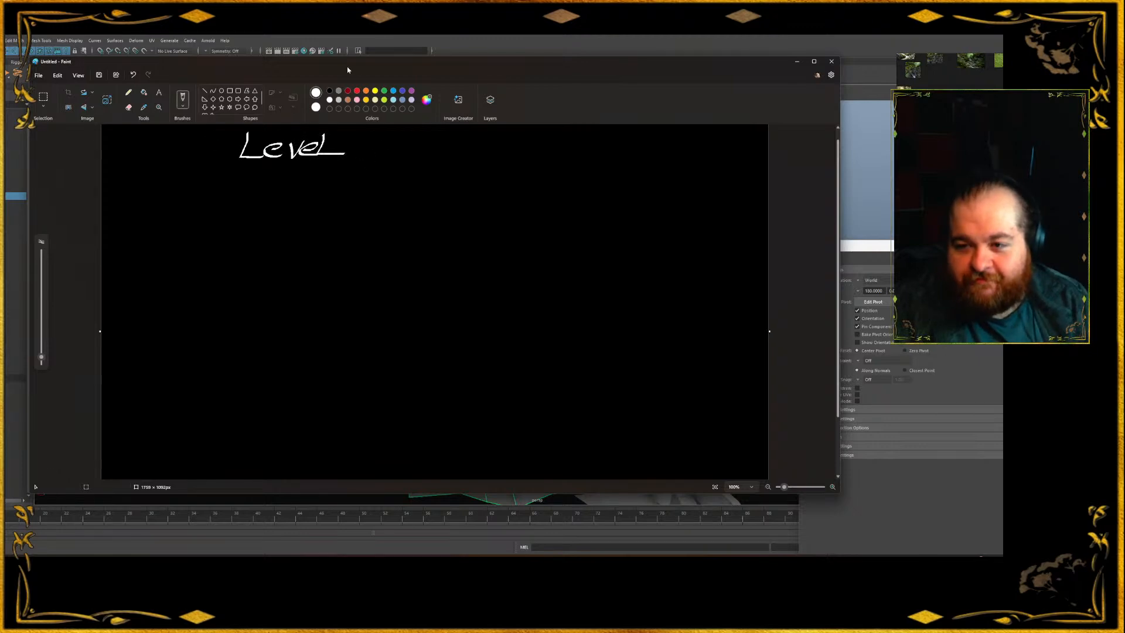
mouse_move(368, 154)
left_mouse_down()
mouse_move(376, 131)
mouse_move(386, 152)
mouse_move(430, 153)
left_mouse_up()
left_click_drag(437, 138, 429, 162)
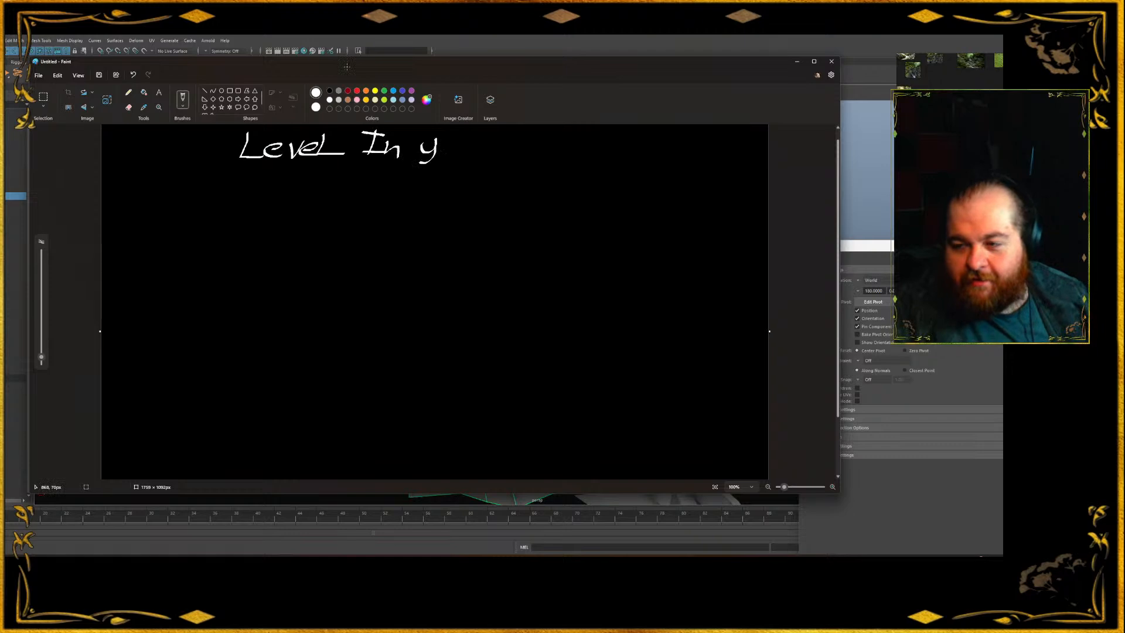
key("ctrl+z")
key("ctrl+z")
left_click_drag(440, 135, 511, 150)
key("ctrl+z")
key("ctrl+z")
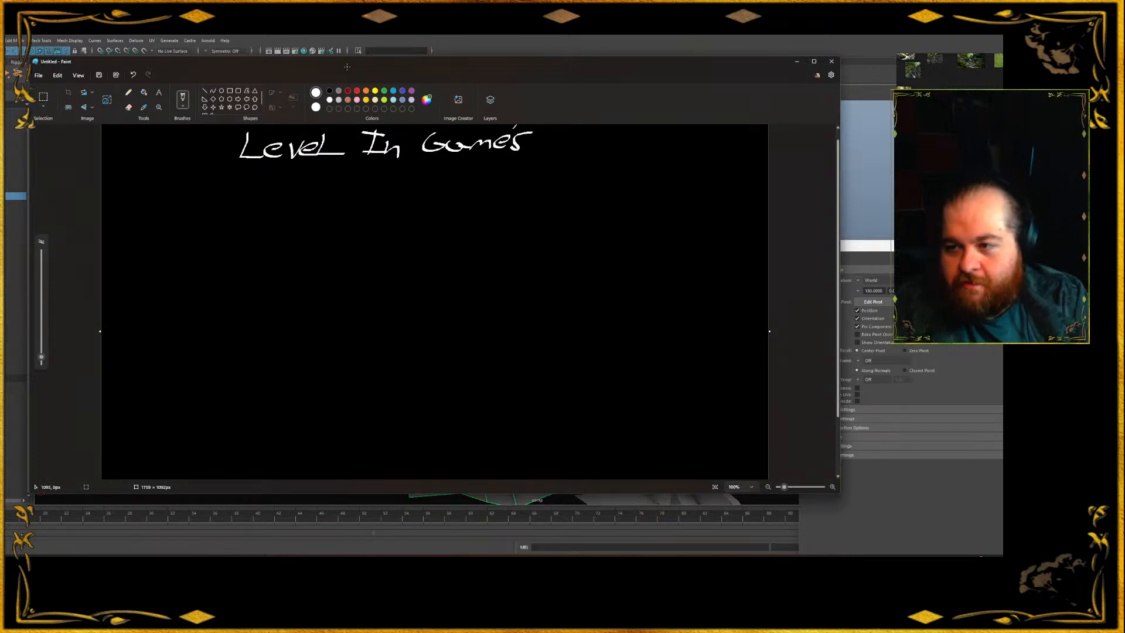
left_click_drag(231, 170, 516, 169)
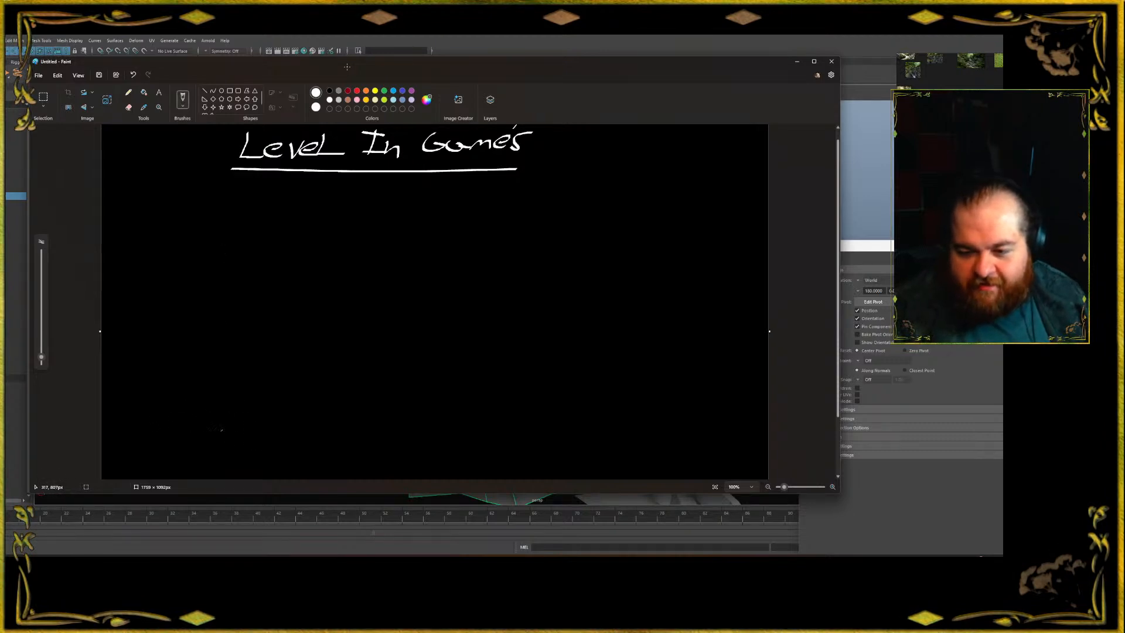
Draw a horizontal line labelled "Floor" near the canvas's lower edge, with a slightly rising line above it
left_click_drag(228, 450, 565, 450)
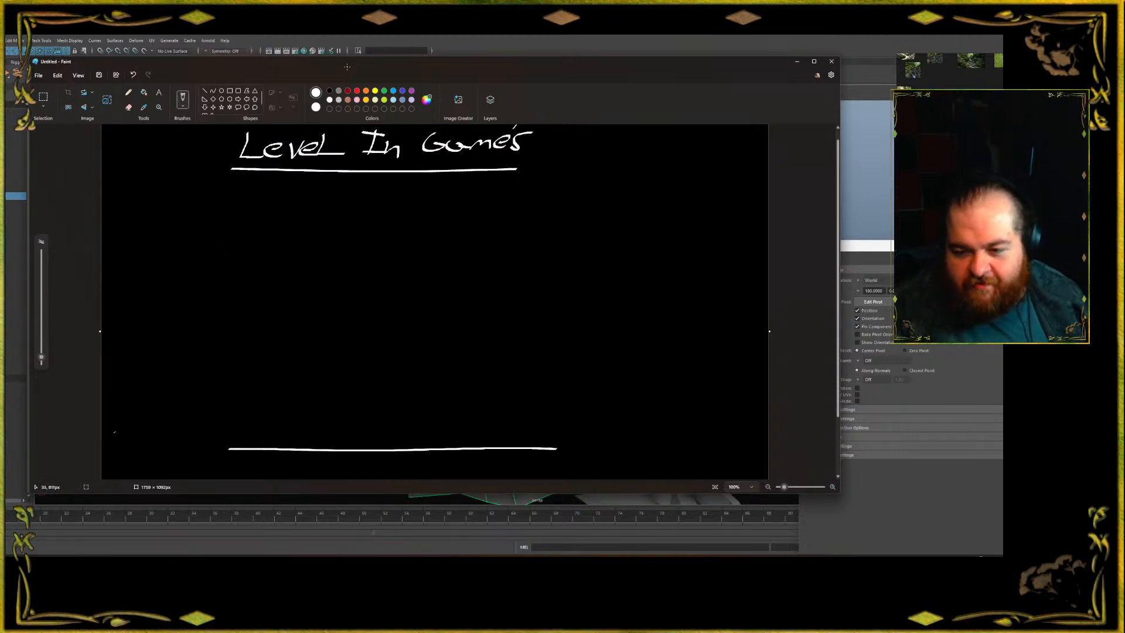
mouse_move(127, 454)
left_mouse_down()
mouse_move(134, 433)
mouse_move(148, 454)
mouse_move(201, 441)
left_mouse_up()
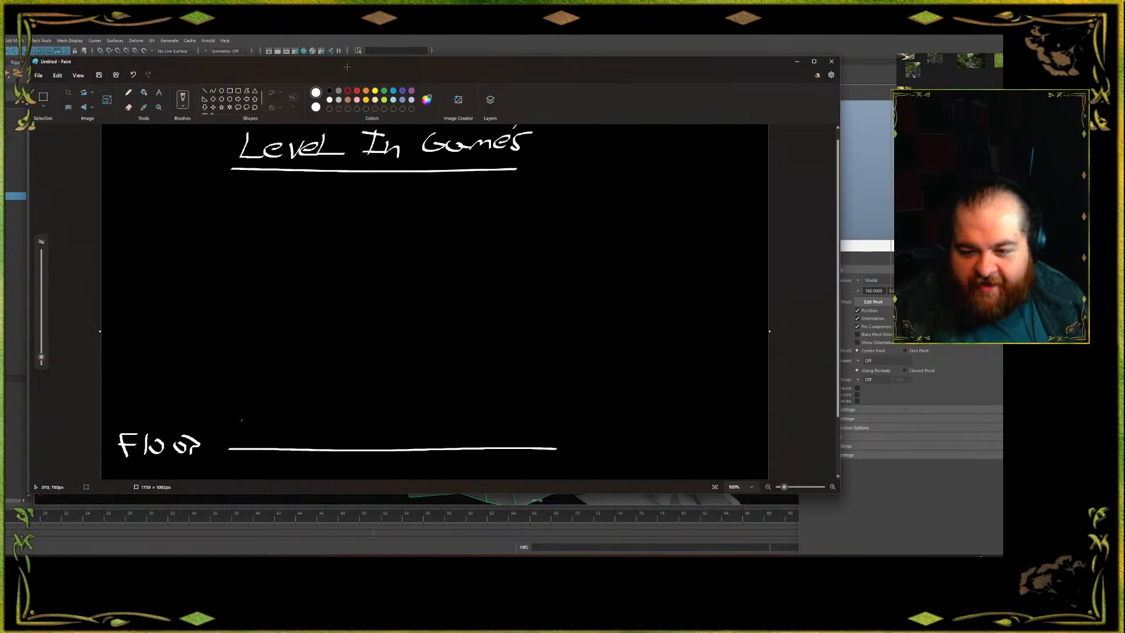
left_click_drag(242, 416, 518, 403)
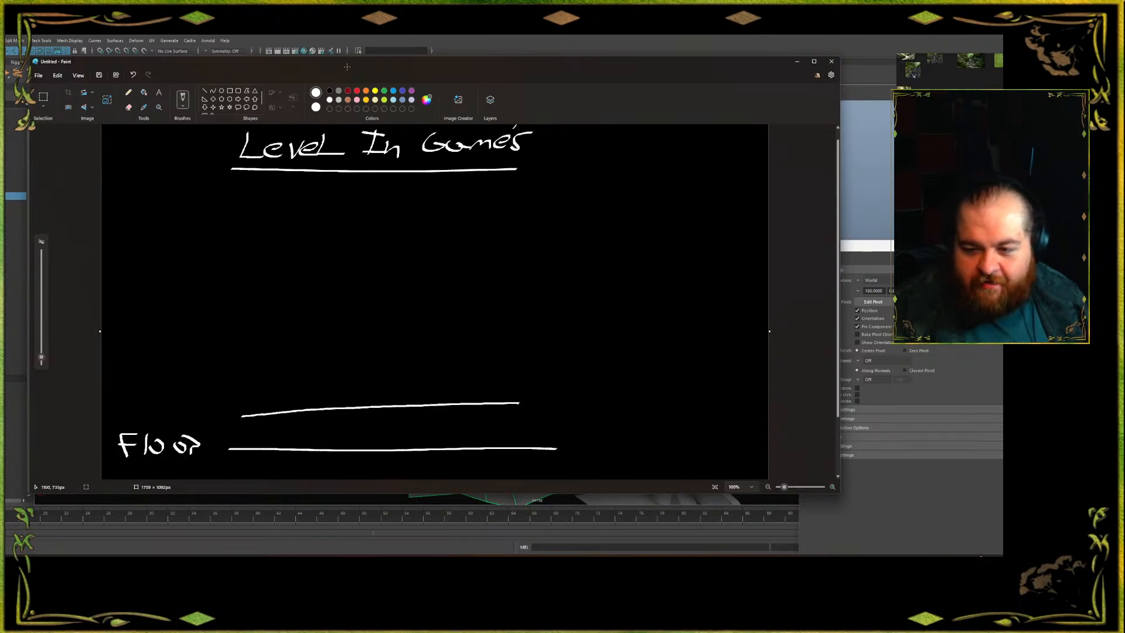
Undo the stray lettering and the slanted line above the floor line, and redraw it as a longer horizontal line
left_click_drag(127, 409, 136, 402)
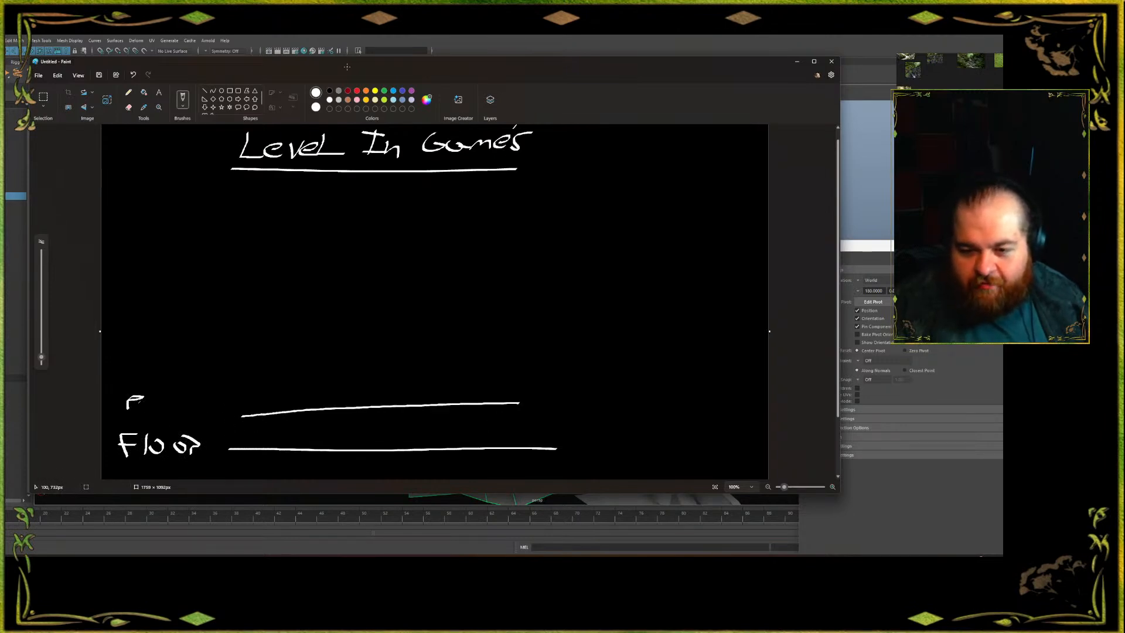
key("ctrl+z")
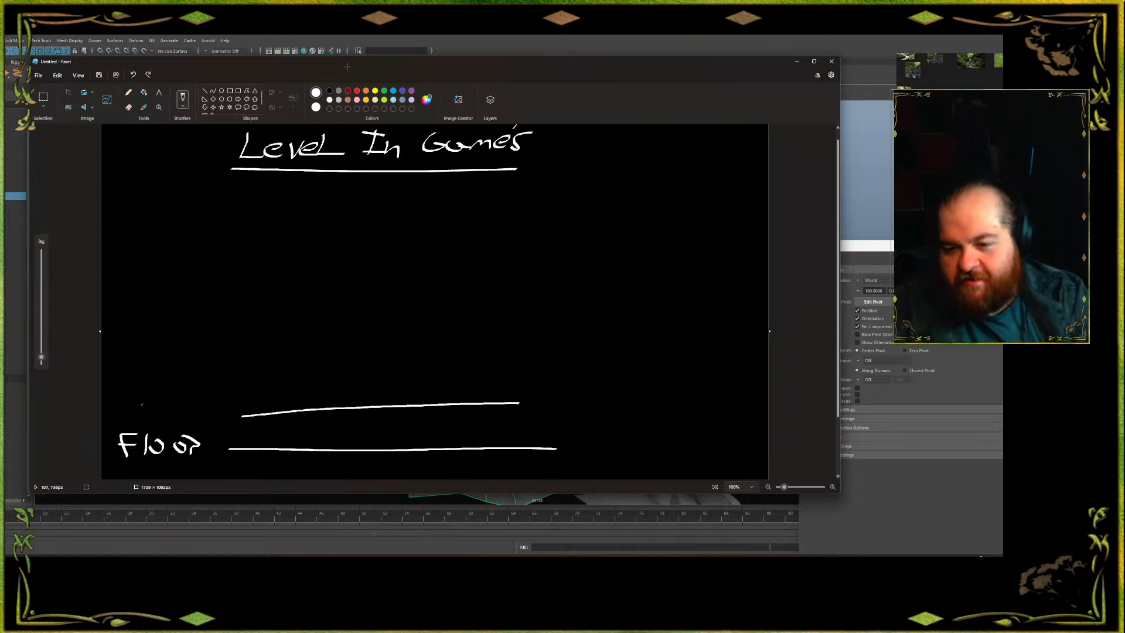
key("ctrl+z")
left_click_drag(240, 405, 603, 403)
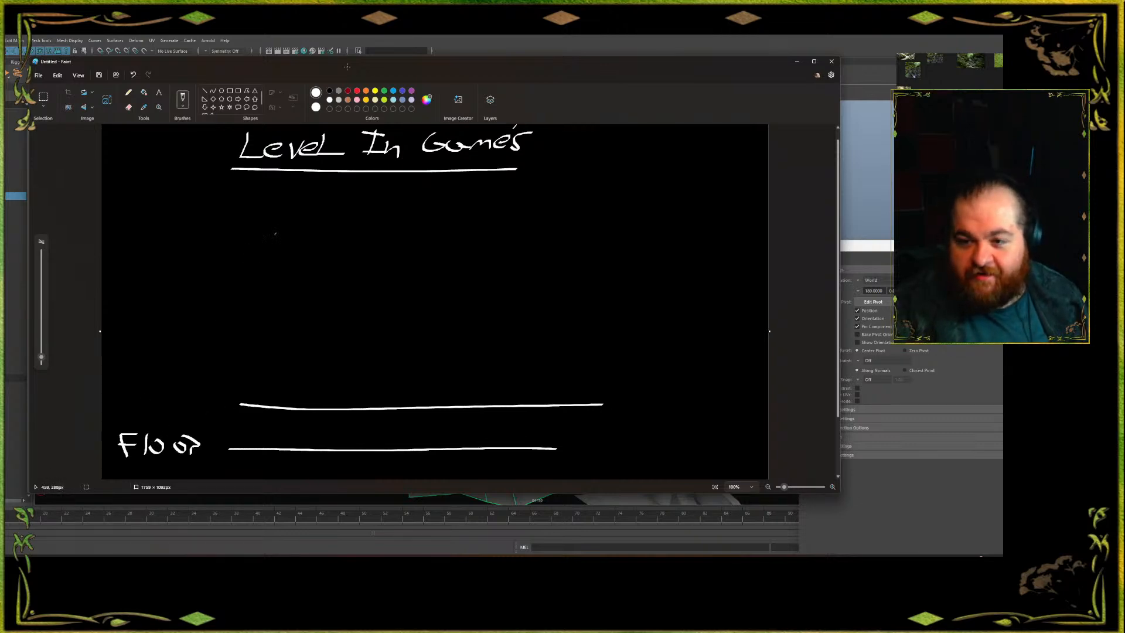
Draw a horizontal line just below the underlined title and handwrite the label "Veggies" beside it
left_click_drag(233, 202, 552, 197)
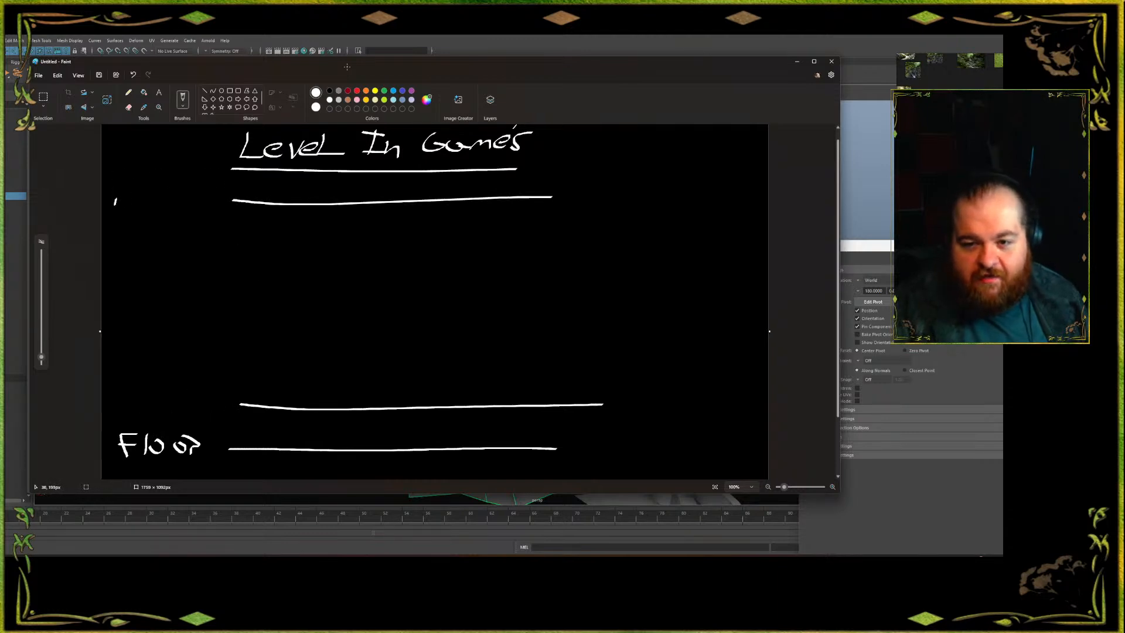
mouse_move(117, 181)
left_mouse_down()
mouse_move(138, 178)
mouse_move(134, 192)
left_mouse_up()
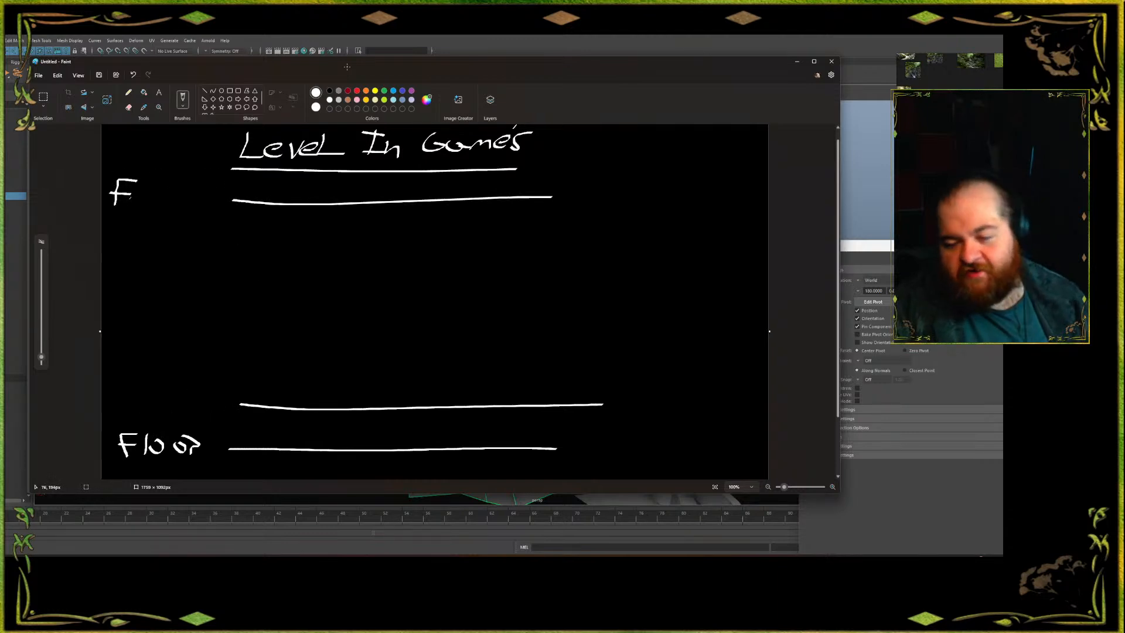
key("super")
key("super")
key("ctrl+z")
key("ctrl+z")
key("ctrl+z")
mouse_move(114, 178)
left_mouse_down()
mouse_move(122, 202)
mouse_move(135, 178)
mouse_move(156, 209)
mouse_move(209, 201)
left_mouse_up()
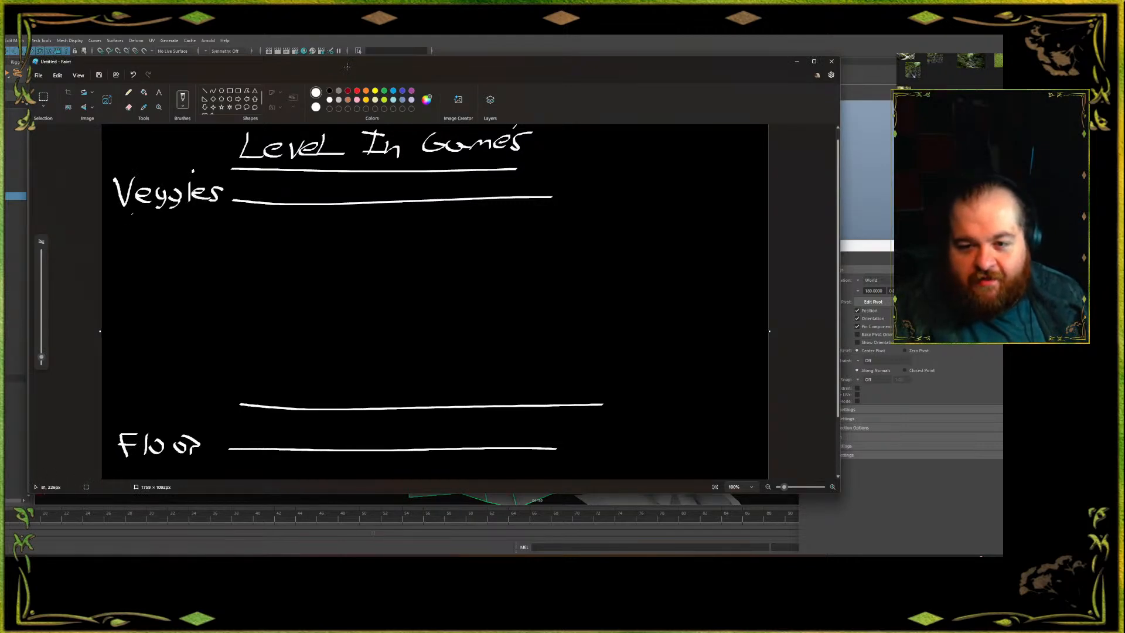
Handwrite "Trees" and "Bushes" on two lines beneath the "Veggies" label
left_click_drag(123, 233, 123, 222)
left_click_drag(109, 217, 184, 235)
left_click_drag(121, 253, 127, 262)
mouse_move(126, 260)
left_mouse_down()
mouse_move(133, 244)
mouse_move(215, 259)
left_mouse_up()
key("ctrl+z")
key("ctrl+z")
key("ctrl+z")
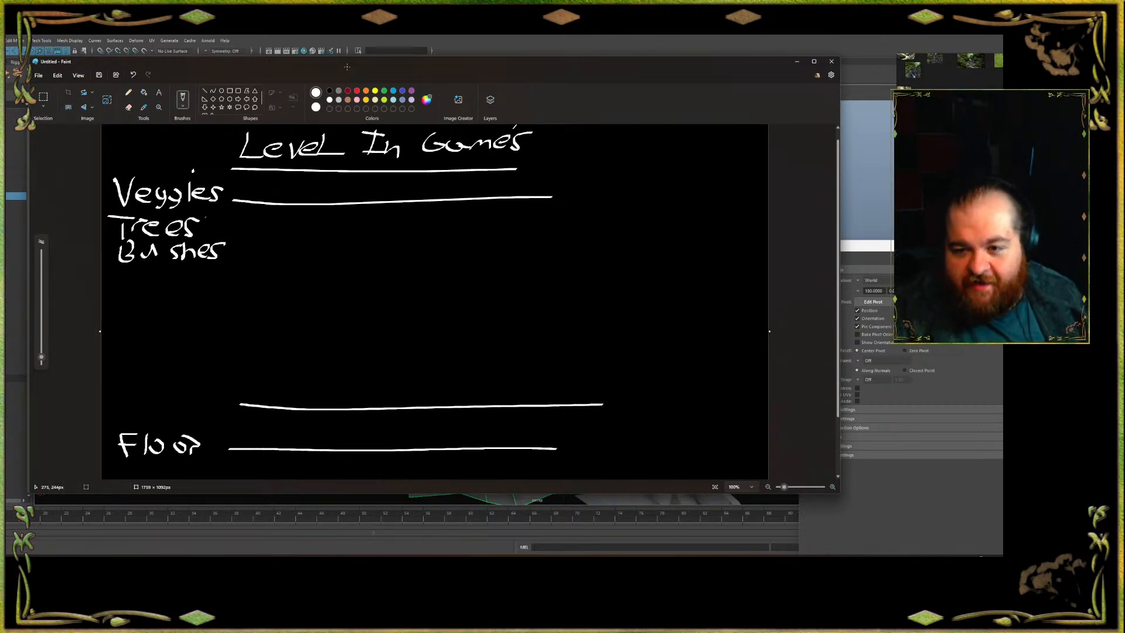
Draw a horizontal line across the middle of the diagram and label it "Terrain Detail" on two lines
left_click_drag(232, 306, 611, 302)
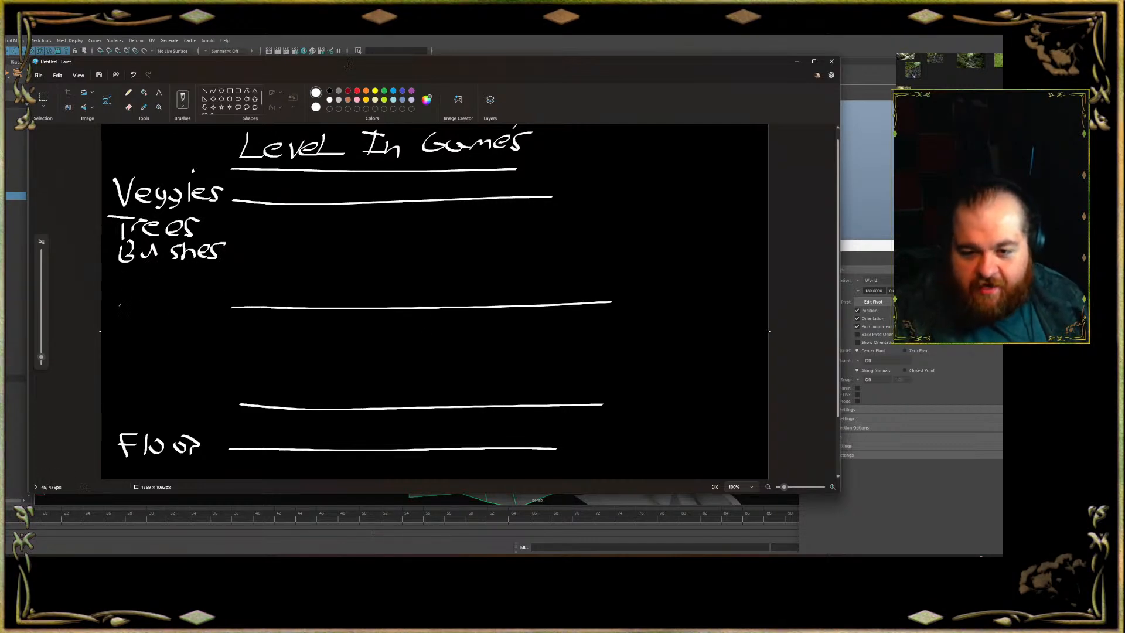
mouse_move(115, 280)
left_mouse_down()
mouse_move(115, 316)
mouse_move(134, 286)
left_mouse_up()
mouse_move(130, 300)
left_mouse_down()
mouse_move(146, 310)
mouse_move(186, 293)
mouse_move(220, 316)
left_mouse_up()
left_click(168, 312)
left_click(149, 328)
mouse_move(105, 331)
left_mouse_down()
mouse_move(134, 339)
mouse_move(108, 347)
left_mouse_up()
key("ctrl+z")
key("ctrl+z")
key("ctrl+z")
key("ctrl+z")
mouse_move(207, 293)
left_mouse_down()
mouse_move(209, 309)
mouse_move(225, 313)
left_mouse_up()
mouse_move(116, 321)
left_mouse_down()
mouse_move(114, 334)
mouse_move(152, 339)
left_mouse_up()
mouse_move(161, 327)
left_mouse_down()
mouse_move(161, 348)
mouse_move(193, 326)
mouse_move(205, 348)
left_mouse_up()
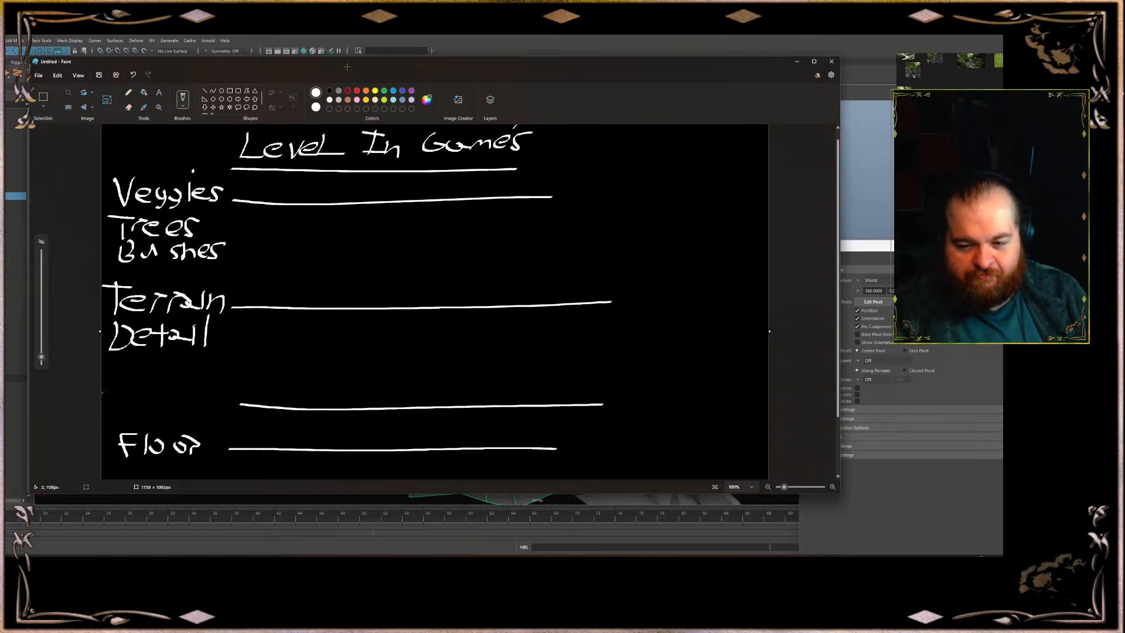
Handwrite the label "Blockout" beside the line directly above the floor line
left_click_drag(110, 382, 111, 412)
mouse_move(111, 411)
left_mouse_down()
mouse_move(115, 397)
mouse_move(136, 408)
left_mouse_up()
mouse_move(150, 394)
left_mouse_down()
mouse_move(174, 409)
mouse_move(201, 392)
mouse_move(217, 408)
left_mouse_up()
left_click_drag(209, 399, 233, 398)
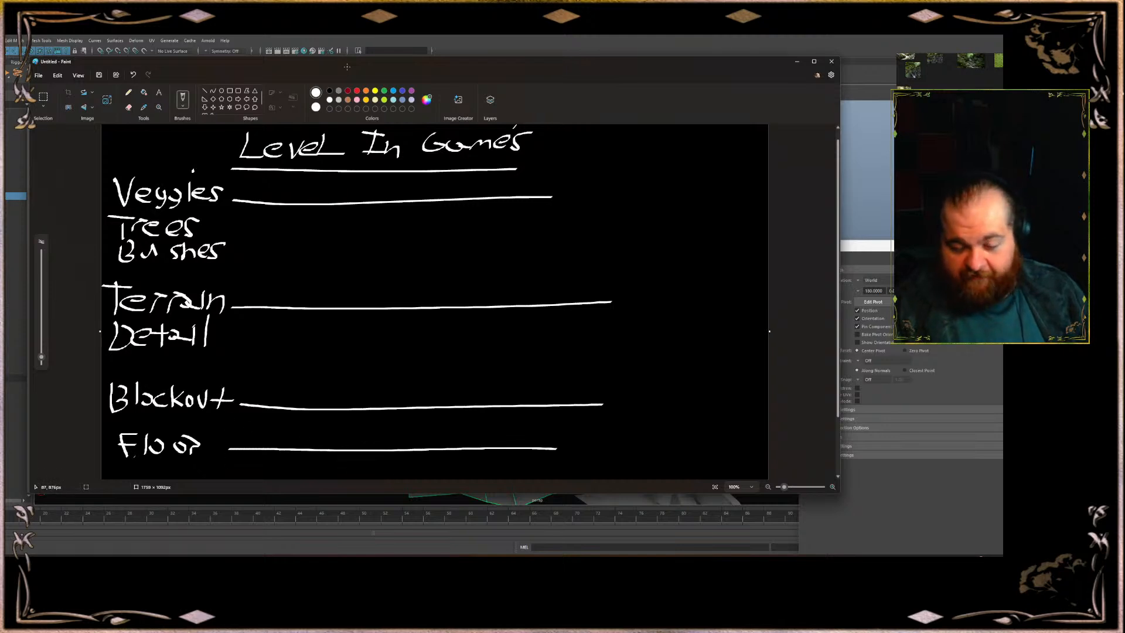
Switch to Maya and inspect the floor mesh and the rock blocks around it by selecting and framing them
left_click(874, 206)
left_click(496, 398)
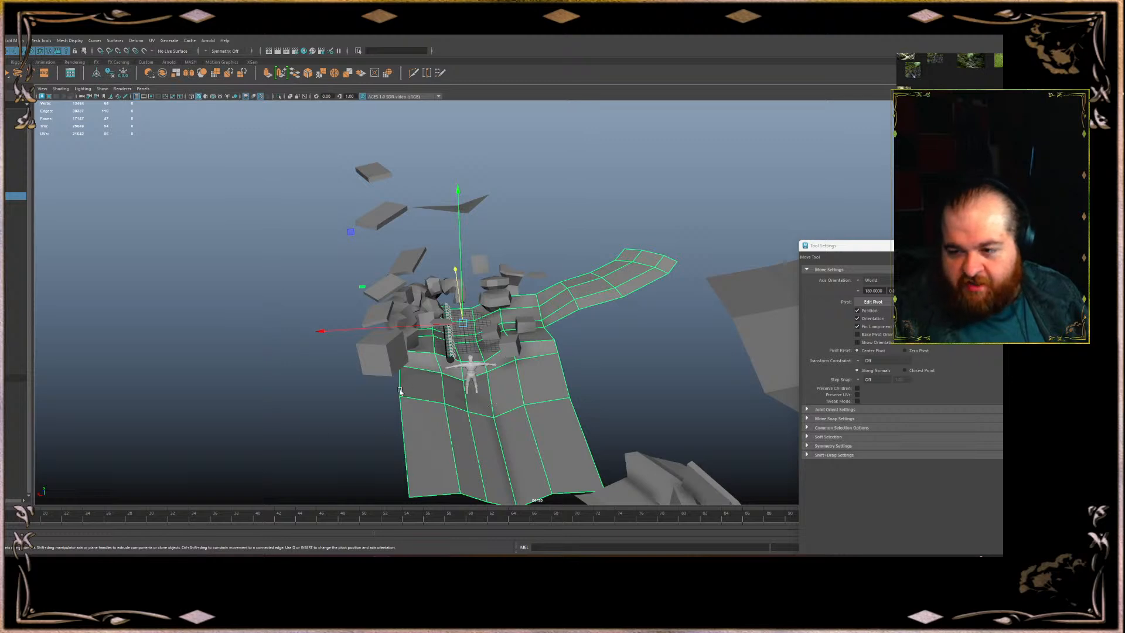
left_click(384, 265, "shift")
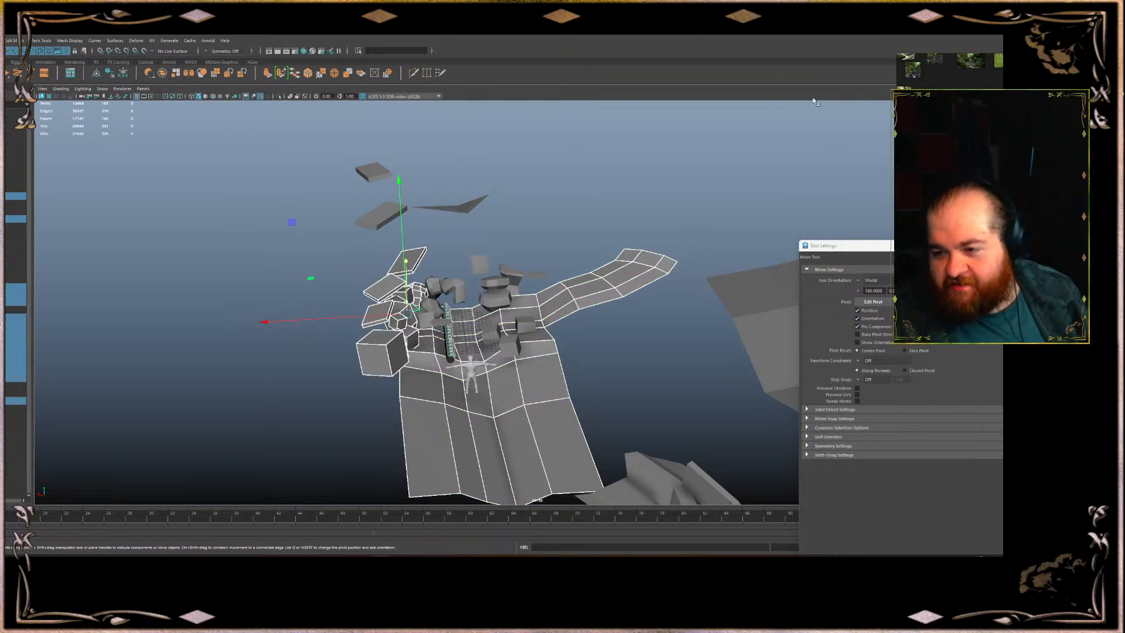
key("f")
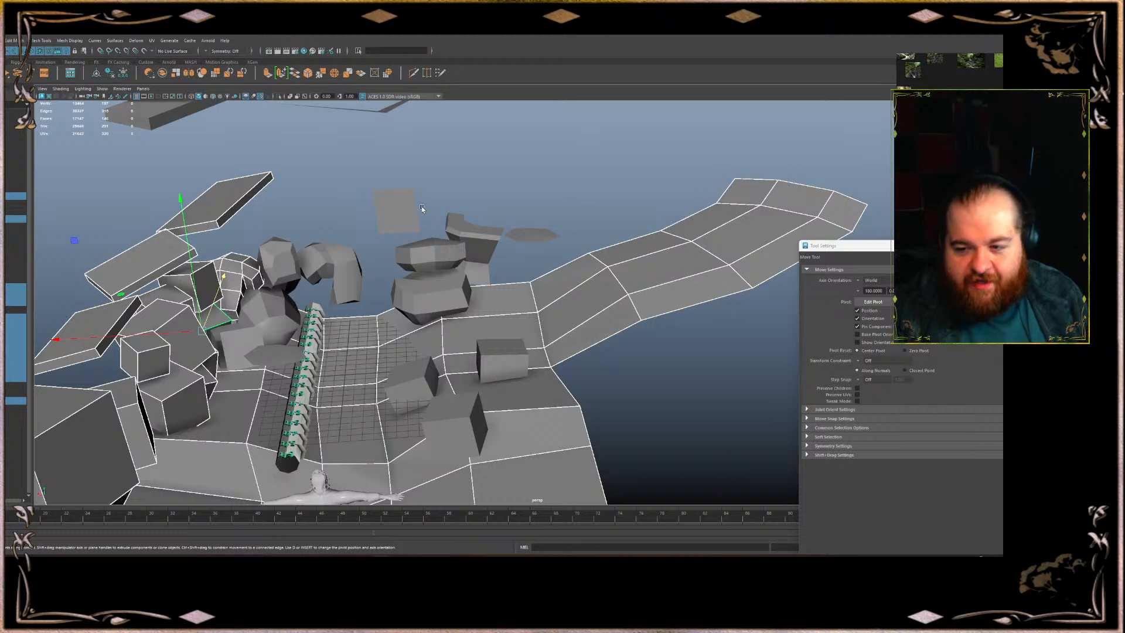
left_click(422, 208)
scroll(313, 359, "up", 3)
left_click(313, 359)
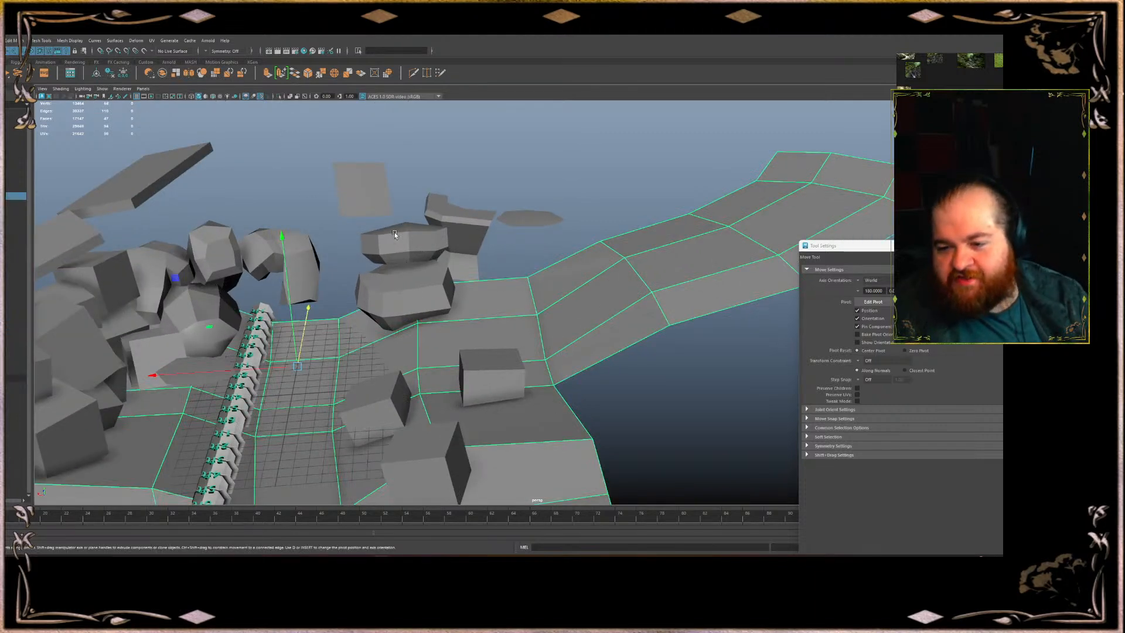
Examine the rock pile, the overhanging slabs and the ground around the character from several angles
left_click_drag(327, 174, 393, 189, "alt")
scroll(426, 198, "up", 3)
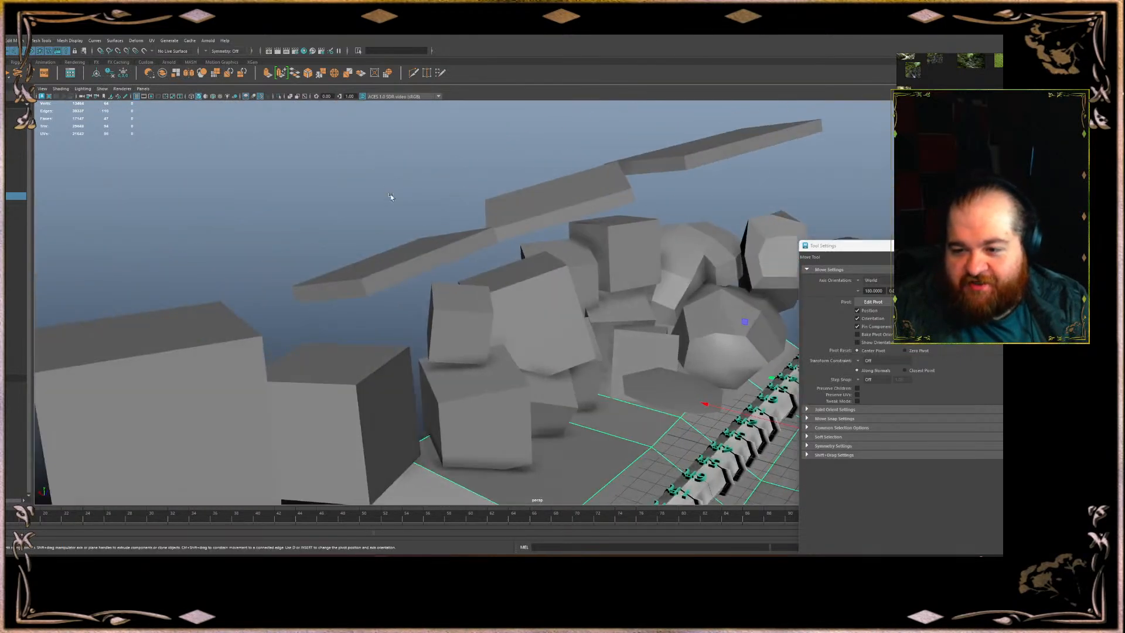
left_click(414, 273)
left_click_drag(414, 143, 432, 229, "alt")
scroll(433, 229, "up", 5)
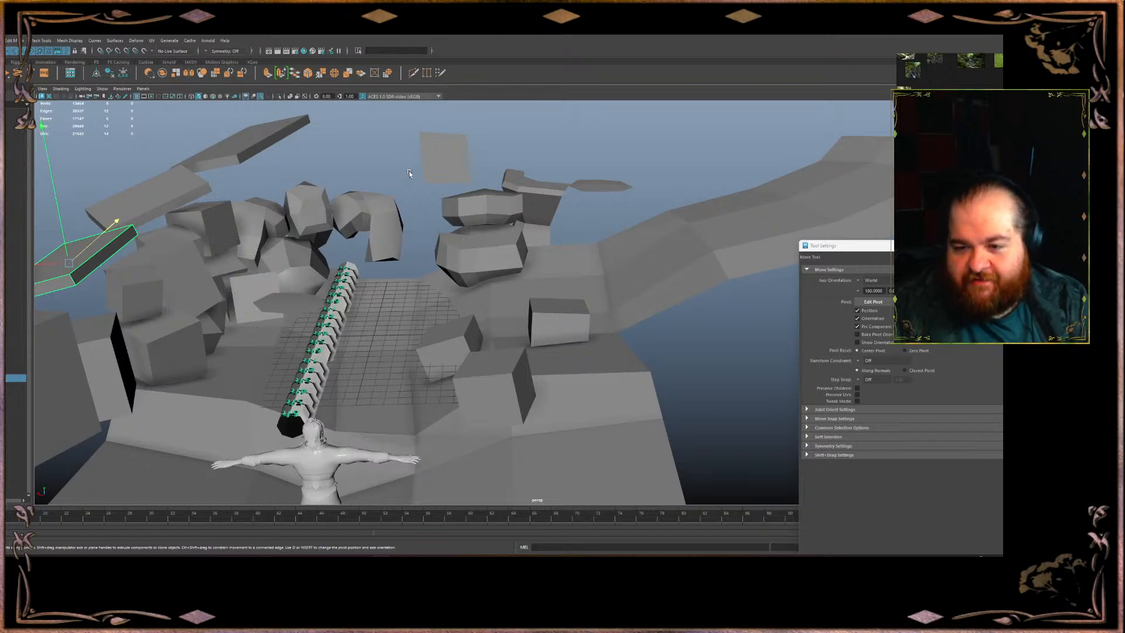
scroll(409, 171, "down", 5)
scroll(428, 250, "up", 3)
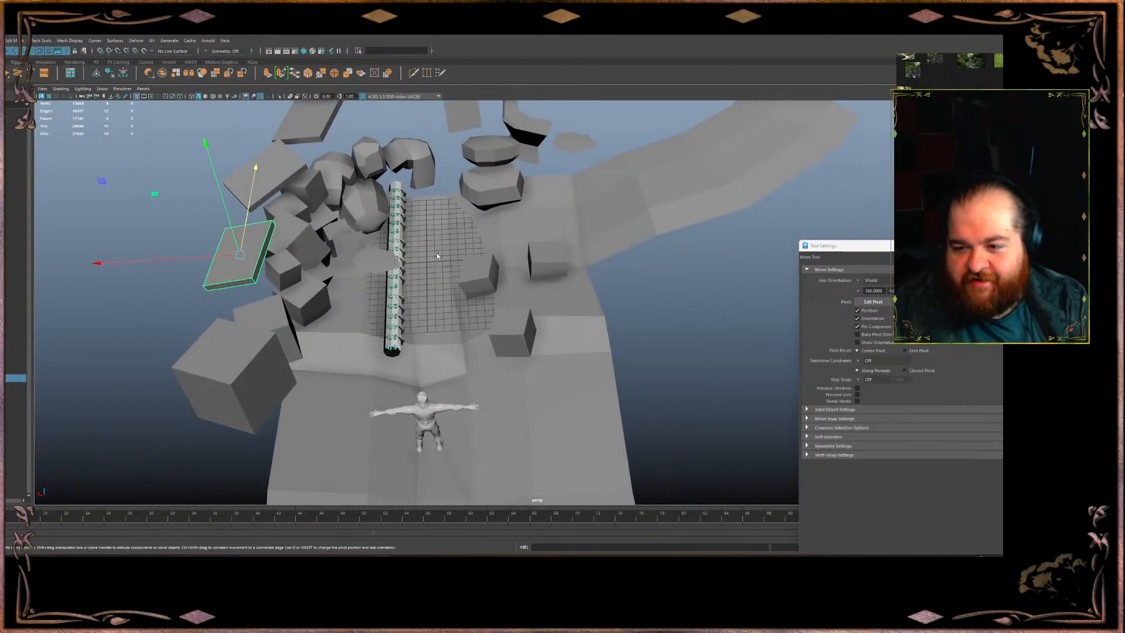
middle_click_drag(442, 265, 557, 333, "alt")
right_click_drag(557, 333, 507, 241, "alt")
middle_click_drag(507, 240, 452, 103, "alt")
scroll(453, 112, "up", 3)
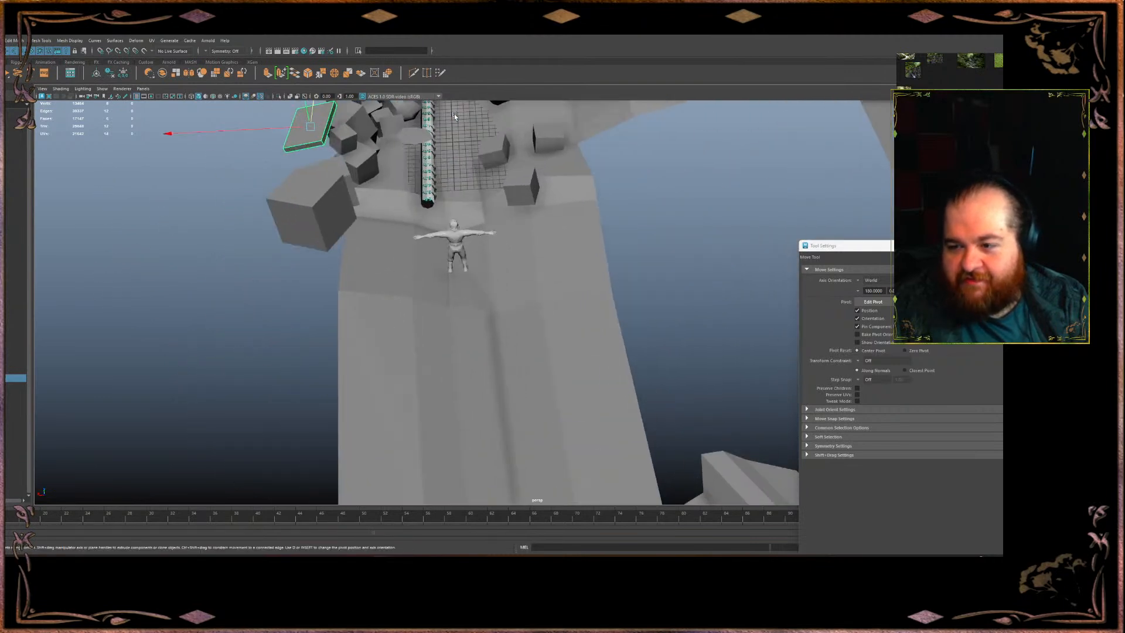
scroll(508, 243, "down", 5)
left_click_drag(510, 244, 527, 238, "alt")
scroll(480, 240, "up", 5)
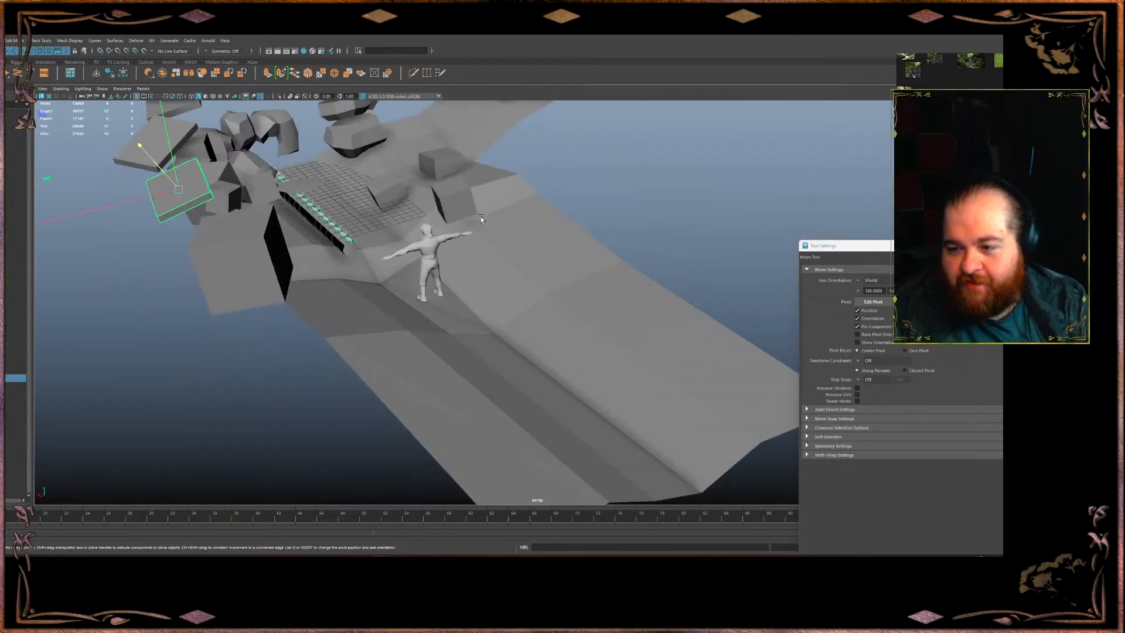
middle_click_drag(480, 216, 505, 288, "alt")
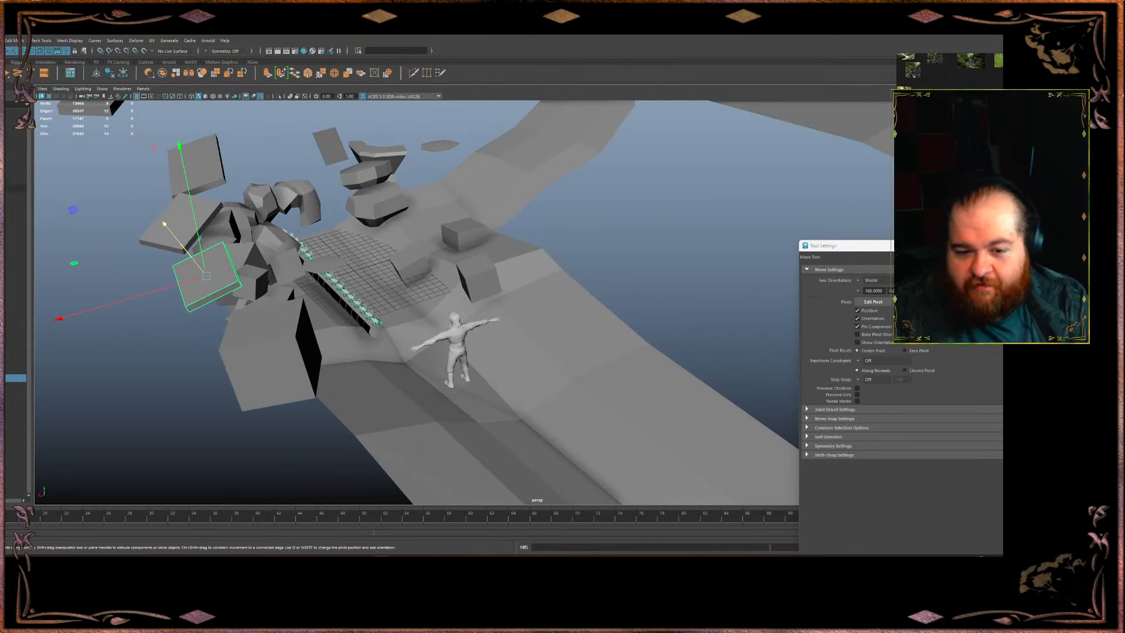
Select the blockout pieces together, including the large terrain and the long narrow wall strip
left_click(469, 328)
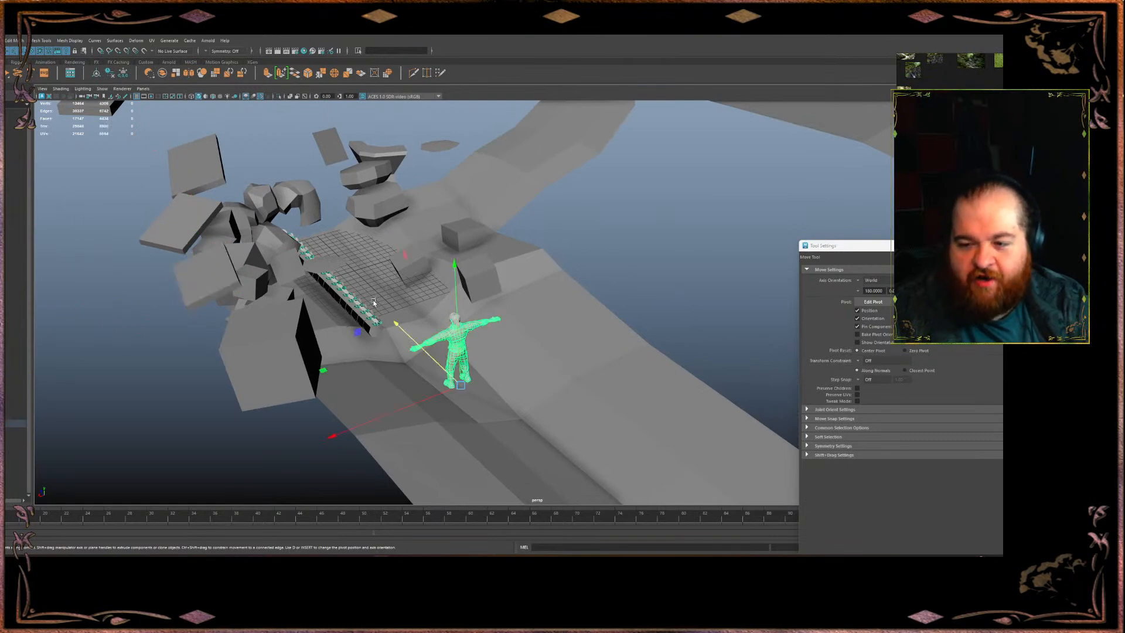
left_click(16, 415)
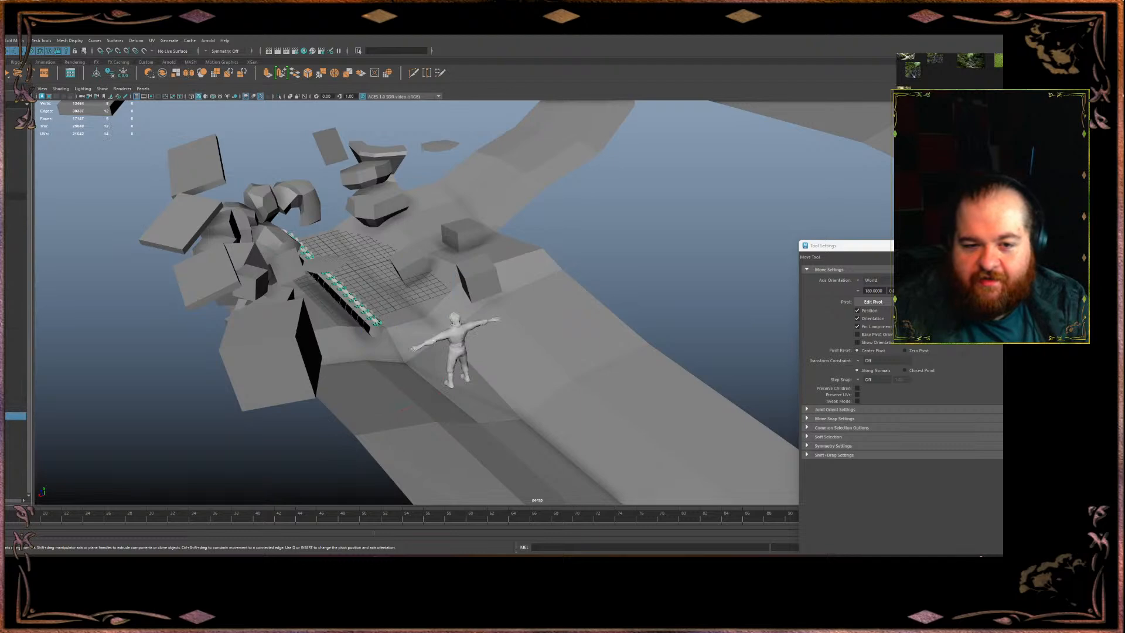
left_click(16, 188, "shift")
mouse_move(324, 301)
left_mouse_down("alt")
mouse_move(312, 280)
mouse_move(308, 289)
left_mouse_up("alt")
scroll(308, 289, "down", 6)
left_click_drag(483, 219, 546, 354, "alt")
left_click(548, 361)
left_click(741, 278)
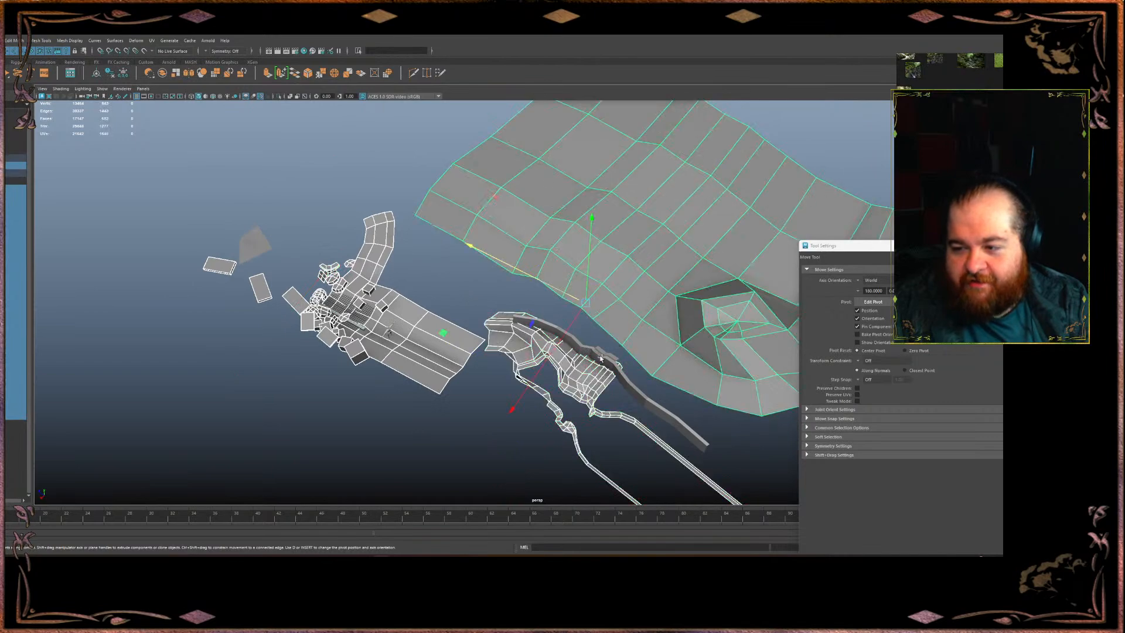
left_click(594, 355)
left_click_drag(594, 355, 323, 252, "alt")
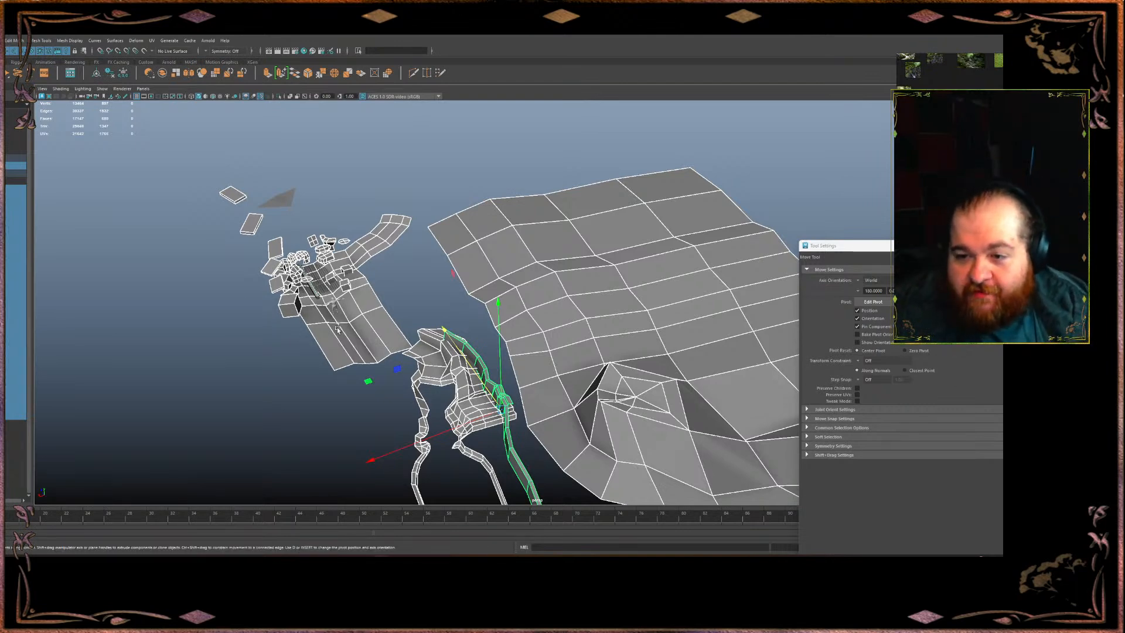
Select the floor mesh, the floating triangle, the large terrain and the winding path mesh, and group them
left_click(354, 309)
left_click(287, 196, "shift")
left_click(509, 270, "shift")
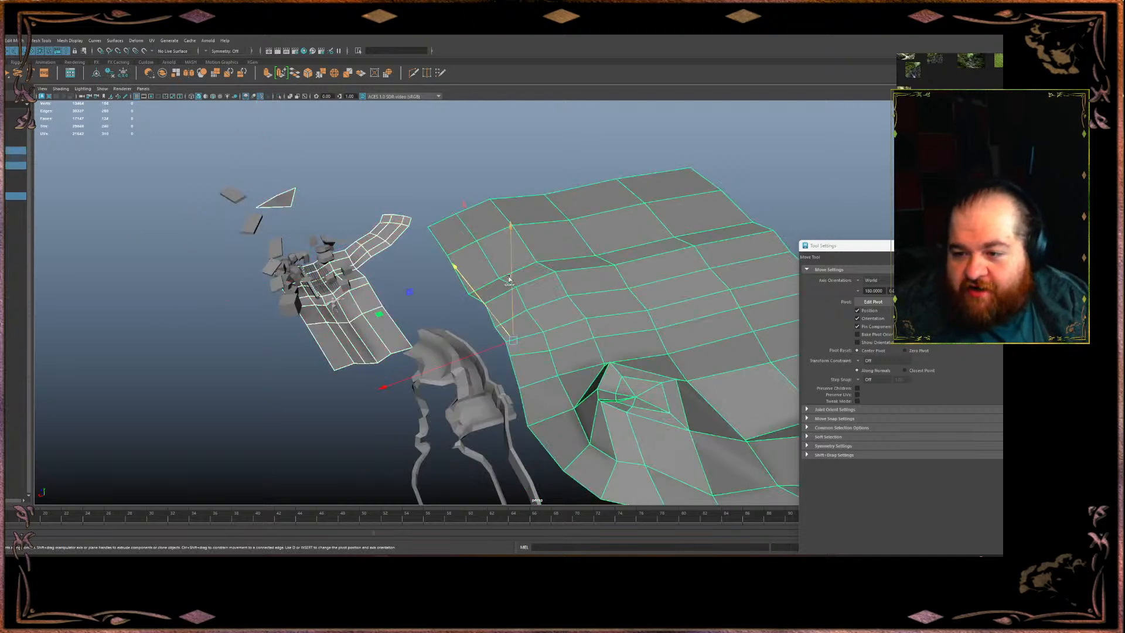
left_click(461, 385)
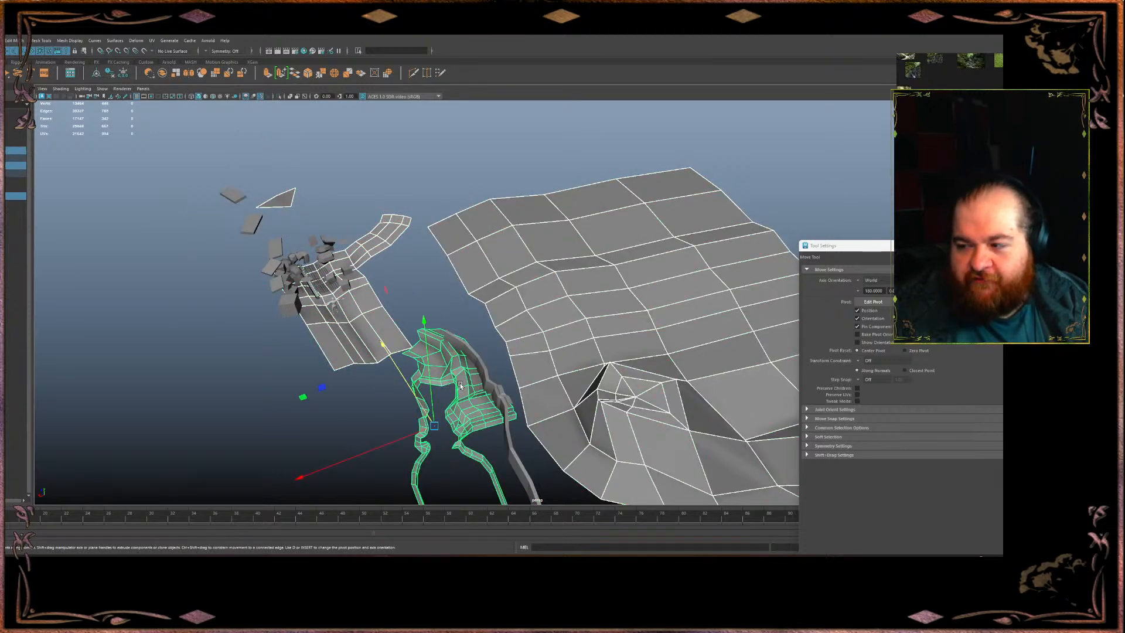
scroll(254, 190, "up", 5)
left_click_drag(246, 190, 241, 184, "alt")
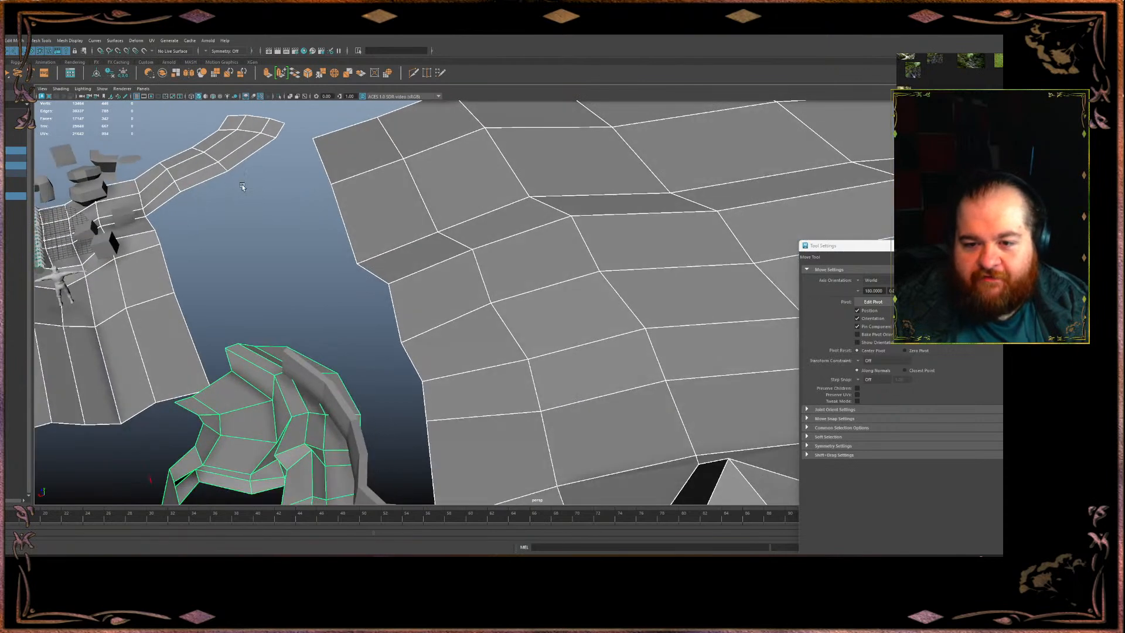
middle_click_drag(242, 184, 451, 314, "alt")
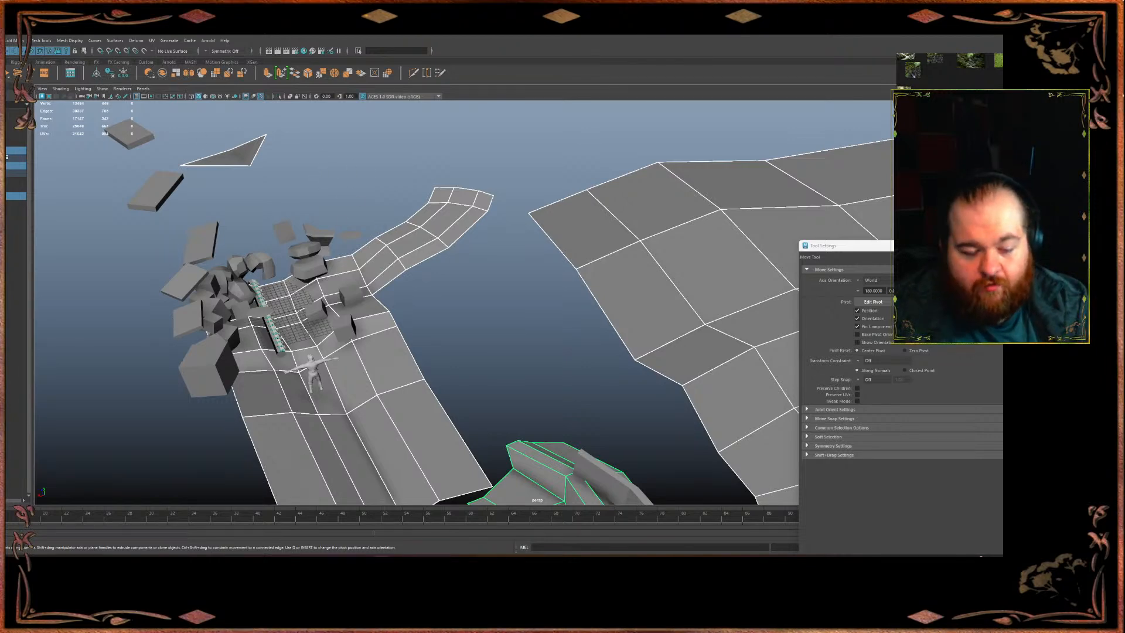
key("ctrl+g")
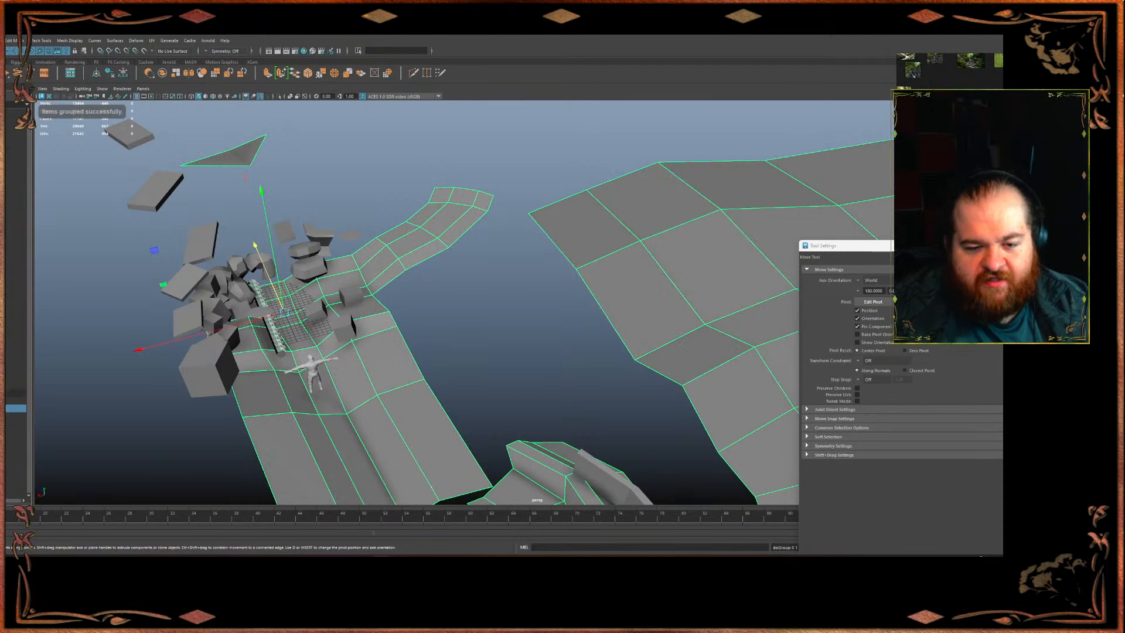
Add the long narrow wall strip beside the winding path to the new terrain group and select the group
left_click(17, 392)
left_click(16, 400)
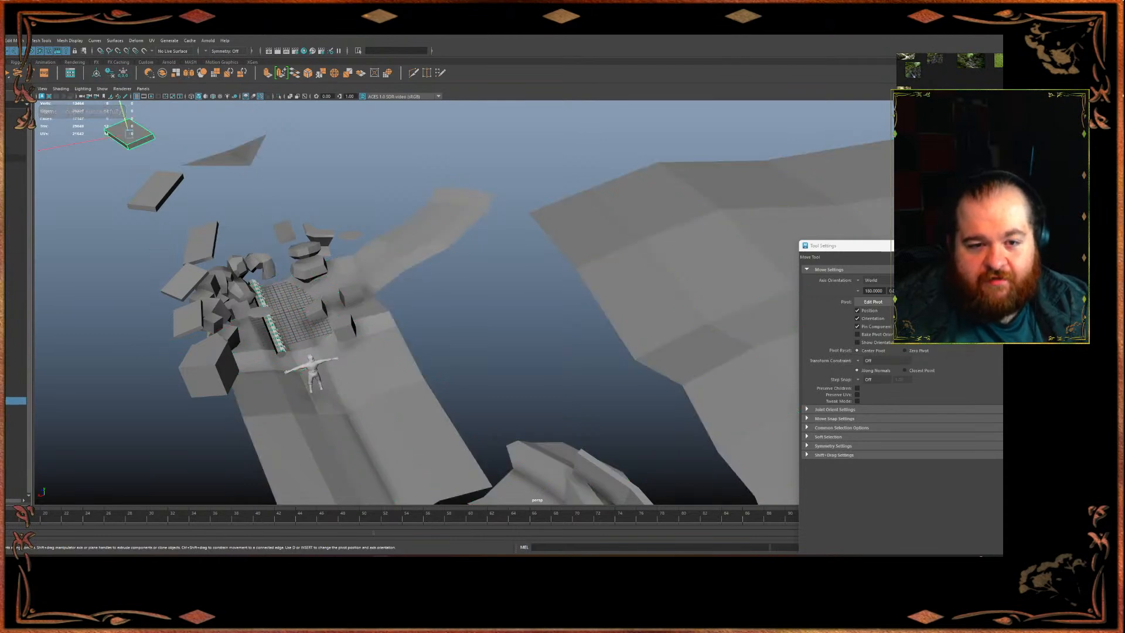
left_click(16, 165)
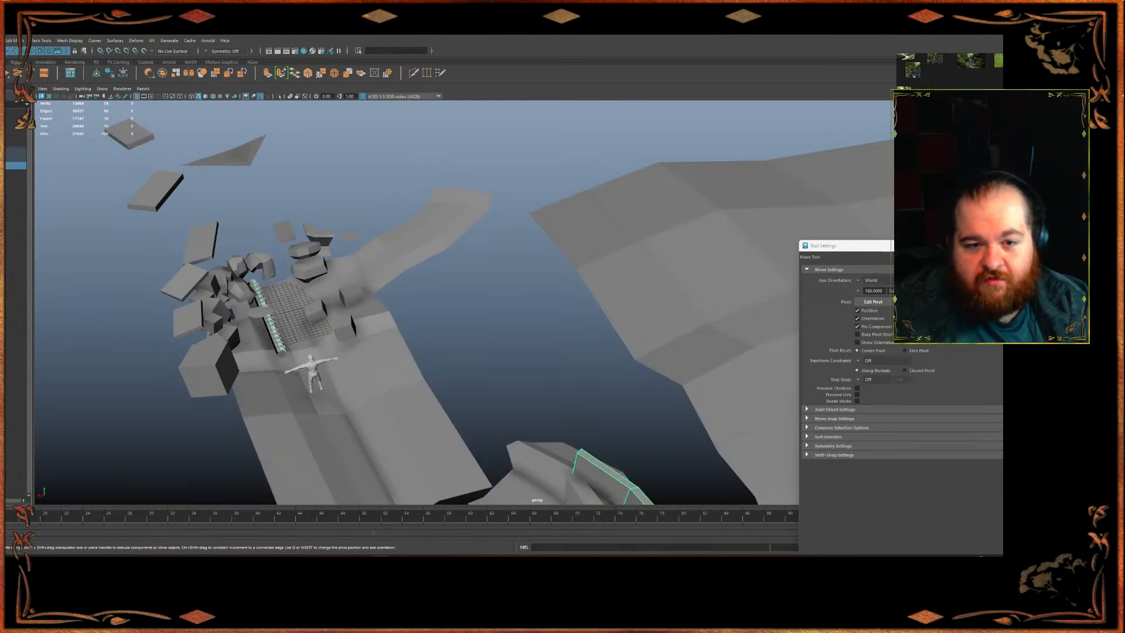
scroll(311, 160, "down", 5)
middle_click_drag(398, 231, 301, 8, "alt")
middle_click_drag(332, 128, 351, 304, "alt")
scroll(433, 349, "up", 3)
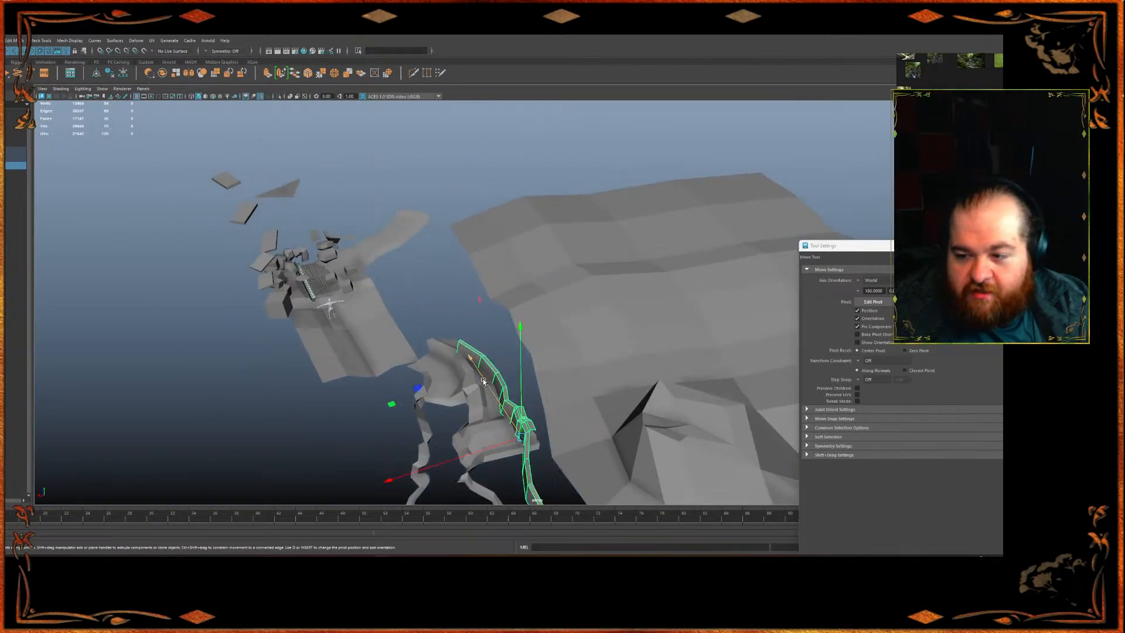
middle_click_drag(434, 349, 421, 214, "alt")
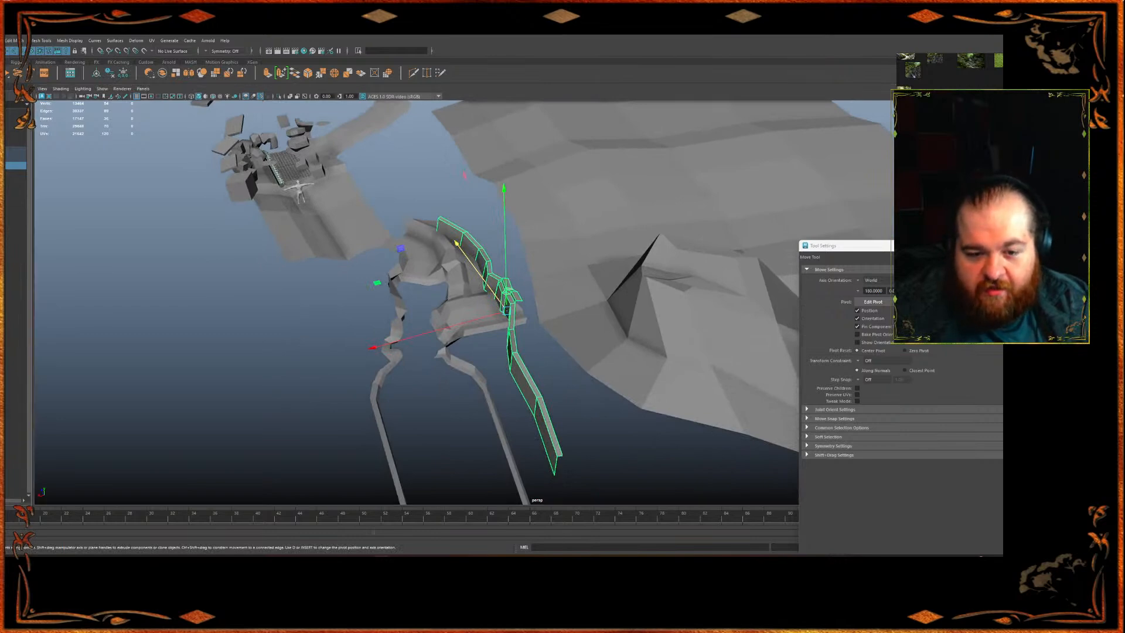
left_click(16, 408)
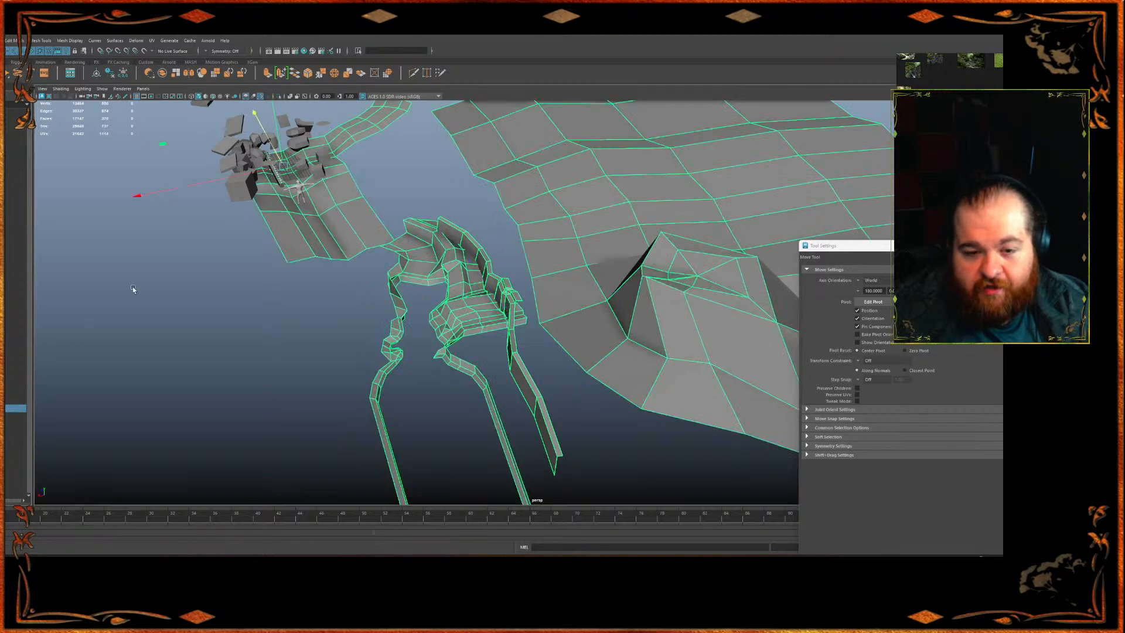
Select all the loose rock and slab pieces, from the floating slab to the large cube, and group them
middle_click_drag(131, 286, 122, 362, "alt")
left_click(16, 386)
left_click(16, 393)
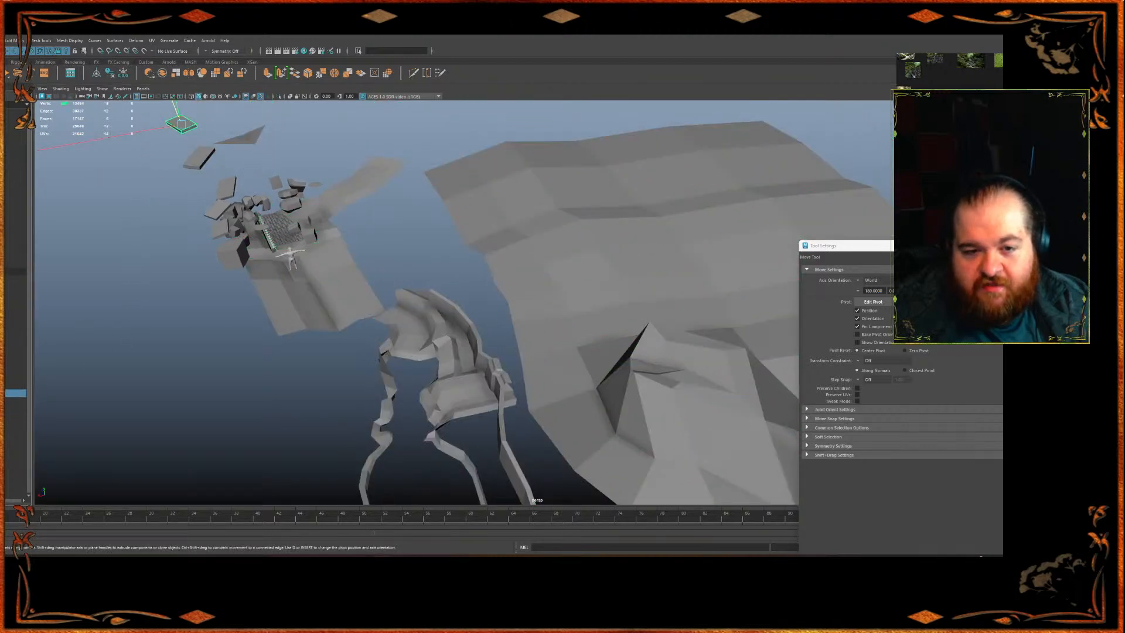
left_click(16, 173, "shift")
key("ctrl+g")
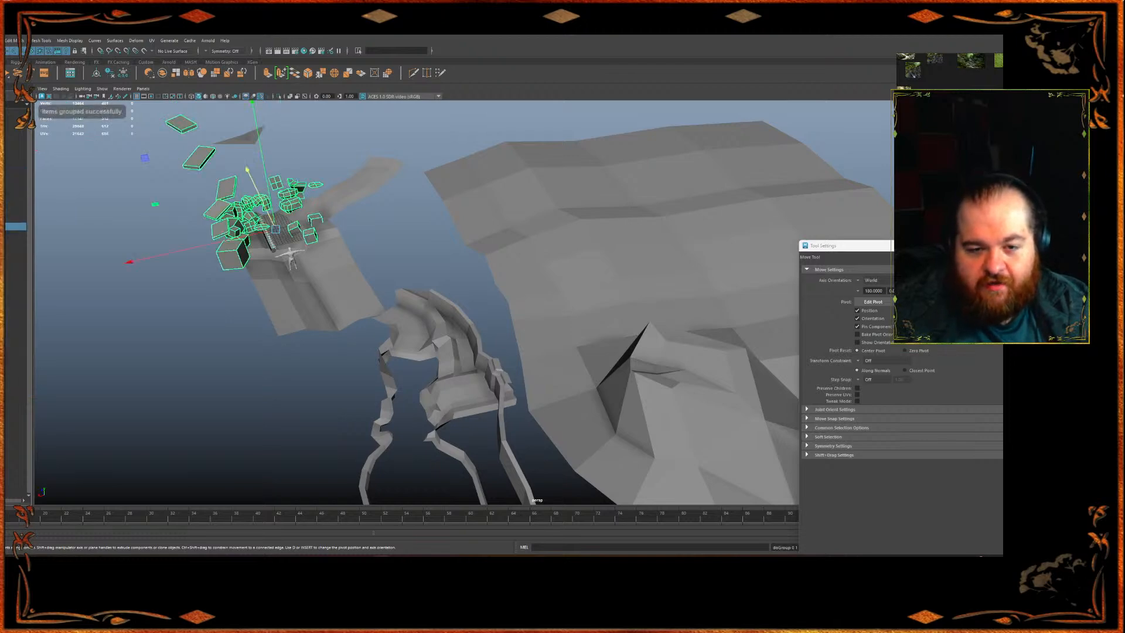
Rename the terrain group and the rock group, and move the rock group up next to the terrain group in the scene hierarchy
left_click(16, 181)
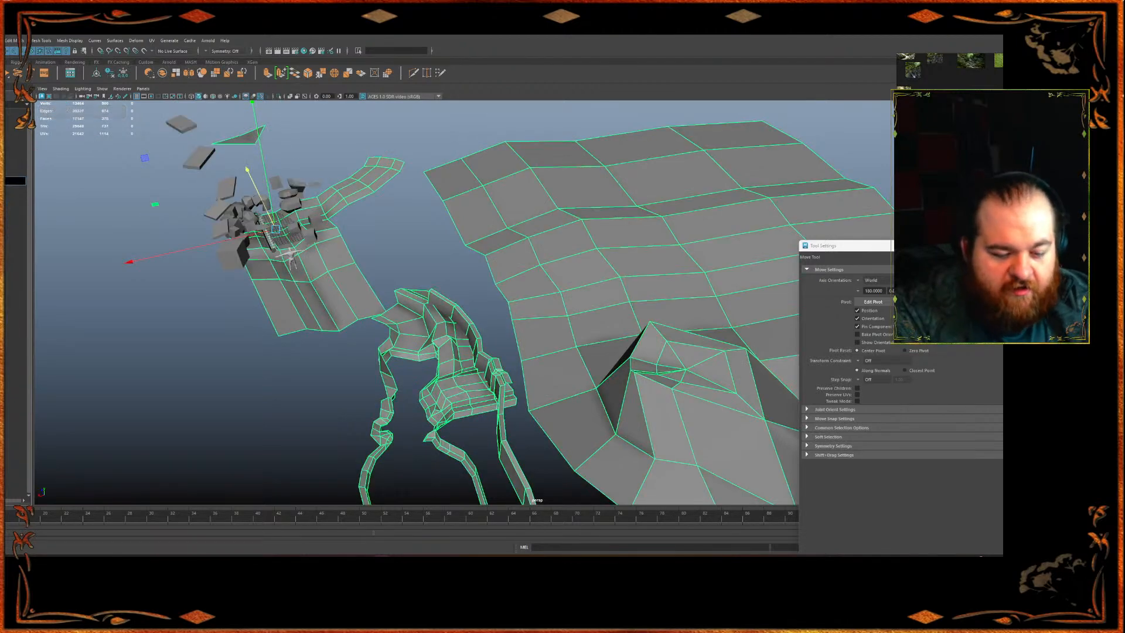
double_click(16, 226)
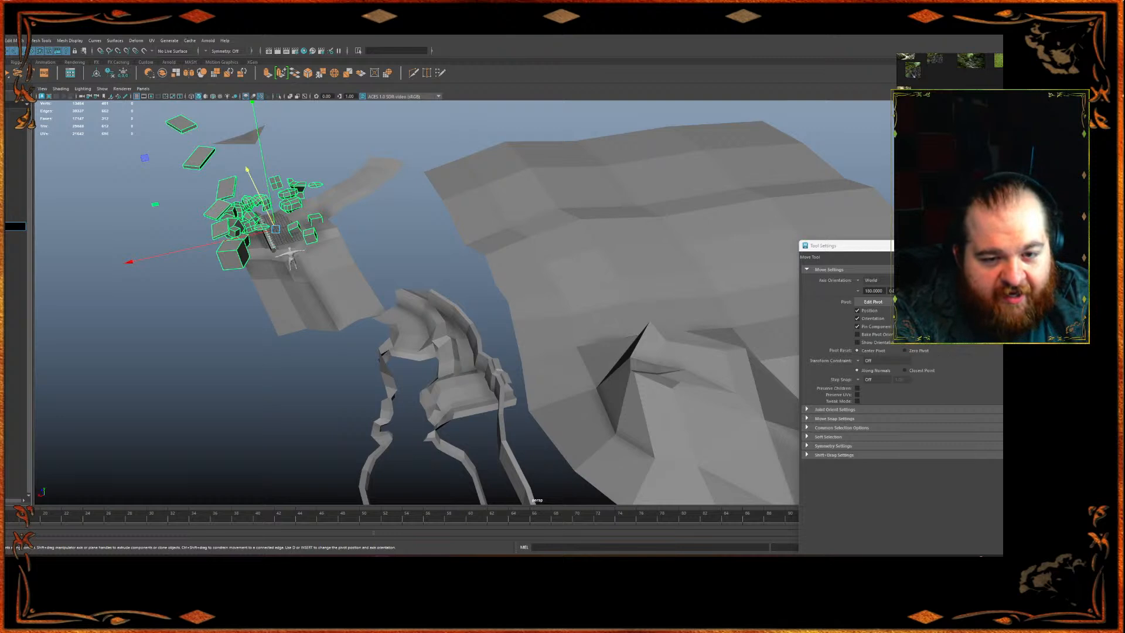
key("Return")
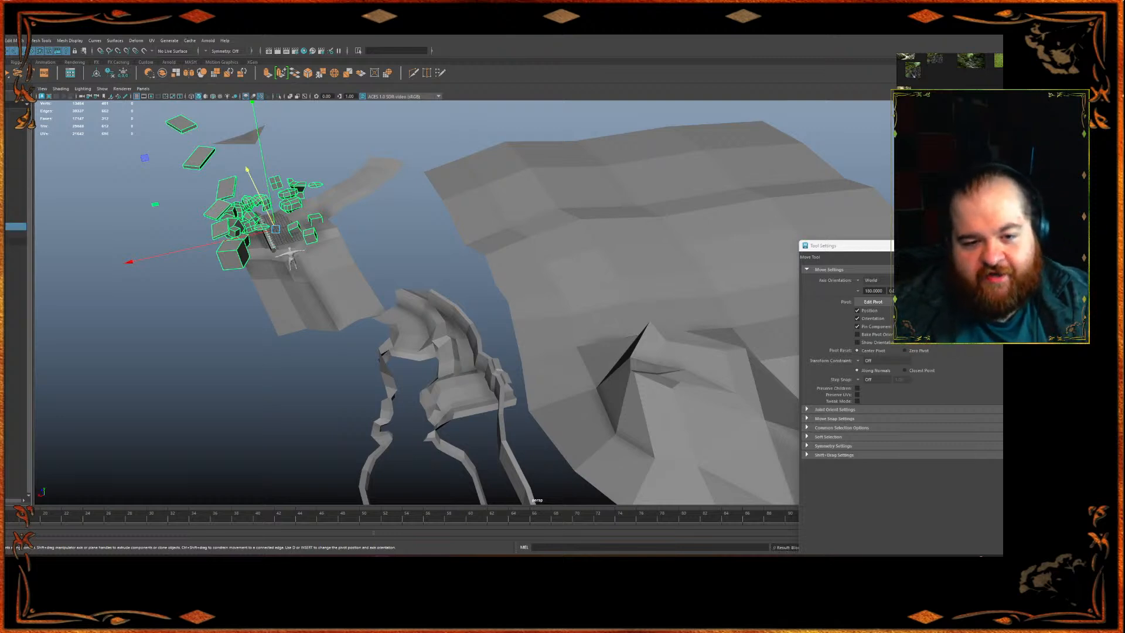
middle_click_drag(16, 170, 16, 176)
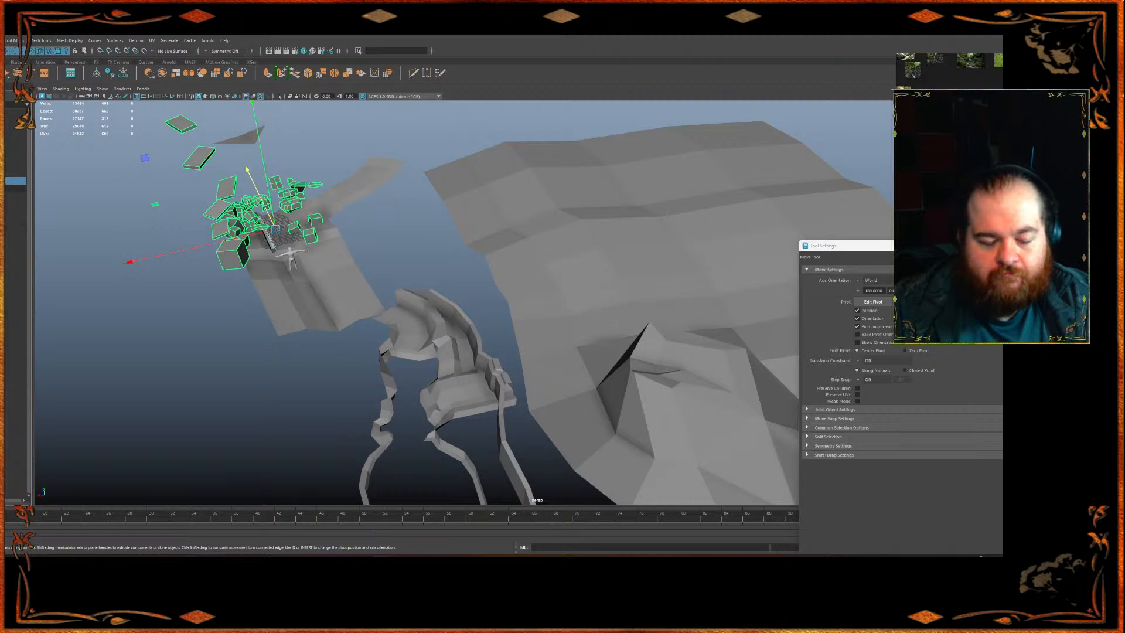
middle_click_drag(15, 181, 15, 173)
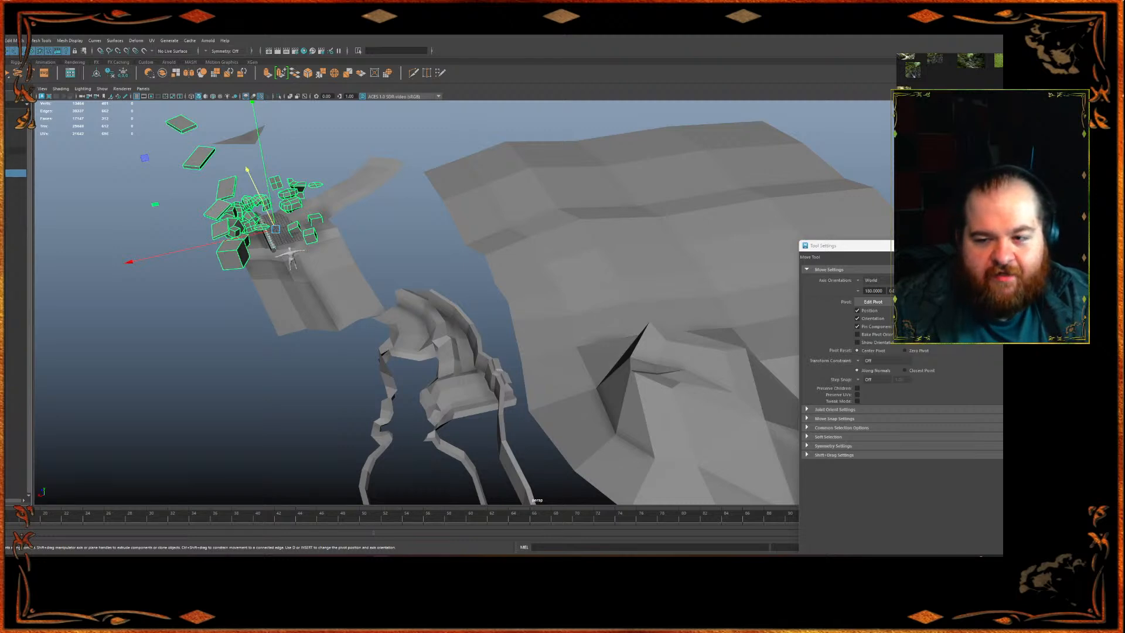
Examine the character, the ruler model and the surrounding rocks up close, ending with a view from behind the character
left_click(16, 166)
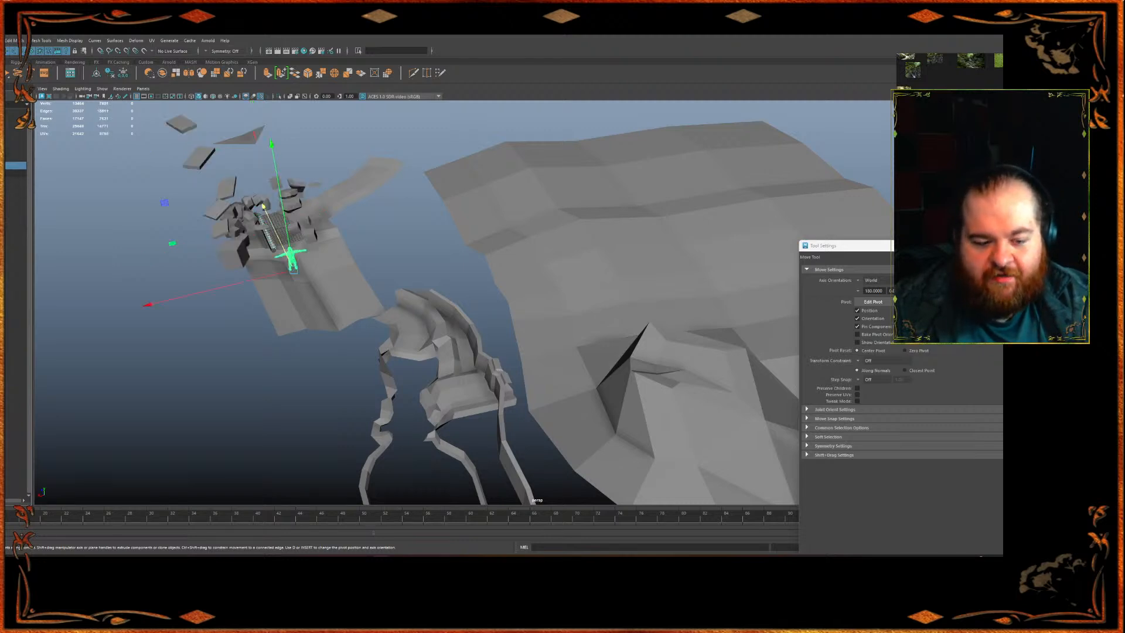
key("f")
left_click_drag(461, 294, 715, 243, "alt")
left_click(621, 123)
left_click_drag(621, 123, 342, 184, "alt")
left_click_drag(520, 352, 575, 300, "alt")
left_click(537, 340)
middle_click_drag(575, 300, 435, 314, "alt")
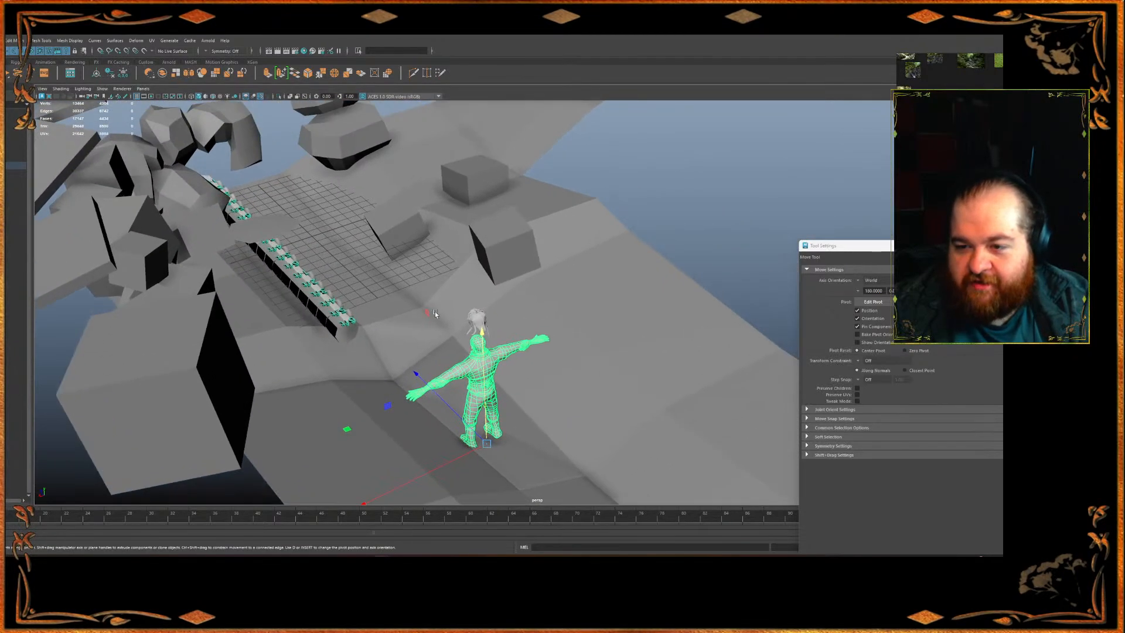
left_click(281, 252)
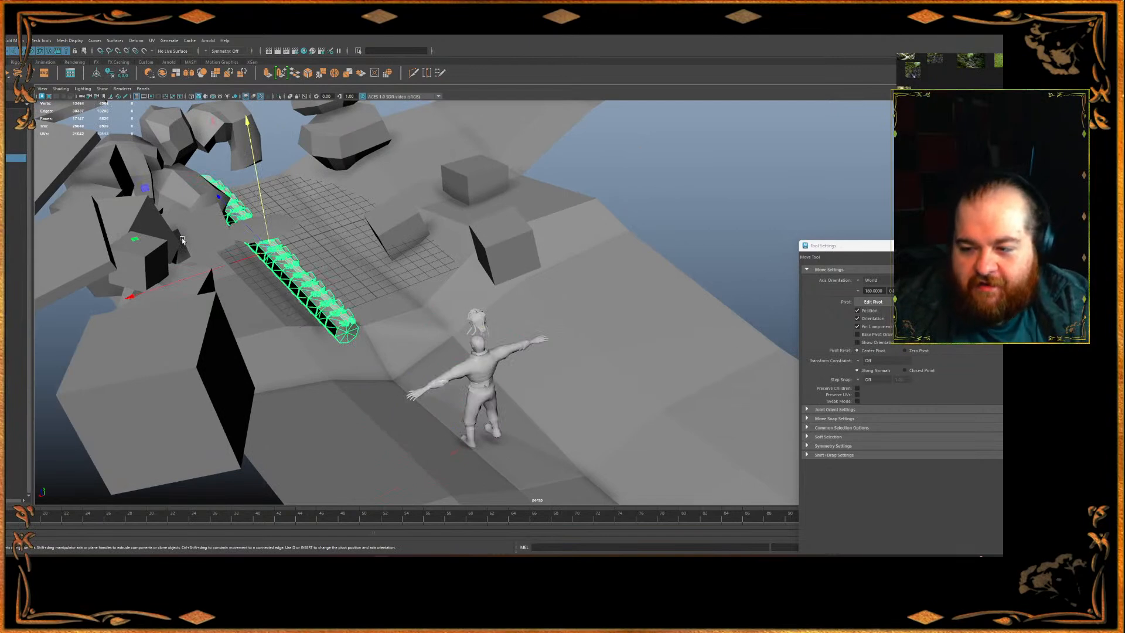
left_click_drag(194, 118, 453, 281, "alt")
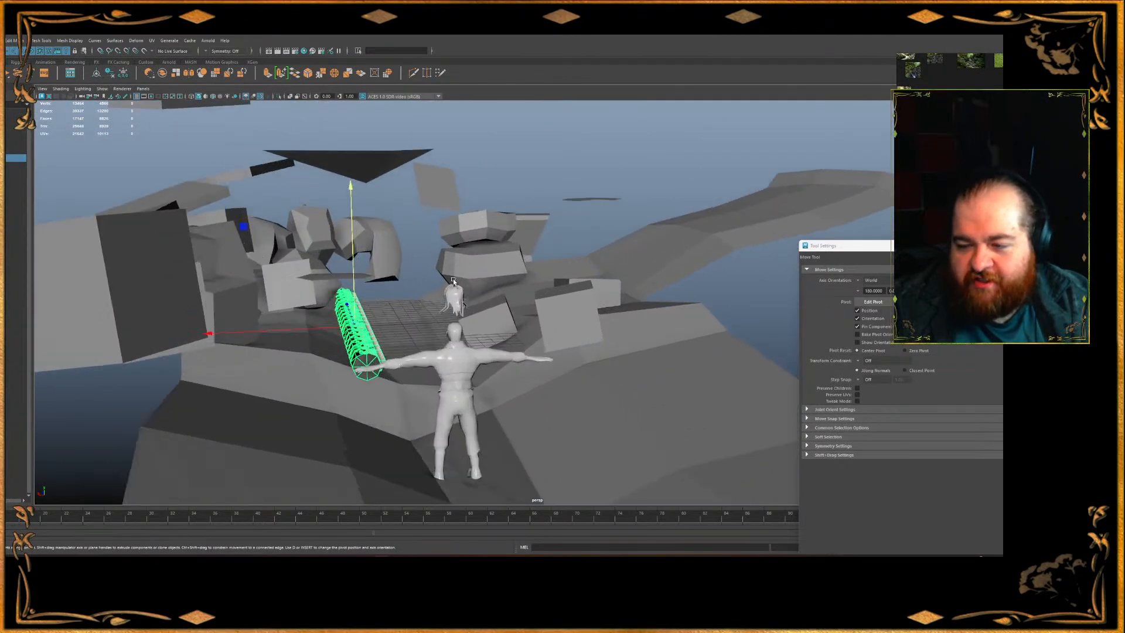
Create a new perspective camera for the viewport and name it Player_POV
left_click(151, 90)
mouse_move(161, 99)
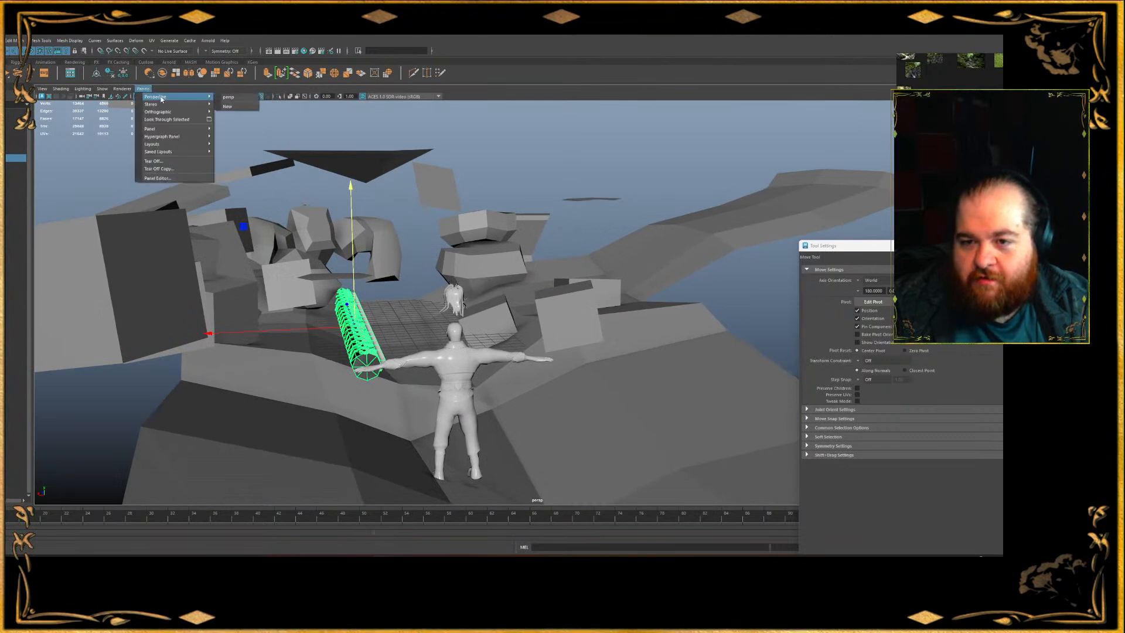
left_click(239, 106)
left_click_drag(301, 141, 199, 238, "alt")
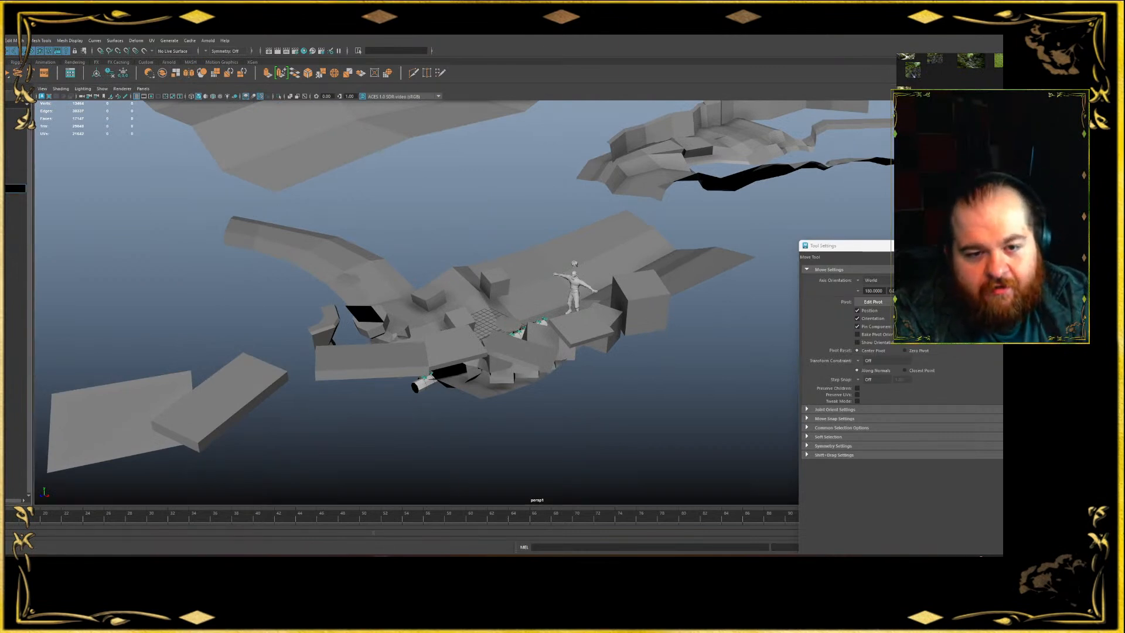
left_click(16, 188)
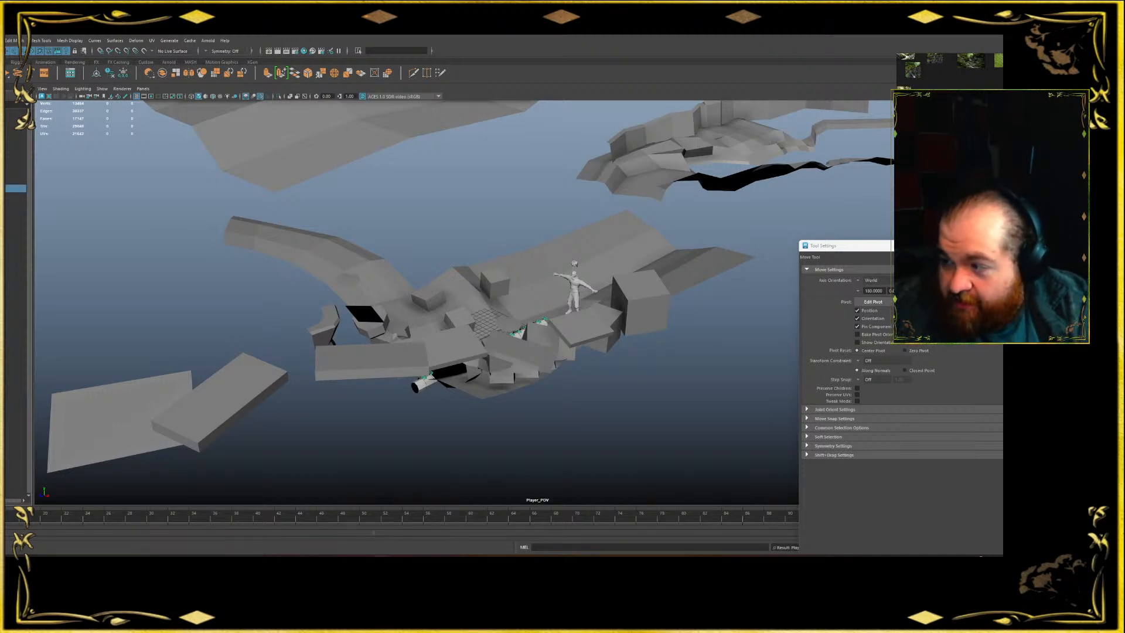
Open the Player_POV camera's shape attributes and set its angle of view to 90
key("ctrl+a")
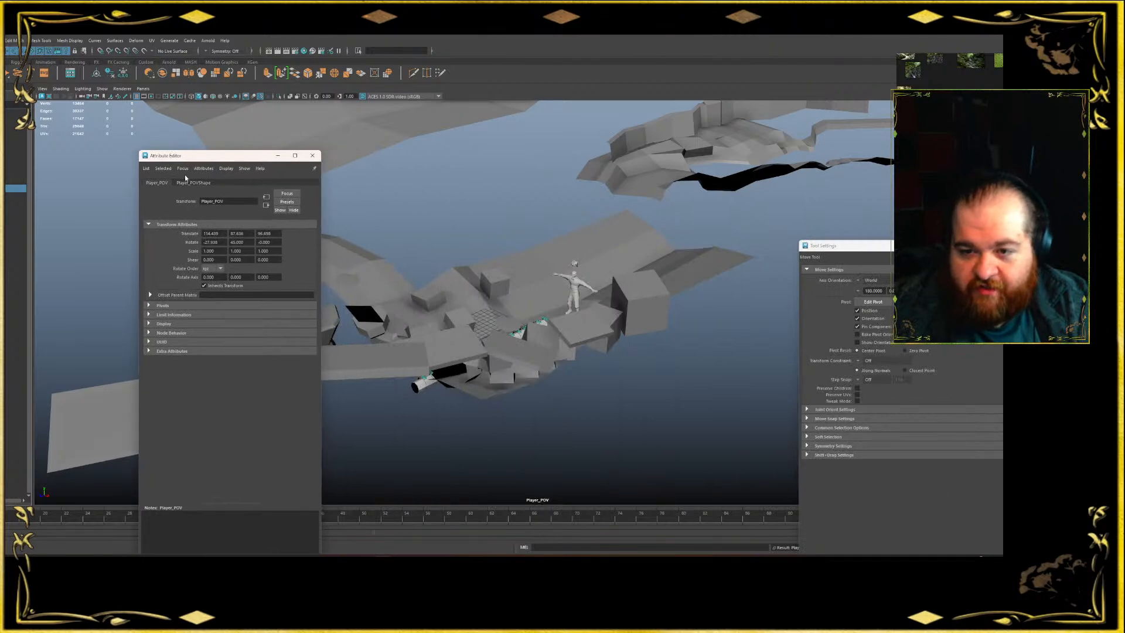
left_click(191, 183)
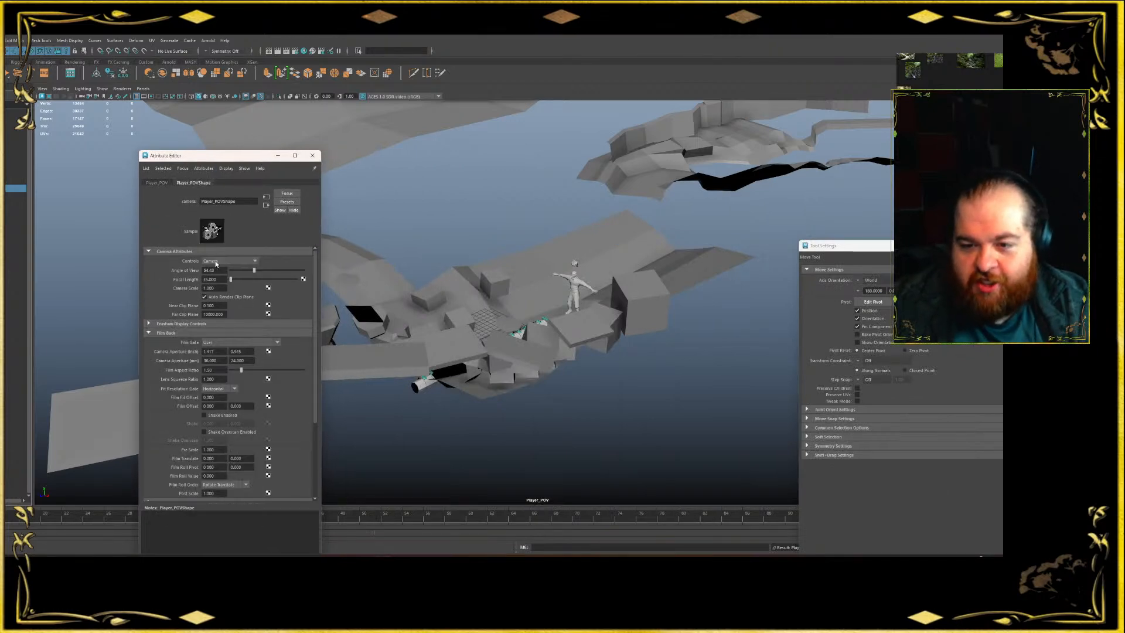
type("90")
key("Return")
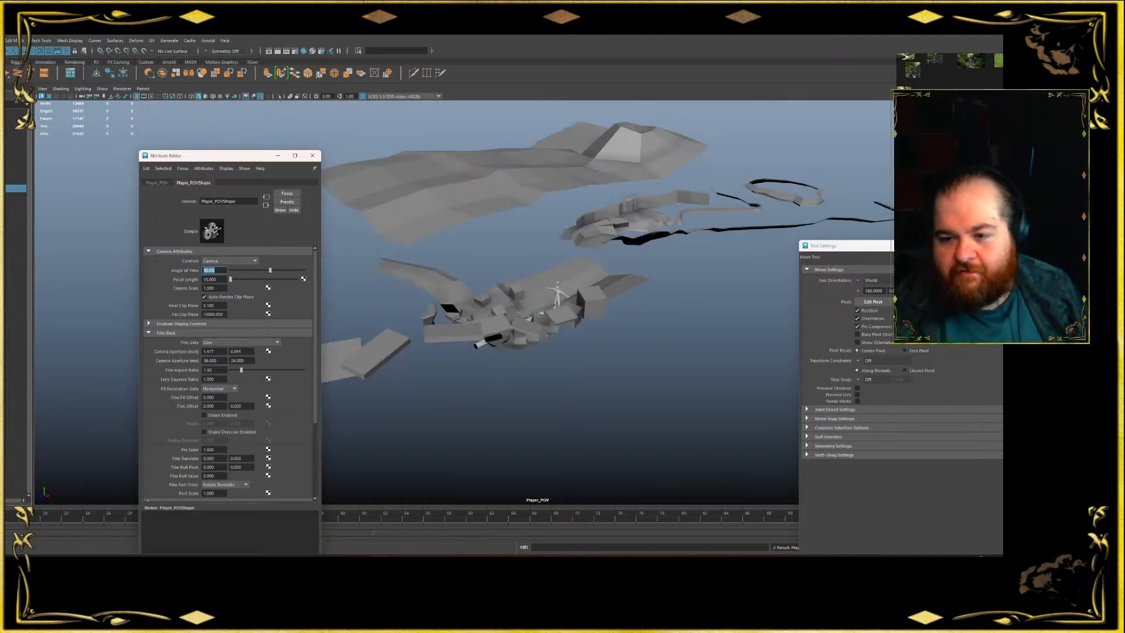
Check the scene through the Player_POV camera, framing the rock beside the ruler and showing its transform attributes
scroll(497, 266, "up", 10)
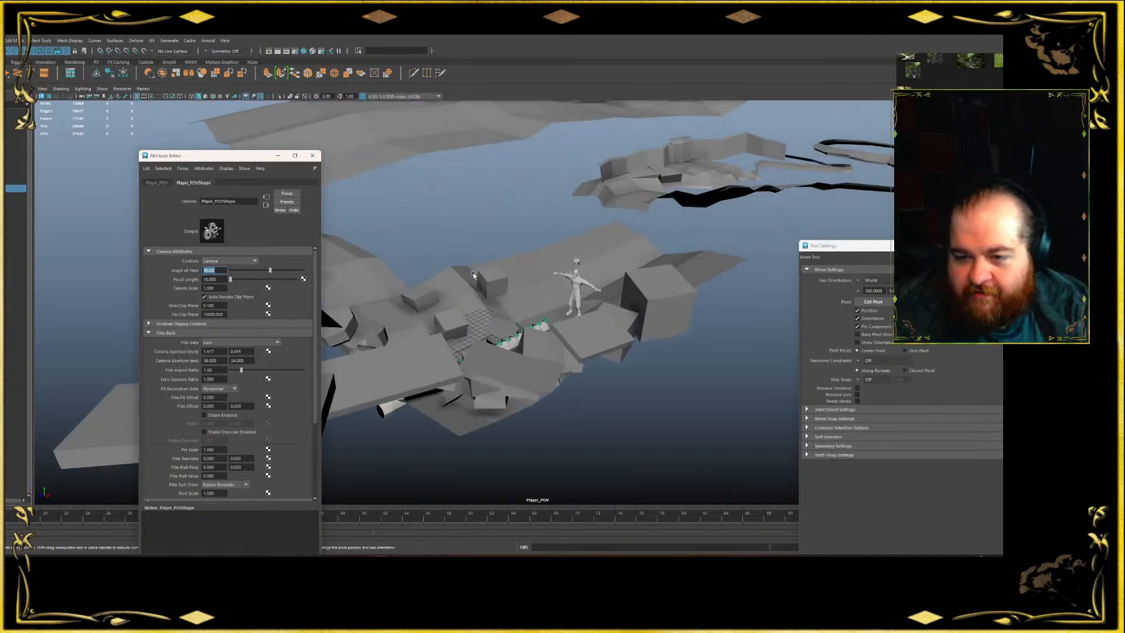
left_click_drag(430, 286, 360, 291, "alt")
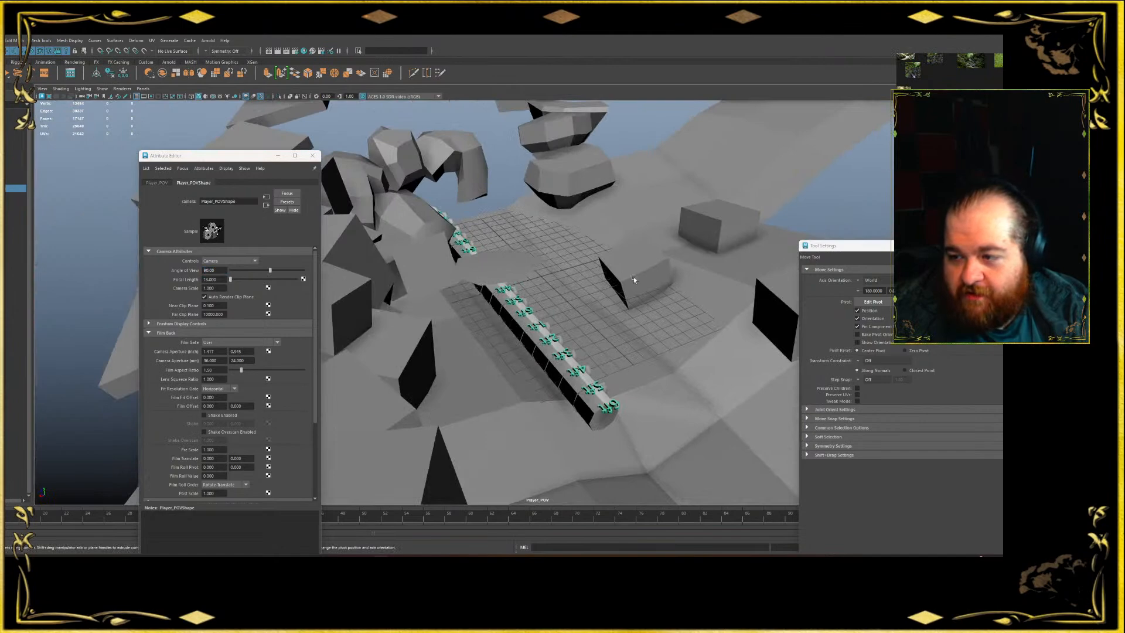
left_click(660, 288)
key("f")
scroll(597, 265, "down", 5)
left_click_drag(530, 287, 409, 162, "alt")
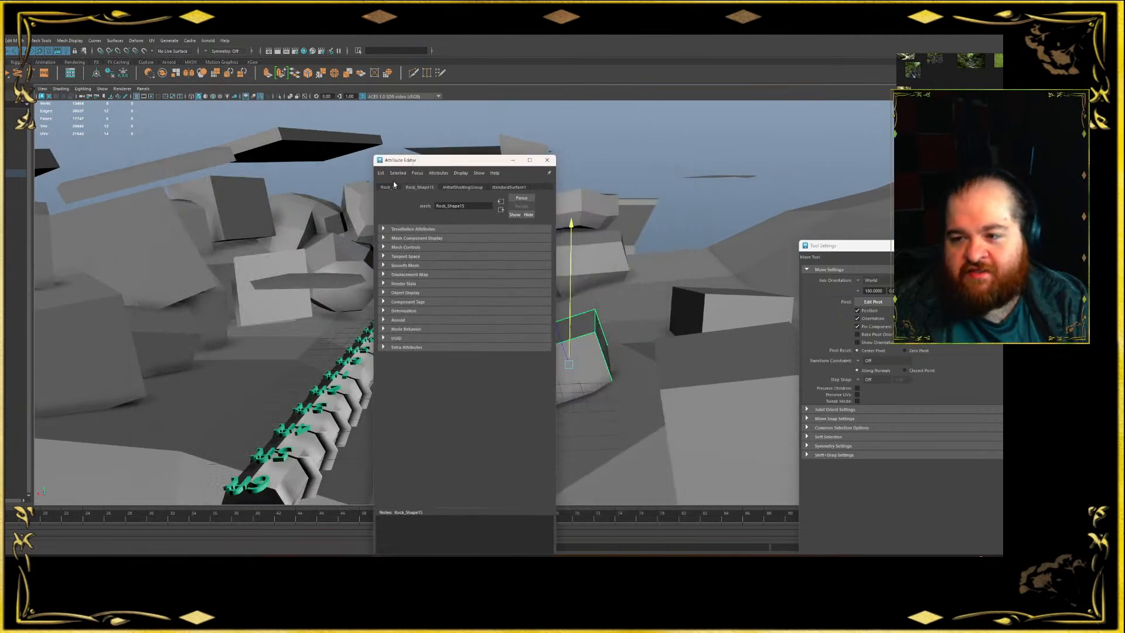
left_click(389, 187)
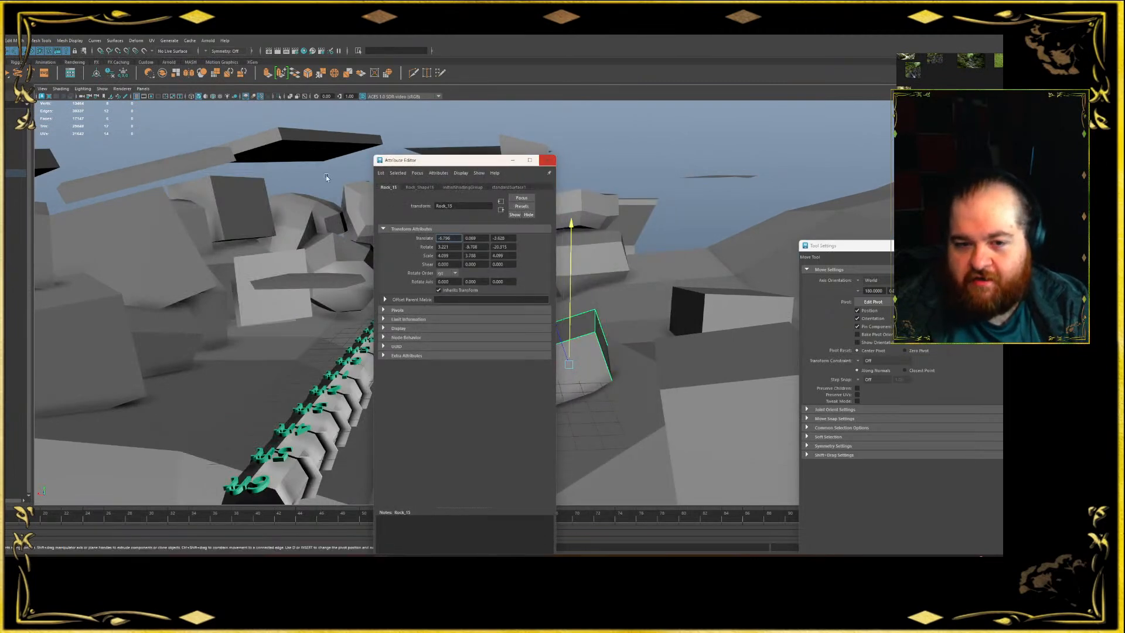
Reselect the Player_POV camera and set its angle of view to 60 in the shape attributes
left_click(15, 188)
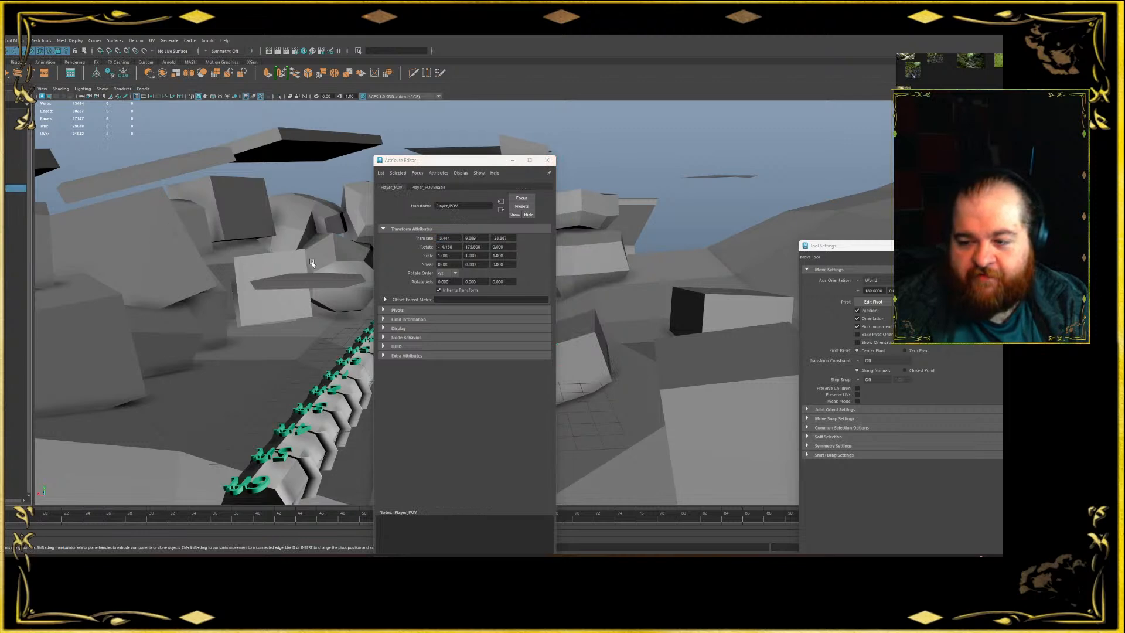
left_click(439, 180)
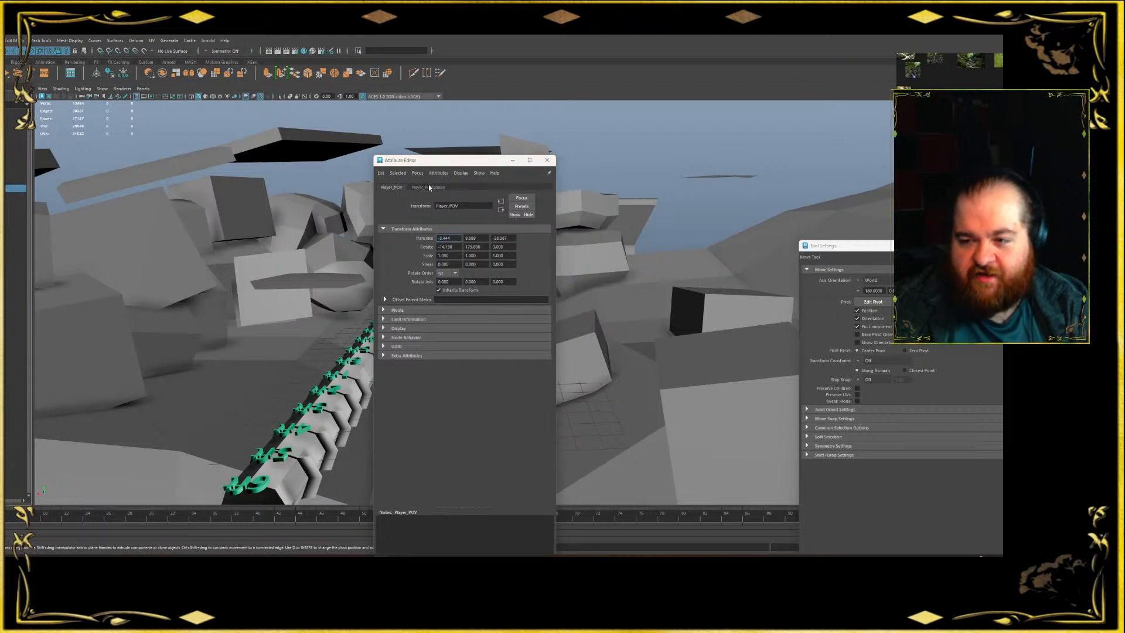
left_click(428, 187)
left_click_drag(469, 288, 467, 286)
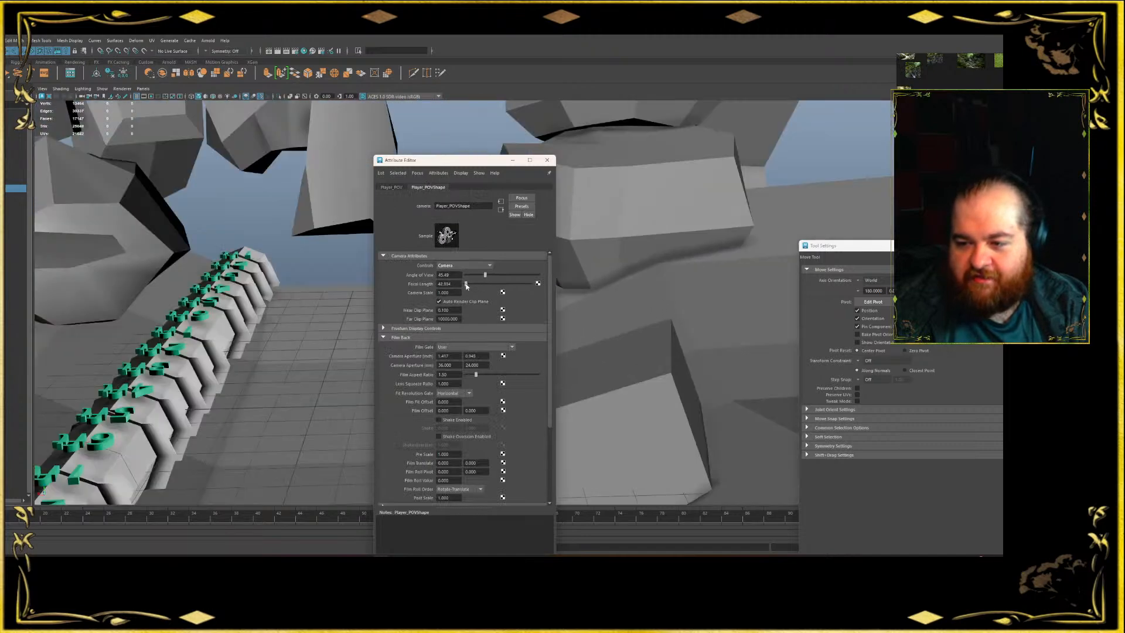
left_click(451, 273)
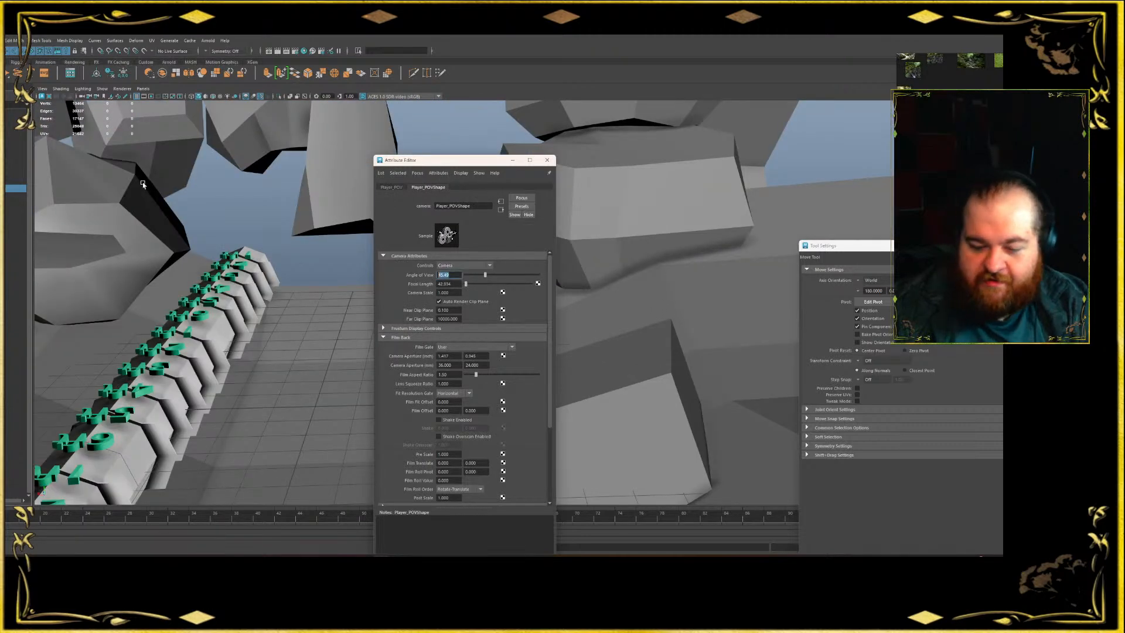
type("60")
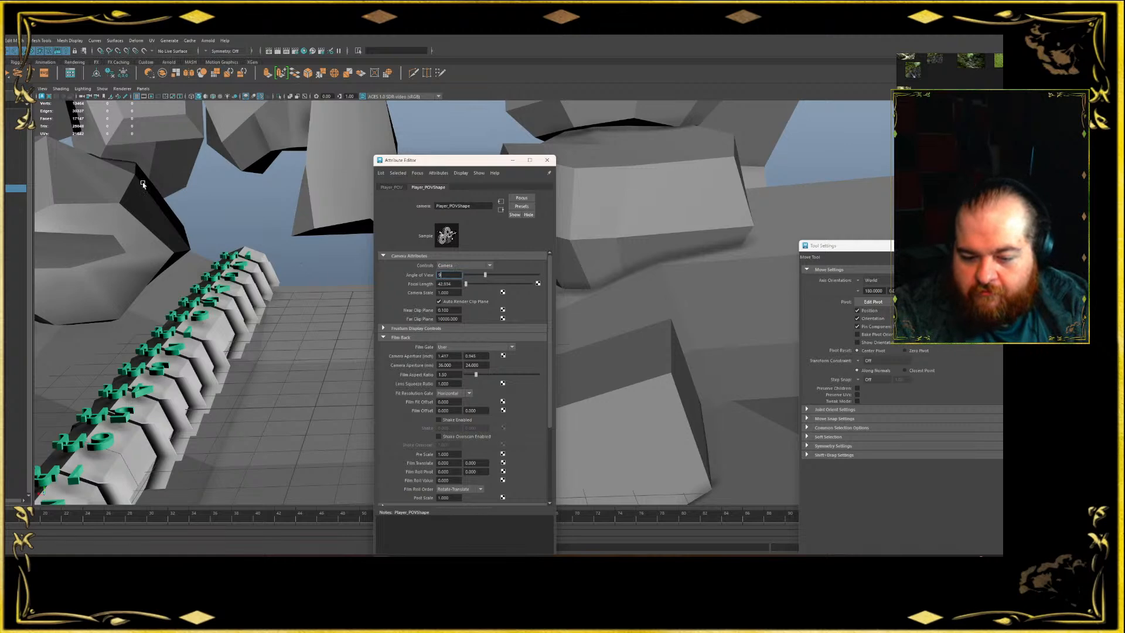
key("Return")
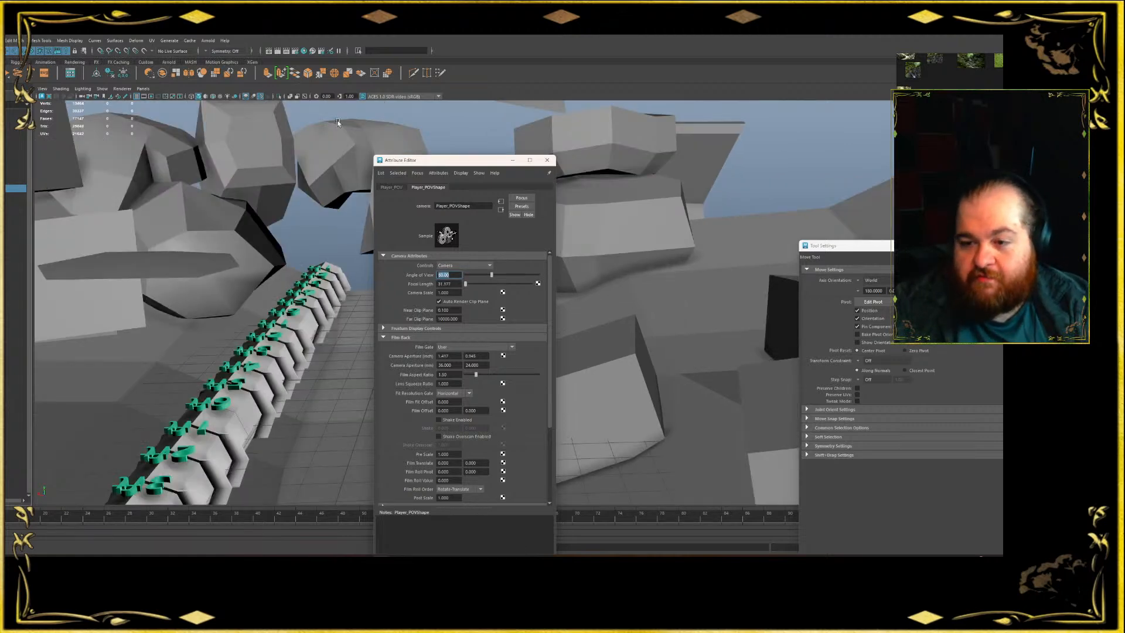
Move the Attribute Editor clear of the scene and view the character from behind through the Player_POV camera
left_click_drag(432, 166, 906, 158)
left_click_drag(351, 252, 374, 321, "alt")
scroll(413, 368, "down", 2)
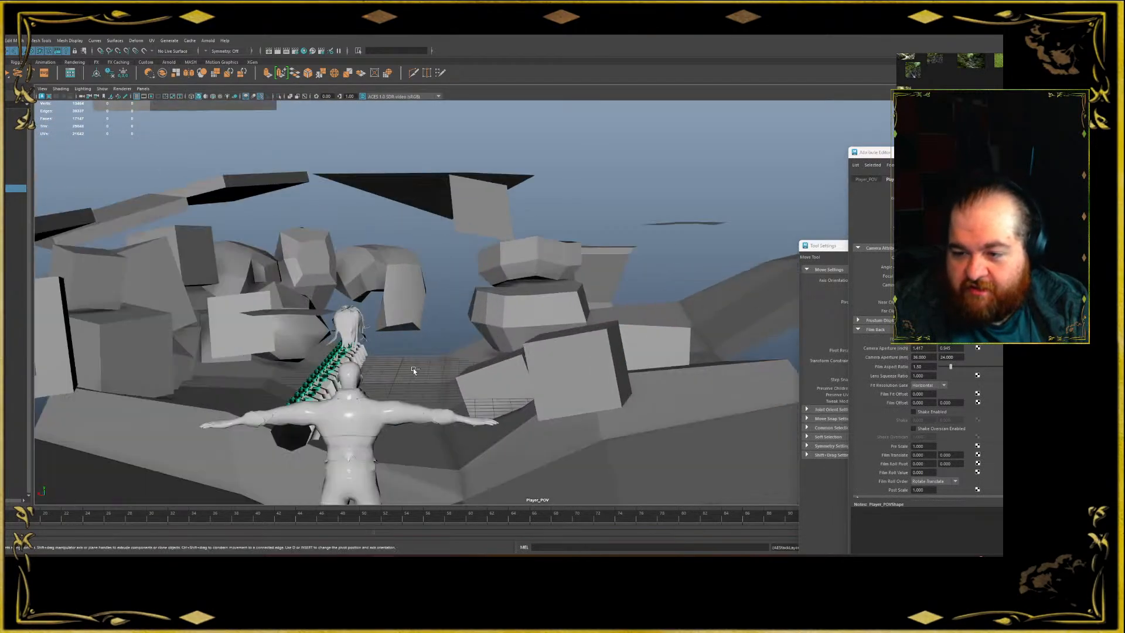
scroll(365, 400, "up", 3)
Undo the recent changes back to before the Player_POV camera was created, and redo them
key("ctrl+z")
key("ctrl+z")
key("ctrl+z")
key("ctrl+z")
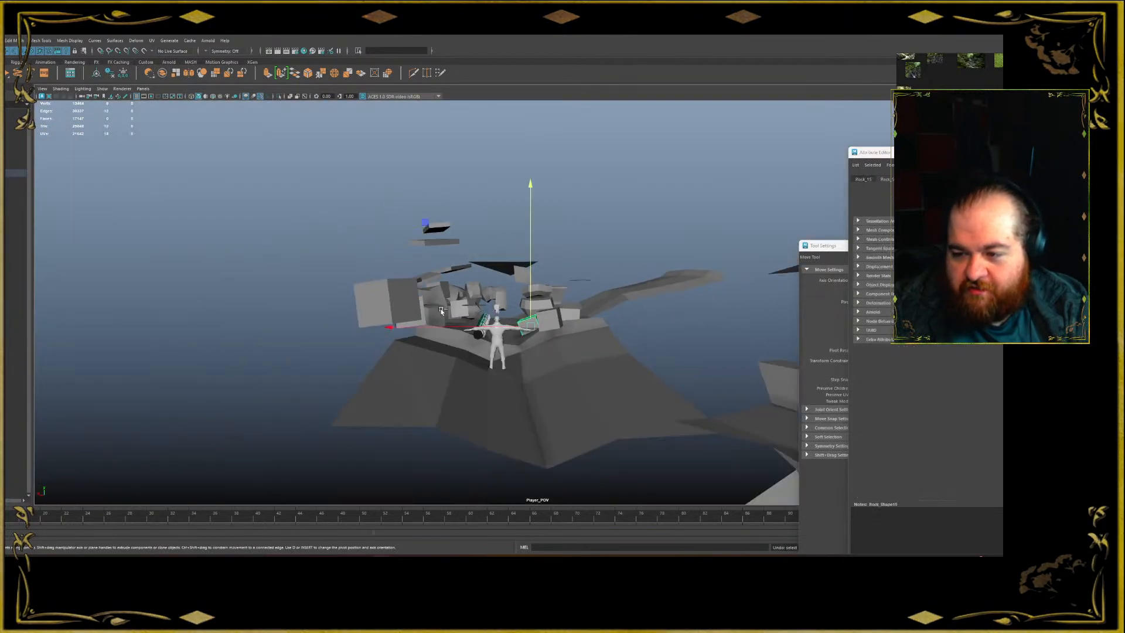
key("ctrl+z")
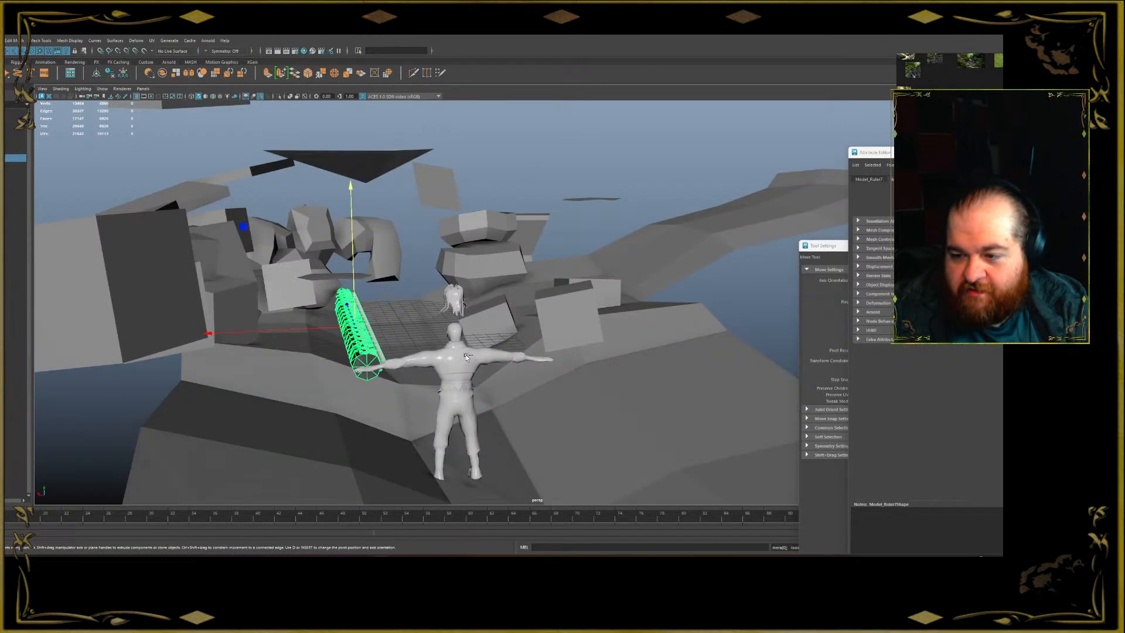
key("shift+z")
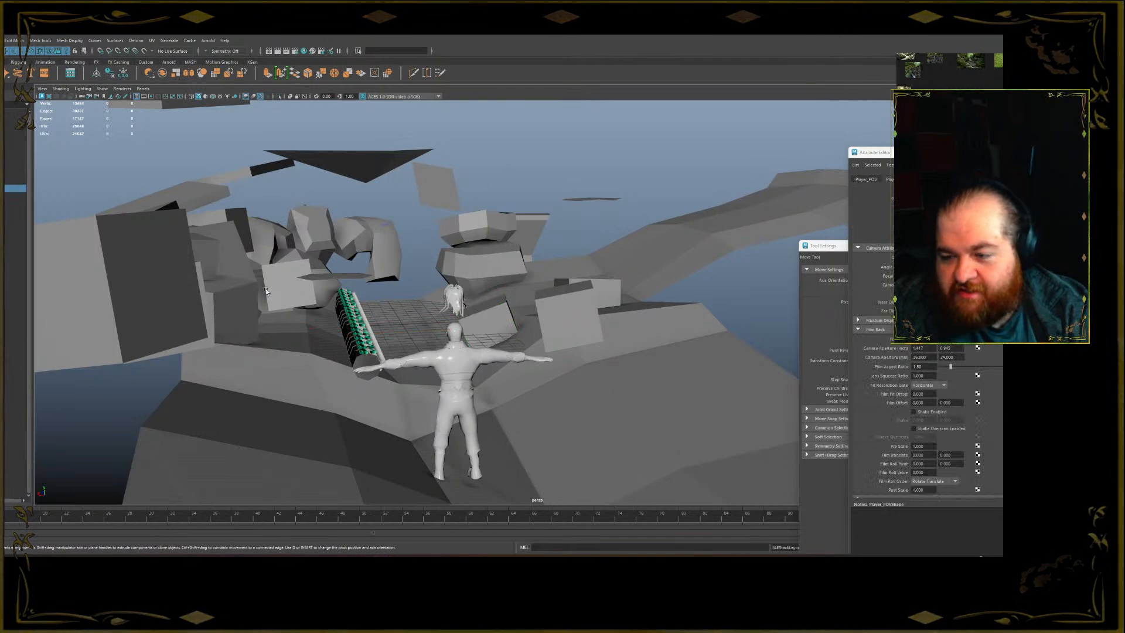
Select the character model and adjust its height, bringing the body together with the floating hair
right_click_drag(235, 293, 433, 391, "alt")
left_click(513, 299)
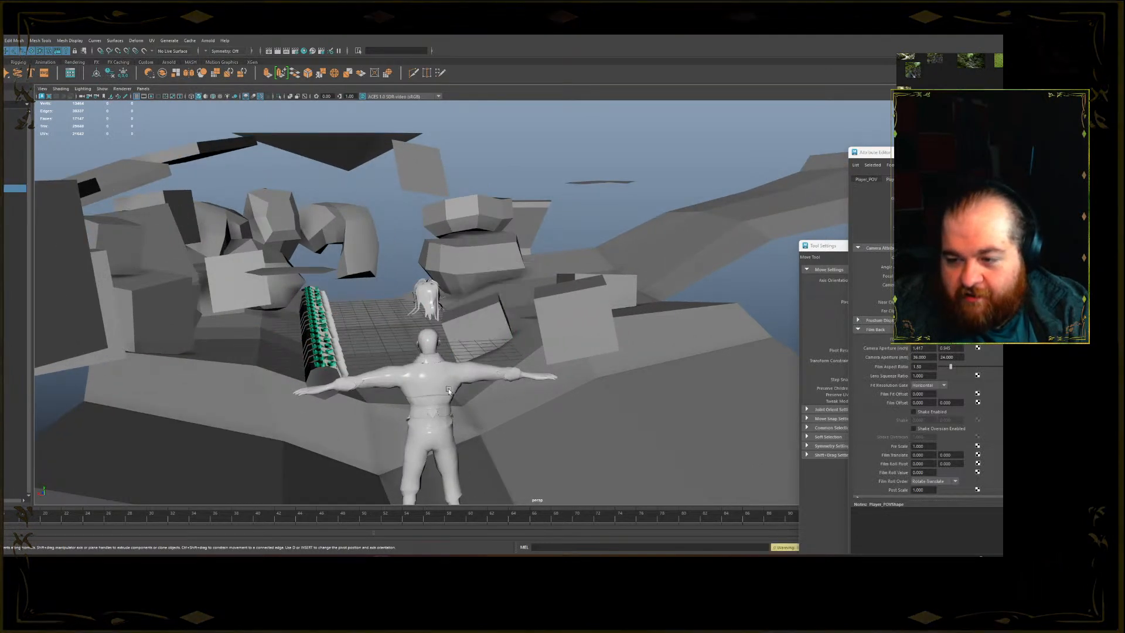
left_click(437, 388)
left_click_drag(438, 388, 435, 351)
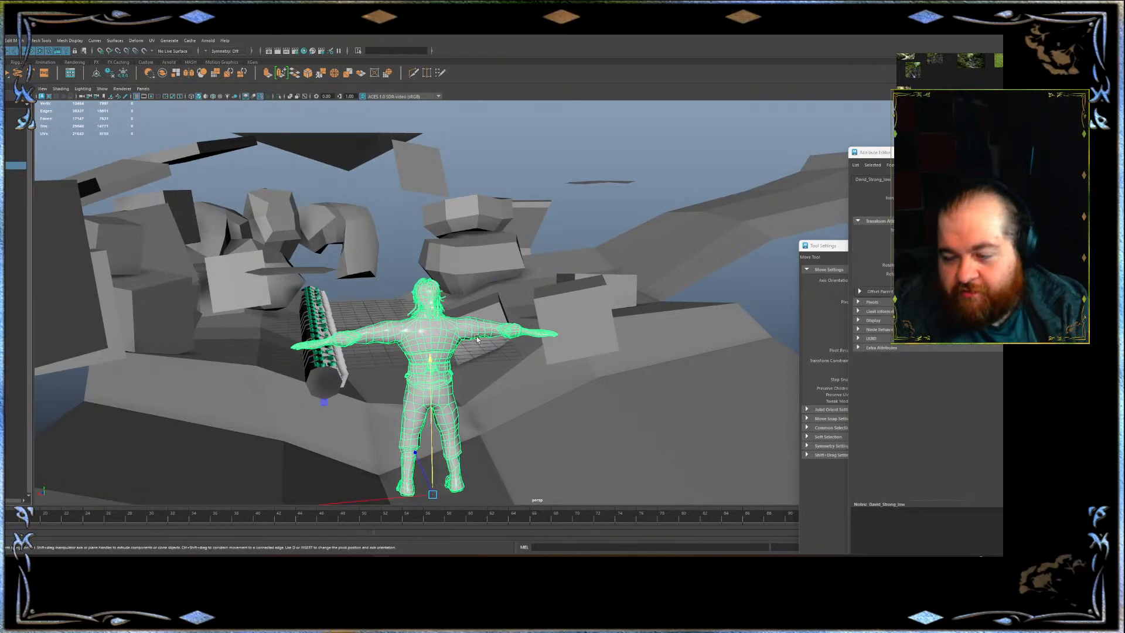
left_click(427, 462)
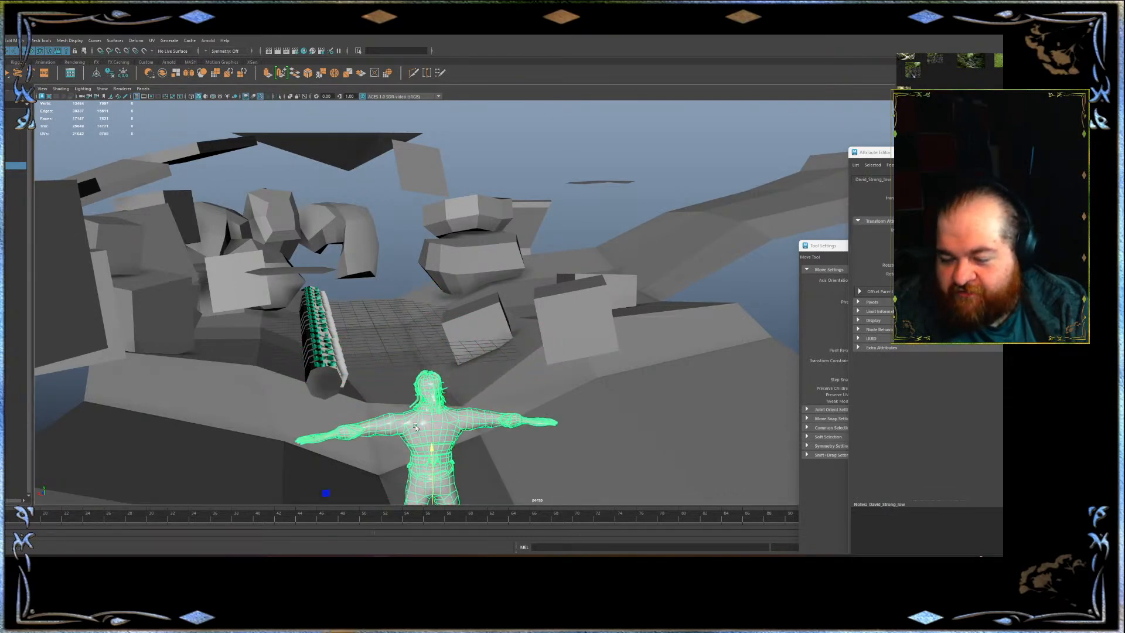
Bring the view close behind the character and move the Tool Settings window away from the Attribute Editor
left_click_drag(427, 463, 411, 284, "alt")
left_click_drag(432, 319, 674, 267)
left_click(749, 262)
left_click_drag(828, 252, 588, 167)
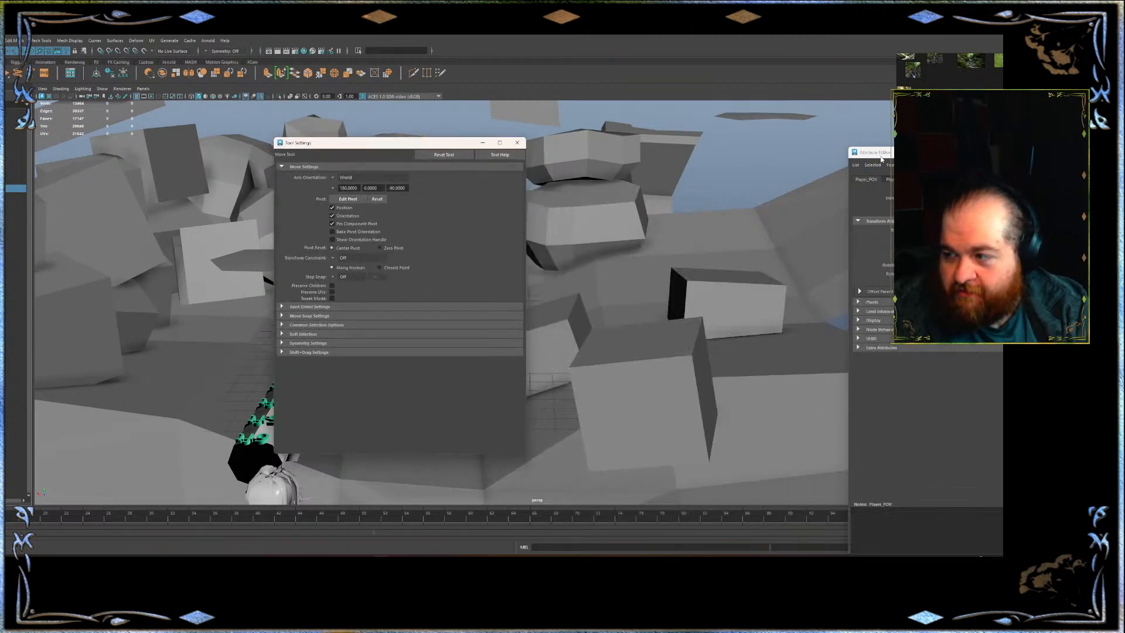
Bring the Attribute Editor into reach and set the Player_POV camera's angle of view to 90 on its shape node
left_click_drag(873, 153, 465, 164)
left_click(473, 186)
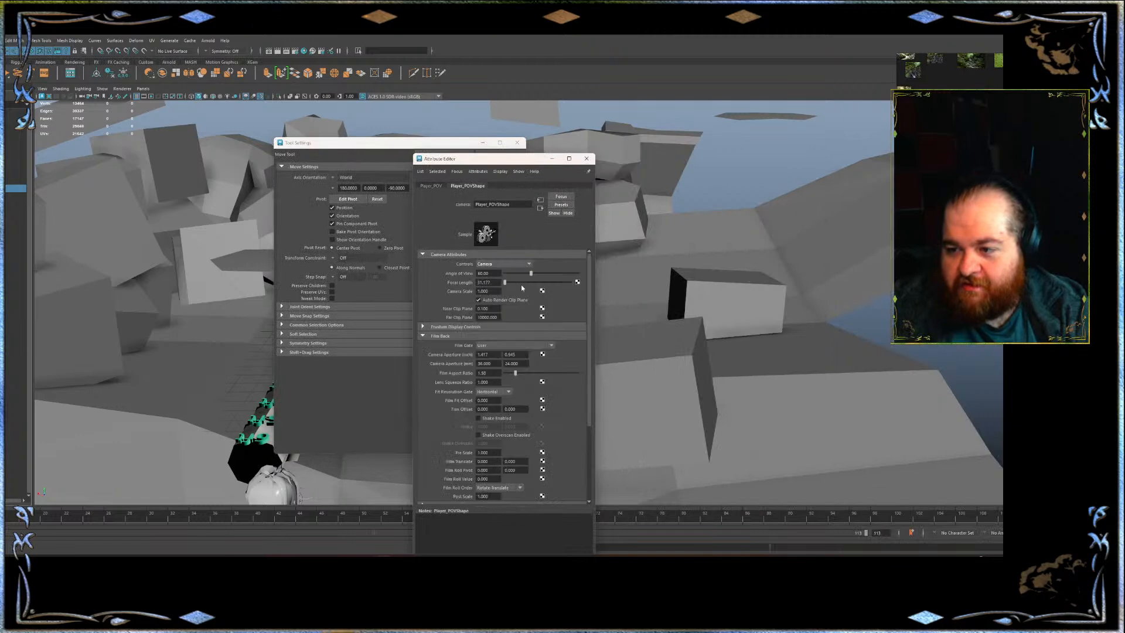
left_click(498, 274)
type("3")
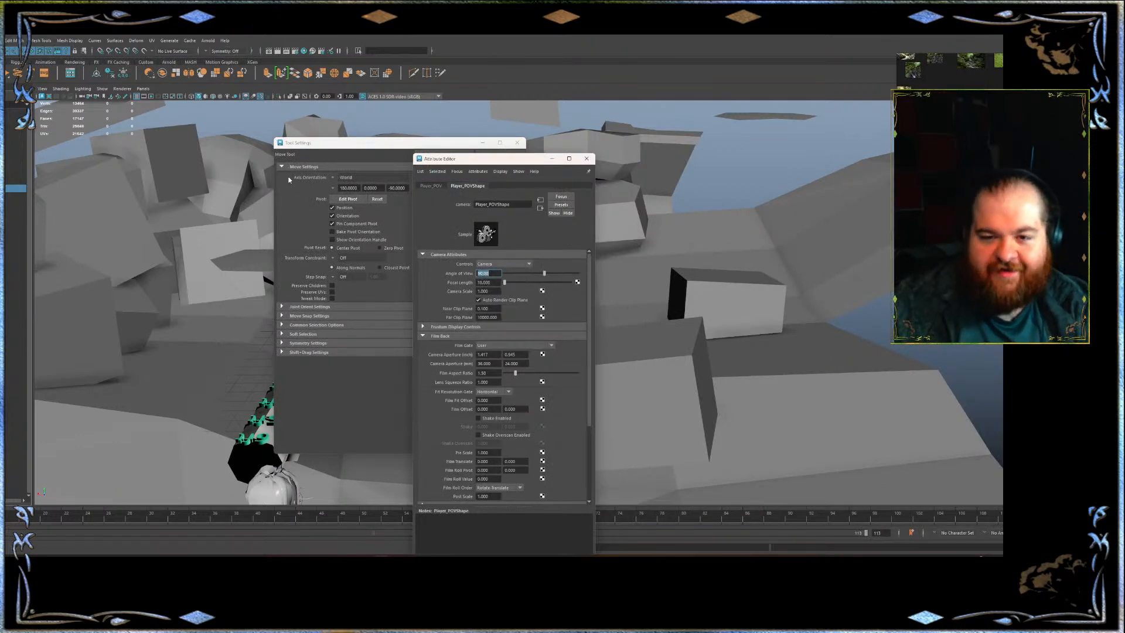
Look through the Player_POV camera, close Tool Settings, move the Attribute Editor aside, and frame the tilted cube beside the path
left_click(143, 89)
mouse_move(158, 97)
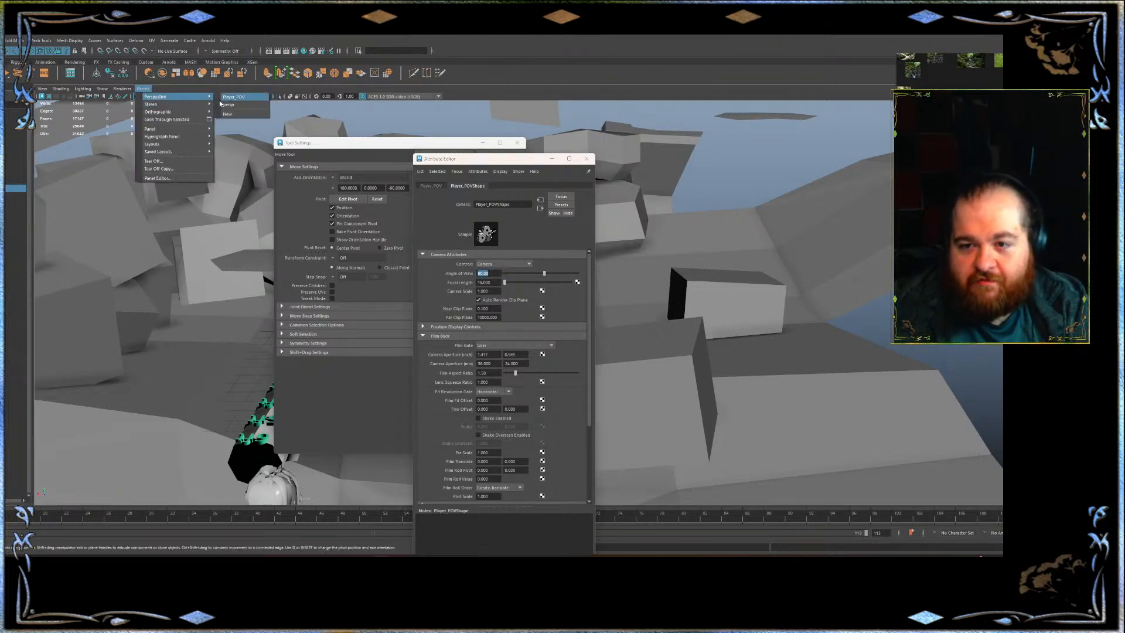
left_click(235, 104)
left_click(517, 142)
left_click_drag(427, 162, 950, 260)
left_click(549, 317)
key("f")
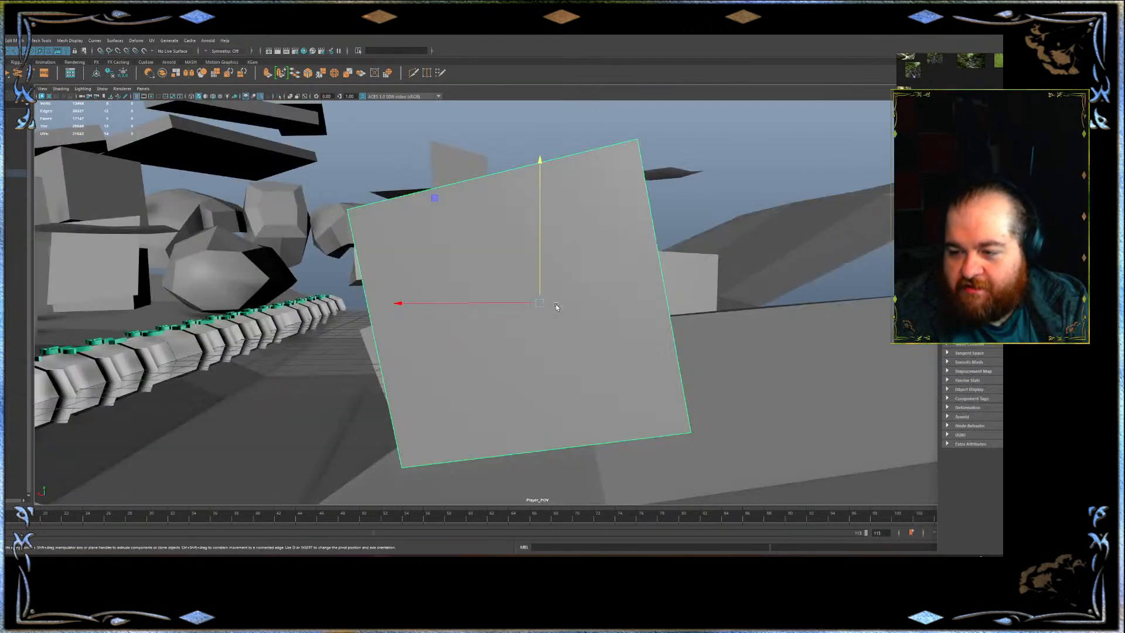
Place the Player_POV view behind and slightly above the character, looking along the path towards the rocks
scroll(532, 278, "down", 1)
right_click_drag(515, 276, 462, 251, "alt")
middle_click_drag(463, 251, 567, 296, "alt")
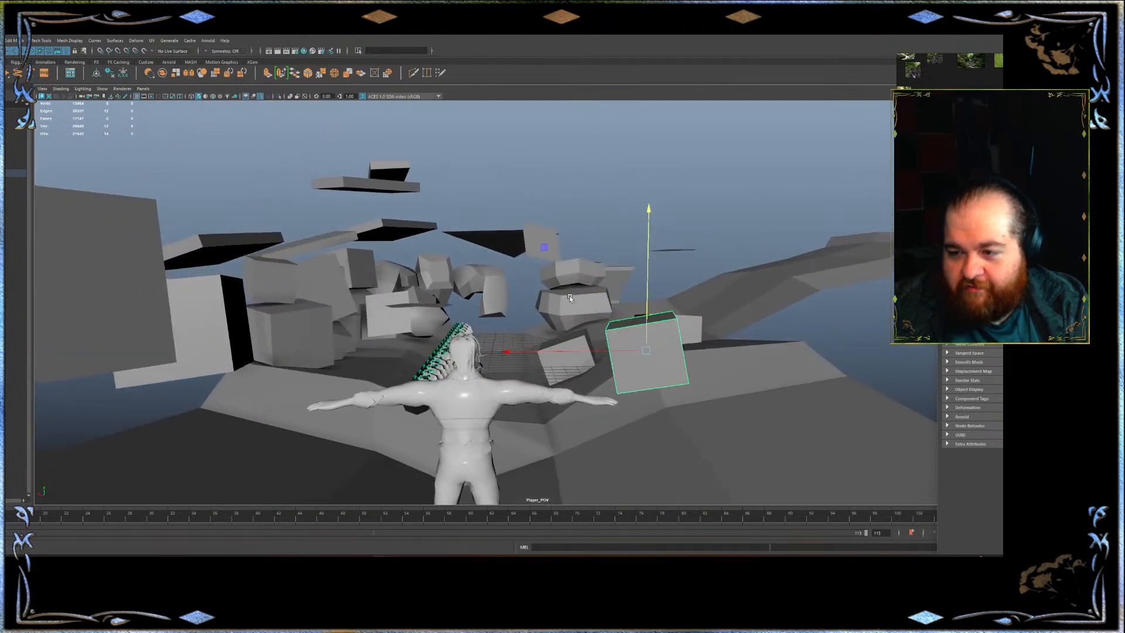
right_click_drag(567, 296, 731, 366, "alt")
left_click_drag(434, 299, 386, 261, "alt")
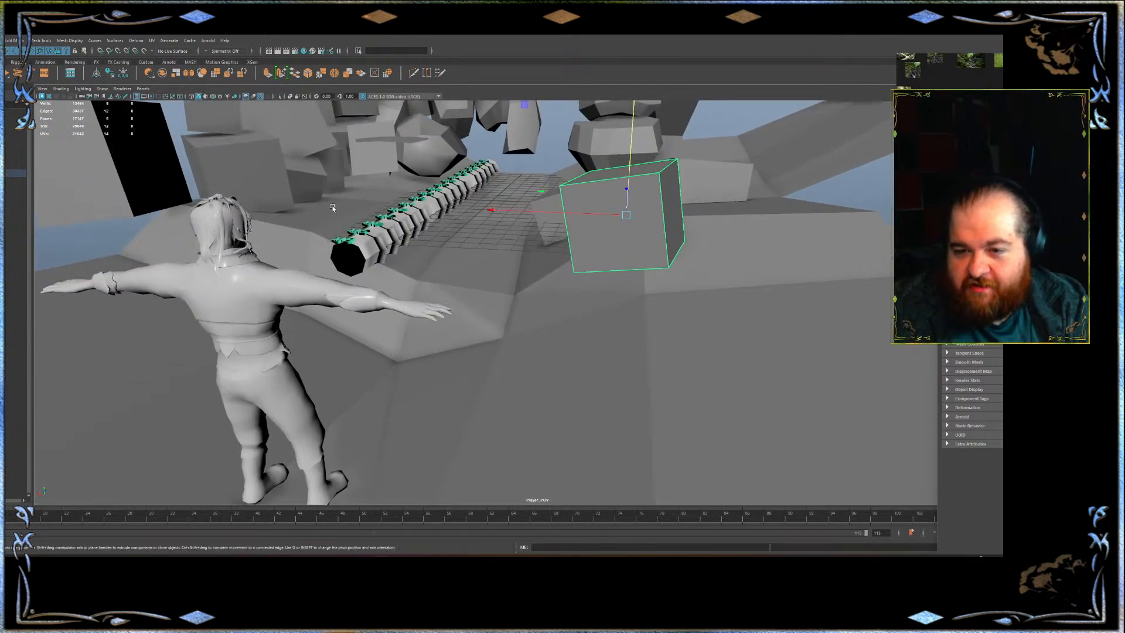
middle_click_drag(332, 207, 326, 234, "alt")
left_click_drag(326, 234, 334, 228, "alt")
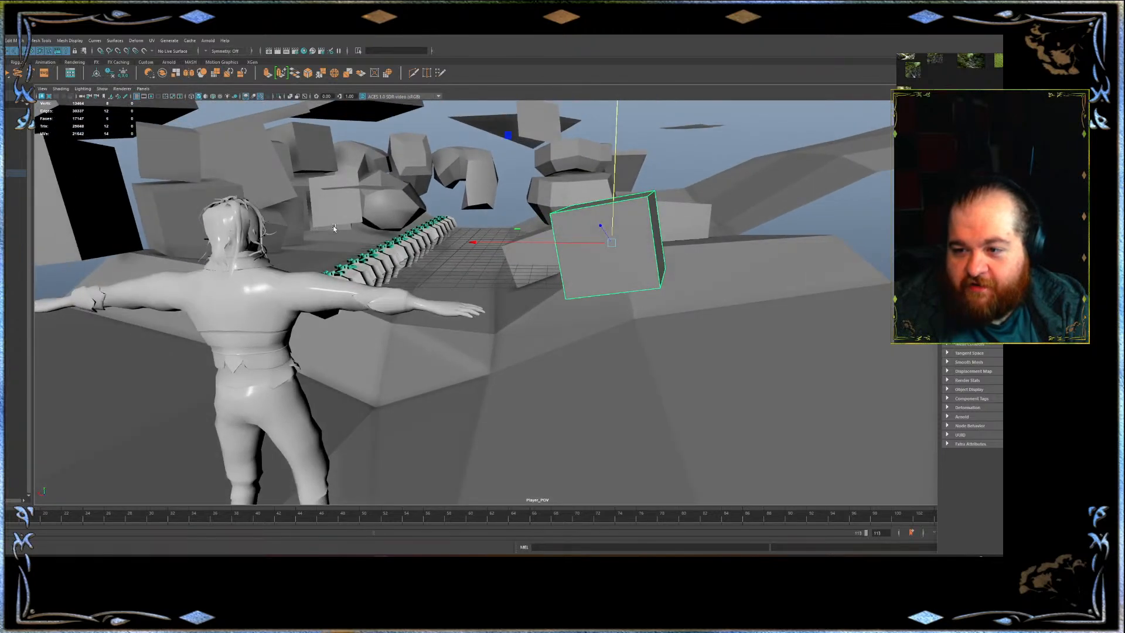
Examine the rock formations and ground along the path by moving forward from the character through the Player_POV view
mouse_move(427, 235)
left_mouse_down("alt")
mouse_move(412, 236)
mouse_move(426, 236)
left_mouse_up("alt")
middle_click_drag(425, 236, 514, 373, "alt")
scroll(414, 250, "up", 3)
left_click(414, 261)
middle_click_drag(474, 264, 490, 326, "alt")
scroll(479, 221, "up", 4)
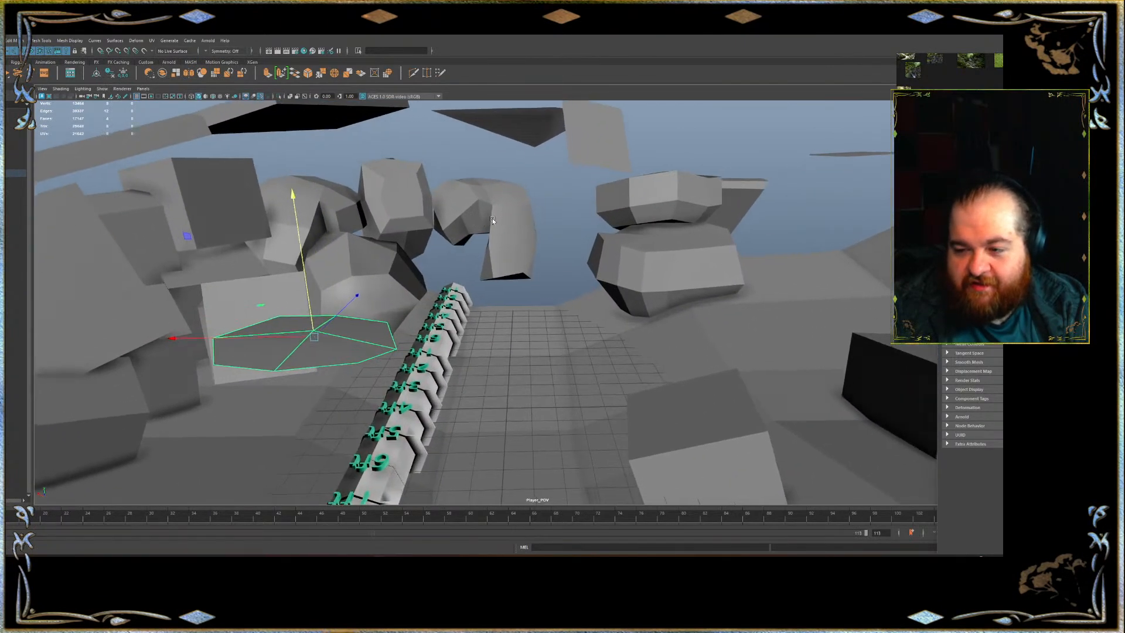
left_click_drag(492, 332, 502, 321, "alt")
middle_click_drag(502, 321, 418, 225, "alt")
left_click_drag(419, 225, 449, 276, "alt")
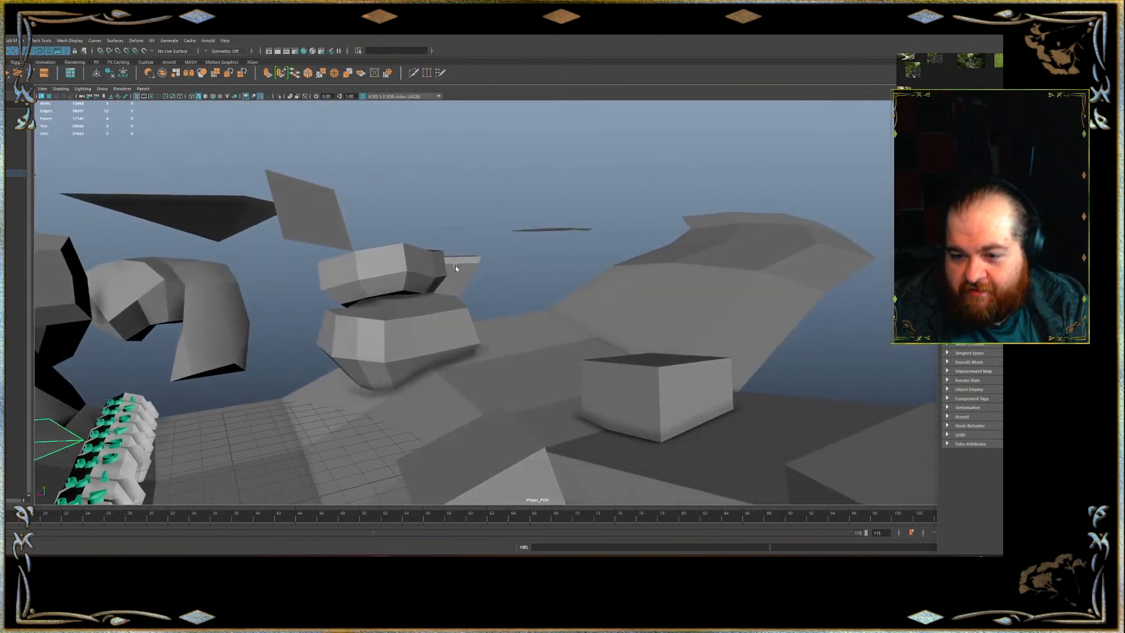
middle_click_drag(449, 276, 704, 62, "alt")
scroll(948, 62, "up", 3)
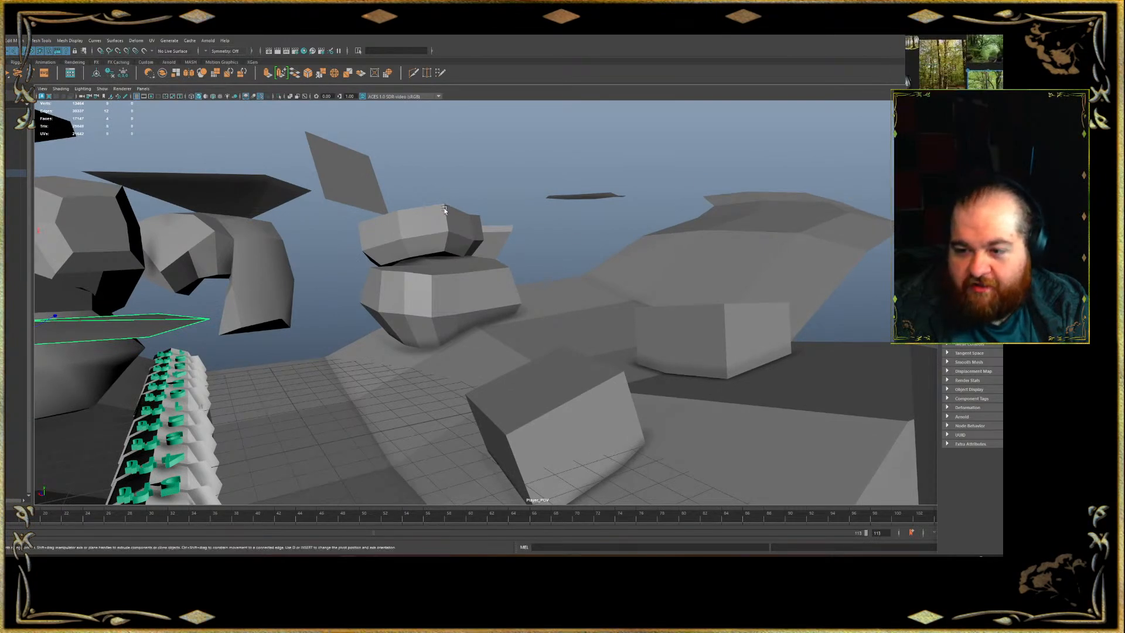
Select the rock group and hide it so only the terrain, the measuring strip and the character are shown
scroll(425, 183, "down", 8)
left_click_drag(427, 183, 428, 259, "alt")
middle_click_drag(428, 258, 384, 233, "alt")
left_click_drag(384, 234, 431, 278, "alt")
left_click_drag(473, 204, 491, 273, "alt")
scroll(491, 273, "down", 3)
middle_click_drag(491, 273, 474, 350, "alt")
left_click(15, 173)
key("h")
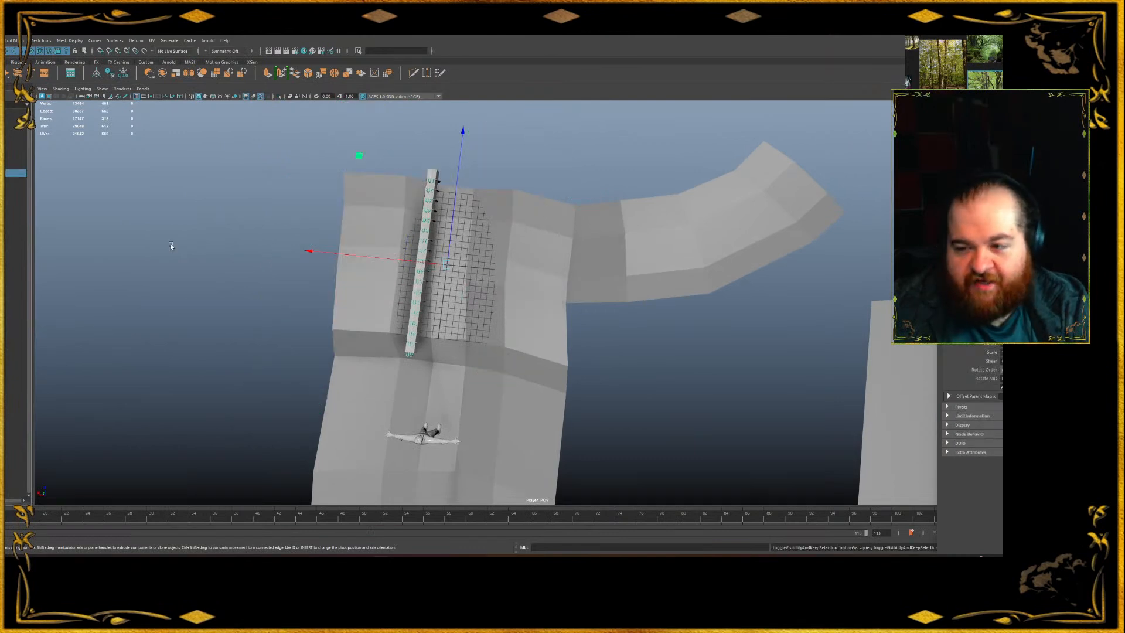
Select the large outlying terrain mesh and move it sideways, farther away from the character's ground
left_click(458, 290)
left_click_drag(462, 243, 389, 224, "alt")
left_click(366, 185)
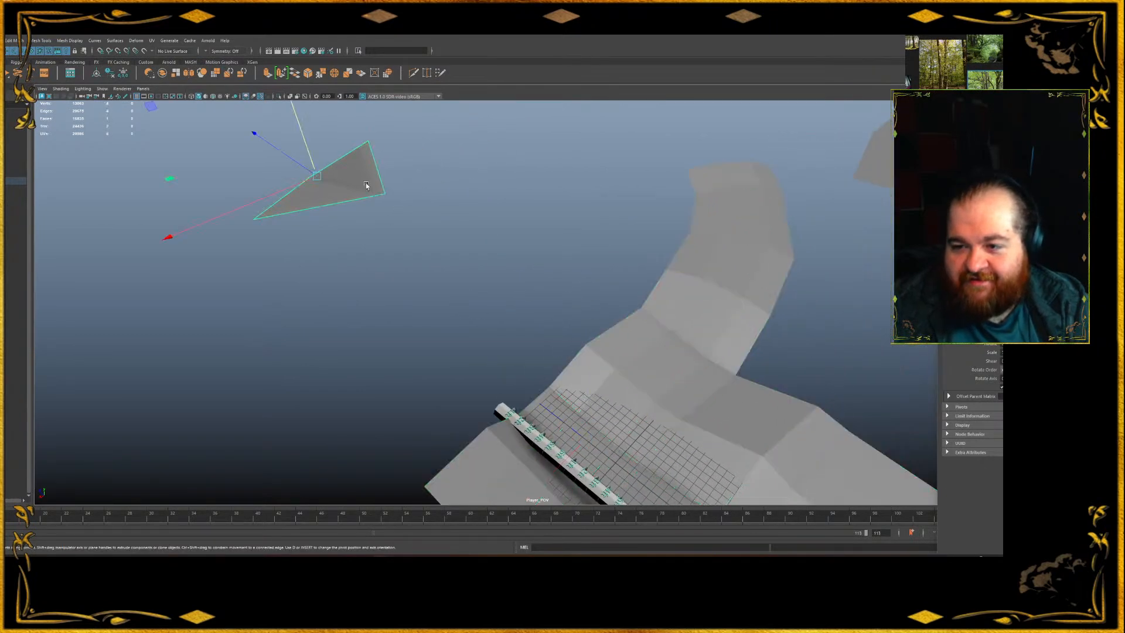
scroll(435, 199, "down", 2)
scroll(466, 251, "down", 3)
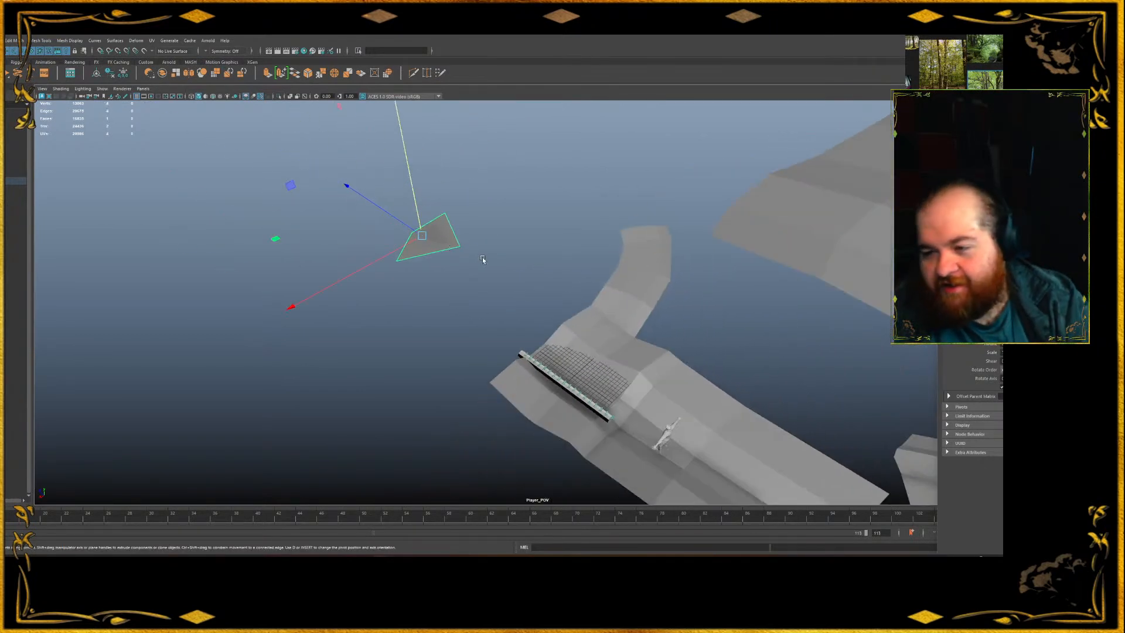
middle_click_drag(470, 254, 326, 180, "alt")
left_click_drag(326, 180, 447, 204, "alt")
left_click(605, 251)
left_click(346, 175)
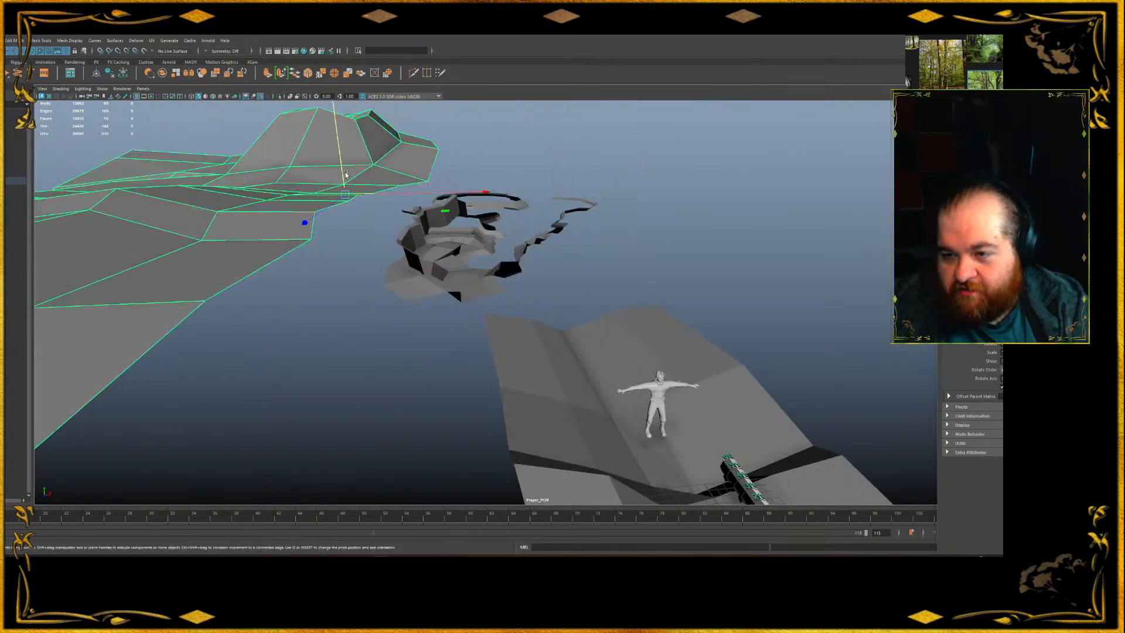
left_click_drag(338, 167, 273, 182)
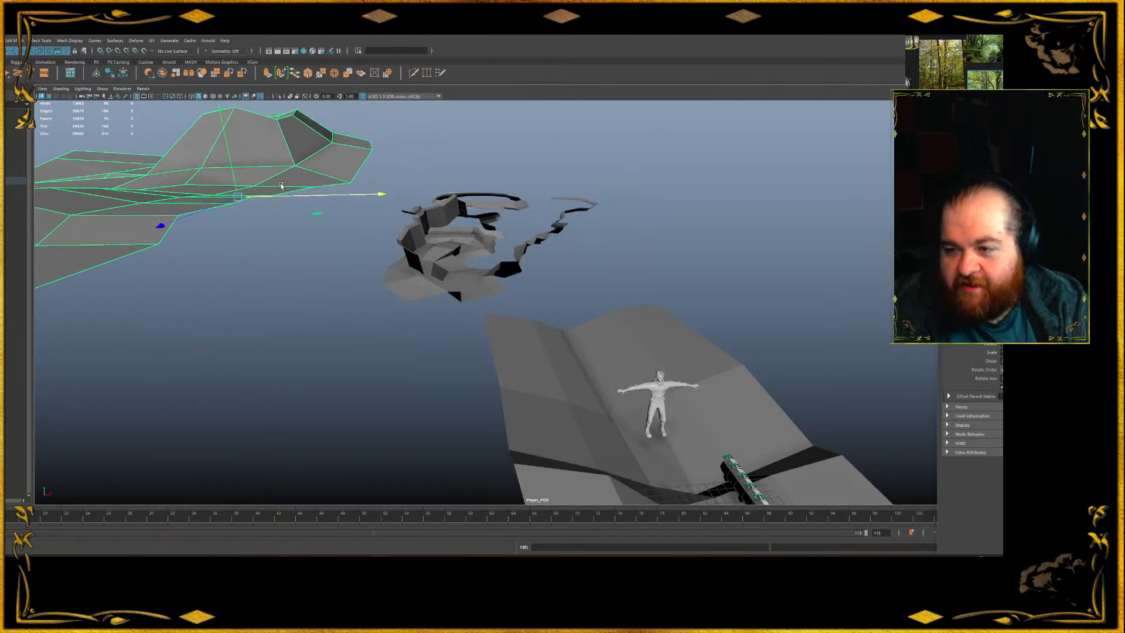
scroll(273, 183, "down", 5)
left_click_drag(390, 193, 436, 253, "alt")
scroll(436, 253, "up", 2)
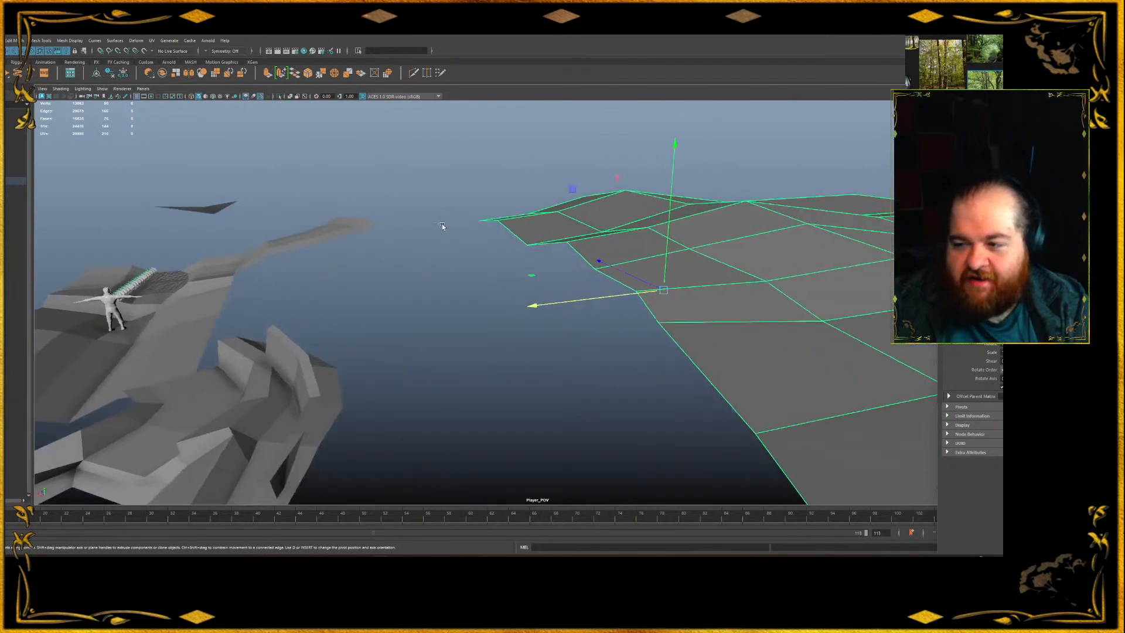
left_click_drag(401, 233, 389, 265, "alt")
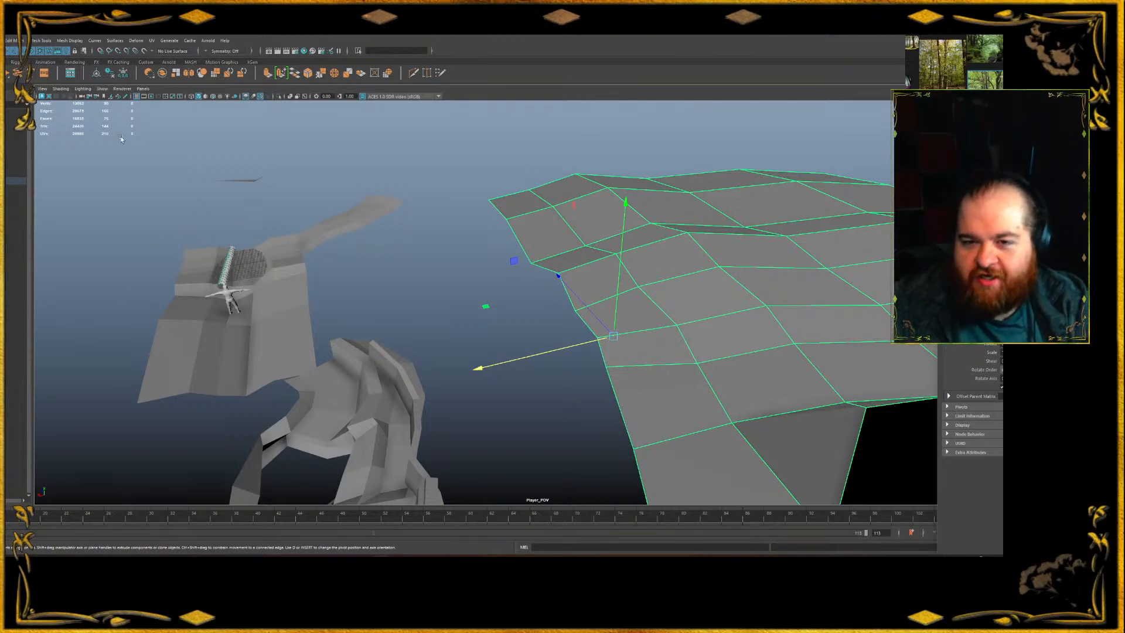
left_click(93, 41)
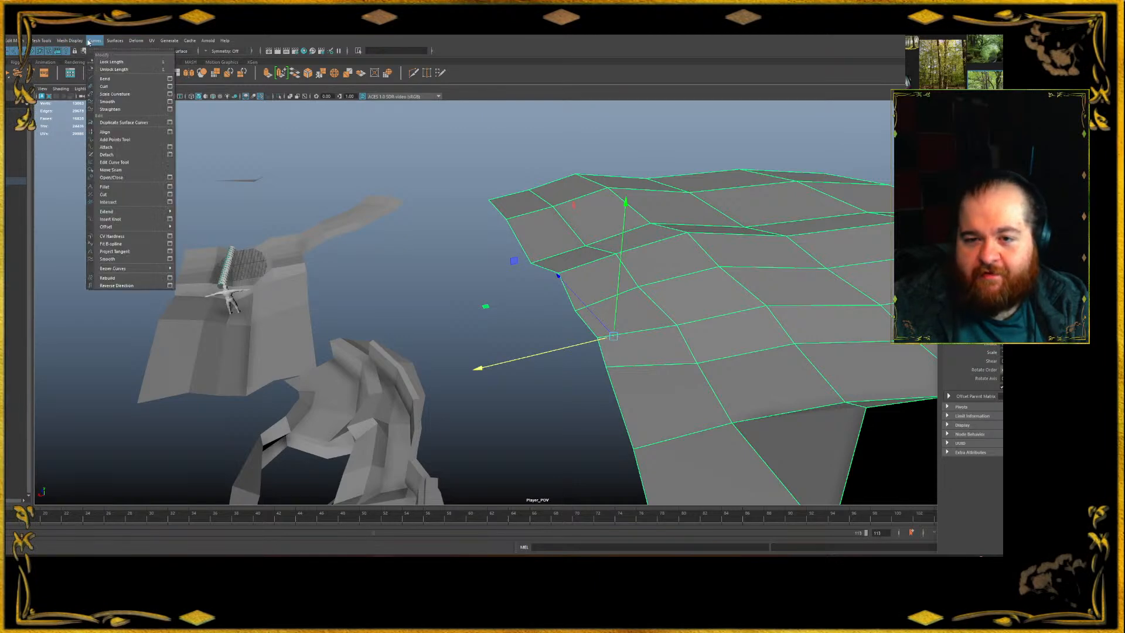
mouse_move(81, 43)
mouse_move(46, 44)
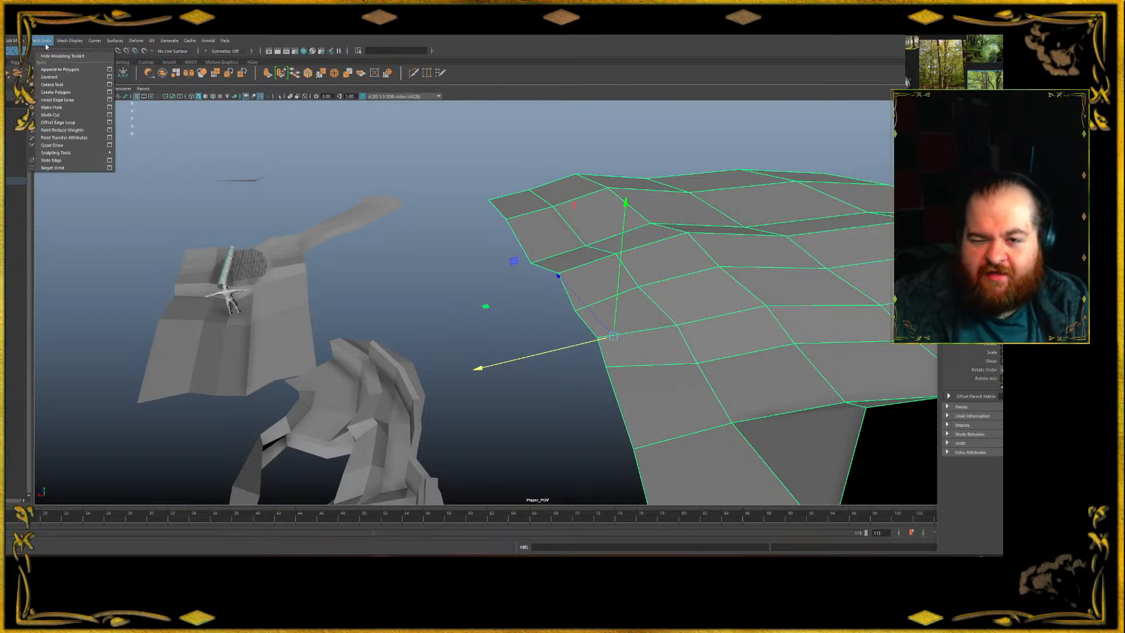
left_click(392, 294)
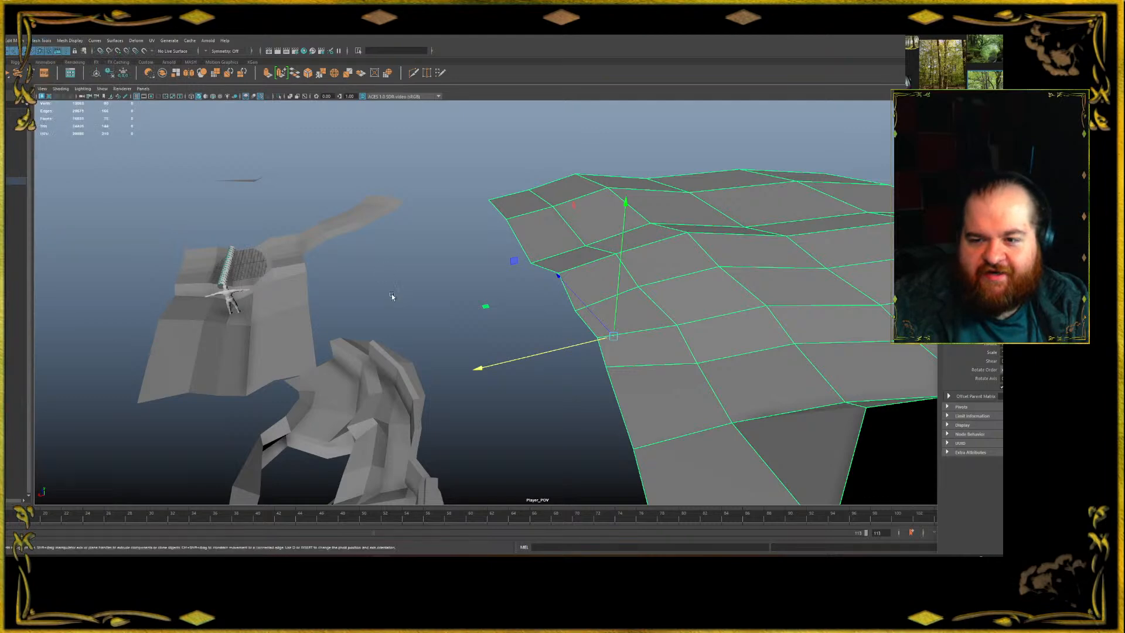
Select and frame the character's ground mesh, switch to edge editing, and select a border edge beside the uphill path
left_click(368, 310)
key("f")
left_click_drag(537, 106, 480, 323, "alt")
left_click(480, 323)
key("F10")
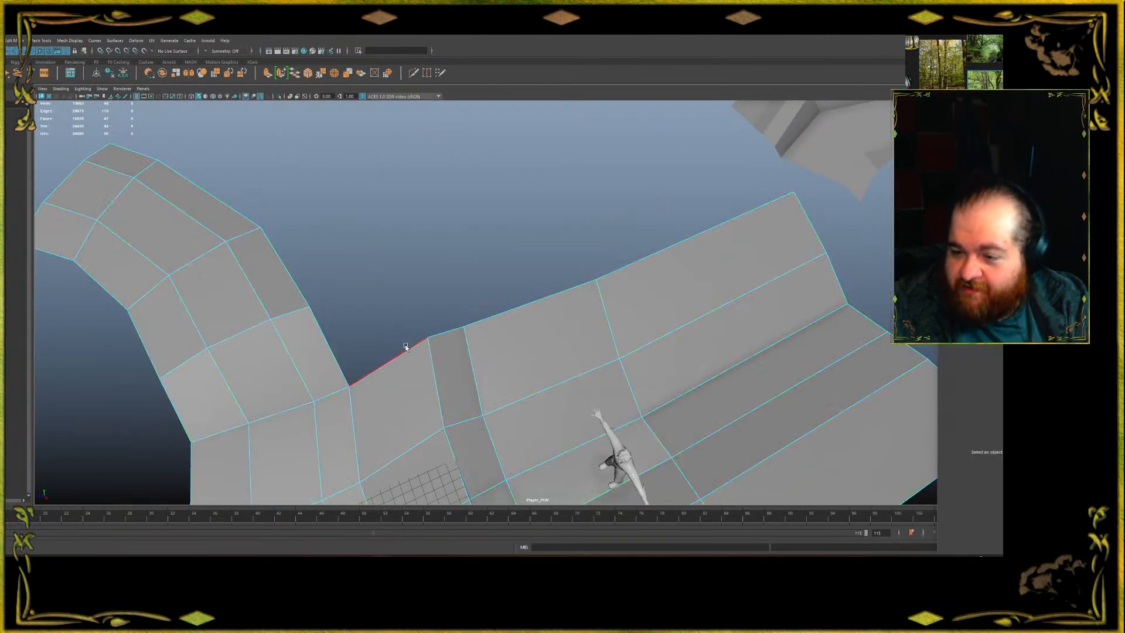
left_click(498, 316)
Try to move the selected border edge beside the uphill path away from the ground mesh
left_click_drag(487, 323, 400, 317, "alt")
left_click_drag(331, 268, 466, 294, "alt")
left_click_drag(369, 282, 363, 251)
middle_click_drag(392, 283, 495, 167, "alt")
middle_click_drag(410, 263, 599, 270)
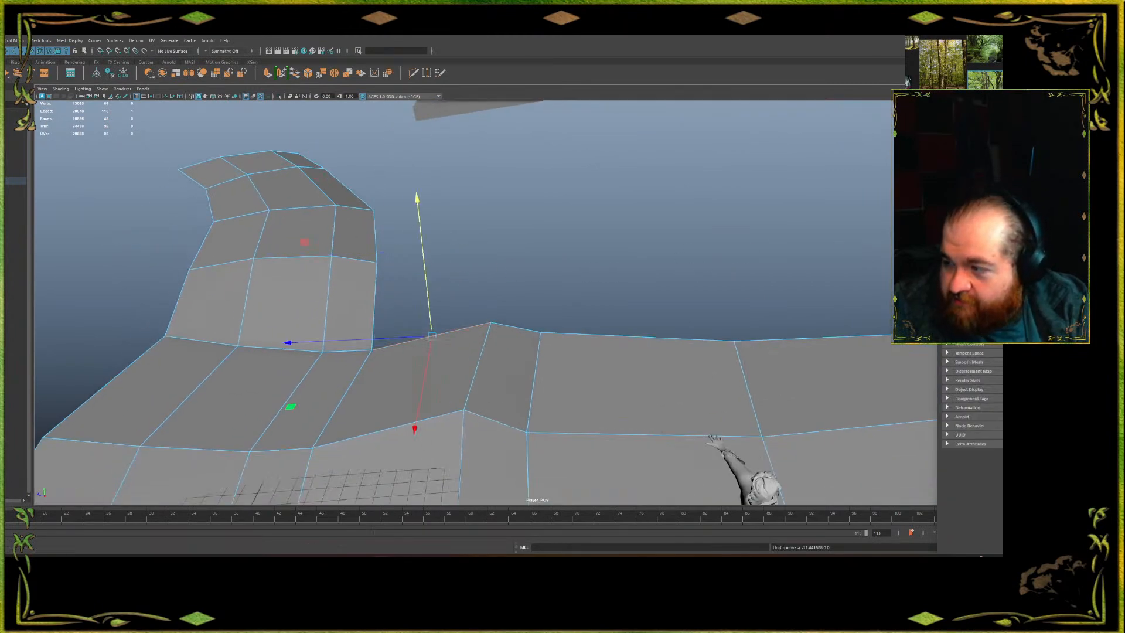
Extend new faces from the ground's border edge upward alongside the uphill path
key("ctrl+a")
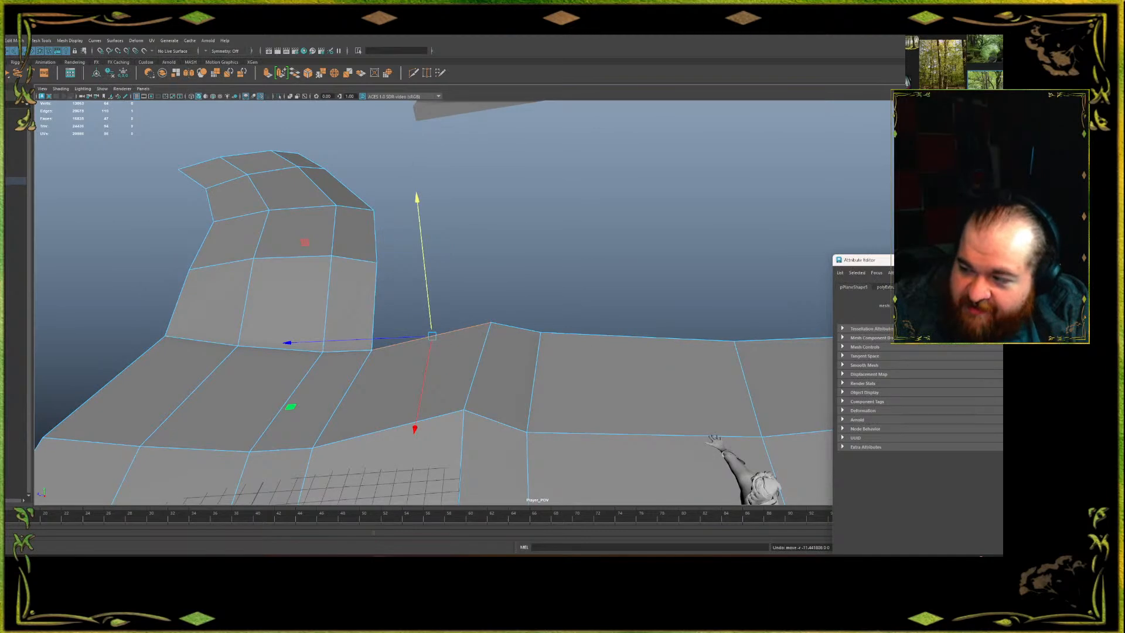
left_click(721, 452)
left_click_drag(721, 452, 453, 290, "alt")
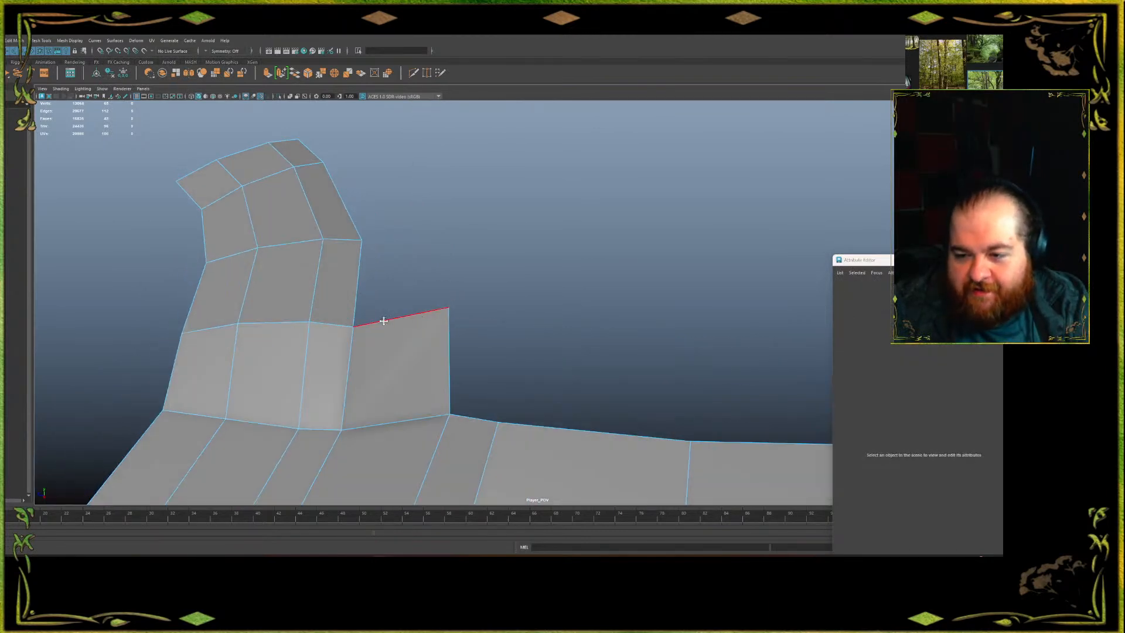
left_click_drag(377, 306, 488, 284)
mouse_move(436, 311)
left_mouse_down()
mouse_move(466, 296)
mouse_move(565, 178)
mouse_move(492, 244)
mouse_move(558, 230)
mouse_move(561, 242)
mouse_move(363, 404)
left_mouse_up()
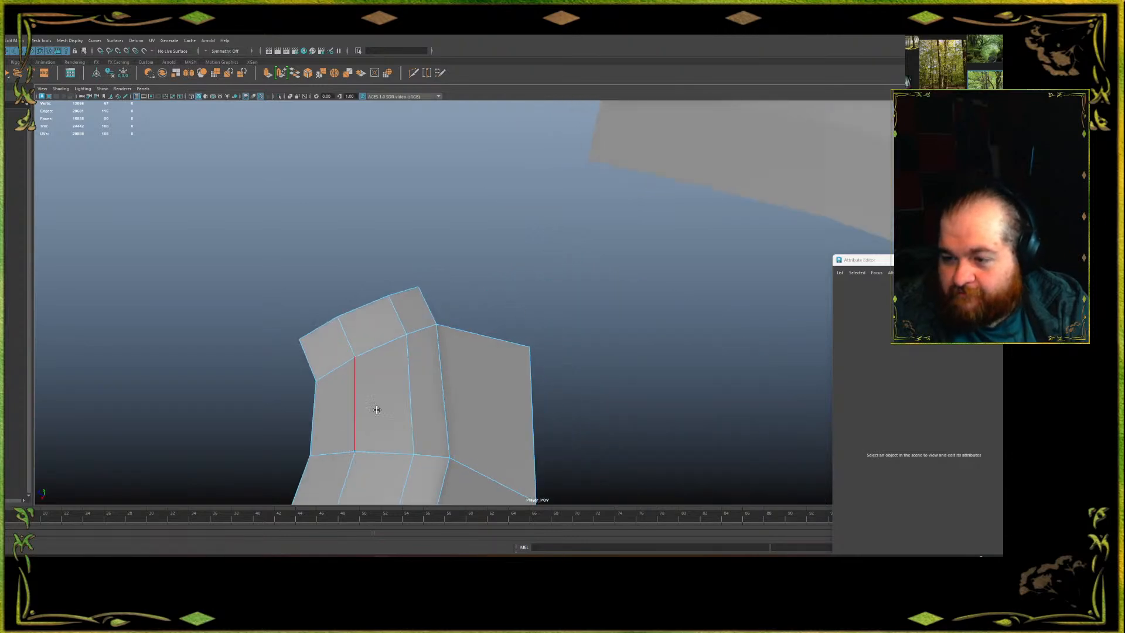
mouse_move(437, 328)
left_mouse_down()
mouse_move(543, 286)
mouse_move(568, 261)
mouse_move(449, 277)
mouse_move(529, 268)
mouse_move(519, 284)
left_mouse_up()
left_click_drag(631, 306, 493, 281, "alt")
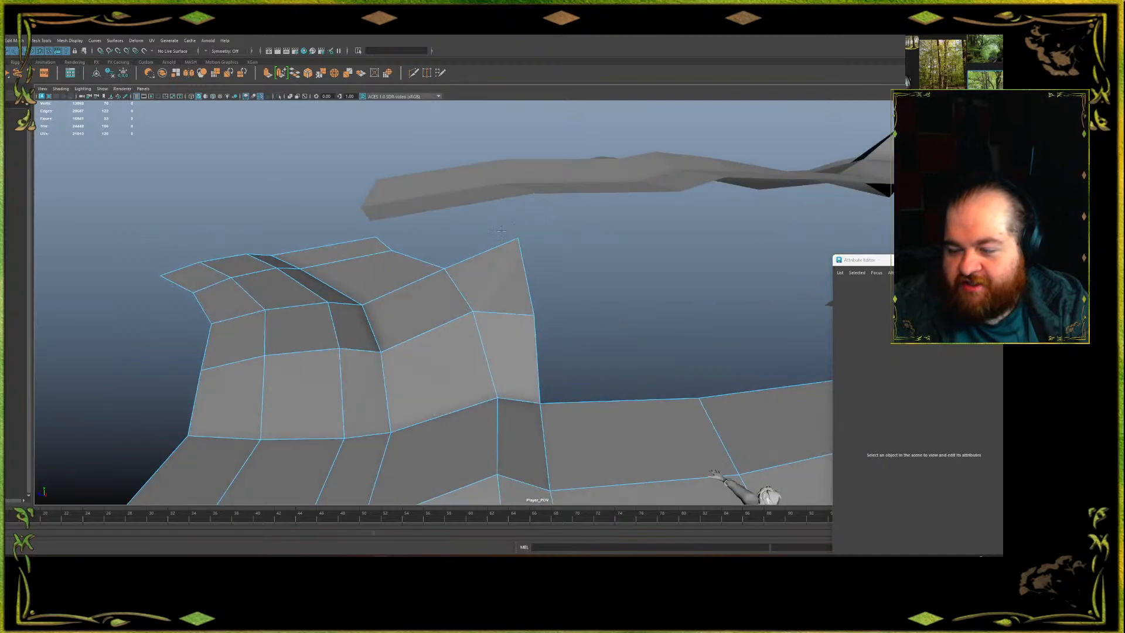
Build another column of faces on the outer side of the new slope, rising from the ground's border
middle_click_drag(493, 281, 480, 322, "alt")
left_click_drag(480, 322, 467, 259, "alt")
left_click_drag(397, 259, 351, 289)
left_click_drag(379, 366, 545, 300)
left_click_drag(428, 235, 429, 332, "alt")
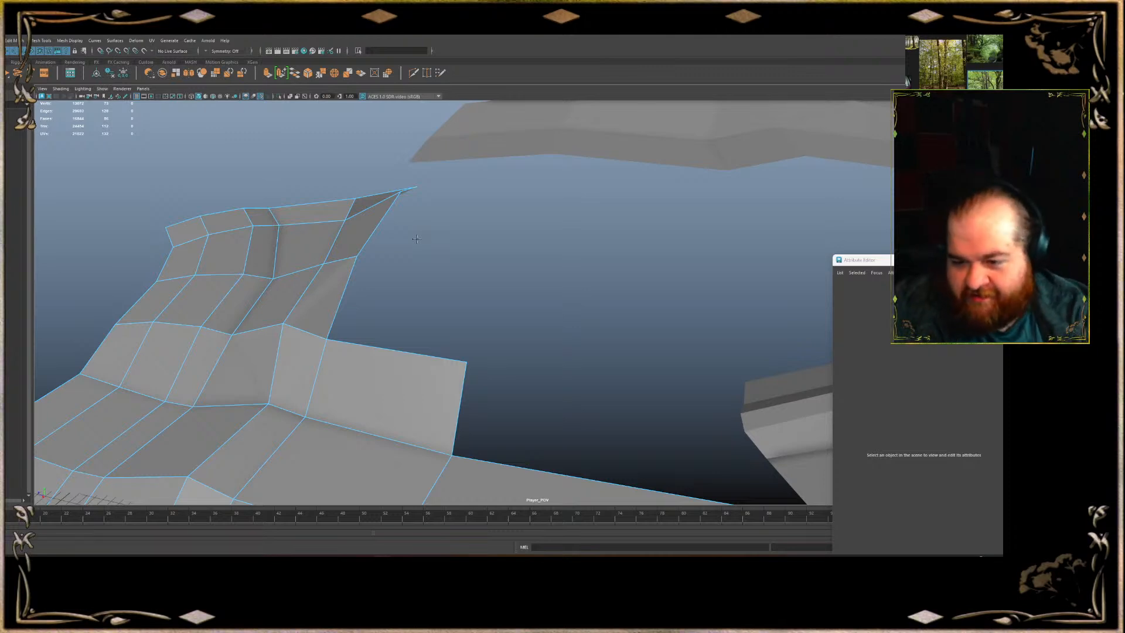
left_click_drag(331, 337, 509, 237)
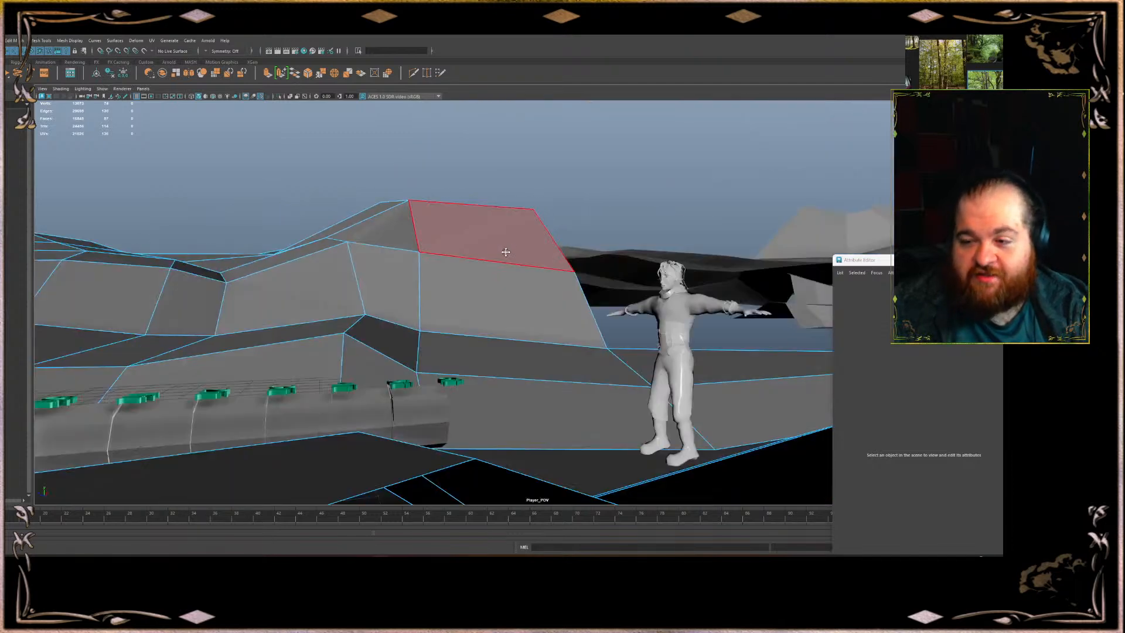
left_click_drag(504, 247, 489, 180, "alt")
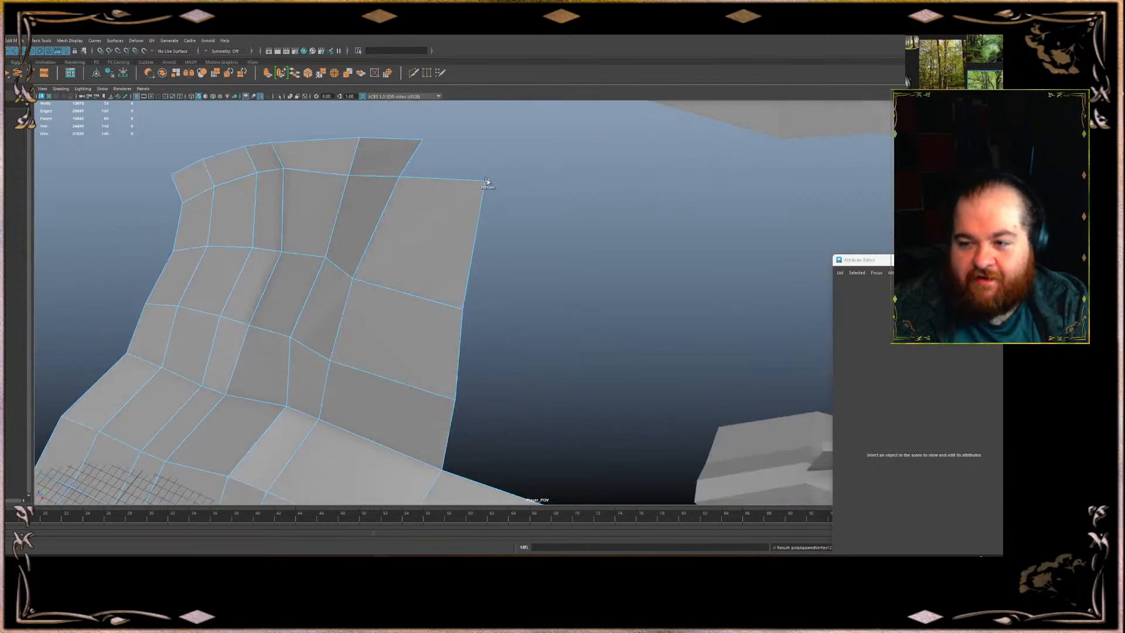
Fill the upper corner of the new slope and insert crosswise edge loops through the ground beyond the character
left_click_drag(472, 277, 414, 276, "alt")
left_click(369, 248, "shift")
mouse_move(367, 243)
left_mouse_down("shift")
mouse_move(560, 150)
mouse_move(518, 192)
mouse_move(532, 194)
left_mouse_up("shift")
left_click_drag(432, 264, 527, 220, "alt")
right_click_drag(527, 220, 425, 334, "alt")
scroll(448, 351, "down", 5)
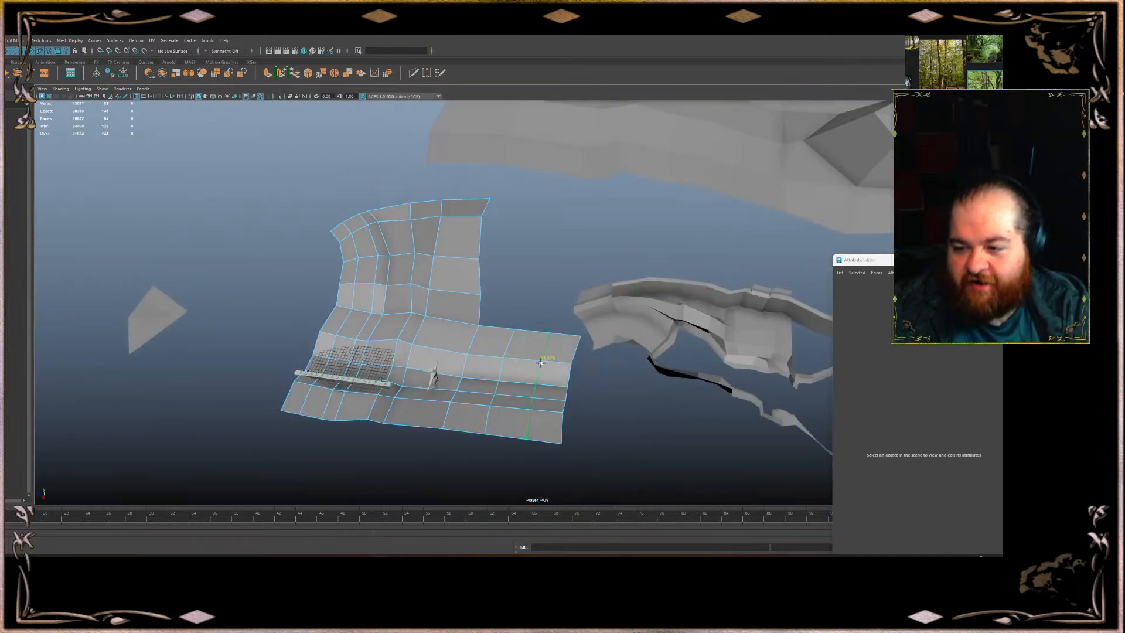
scroll(531, 284, "up", 5)
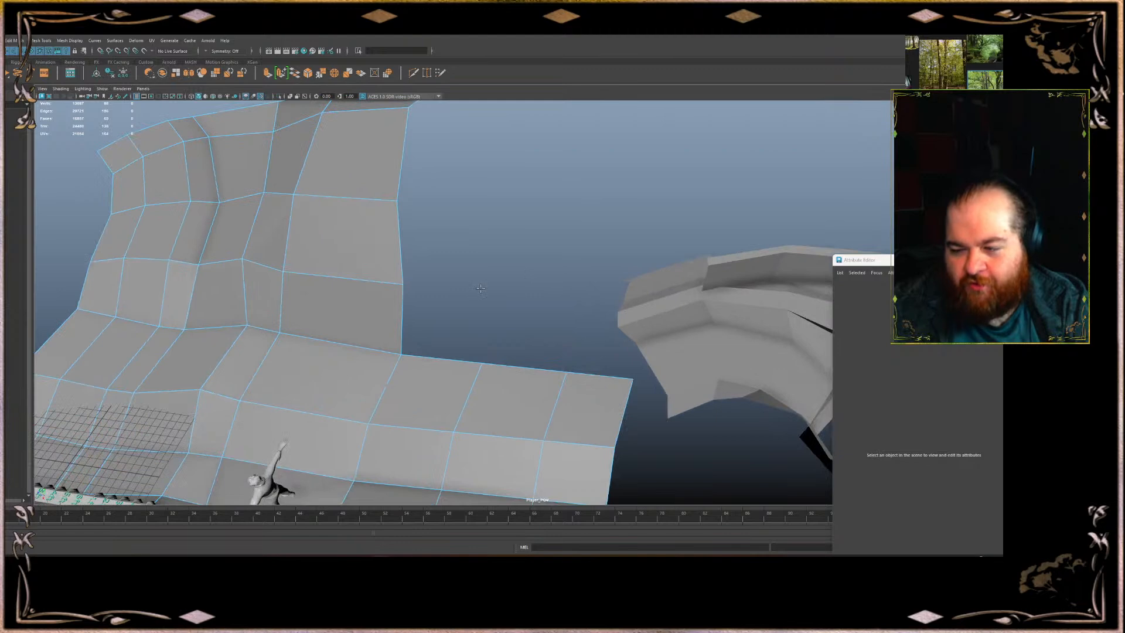
Extend two raised faces along the ground's border next to the new slope, and undo the following extension
mouse_move(479, 288)
left_mouse_down("alt")
mouse_move(340, 376)
mouse_move(285, 366)
mouse_move(473, 269)
mouse_move(483, 293)
mouse_move(372, 330)
left_mouse_up("alt")
left_click_drag(349, 329, 511, 316, "alt")
middle_click_drag(510, 317, 389, 278, "alt")
left_click_drag(390, 279, 368, 339, "alt")
left_click_drag(337, 373, 404, 269)
key("ctrl+z")
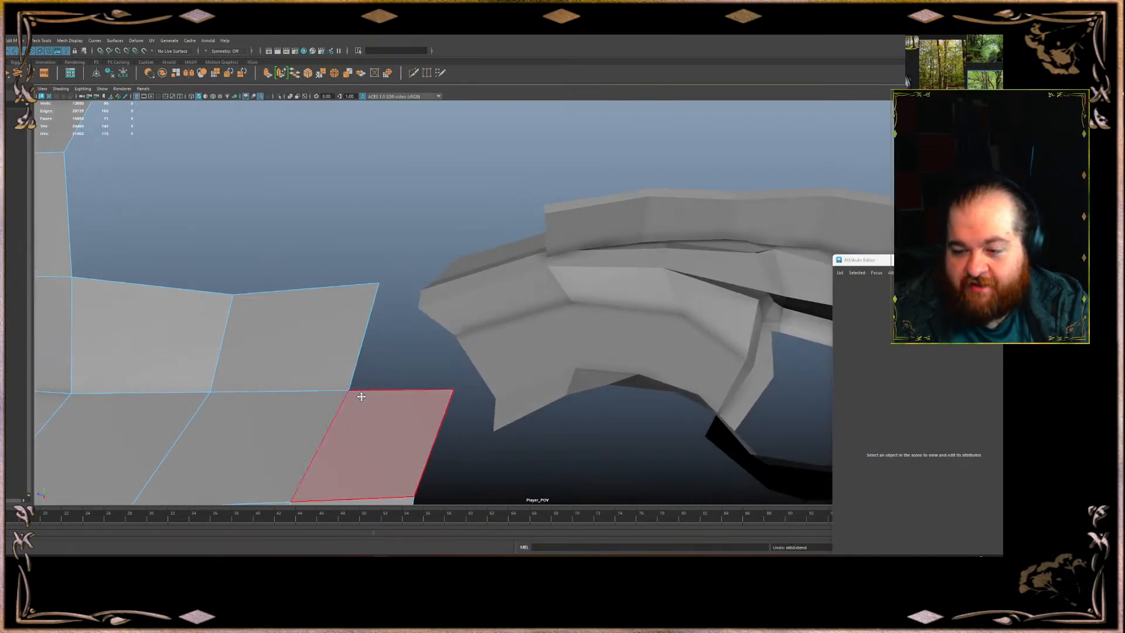
Extend the border edge at the end of the raised row into a corner face towards the neighbouring terrain
mouse_move(388, 386)
left_mouse_down()
mouse_move(393, 277)
mouse_move(377, 282)
mouse_move(432, 296)
mouse_move(507, 264)
left_mouse_up()
middle_click_drag(506, 264, 533, 250, "alt")
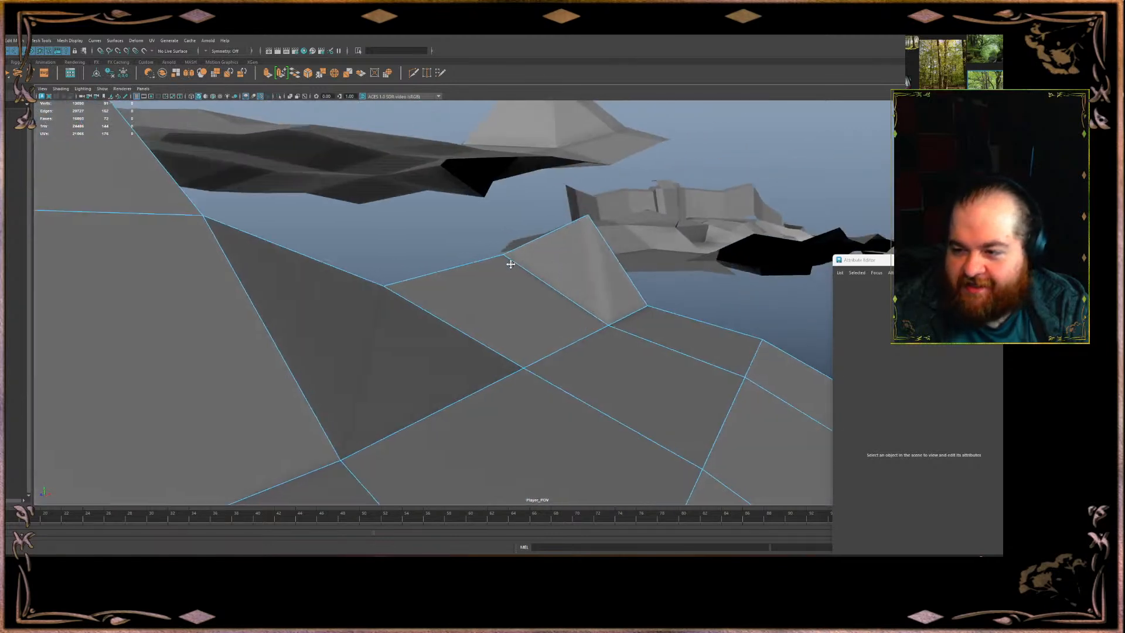
left_click_drag(577, 238, 550, 289, "alt")
scroll(562, 289, "down", 5)
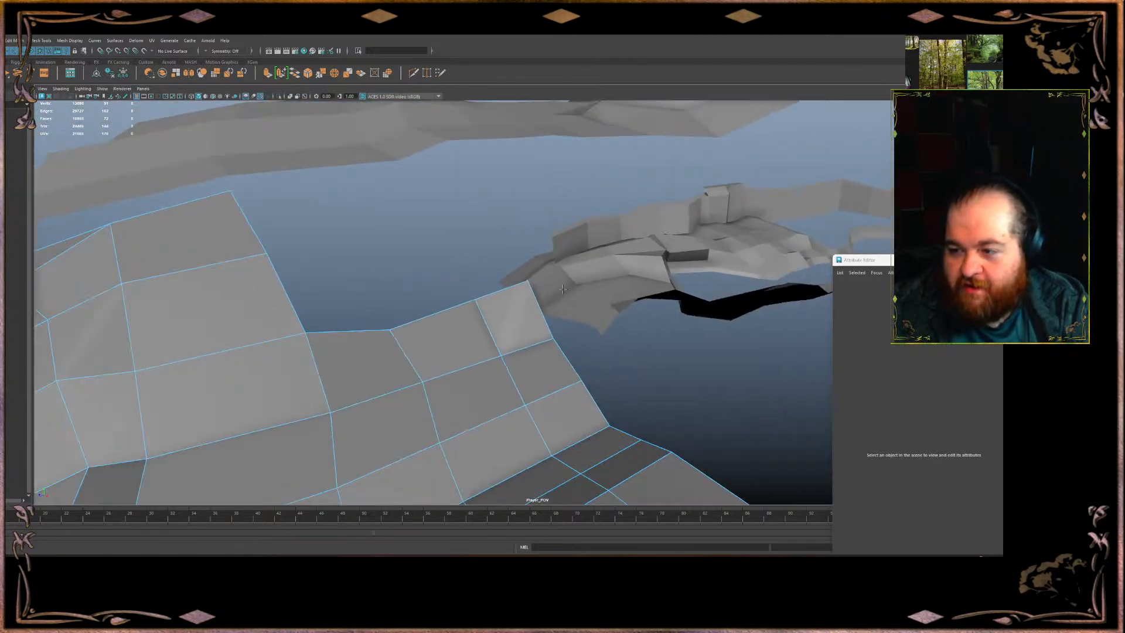
scroll(563, 289, "up", 5)
scroll(537, 274, "down", 5)
left_click_drag(536, 273, 415, 350, "alt")
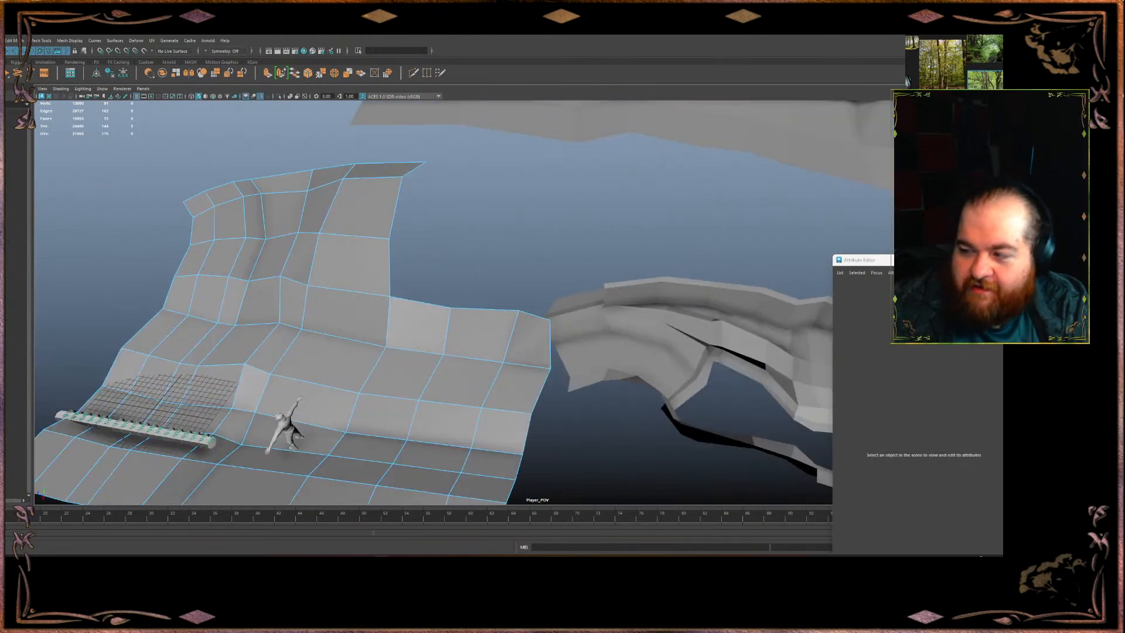
Extend a face outward from the tall slope's side edge, just above the raised row along the ground's border
scroll(447, 233, "up", 4)
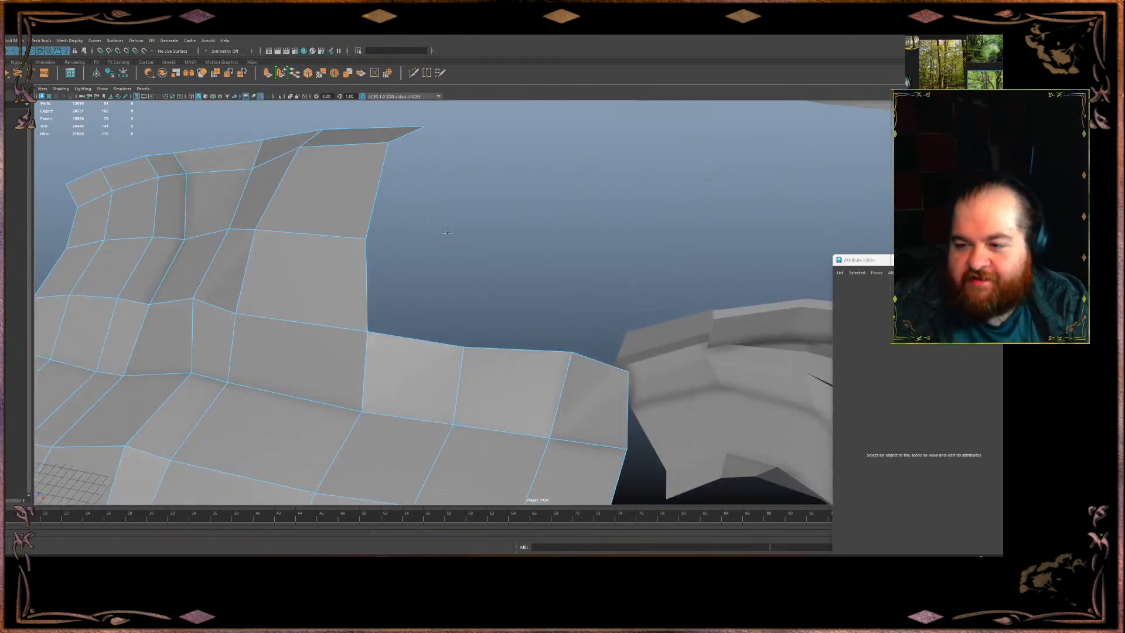
scroll(471, 263, "up", 3)
middle_click_drag(439, 252, 560, 298, "alt")
left_click_drag(560, 298, 367, 332, "alt")
scroll(453, 270, "up", 3)
left_click_drag(411, 295, 528, 346, "shift")
scroll(533, 351, "up", 4)
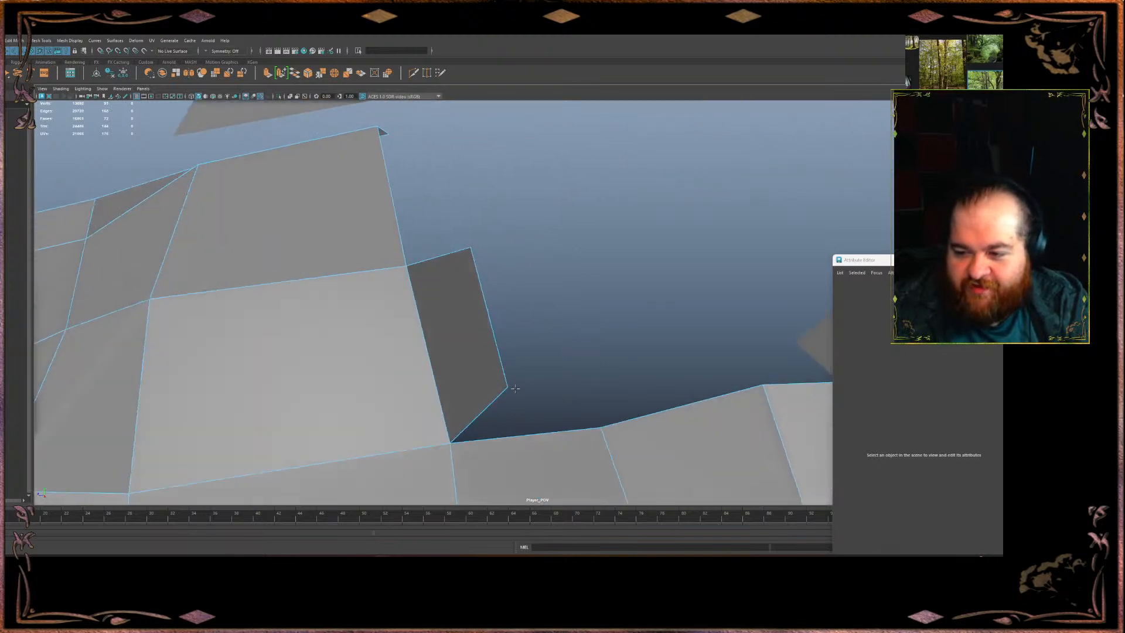
Extend the raised row's first border edge into a face and join its corner to the slope's new side face
left_click_drag(515, 388, 437, 357, "alt")
middle_click_drag(437, 357, 366, 329, "alt")
left_click_drag(367, 328, 315, 322, "alt")
left_click_drag(303, 282, 480, 284, "shift")
left_click_drag(481, 283, 415, 433, "alt")
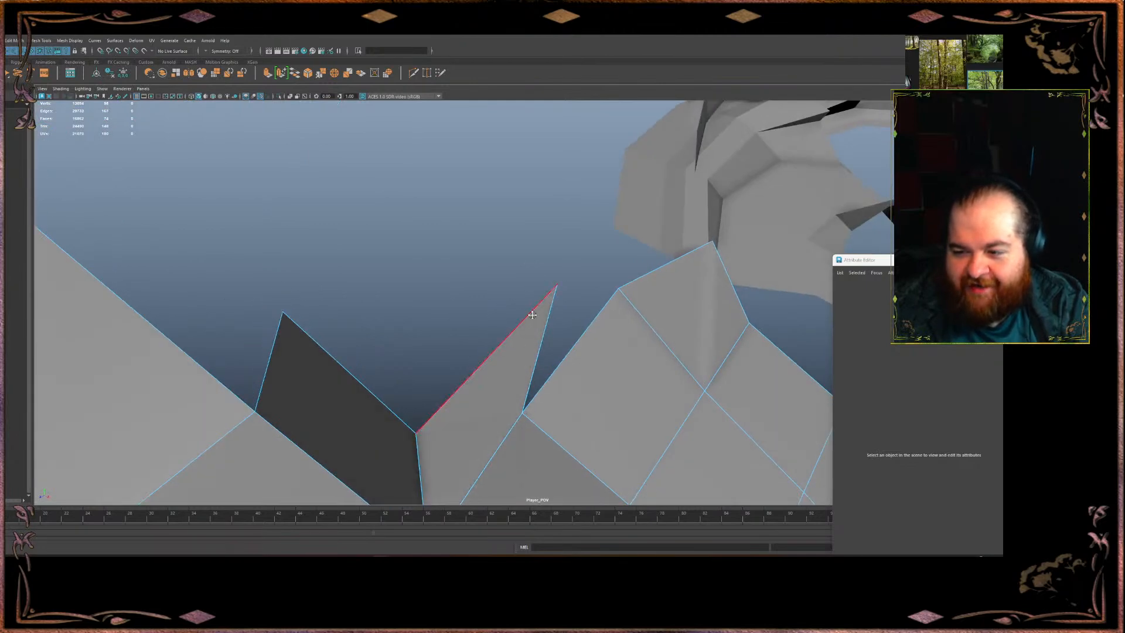
left_click_drag(558, 281, 498, 276)
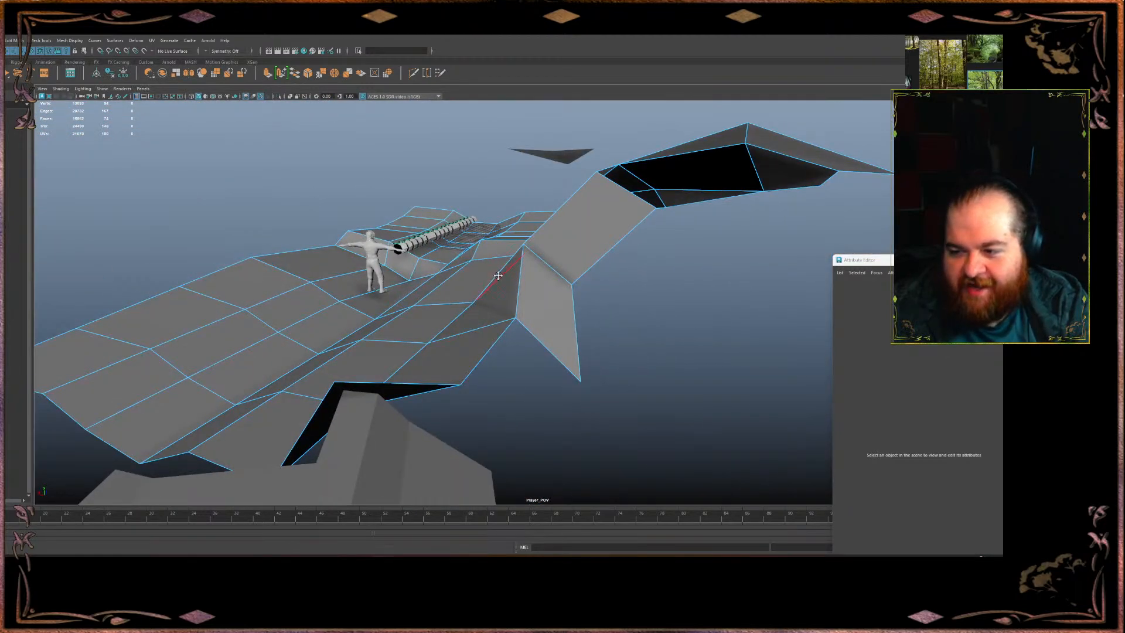
left_click_drag(581, 381, 674, 369)
Extend the remaining border edges of the raised row into faces, out to the corner towards the neighbouring terrain
scroll(450, 274, "up", 4)
left_click_drag(450, 275, 445, 333, "alt")
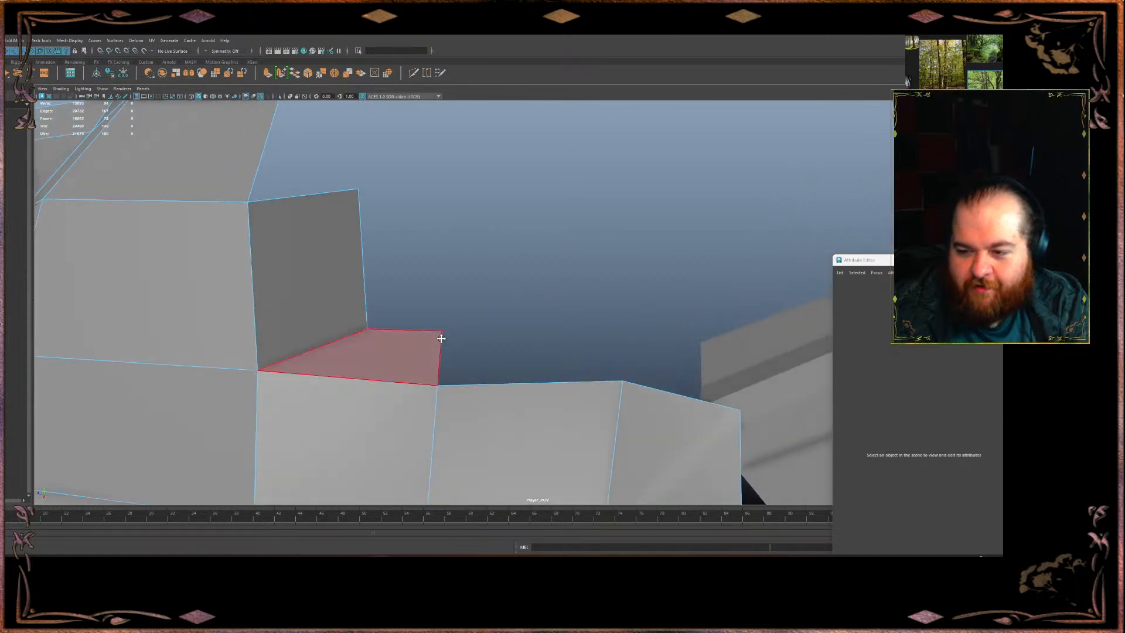
middle_click_drag(445, 333, 394, 349, "alt")
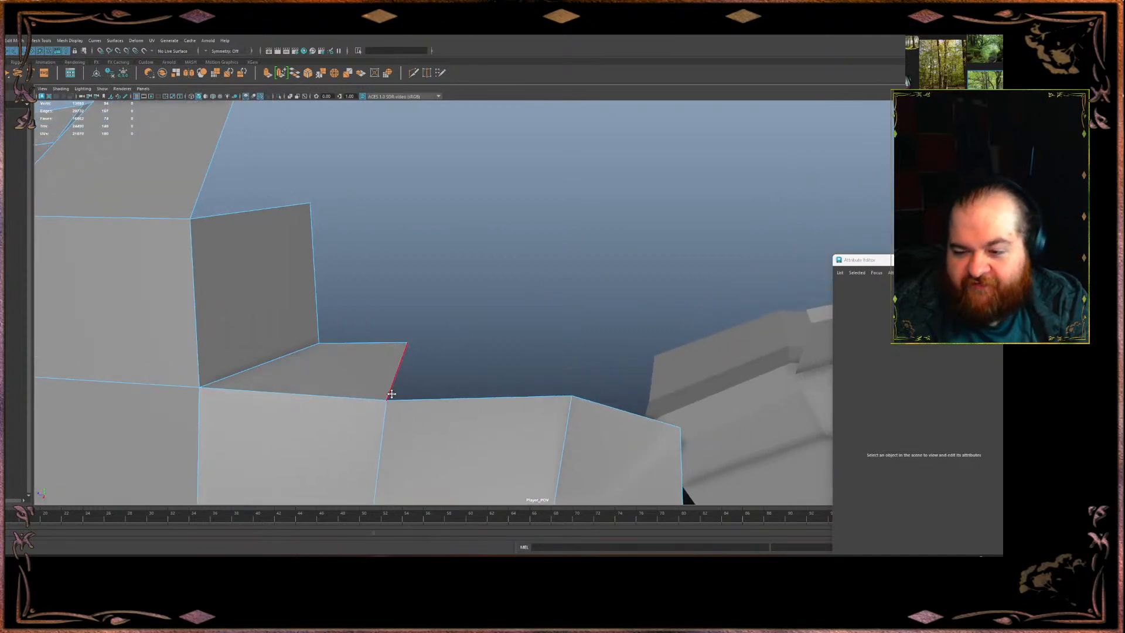
left_click_drag(386, 402, 467, 356)
left_click_drag(392, 365, 368, 319, "alt")
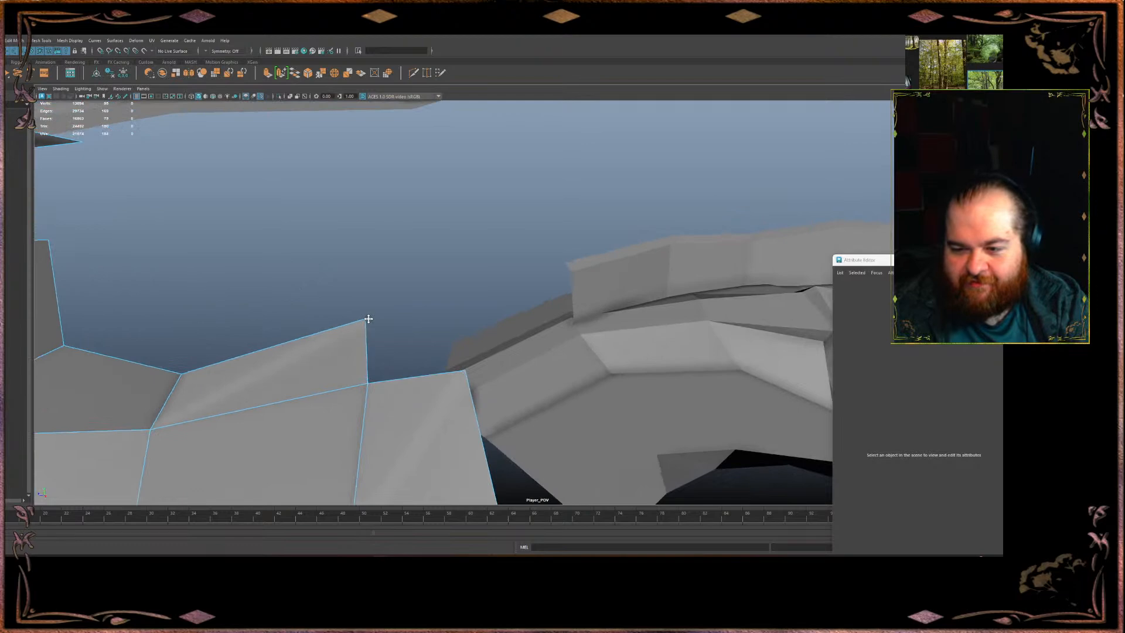
left_click_drag(376, 377, 433, 292, "ctrl")
left_click_drag(338, 280, 399, 333, "alt")
mouse_move(432, 279)
left_mouse_down("alt")
mouse_move(449, 284)
mouse_move(447, 252)
mouse_move(384, 242)
mouse_move(338, 284)
mouse_move(427, 234)
mouse_move(431, 183)
mouse_move(375, 275)
mouse_move(368, 324)
mouse_move(341, 321)
mouse_move(268, 371)
mouse_move(272, 239)
mouse_move(319, 253)
left_mouse_up("alt")
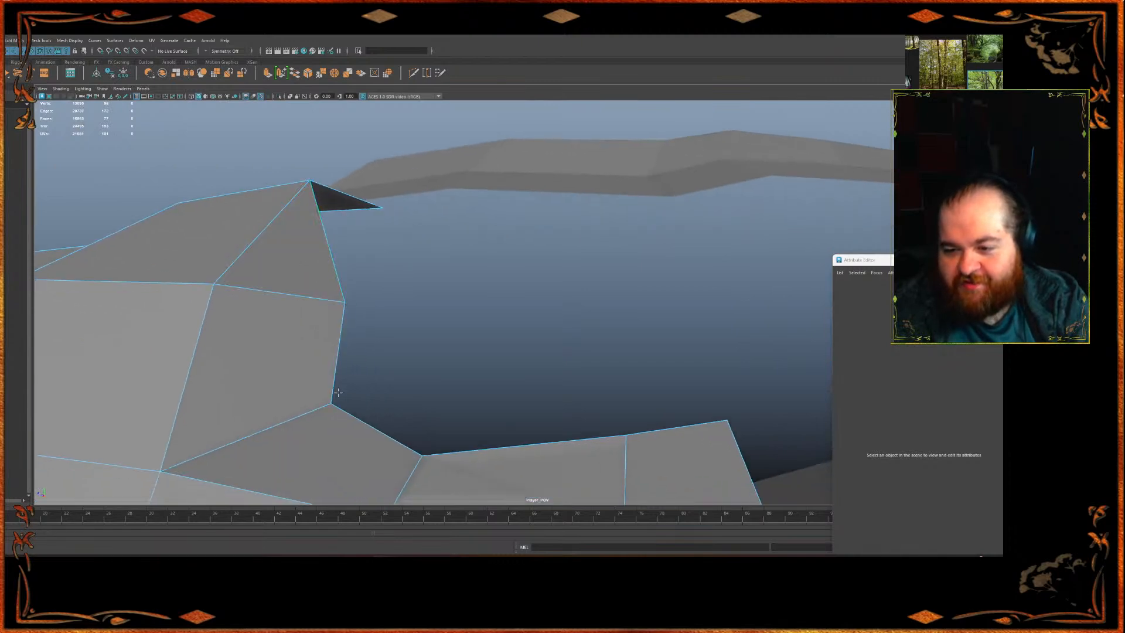
Build another row of three faces above the new one, from the slope's side to the outer corner, and reshape its end face
mouse_move(334, 405)
left_mouse_down()
mouse_move(470, 322)
mouse_move(467, 304)
mouse_move(293, 352)
mouse_move(429, 231)
mouse_move(384, 214)
mouse_move(294, 297)
mouse_move(174, 263)
left_mouse_up()
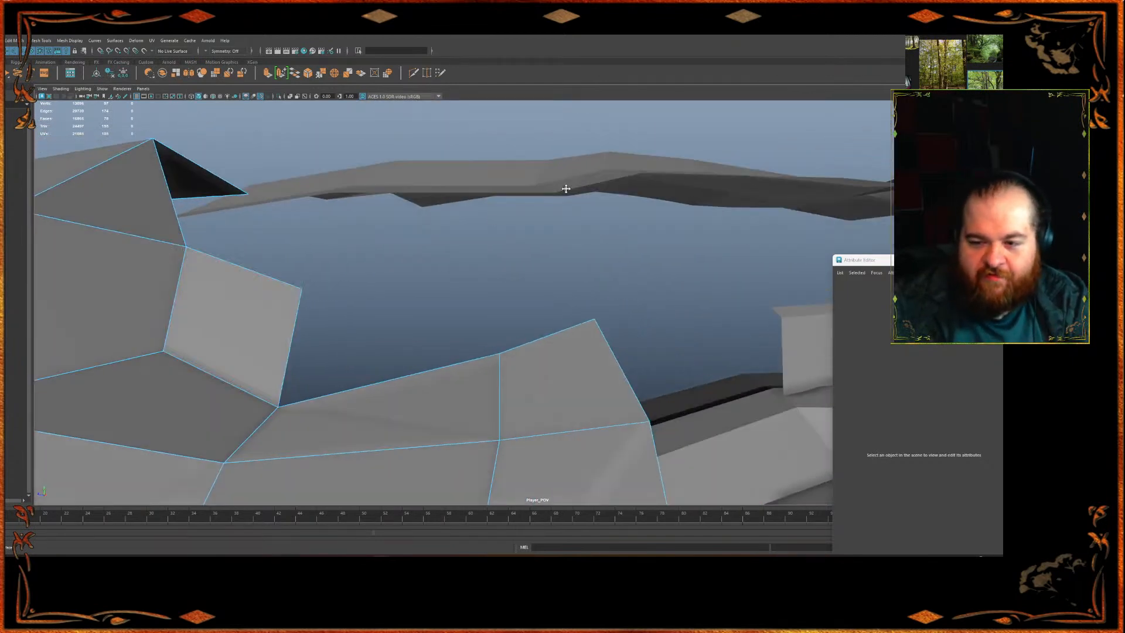
mouse_move(314, 269)
left_mouse_down("alt")
mouse_move(361, 251)
mouse_move(336, 251)
mouse_move(328, 306)
mouse_move(271, 327)
mouse_move(374, 248)
mouse_move(432, 229)
mouse_move(330, 277)
mouse_move(328, 341)
left_mouse_up("alt")
left_click_drag(319, 420, 527, 307)
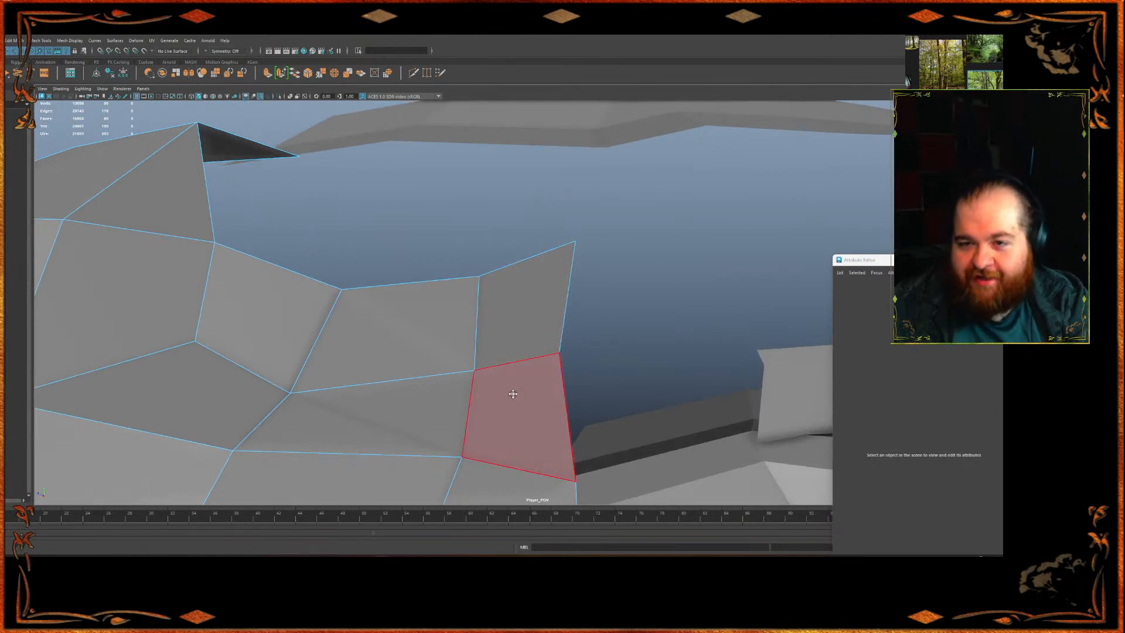
left_click_drag(505, 406, 221, 288, "alt")
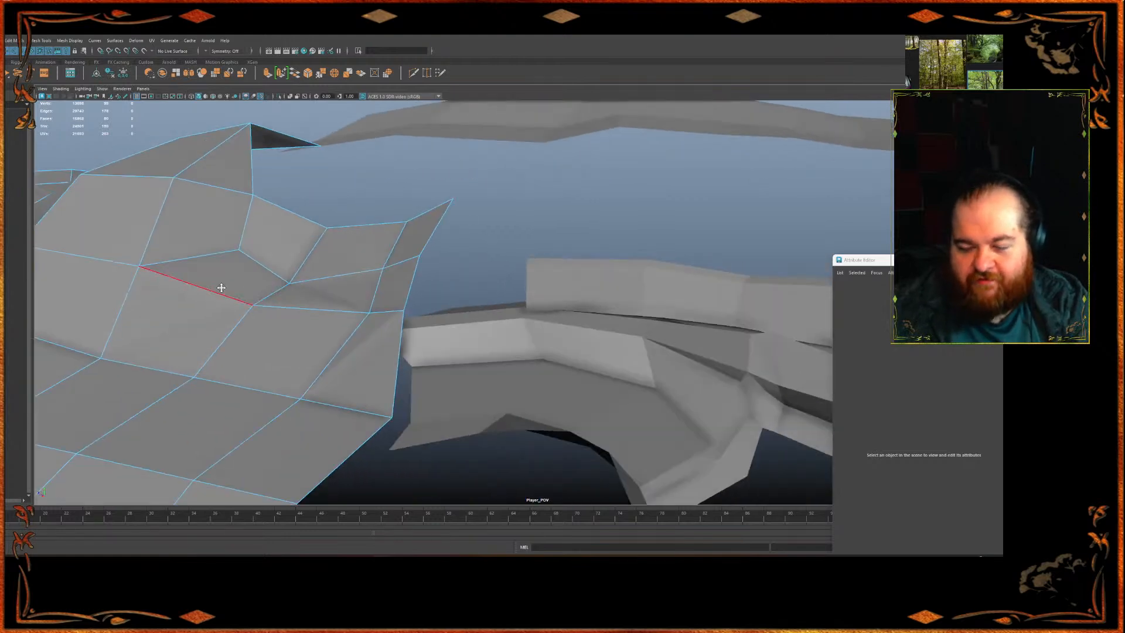
left_click_drag(384, 326, 478, 324, "alt")
mouse_move(496, 275)
left_mouse_down("alt")
mouse_move(404, 283)
mouse_move(465, 286)
mouse_move(409, 291)
mouse_move(451, 247)
mouse_move(490, 244)
mouse_move(464, 278)
mouse_move(464, 265)
mouse_move(488, 270)
left_mouse_up("alt")
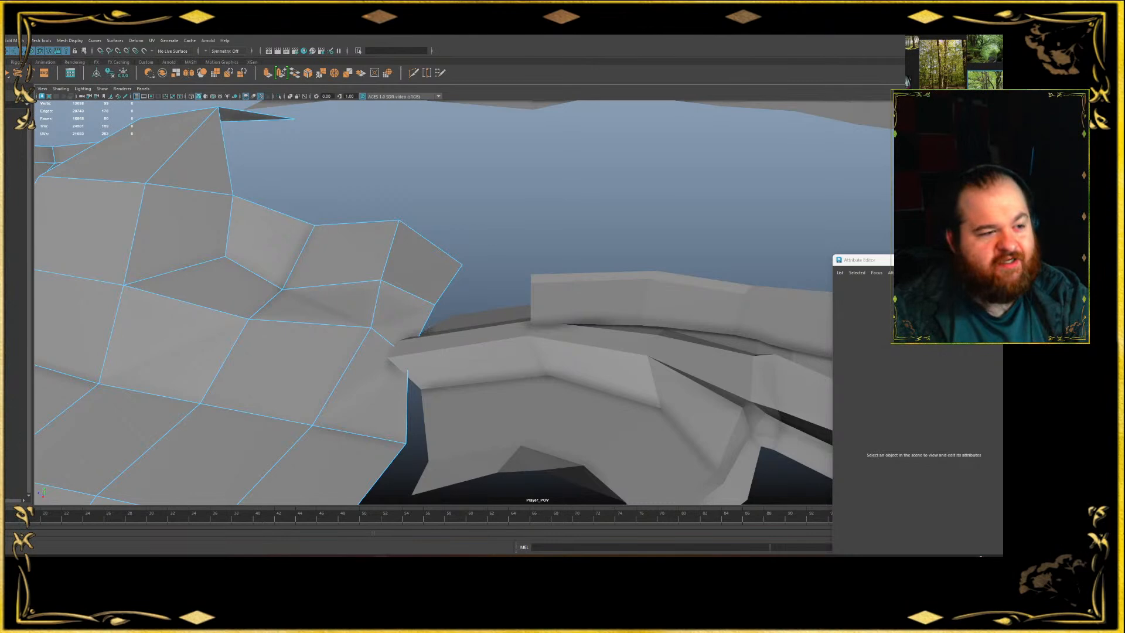
Extend two adjoining faces upward from the border of the newest row, beside the slope's peak
left_click_drag(124, 285, 456, 334, "alt")
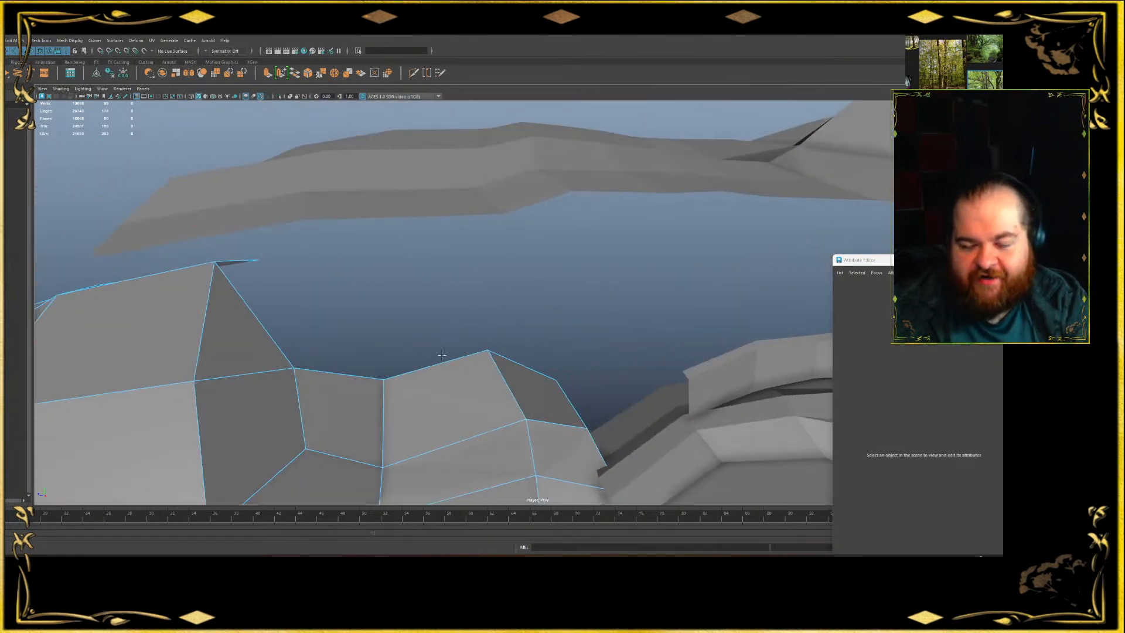
left_click_drag(112, 349, 324, 259, "alt")
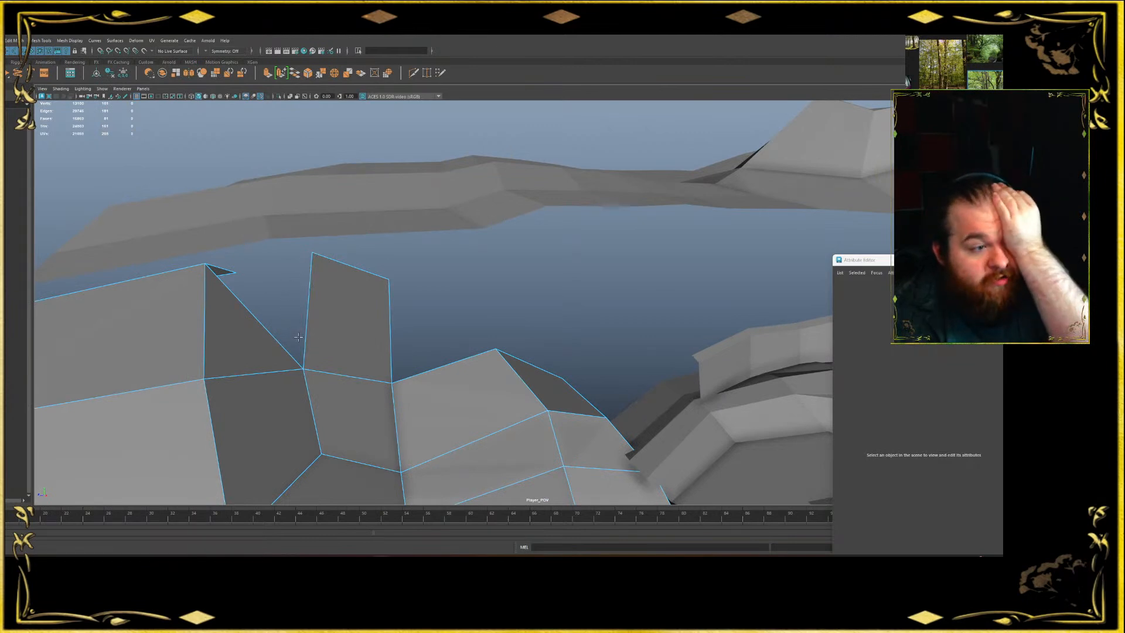
mouse_move(317, 269)
left_mouse_down("alt")
mouse_move(339, 254)
mouse_move(322, 239)
mouse_move(315, 269)
left_mouse_up("alt")
left_click_drag(385, 269, 326, 259, "alt")
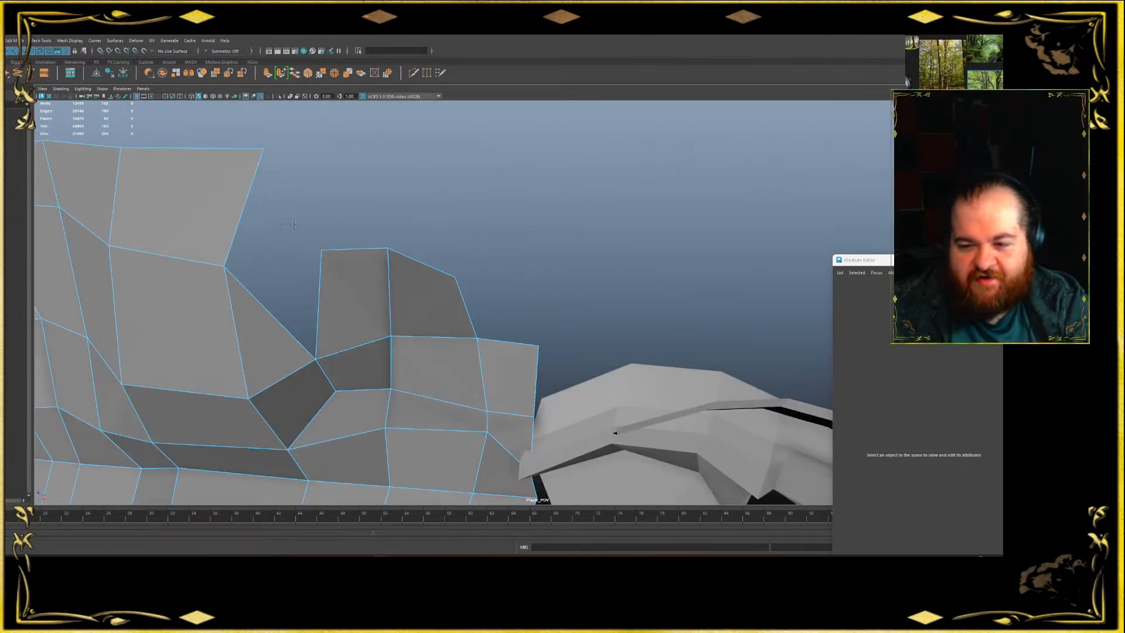
Fill the gap between the slope's peak and the upper faces, and extend a face from the row's outer end edge
left_click(320, 253, "shift")
left_click_drag(371, 296, 592, 278, "alt")
key("ctrl+z")
scroll(556, 326, "up", 3)
left_click_drag(557, 326, 528, 305, "alt")
left_click(473, 309)
left_click(481, 328)
key("Return")
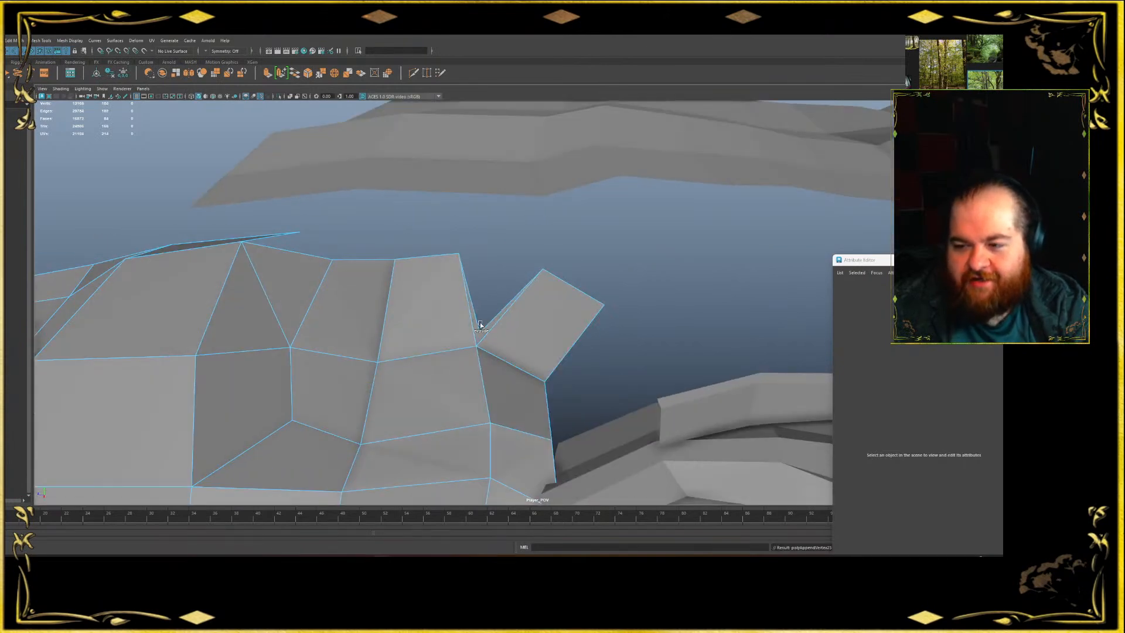
Fill the notch between the upper row and the outer end face, and reposition the end face's corner vertices
left_click_drag(460, 250, 553, 281, "alt")
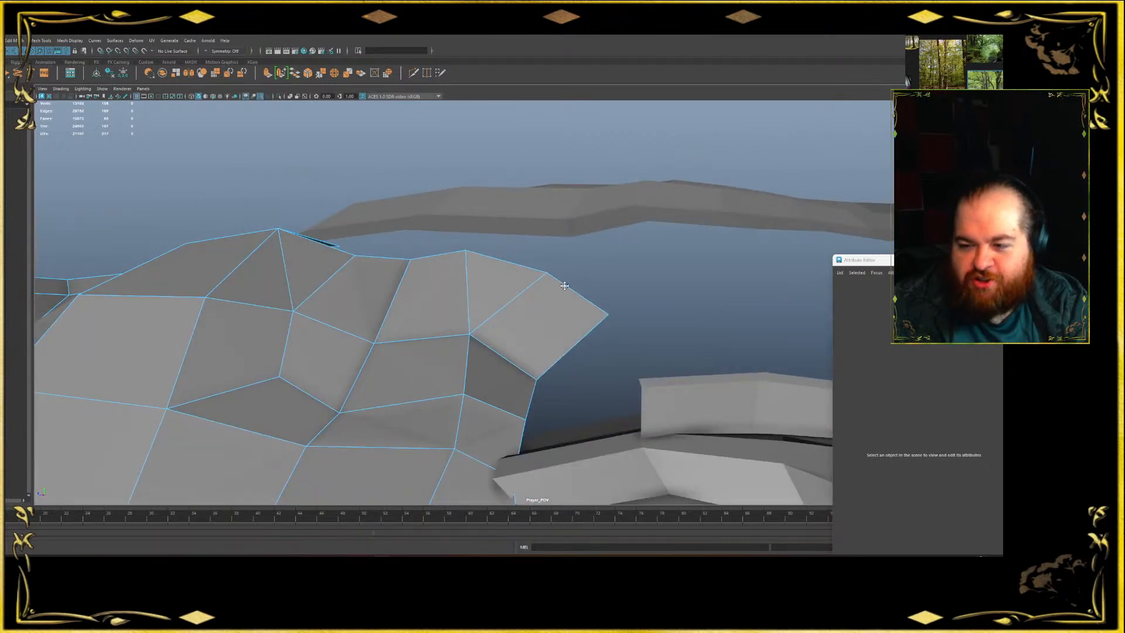
left_click_drag(603, 310, 465, 280)
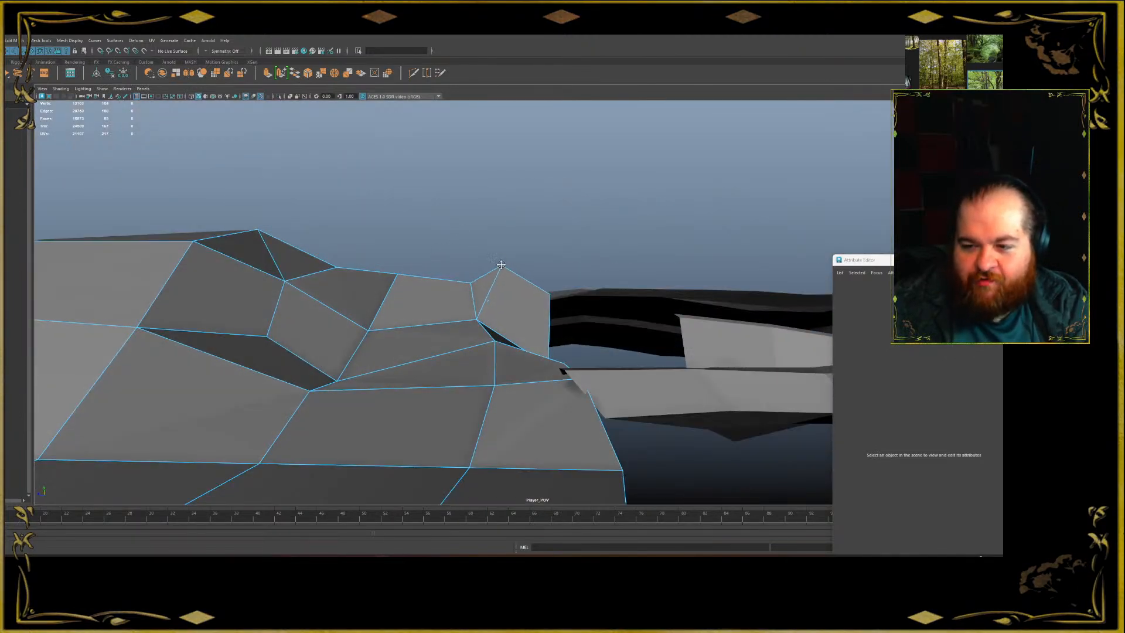
left_click_drag(363, 217, 364, 274, "alt")
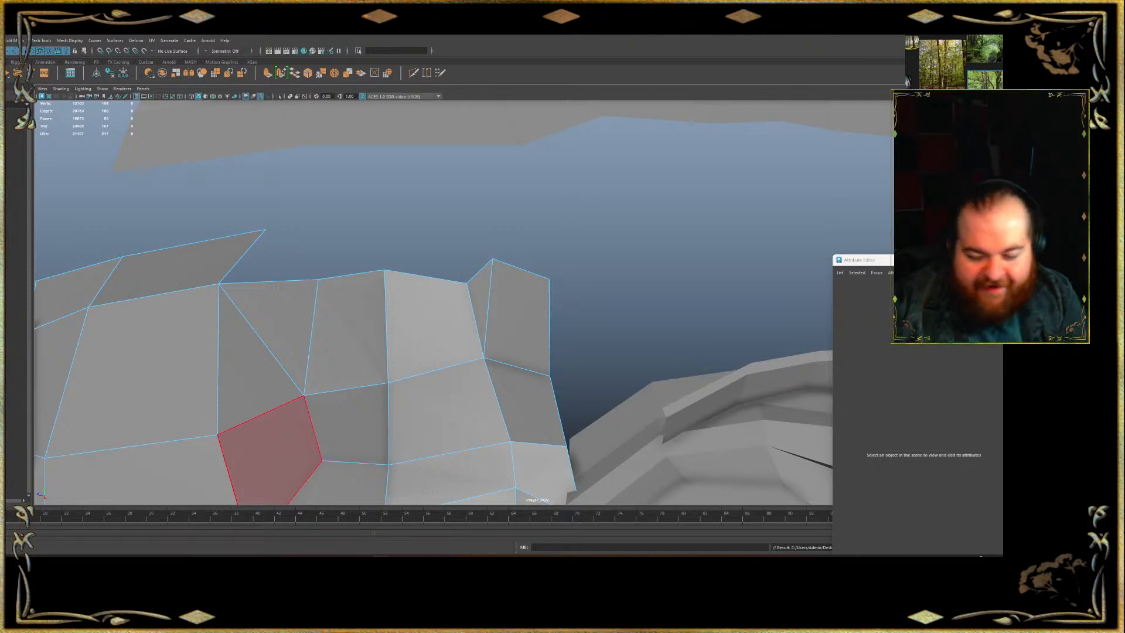
key("ctrl+z")
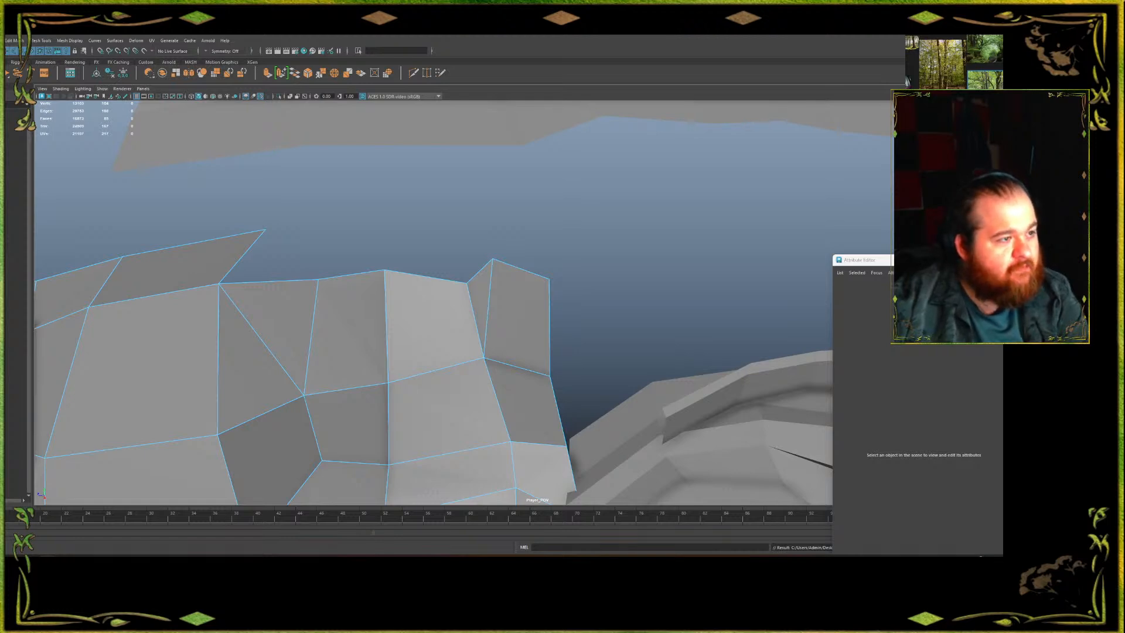
Switch to the browser's horror games document and read the list down to the entry White Day: A Labyrinth Named School, highlighting its title
key("alt+Tab")
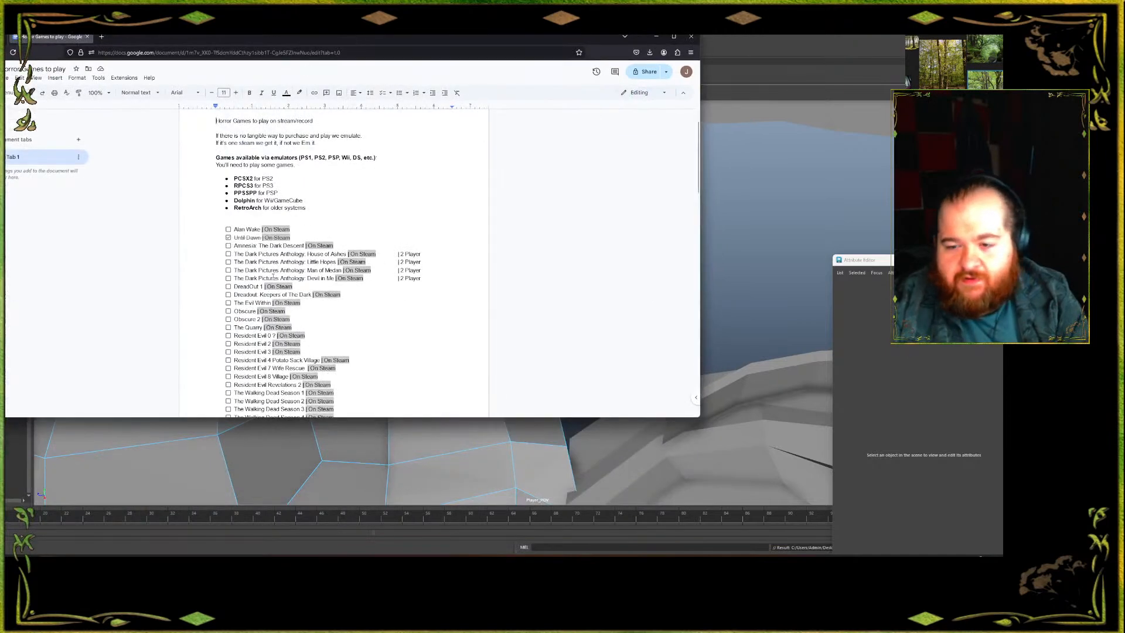
scroll(273, 271, "down", 1)
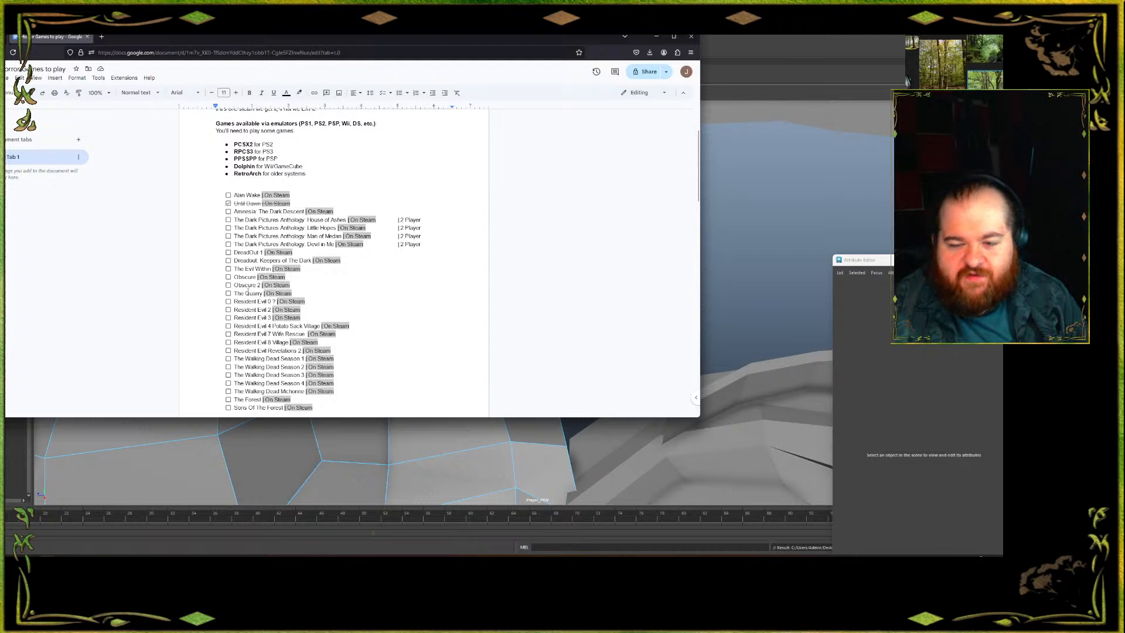
scroll(242, 302, "down", 5)
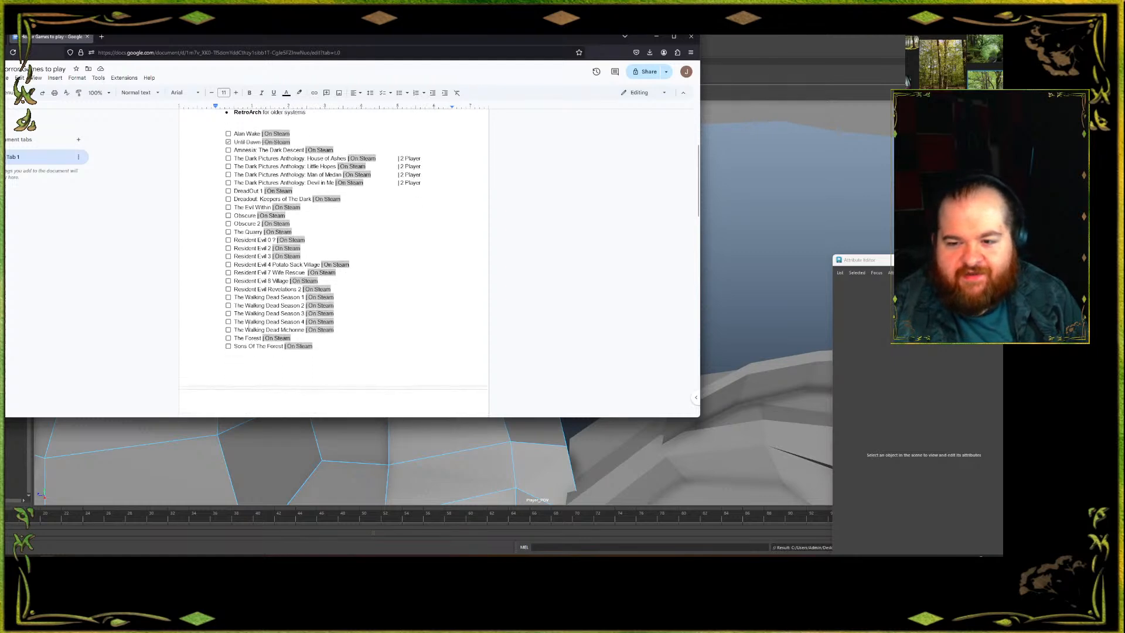
scroll(334, 263, "down", 1)
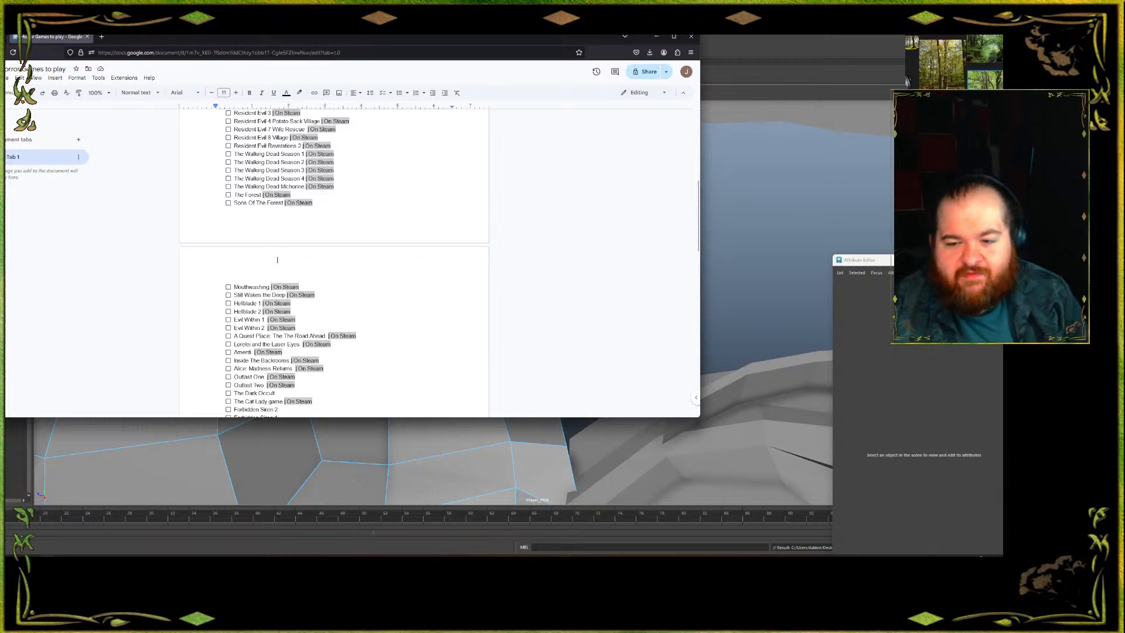
scroll(367, 241, "down", 3)
scroll(375, 245, "down", 1)
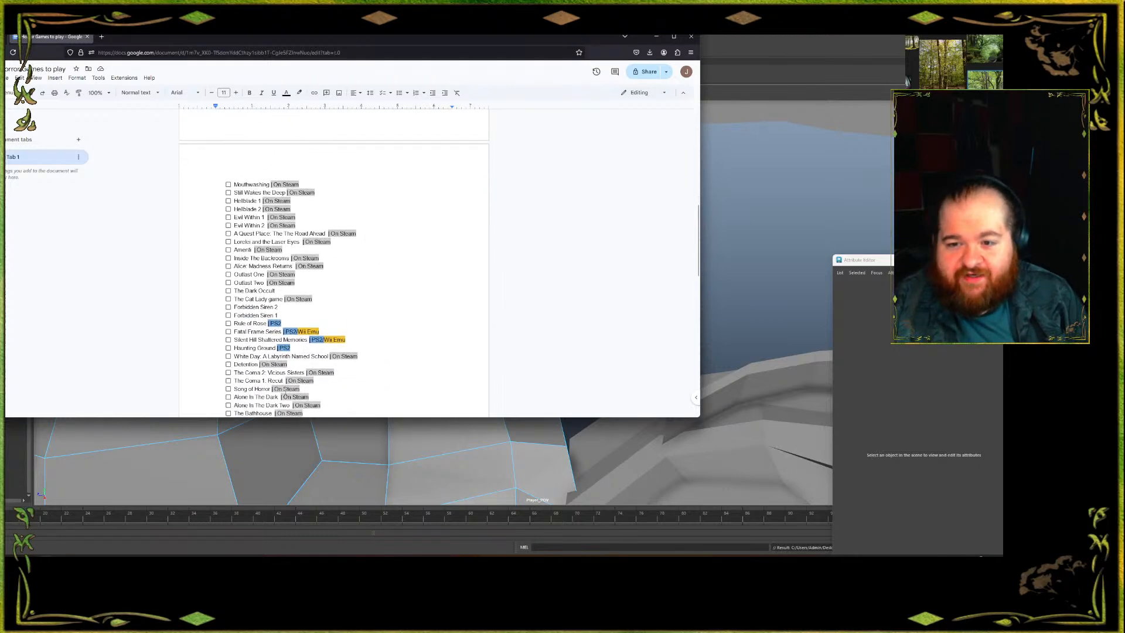
scroll(334, 263, "down", 4)
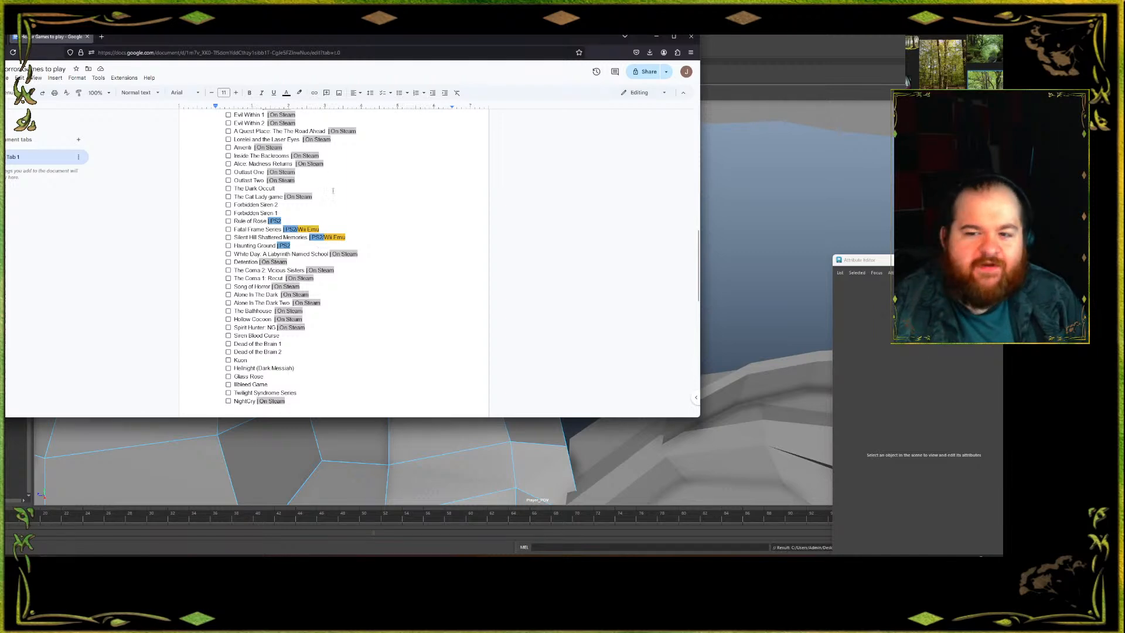
left_click_drag(292, 246, 240, 253)
left_click(326, 257)
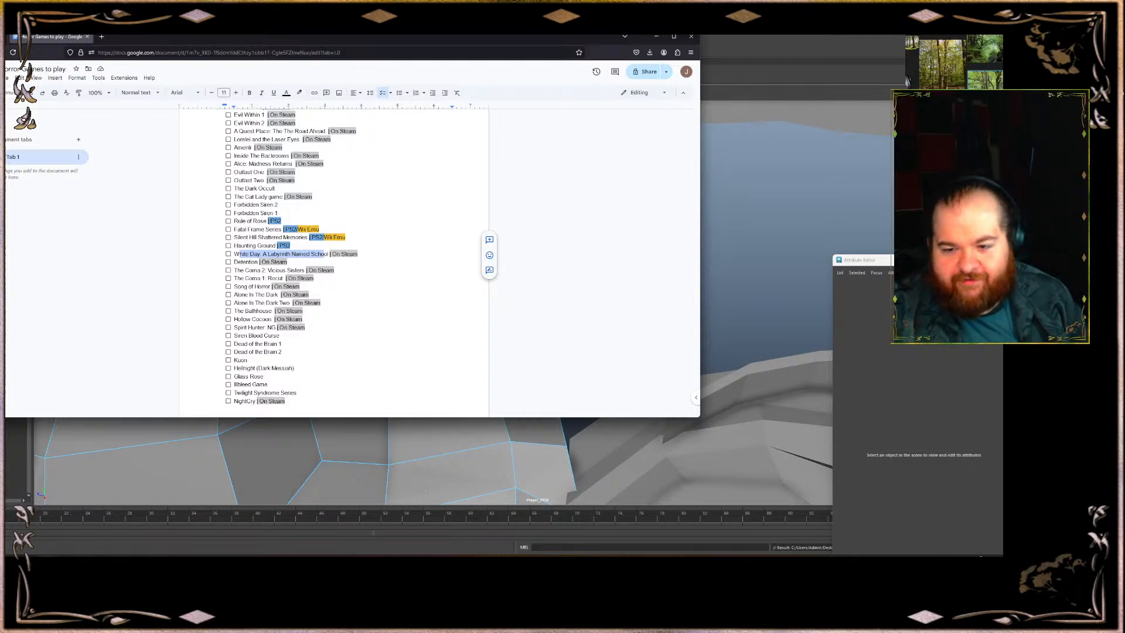
Look through the rest of the horror games list to its end, and review it again from the beginning
scroll(345, 246, "down", 2)
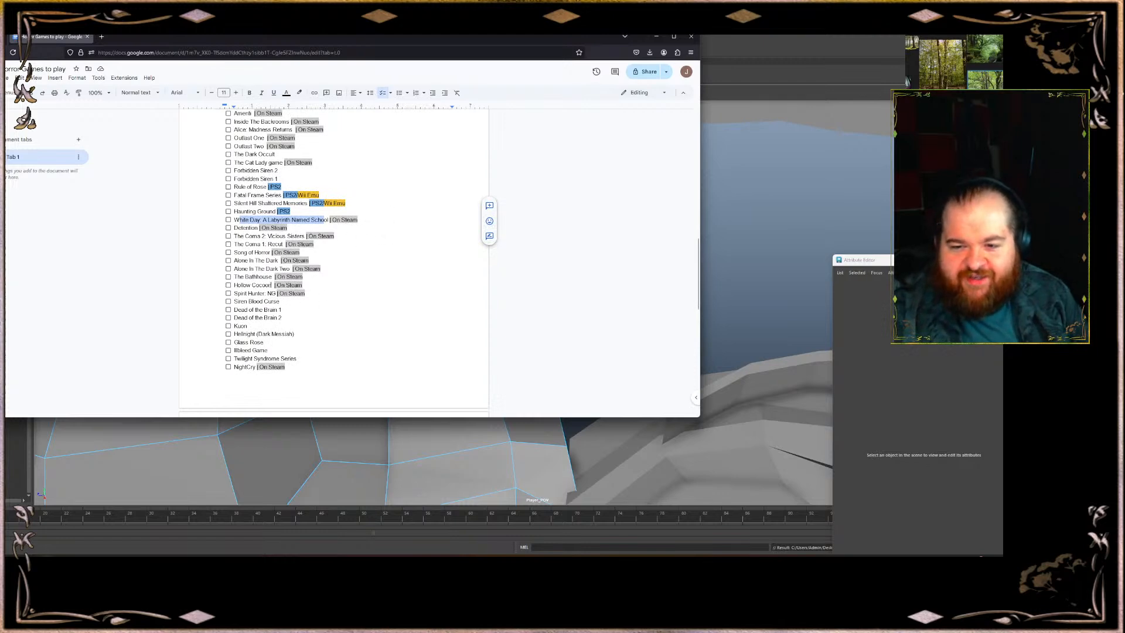
scroll(334, 246, "down", 3)
scroll(262, 270, "down", 3)
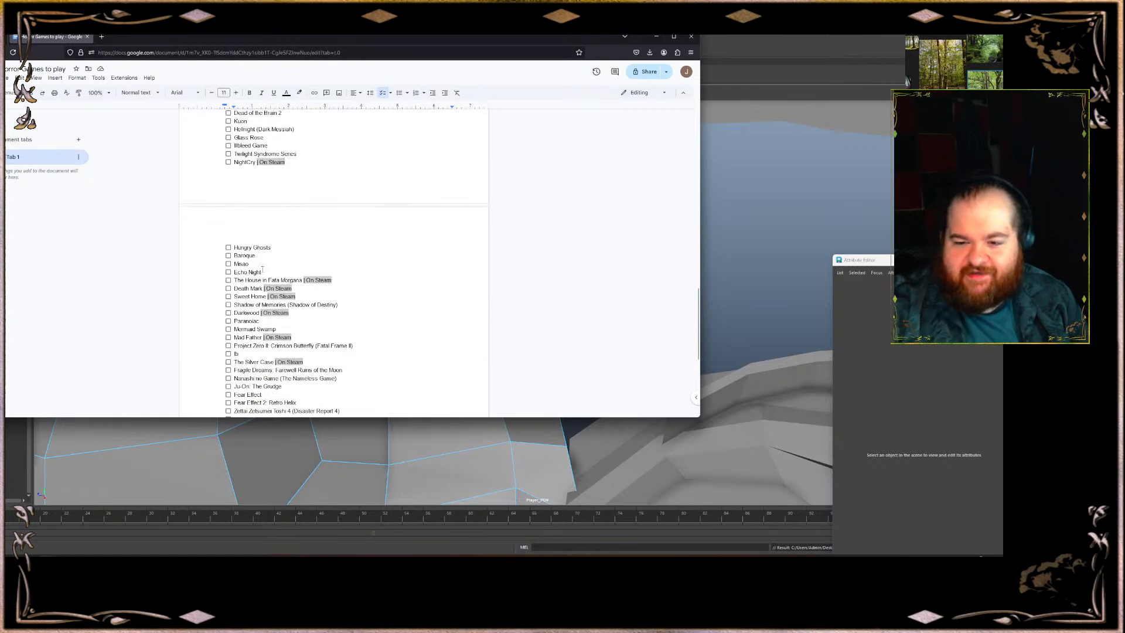
scroll(263, 269, "down", 1)
scroll(266, 253, "down", 2)
scroll(296, 246, "down", 2)
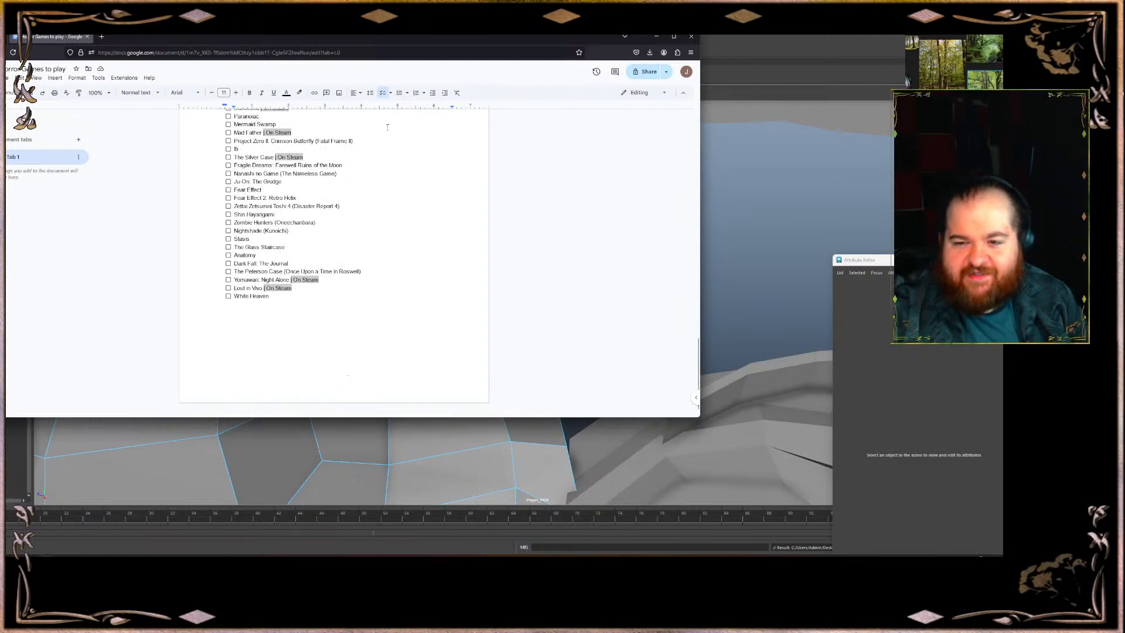
scroll(347, 140, "down", 1)
scroll(334, 267, "up", 15)
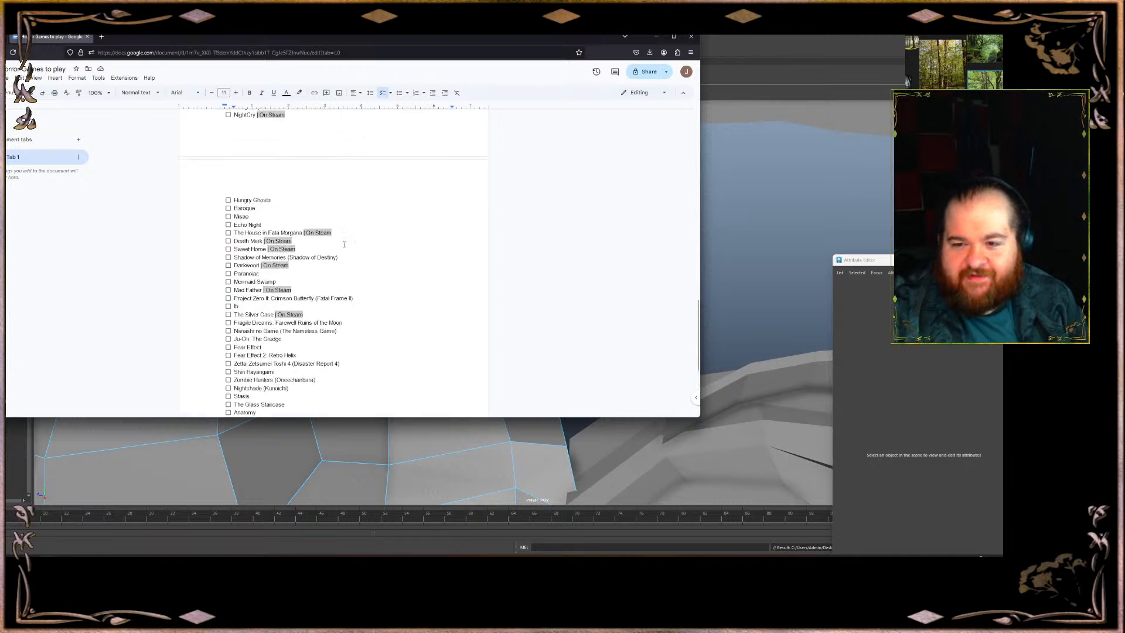
scroll(353, 216, "down", 15)
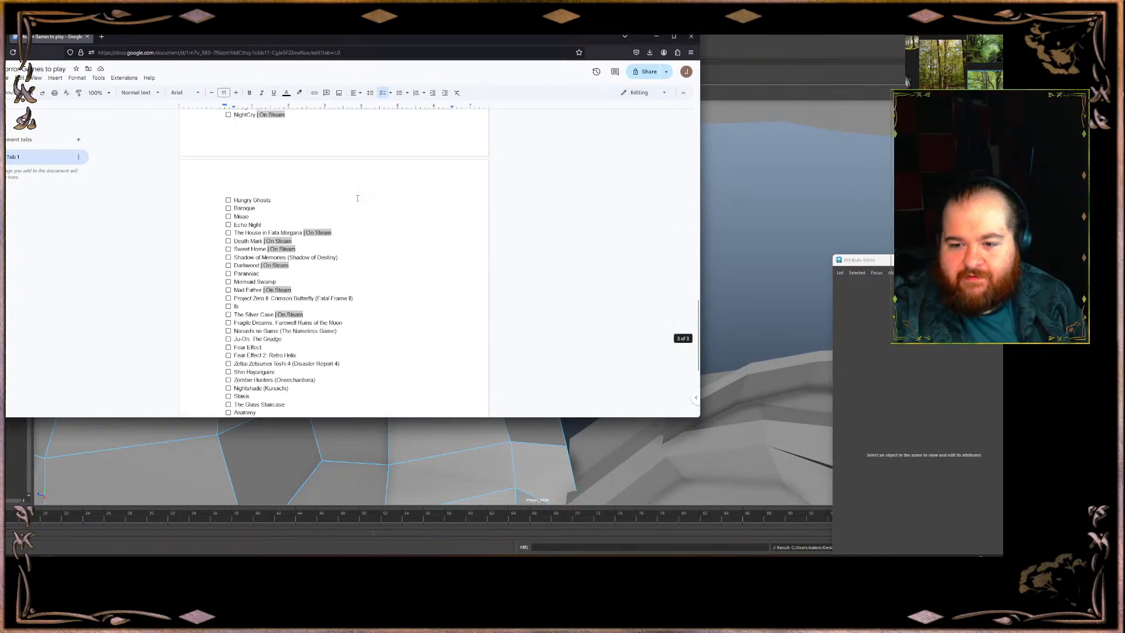
scroll(420, 164, "up", 20)
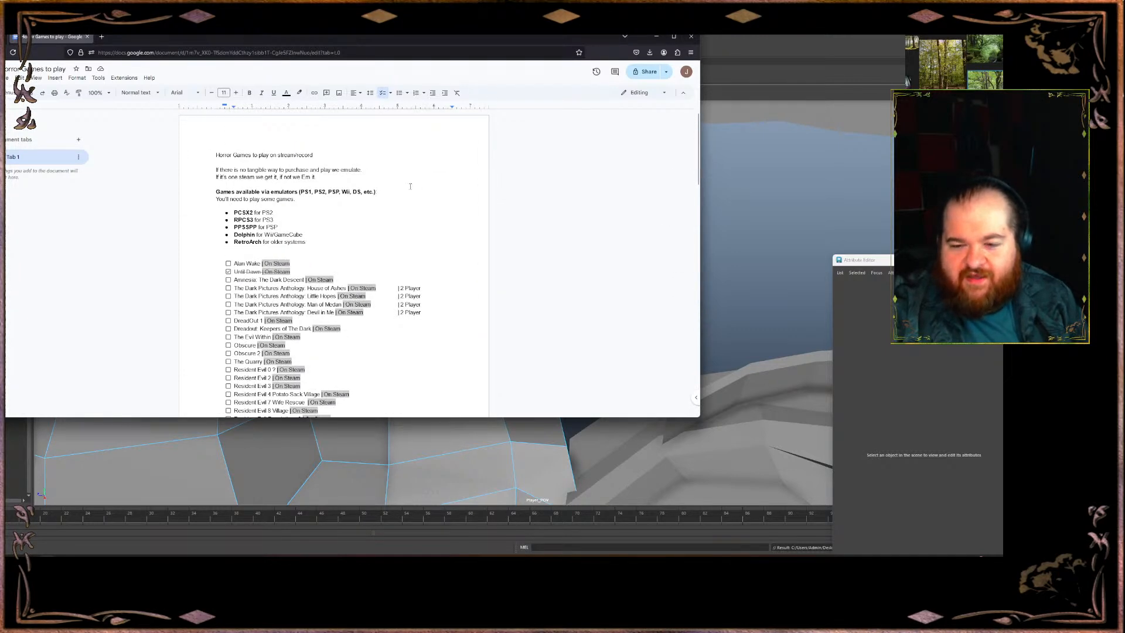
scroll(410, 187, "down", 10)
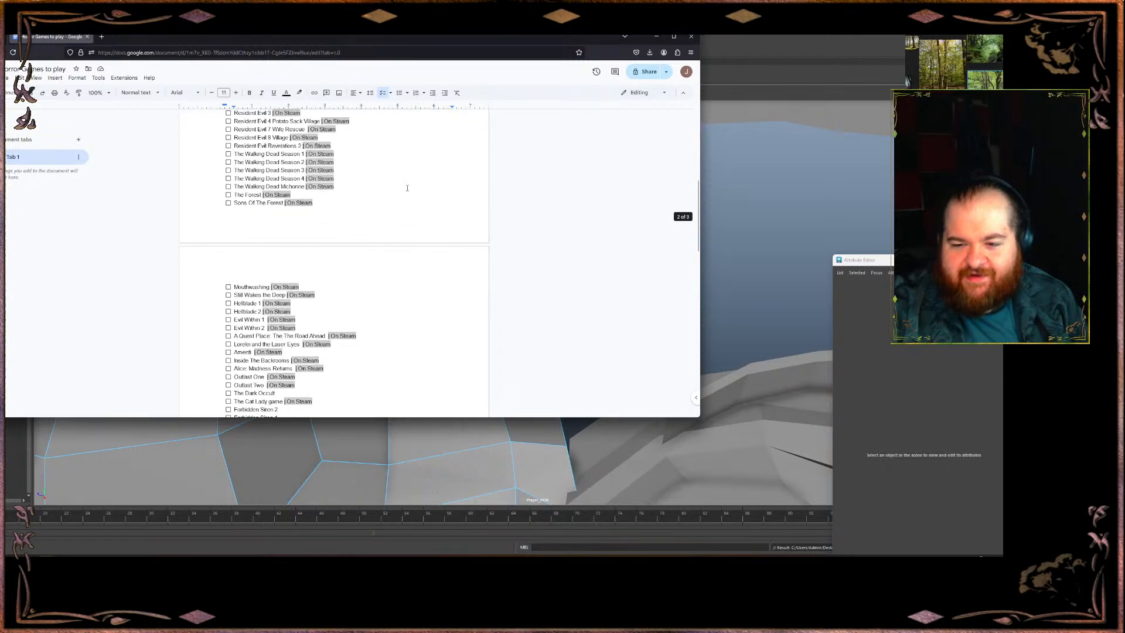
scroll(407, 188, "down", 1)
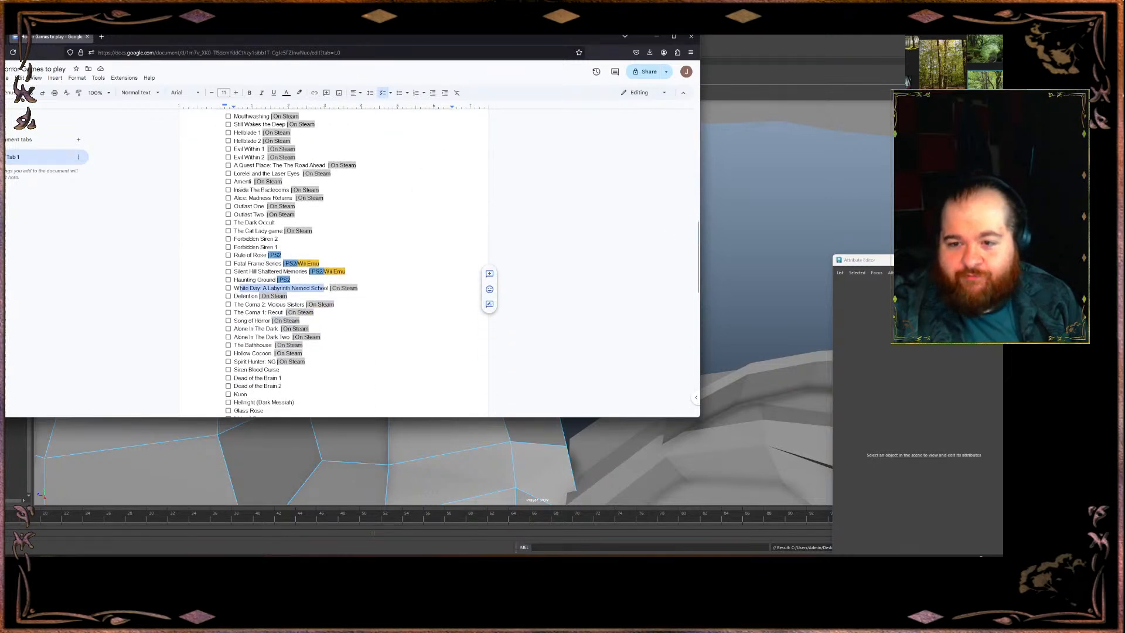
Switch back to Maya and fill the notch at the end of the upper slope row with a face
left_click(686, 37)
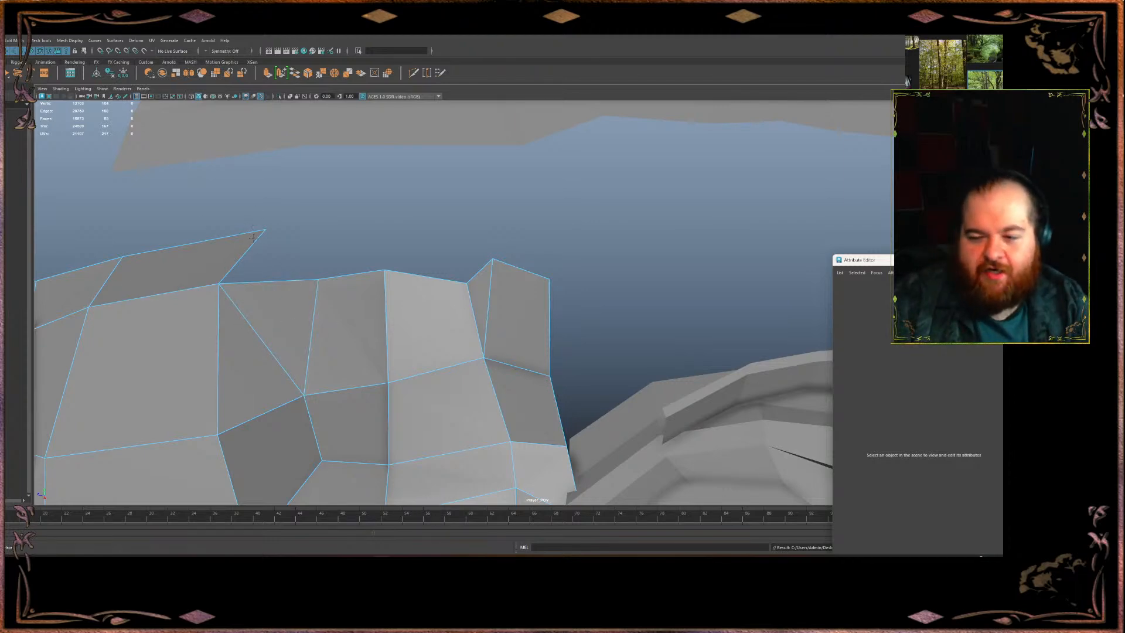
left_click_drag(307, 231, 311, 275, "alt")
left_click(312, 183, "shift")
left_click_drag(321, 176, 302, 273, "alt")
left_click_drag(320, 269, 365, 384, "alt")
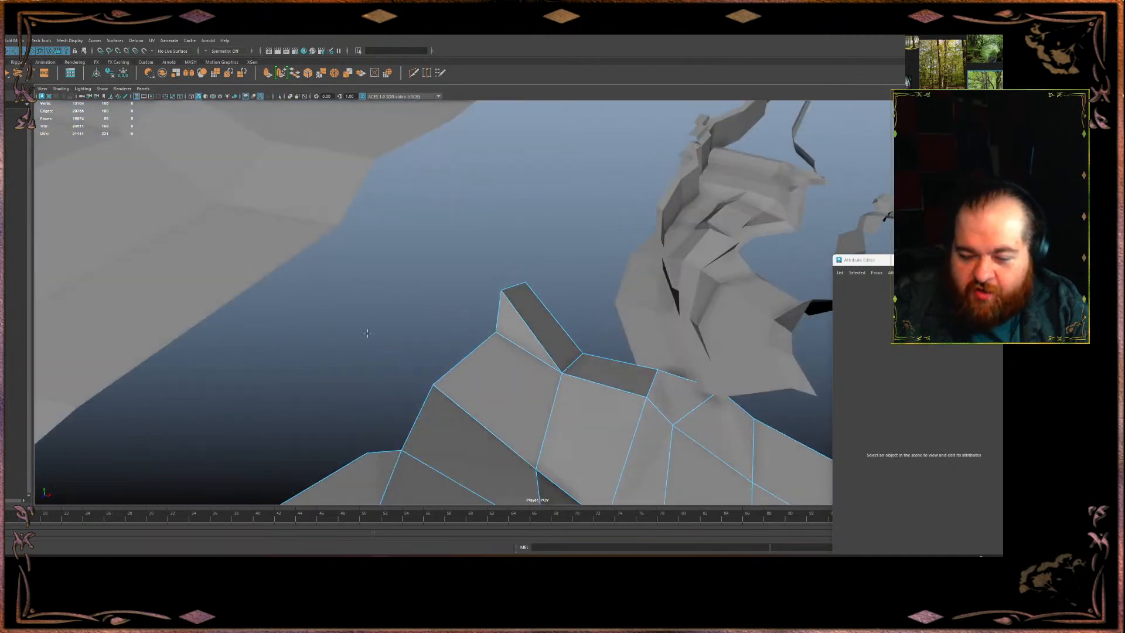
Move the new face's outer corner slightly outward and fill the narrow gap towards the neighbouring row
left_click_drag(367, 333, 533, 311, "alt")
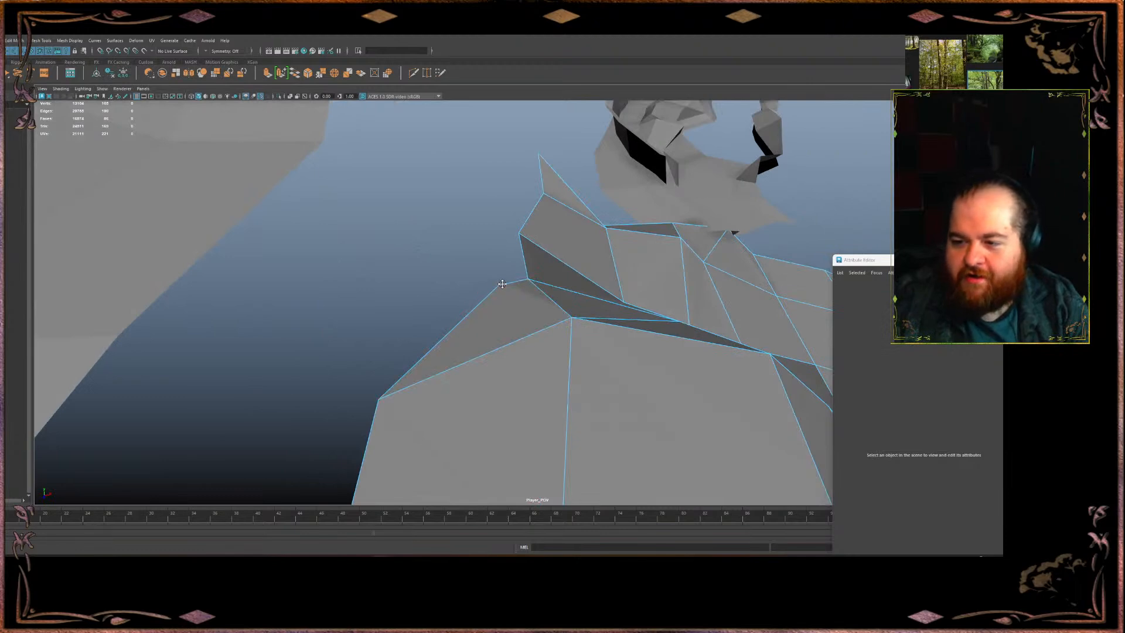
left_click_drag(430, 301, 408, 220, "alt")
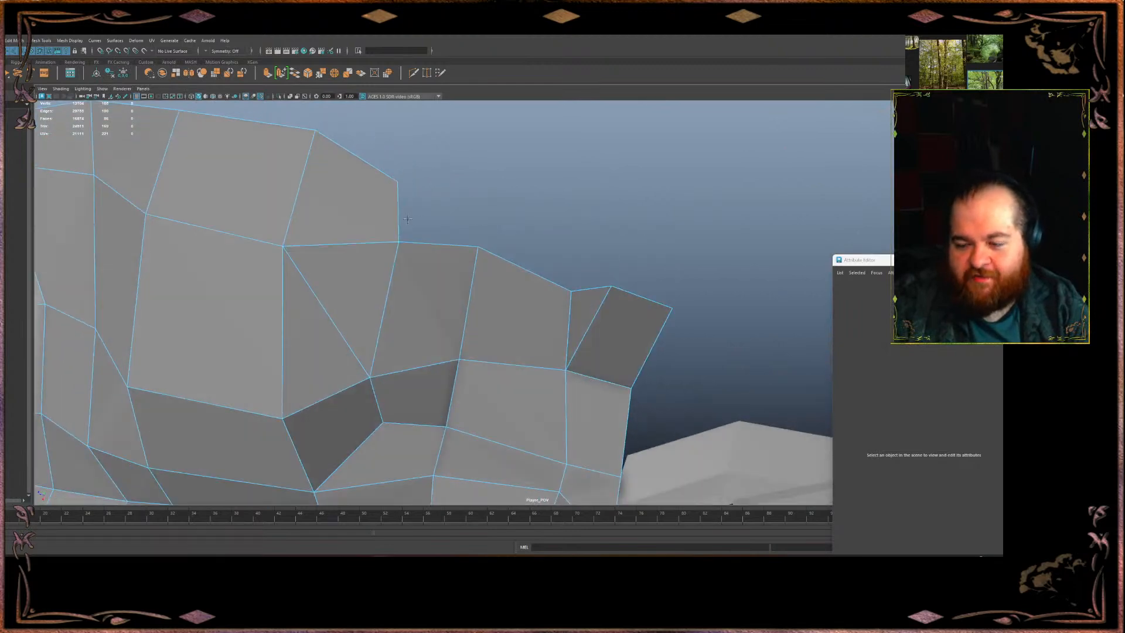
left_click_drag(398, 181, 408, 168)
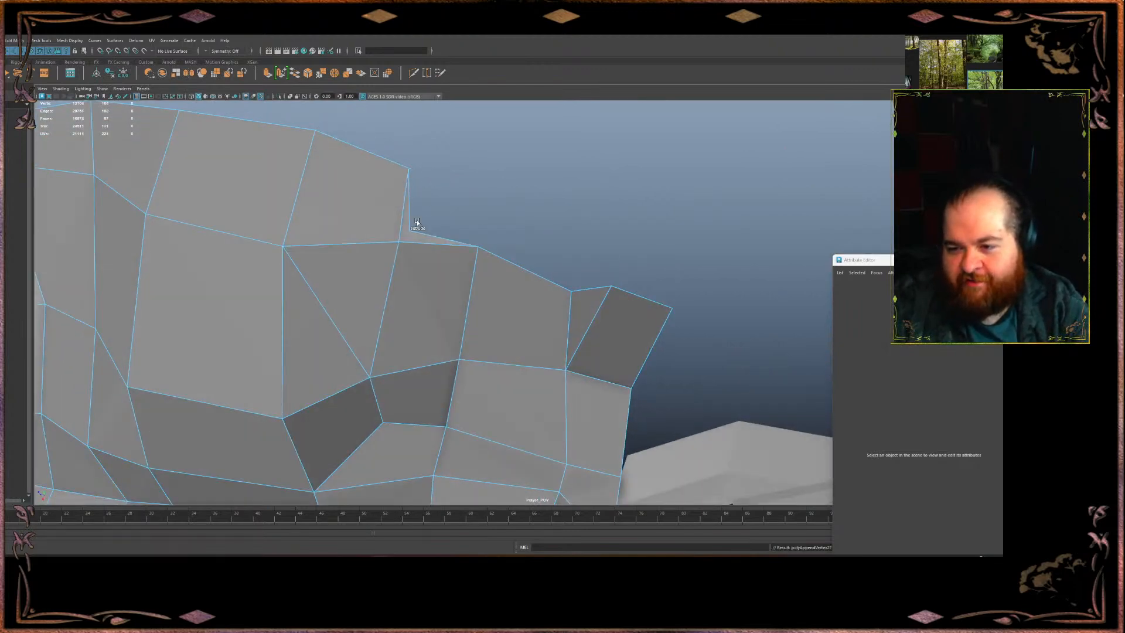
Cut a new edge across the row's end face from its inner corner to its outer corner with Multi-Cut
left_click_drag(409, 233, 587, 264, "alt")
left_click_drag(587, 327, 469, 117, "shift")
left_click(416, 74)
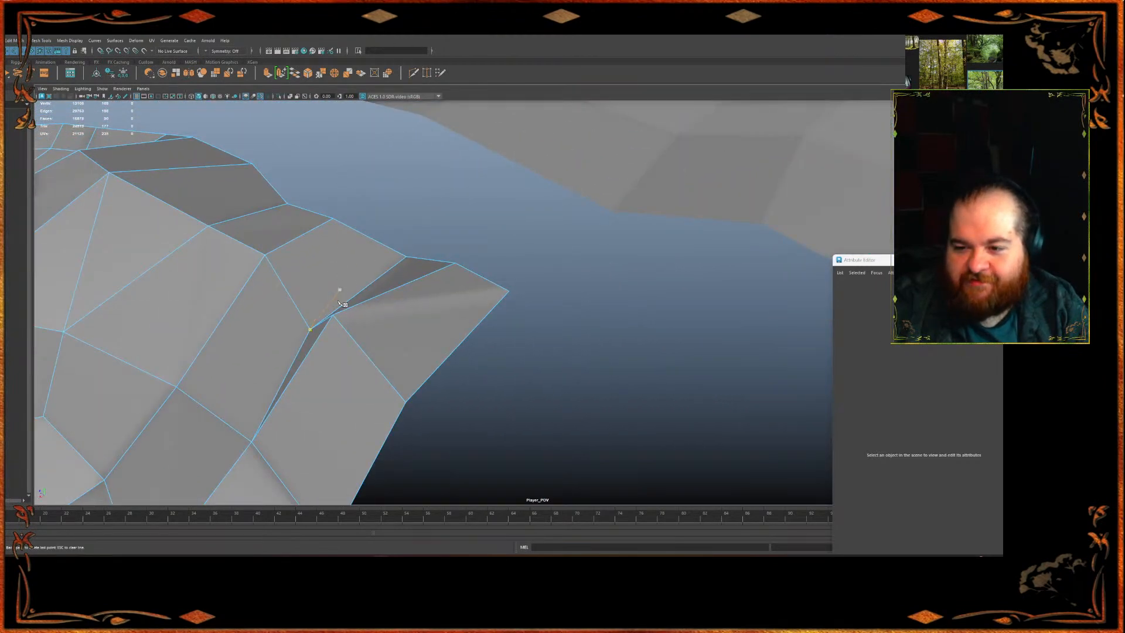
left_click(338, 321)
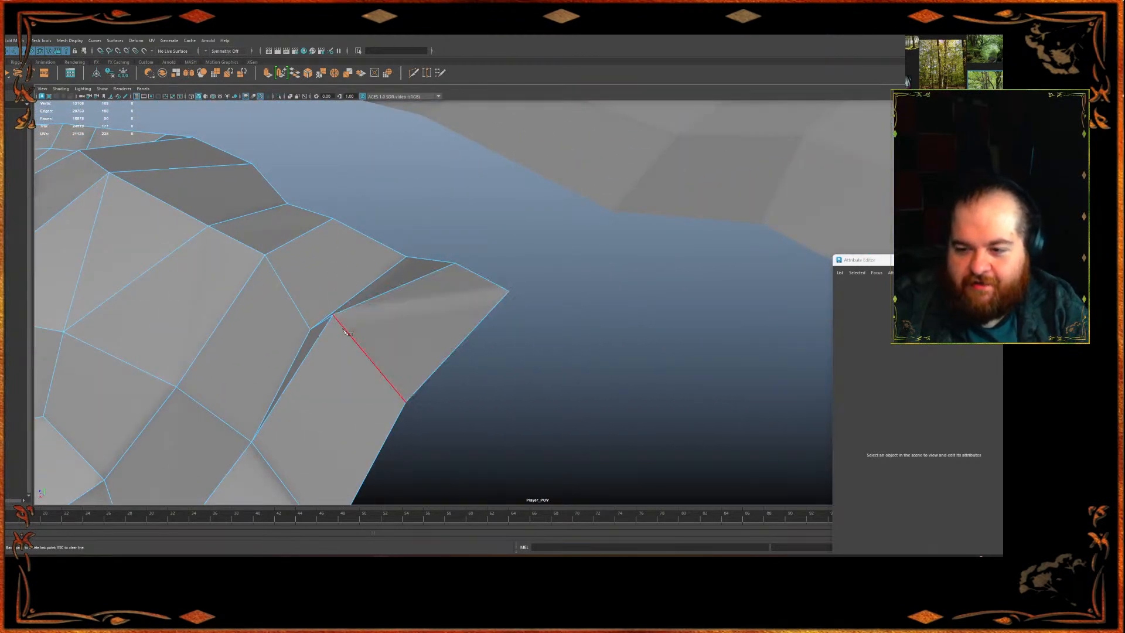
left_click(508, 291)
key("Return")
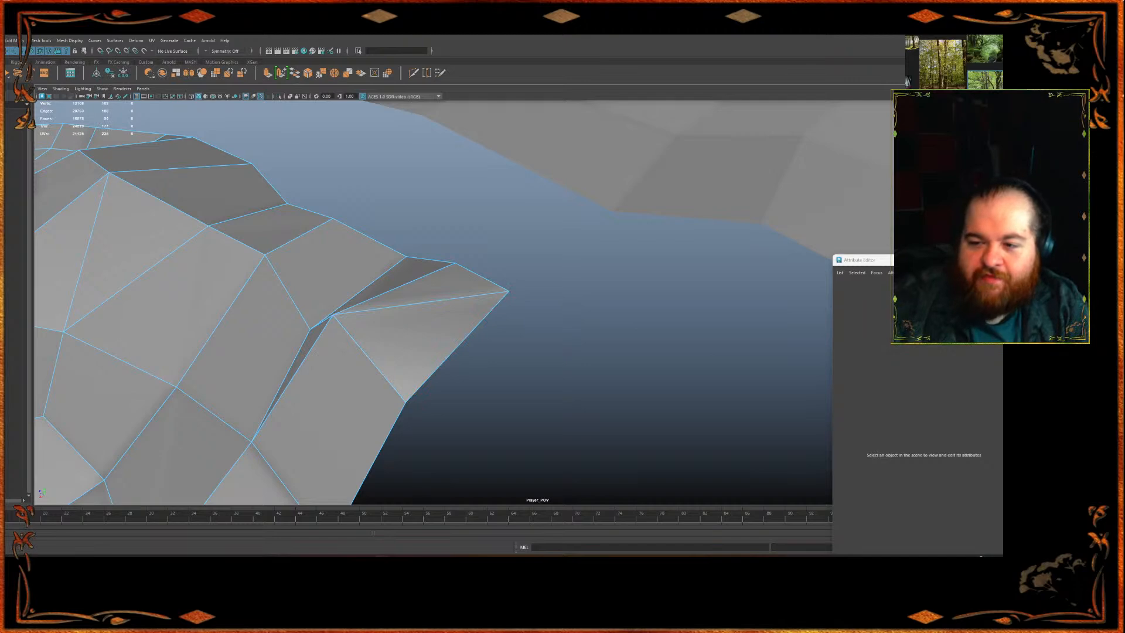
Select the character's terrain mesh and extend a face from its outer edge beside the path mesh
left_click_drag(361, 278, 515, 156, "alt")
scroll(471, 260, "down", 5)
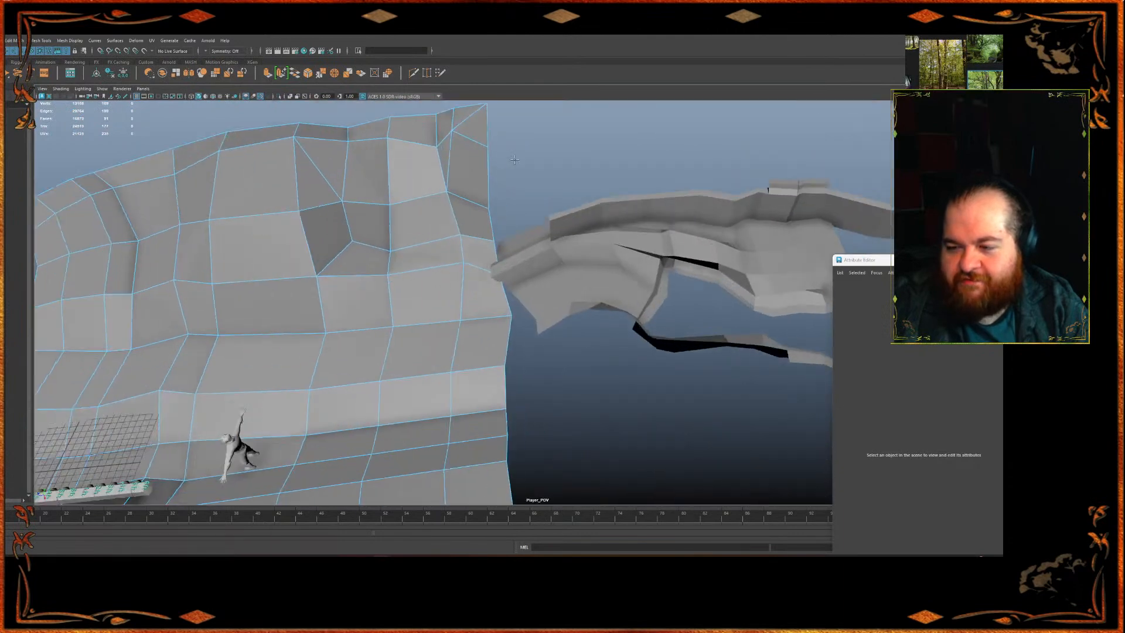
scroll(509, 185, "up", 8)
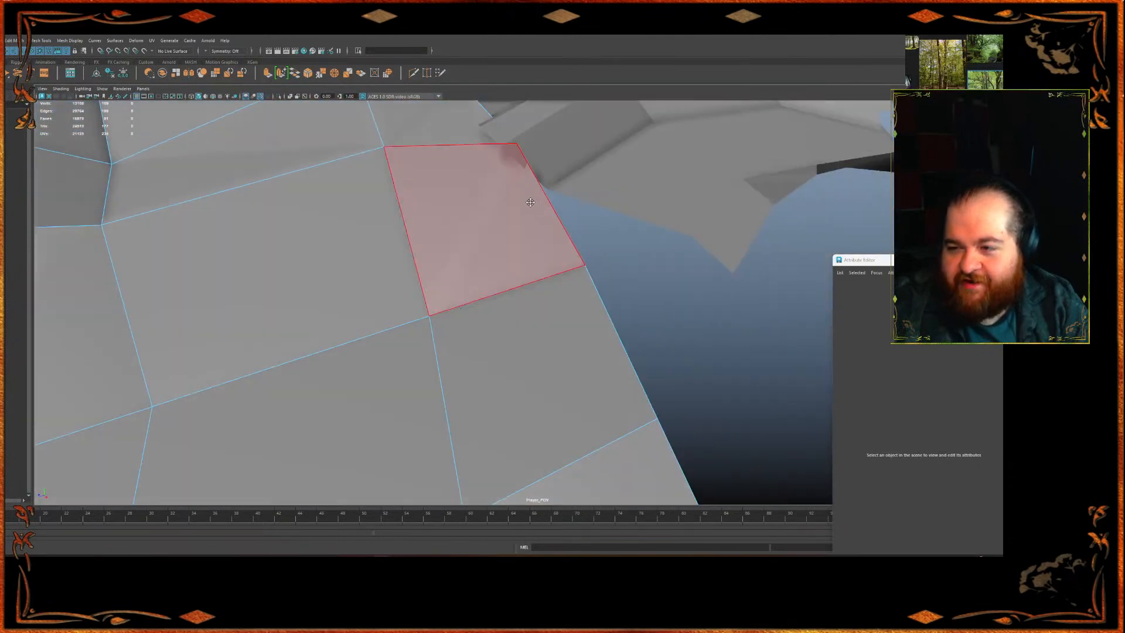
left_click_drag(530, 203, 431, 278, "alt")
left_click(484, 267)
scroll(487, 264, "down", 3)
left_click(558, 284)
left_click_drag(558, 283, 379, 285, "alt")
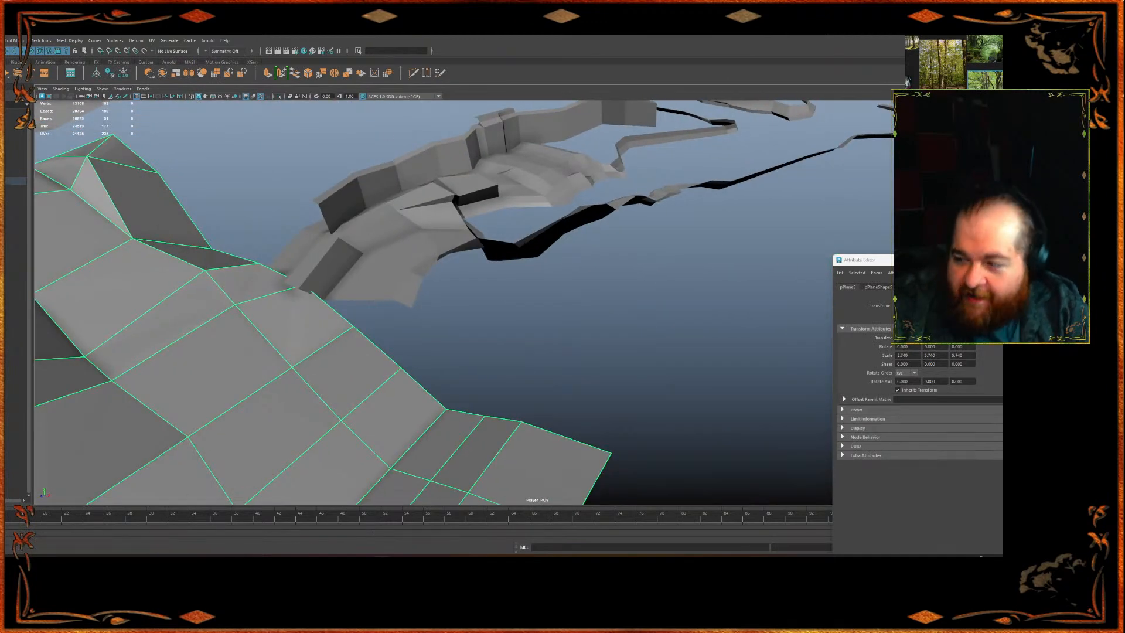
key("F11")
mouse_move(290, 329)
left_mouse_down("alt")
mouse_move(328, 320)
mouse_move(369, 286)
mouse_move(328, 324)
mouse_move(404, 323)
mouse_move(476, 298)
mouse_move(437, 378)
mouse_move(474, 364)
mouse_move(475, 381)
mouse_move(441, 319)
mouse_move(372, 321)
mouse_move(359, 237)
mouse_move(410, 235)
mouse_move(469, 211)
mouse_move(436, 330)
mouse_move(350, 215)
mouse_move(360, 245)
mouse_move(385, 254)
mouse_move(324, 250)
mouse_move(384, 365)
mouse_move(325, 252)
mouse_move(403, 274)
mouse_move(397, 290)
left_mouse_up("alt")
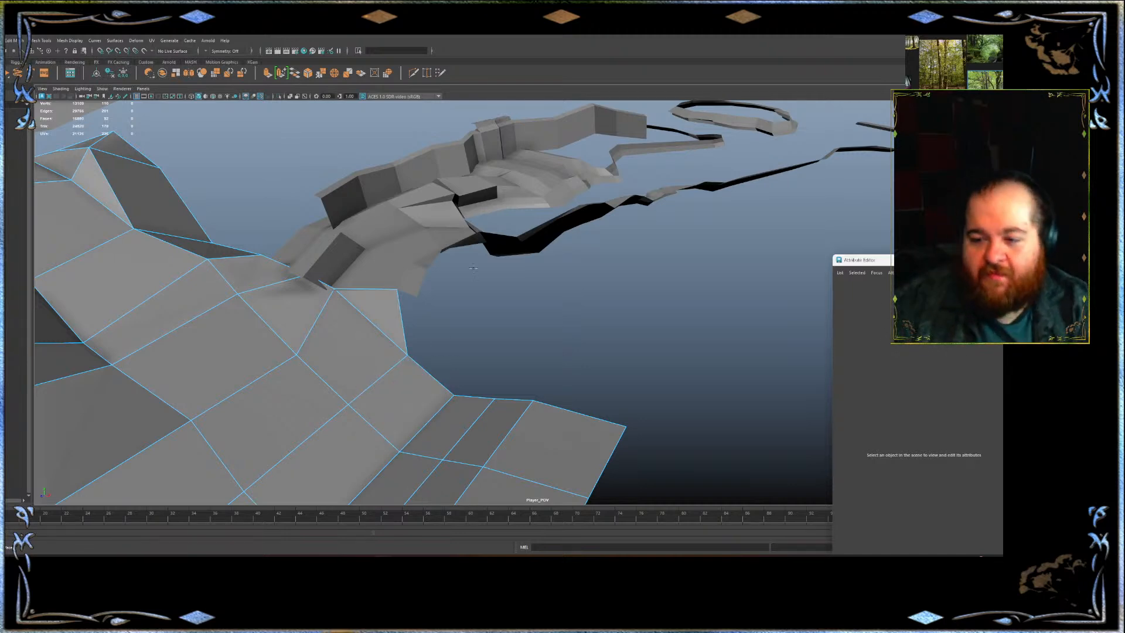
Select the wall strip, path, character's terrain and upper terrain meshes, and combine them into one object
left_click_drag(376, 287, 405, 319, "alt")
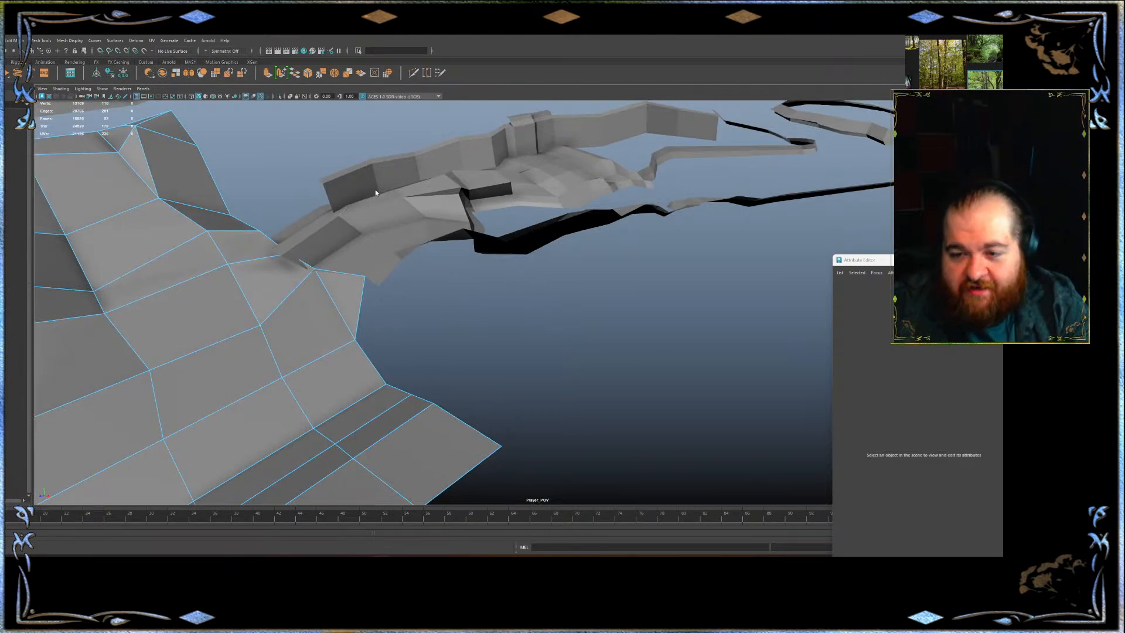
left_click(364, 202)
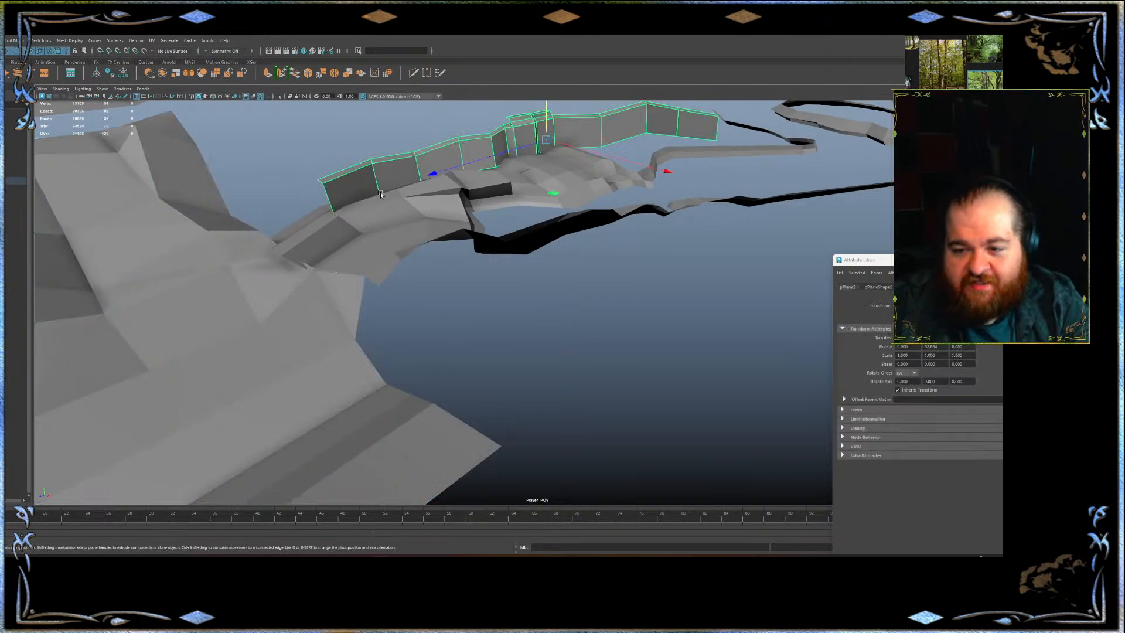
left_click(415, 167, "shift")
left_click(226, 272, "shift")
scroll(310, 240, "down", 7)
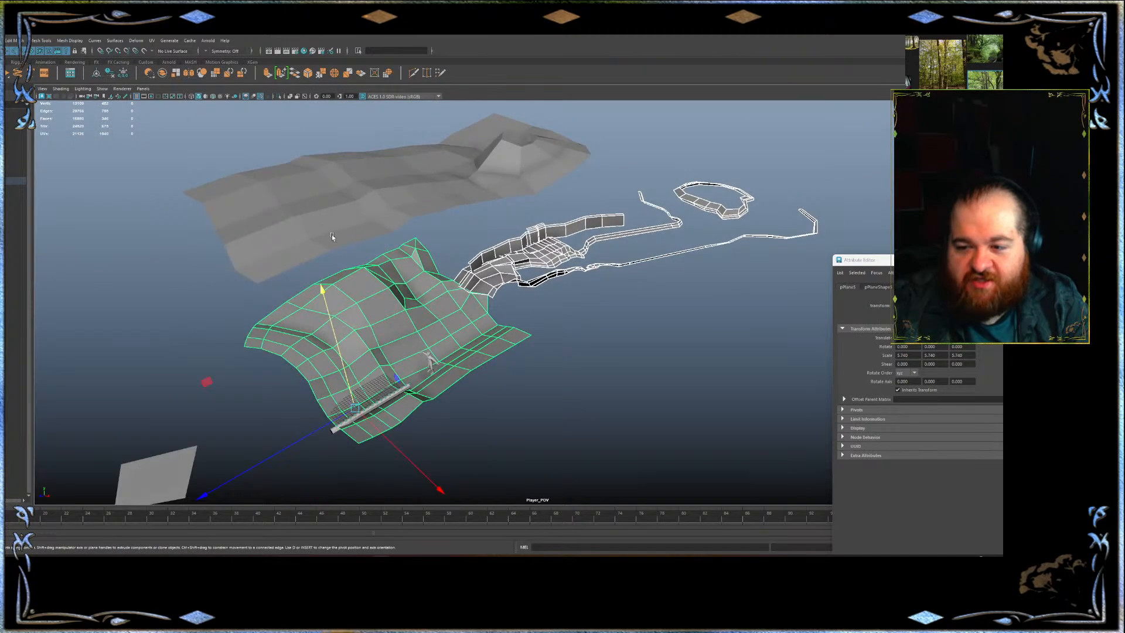
left_click_drag(328, 234, 356, 273, "alt")
left_click(354, 245, "shift")
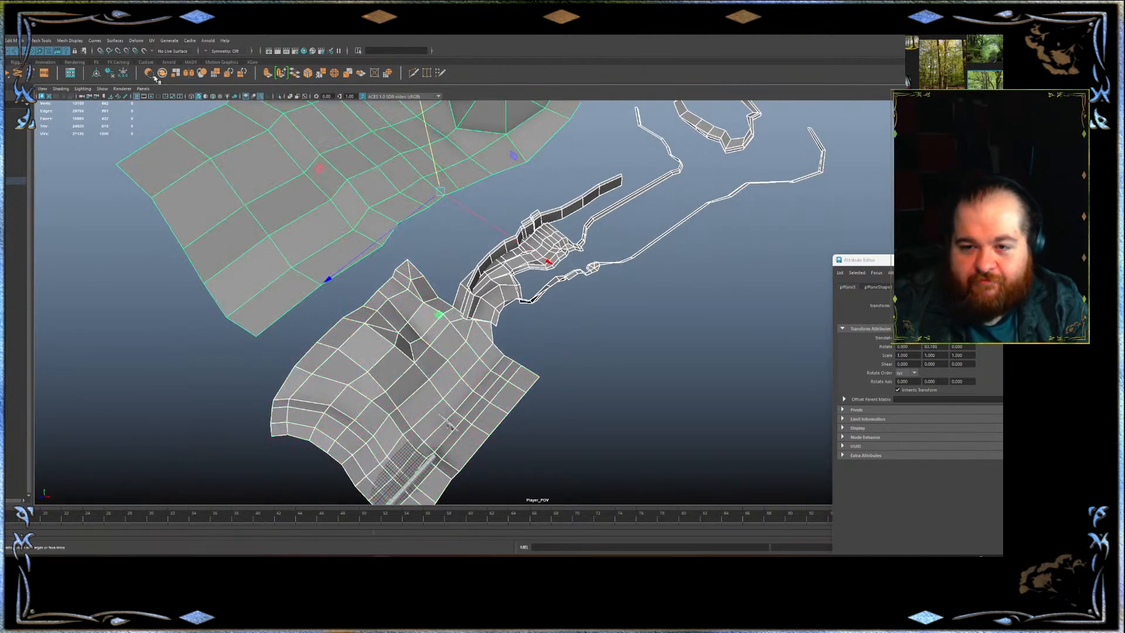
left_click(124, 72)
left_click(110, 73)
Examine the junction where the path mesh meets the outer edge of the character's terrain
left_click_drag(186, 256, 153, 212, "alt")
scroll(330, 233, "up", 3)
middle_click_drag(330, 234, 439, 372, "alt")
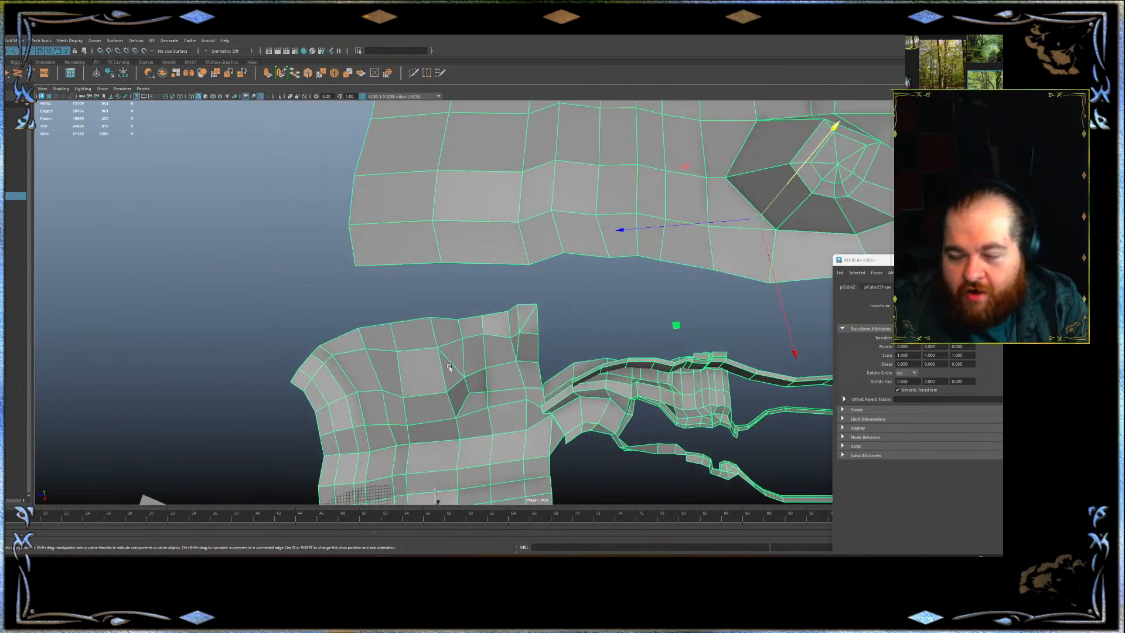
scroll(457, 359, "up", 5)
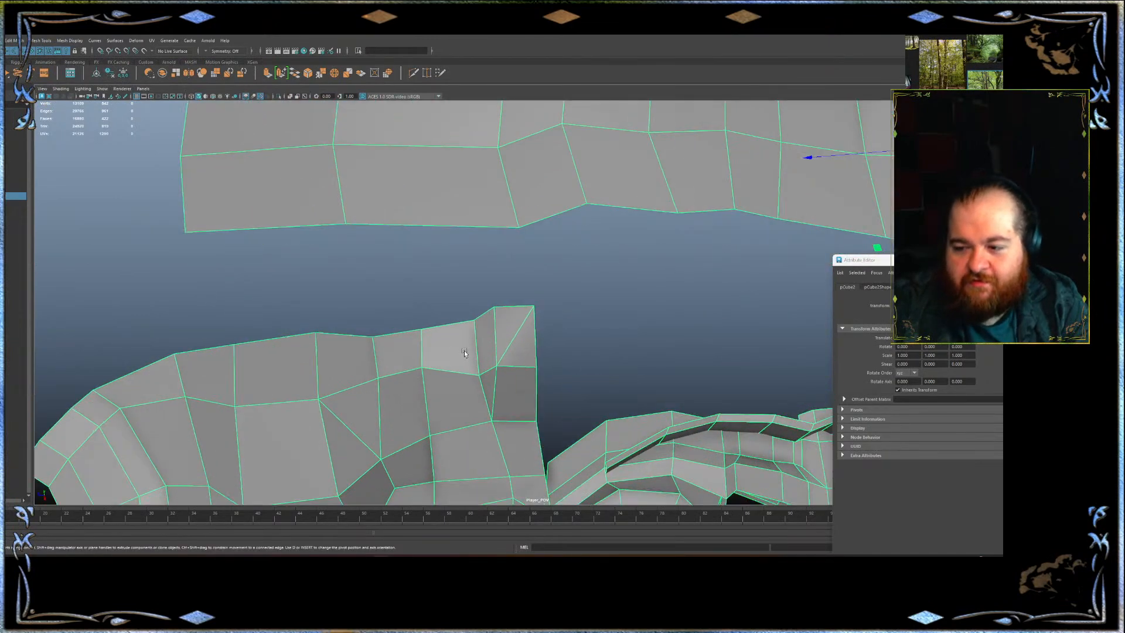
middle_click_drag(464, 352, 540, 133, "alt")
middle_click_drag(549, 195, 462, 267, "alt")
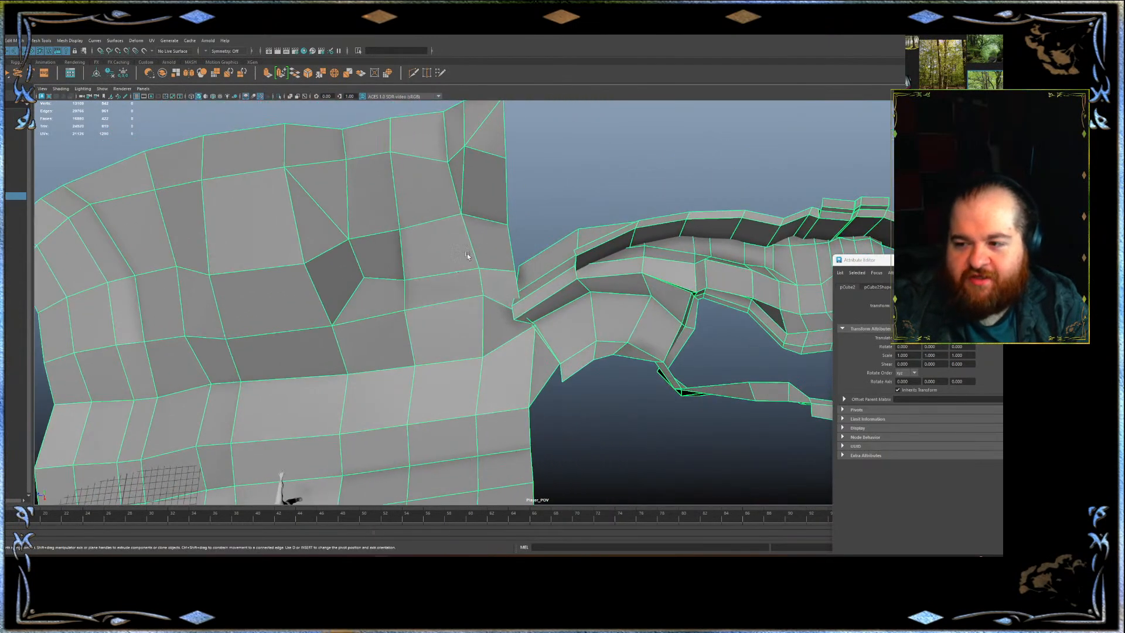
scroll(475, 243, "up", 5)
left_click_drag(501, 301, 542, 196, "alt")
scroll(613, 218, "up", 3)
middle_click_drag(580, 200, 489, 297, "alt")
left_click_drag(489, 296, 404, 220, "alt")
middle_click_drag(486, 305, 450, 261, "alt")
left_click_drag(450, 261, 459, 279, "alt")
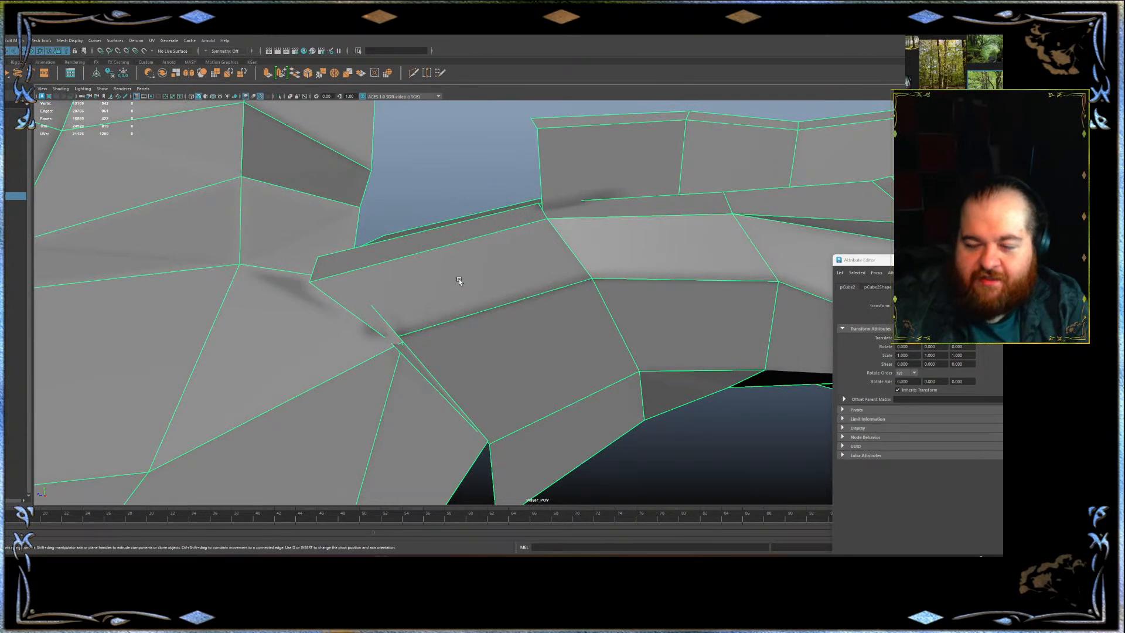
left_click_drag(329, 272, 404, 259, "alt")
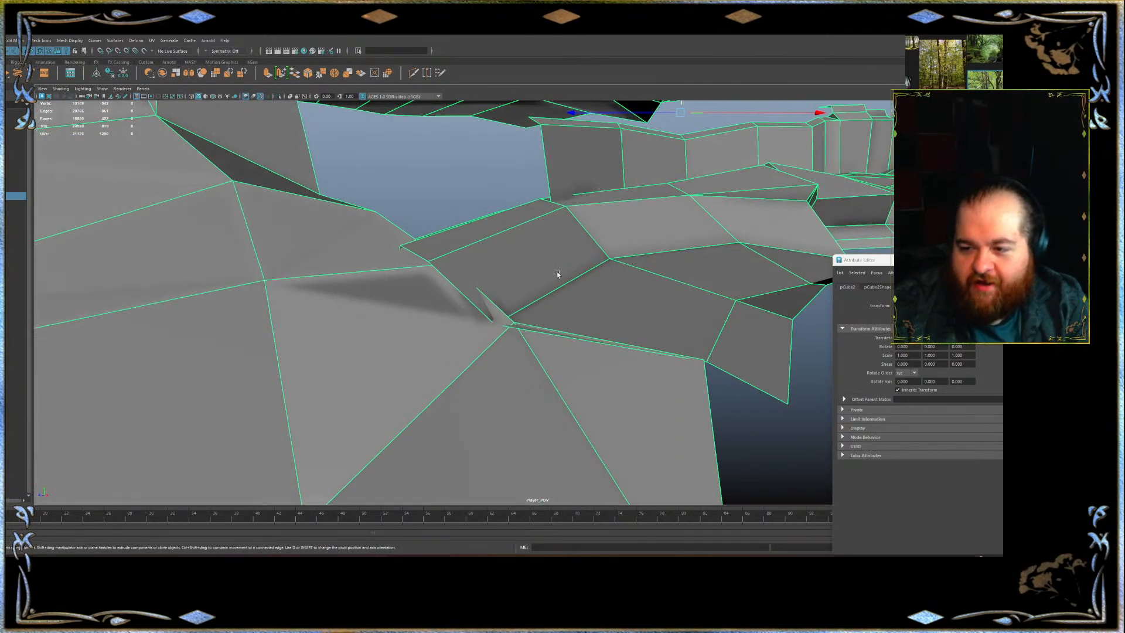
Extend the path's end edges over the character's terrain with a narrow ledge face and a wider face beside it
key("F11")
left_click_drag(573, 275, 542, 267, "alt")
left_click_drag(355, 231, 218, 285)
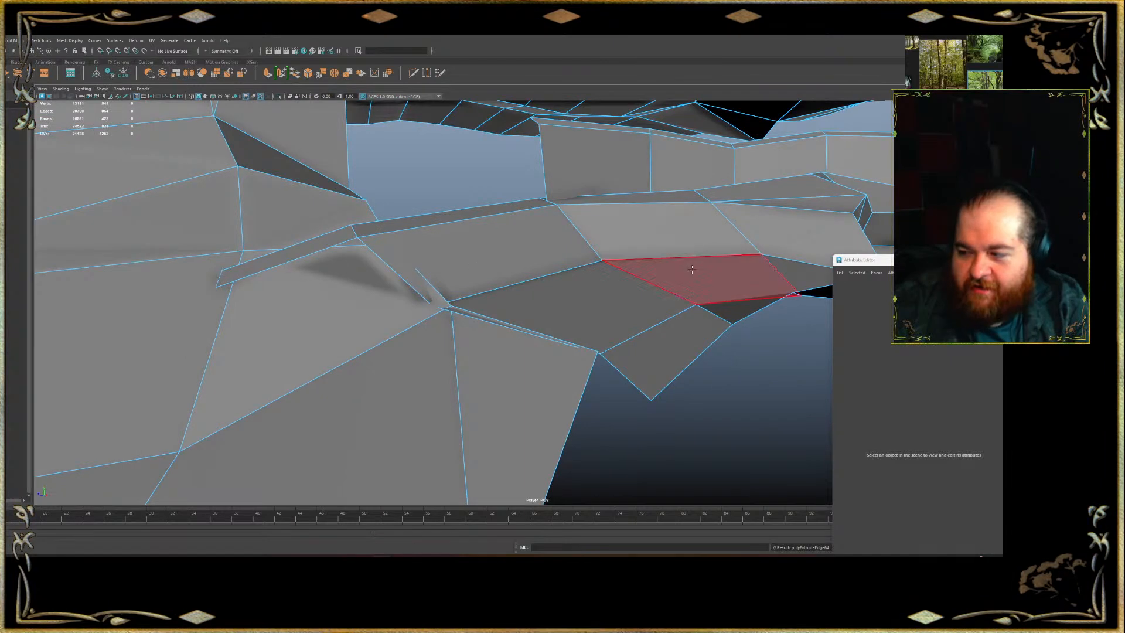
key("ctrl+z")
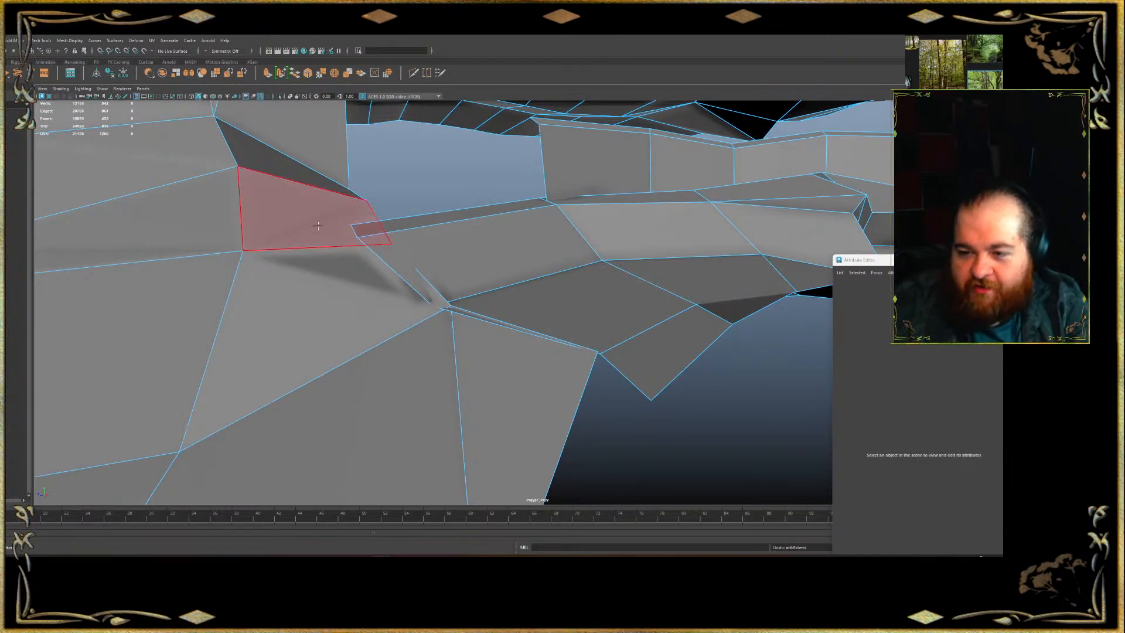
left_click_drag(354, 228, 417, 286, "shift")
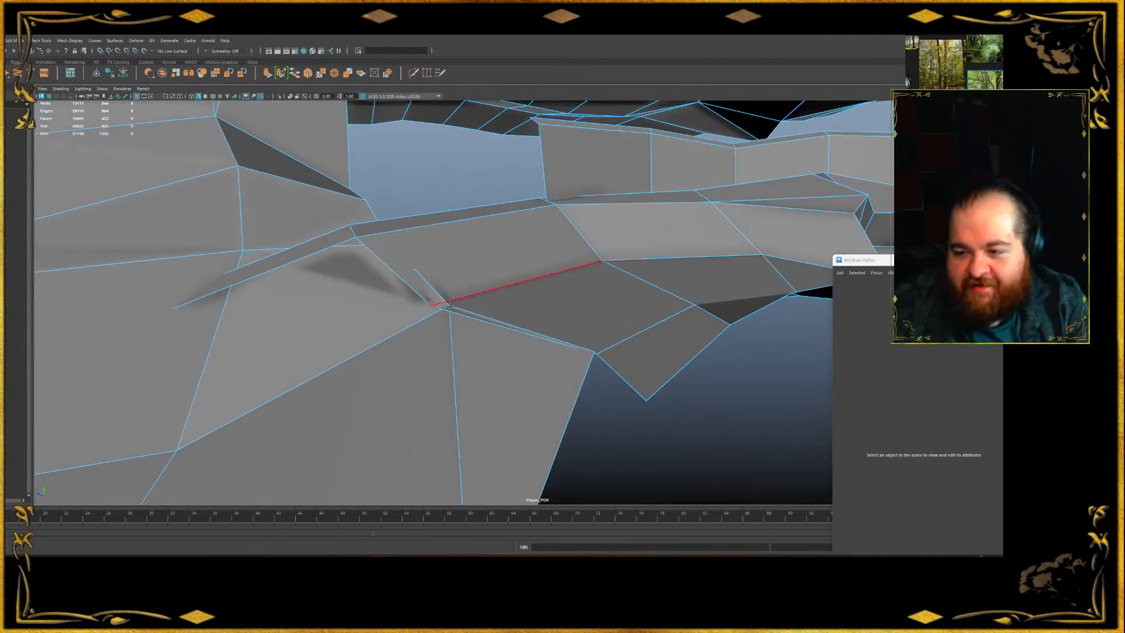
left_click_drag(451, 328, 409, 321, "alt")
left_click_drag(500, 344, 510, 363)
left_click_drag(429, 319, 189, 308, "alt")
key("ctrl+z")
left_click_drag(304, 275, 316, 211, "alt")
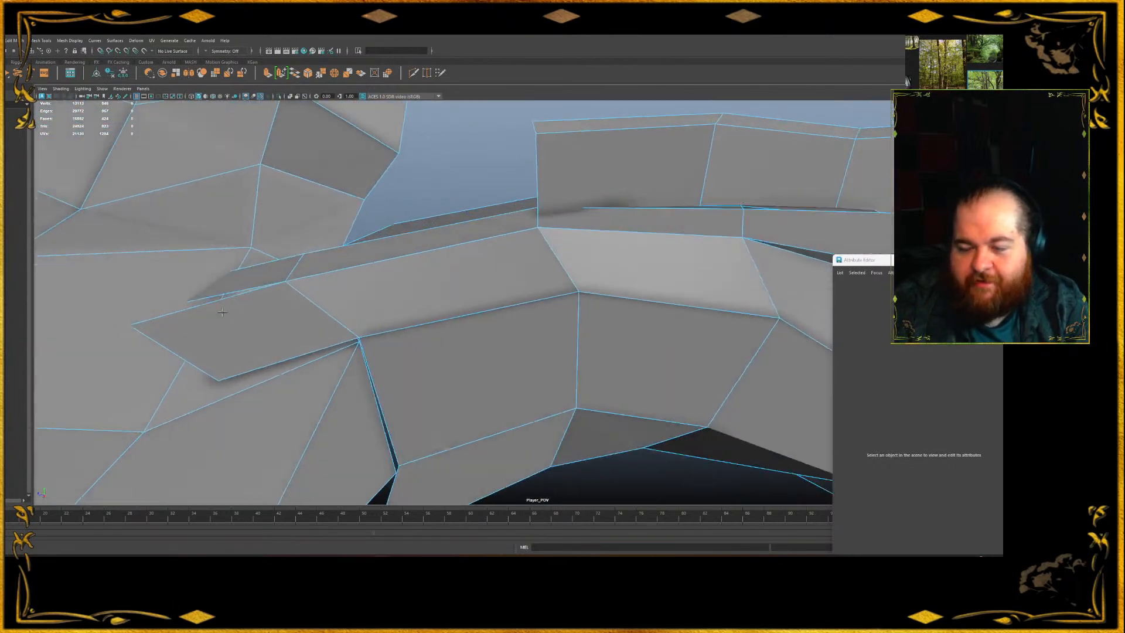
Select the faces of the wall strip and path shells, and separate them from the combined terrain mesh
scroll(363, 252, "down", 10)
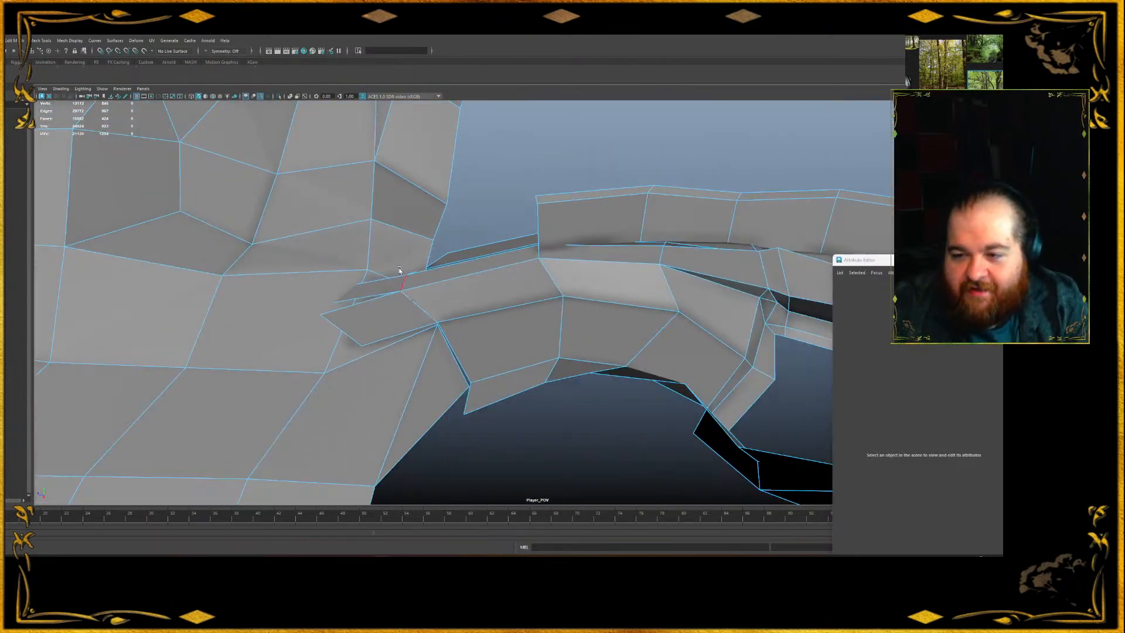
right_click(390, 255)
right_click_drag(390, 254, 426, 241)
left_click(491, 218)
left_click(567, 296)
right_click_drag(566, 289, 563, 297)
left_click(562, 297)
left_click_drag(562, 296, 450, 279, "alt")
double_click(503, 277, "shift")
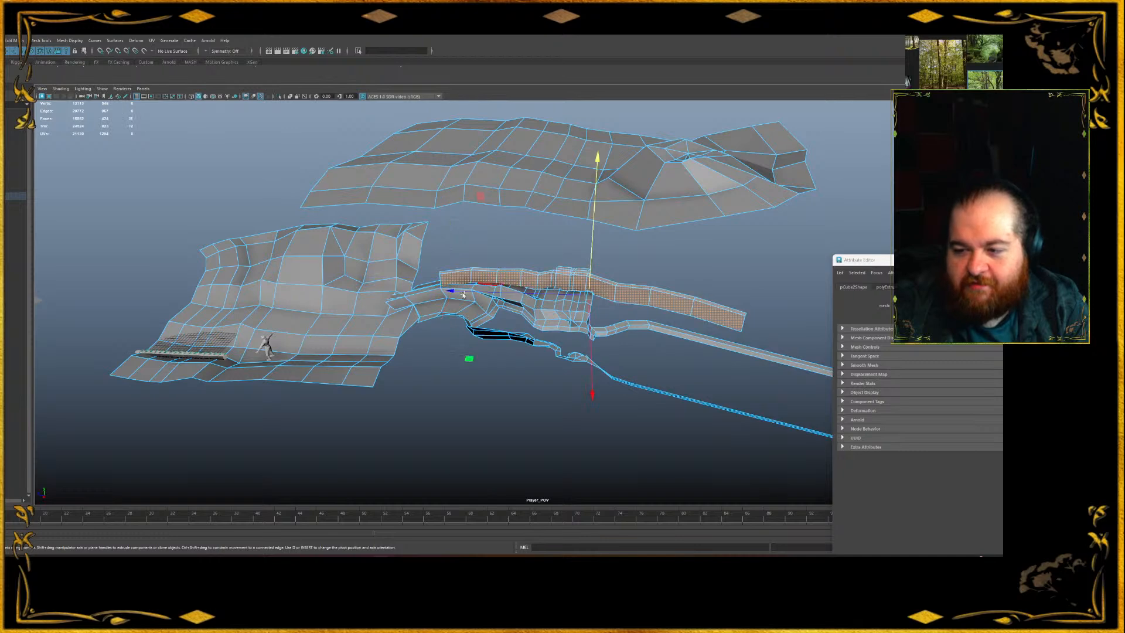
double_click(434, 299, "shift")
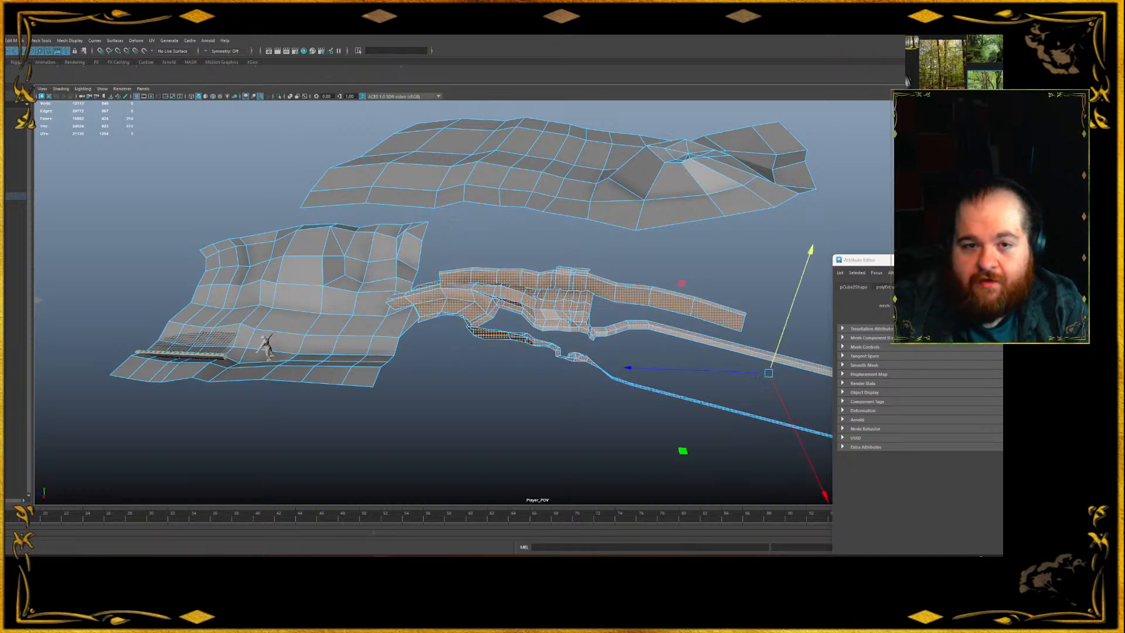
left_click(9, 41)
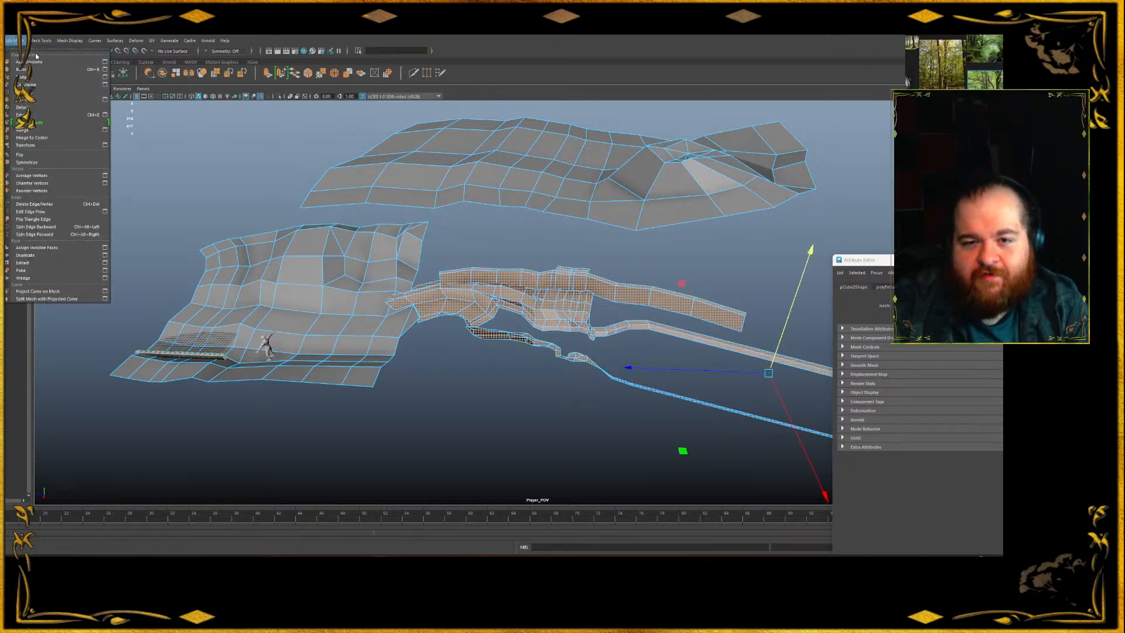
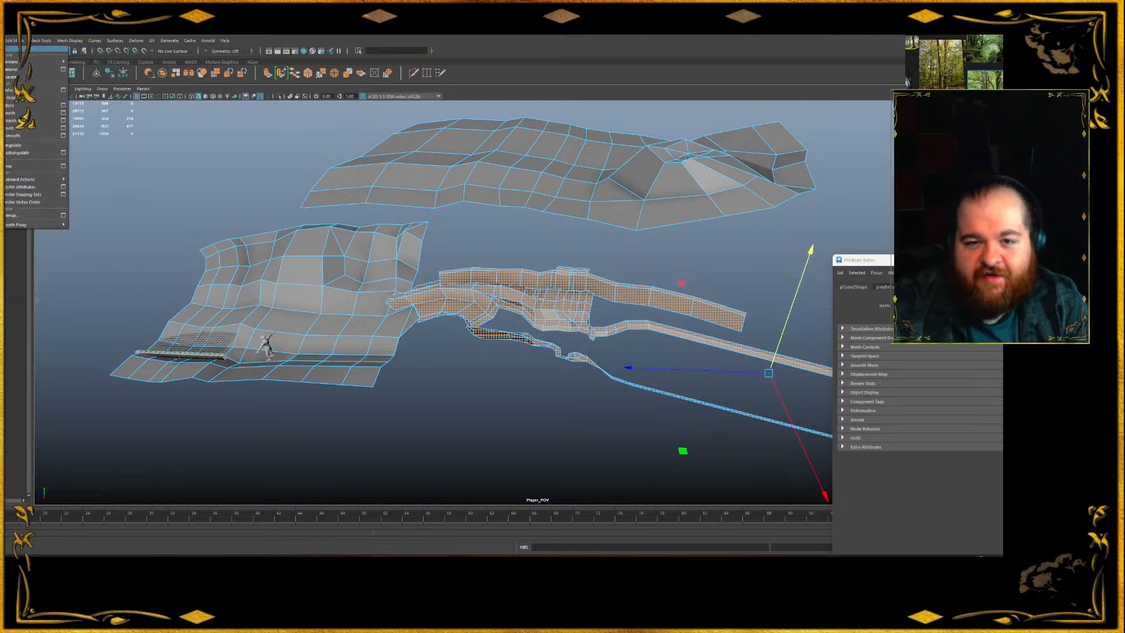
left_click(13, 69)
Adjust the corners of the path's extended end faces where they run into the terrain, using X-ray display
scroll(356, 235, "up", 5)
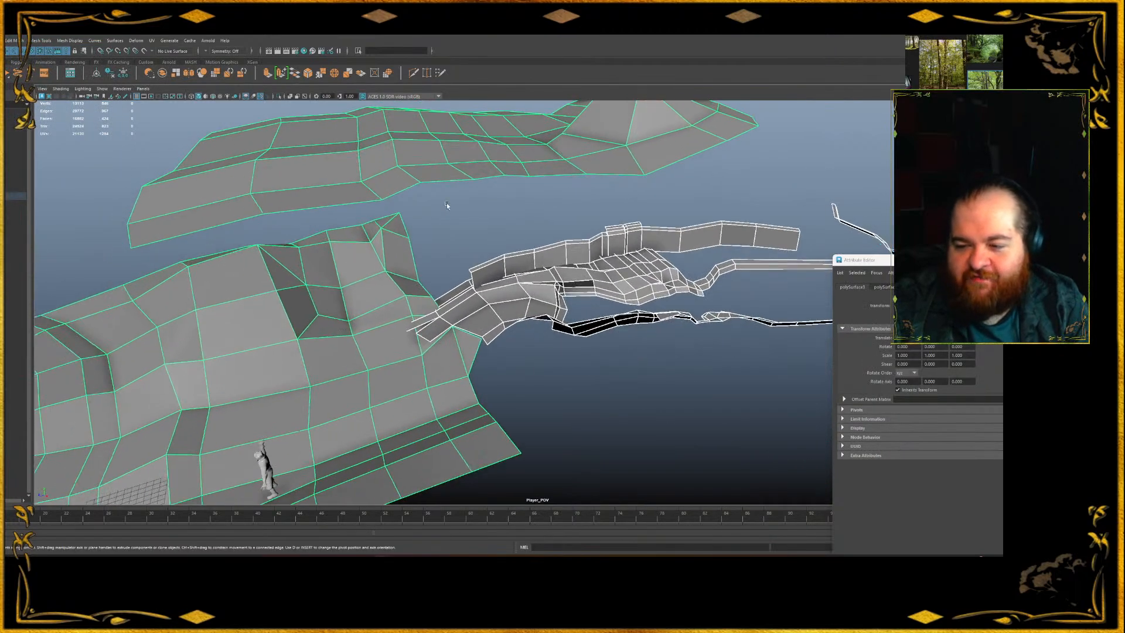
scroll(445, 205, "up", 8)
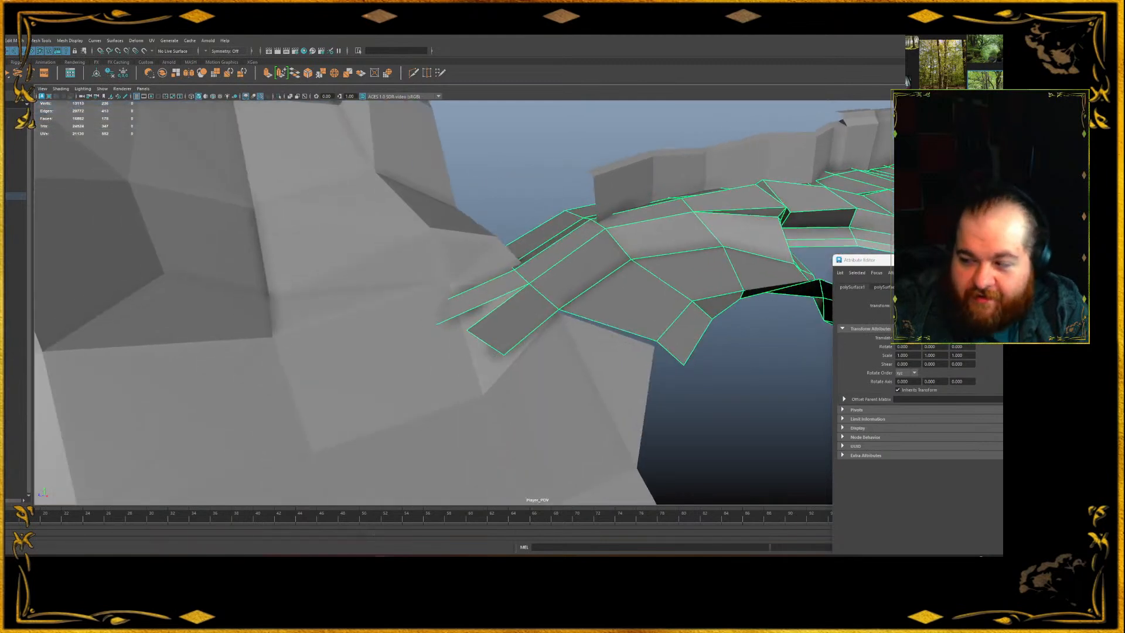
scroll(551, 301, "up", 3)
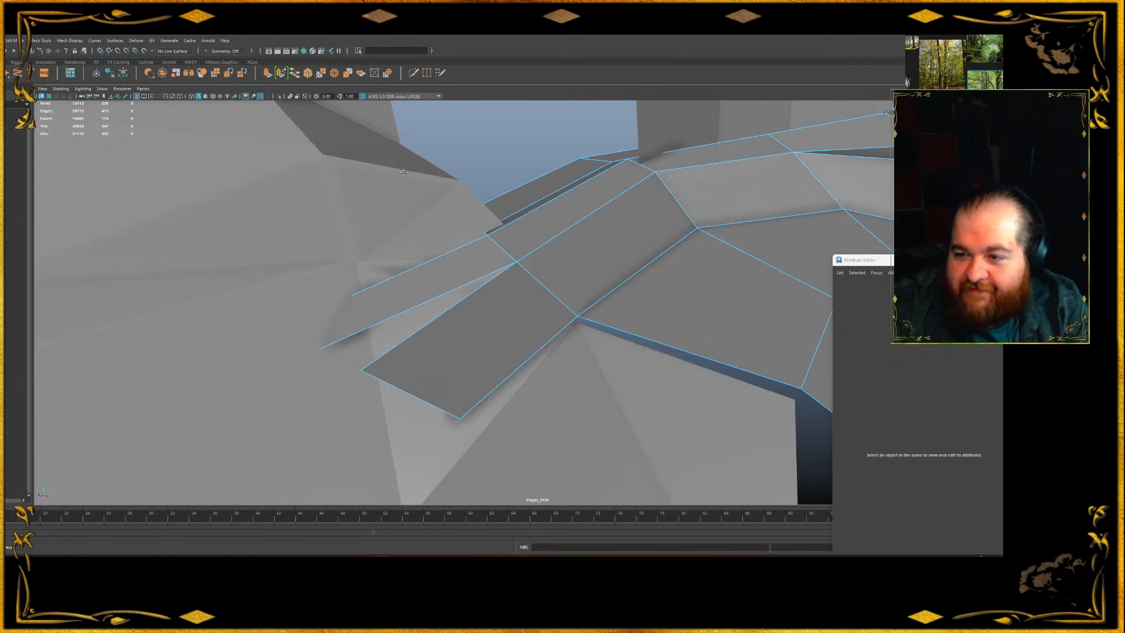
left_click_drag(405, 173, 346, 170, "alt")
left_click_drag(328, 123, 410, 141, "alt")
left_click_drag(319, 166, 244, 222, "alt")
left_click_drag(454, 304, 389, 331)
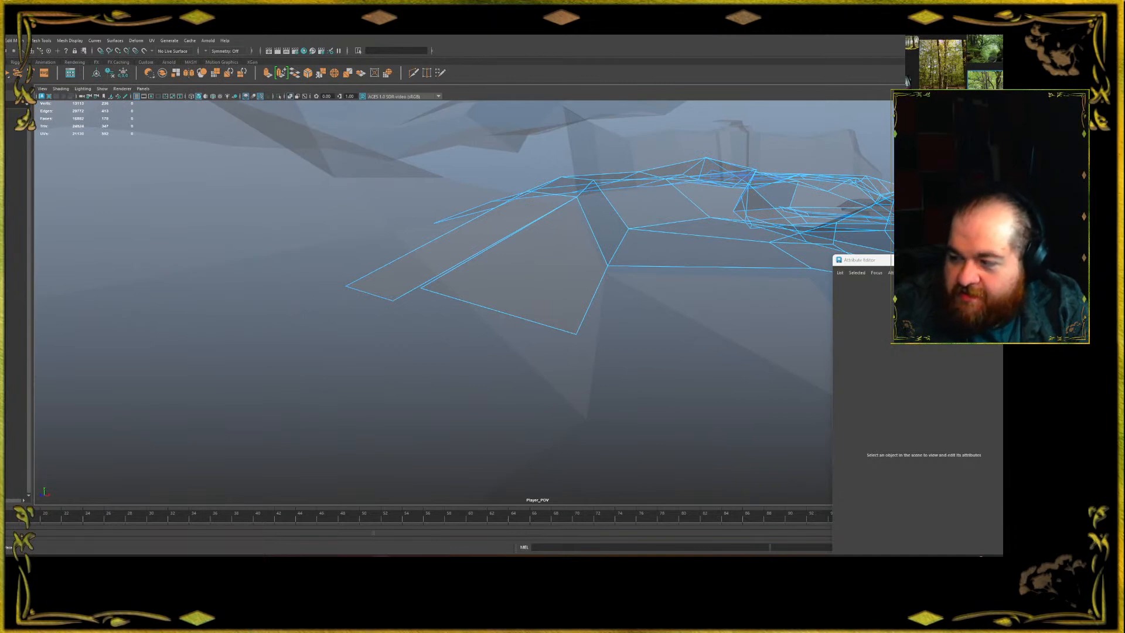
left_click_drag(421, 288, 335, 112)
left_click(296, 96)
mouse_move(265, 351)
left_mouse_down("alt")
mouse_move(435, 317)
mouse_move(446, 345)
mouse_move(430, 310)
mouse_move(535, 262)
mouse_move(617, 279)
mouse_move(454, 268)
mouse_move(455, 249)
left_mouse_up("alt")
left_click_drag(540, 327, 405, 182, "alt")
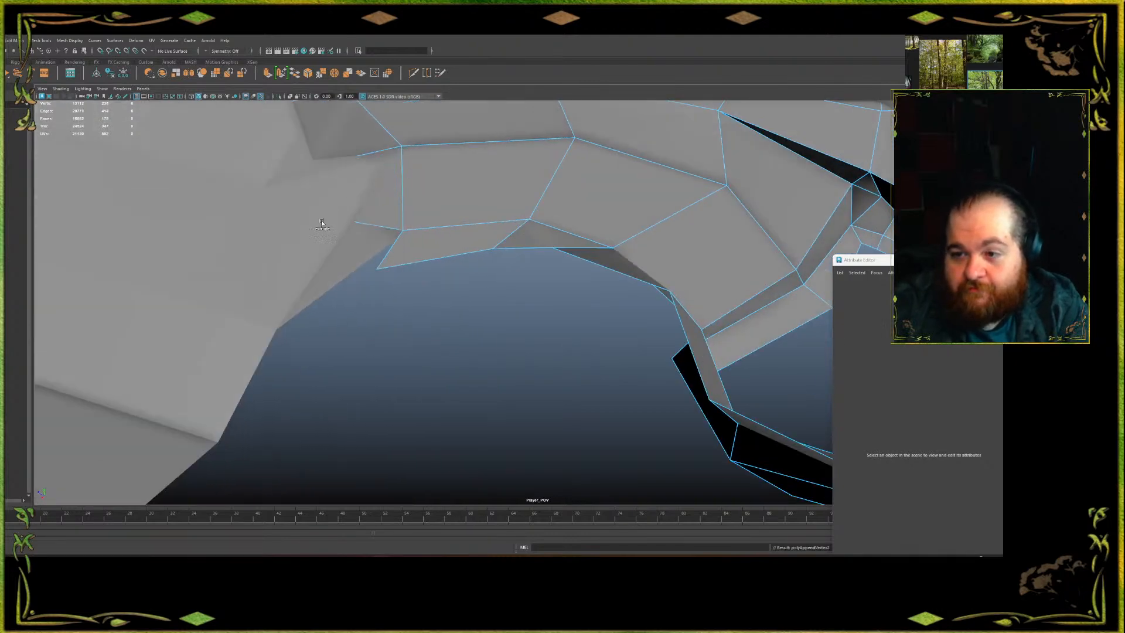
Extend a new face outward from the border edge of the character's terrain, just beside the path junction
left_click_drag(355, 265, 605, 258, "alt")
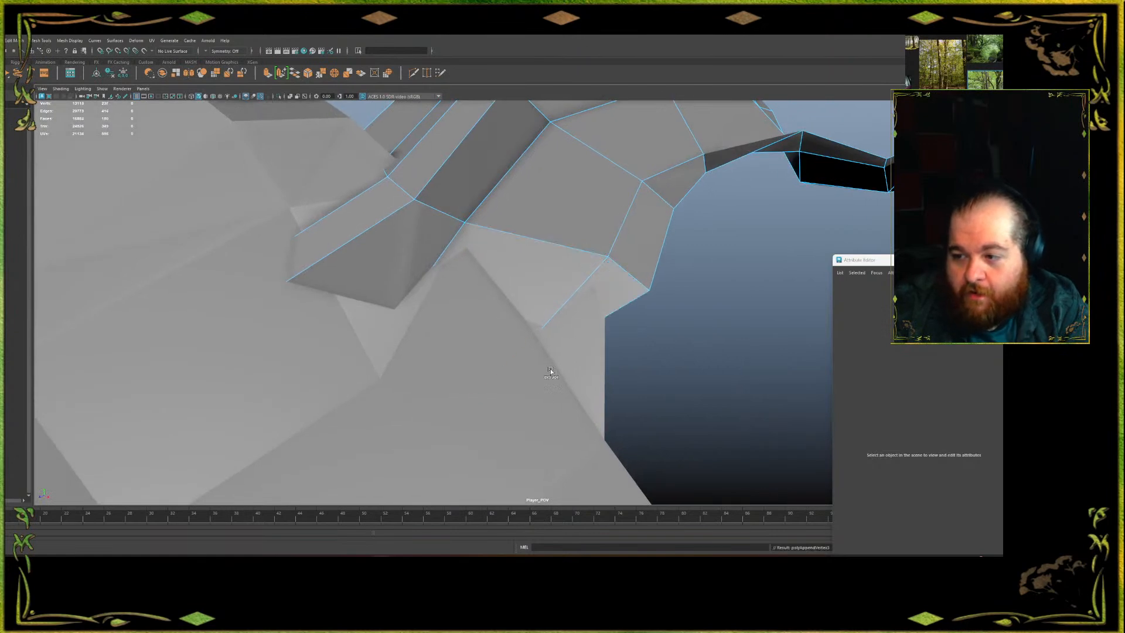
left_click_drag(553, 451, 340, 230, "alt")
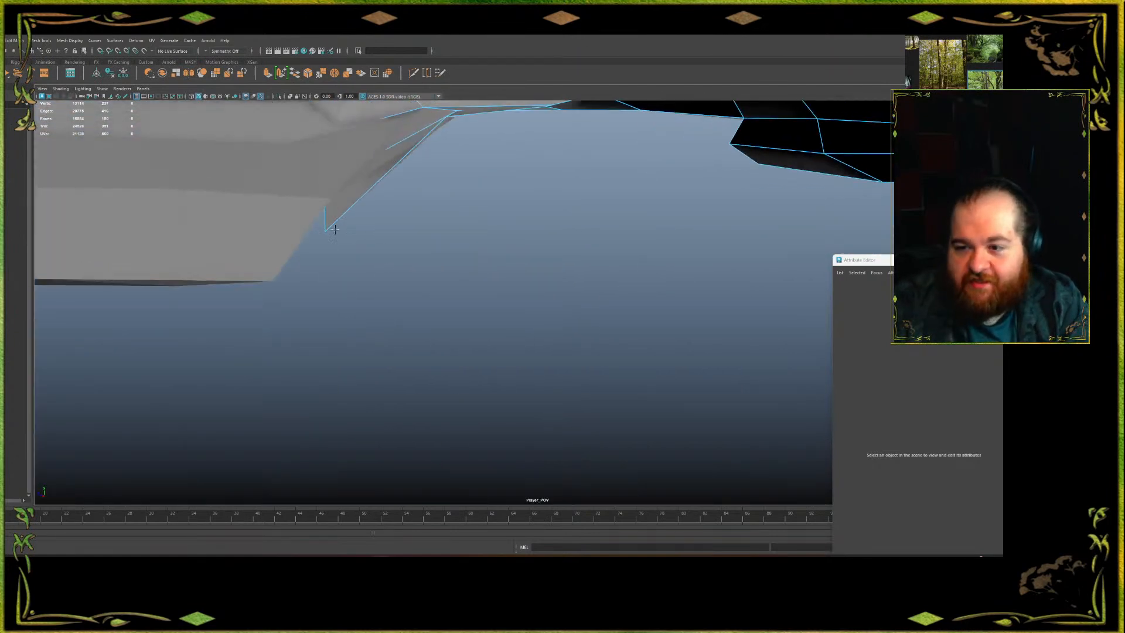
scroll(352, 232, "up", 3)
scroll(477, 249, "up", 2)
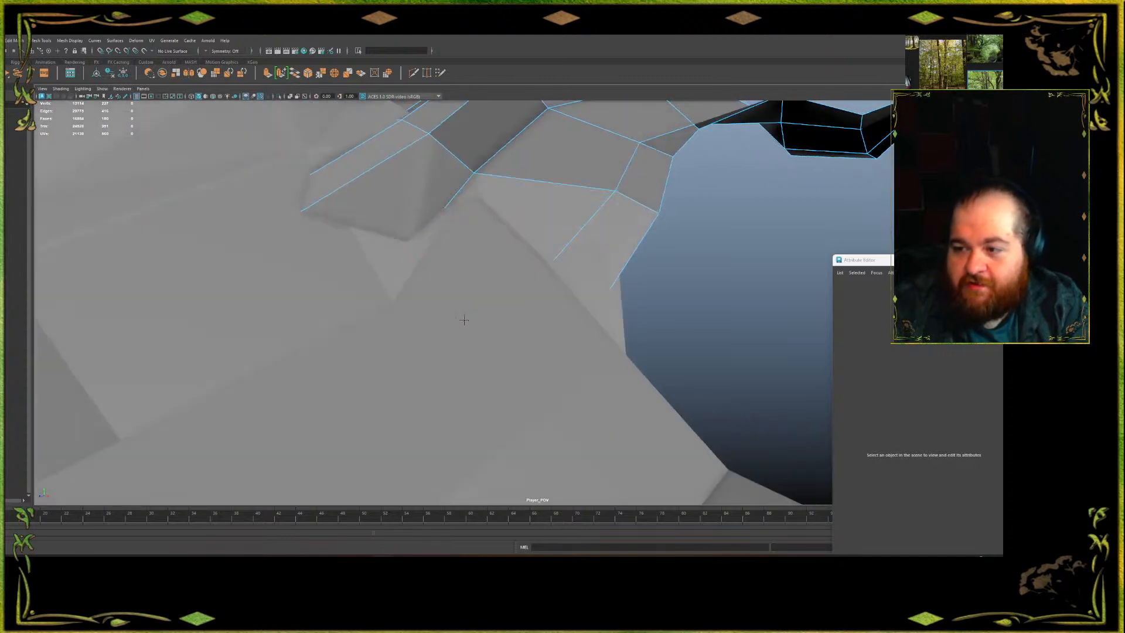
left_click_drag(463, 319, 375, 279, "alt")
scroll(509, 254, "up", 3)
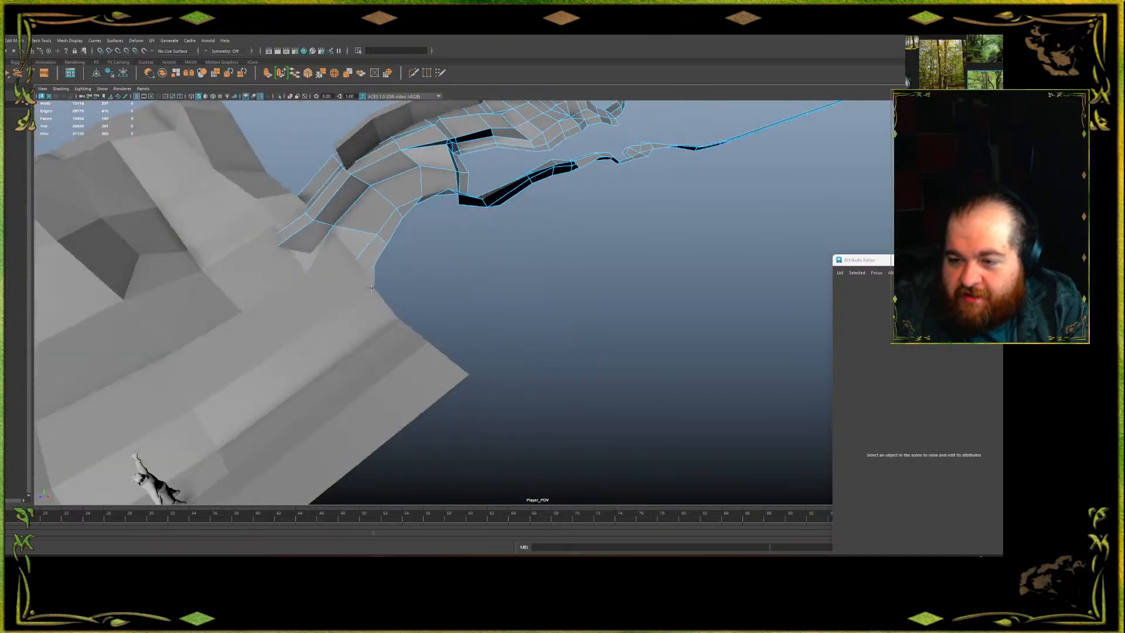
left_click(348, 321)
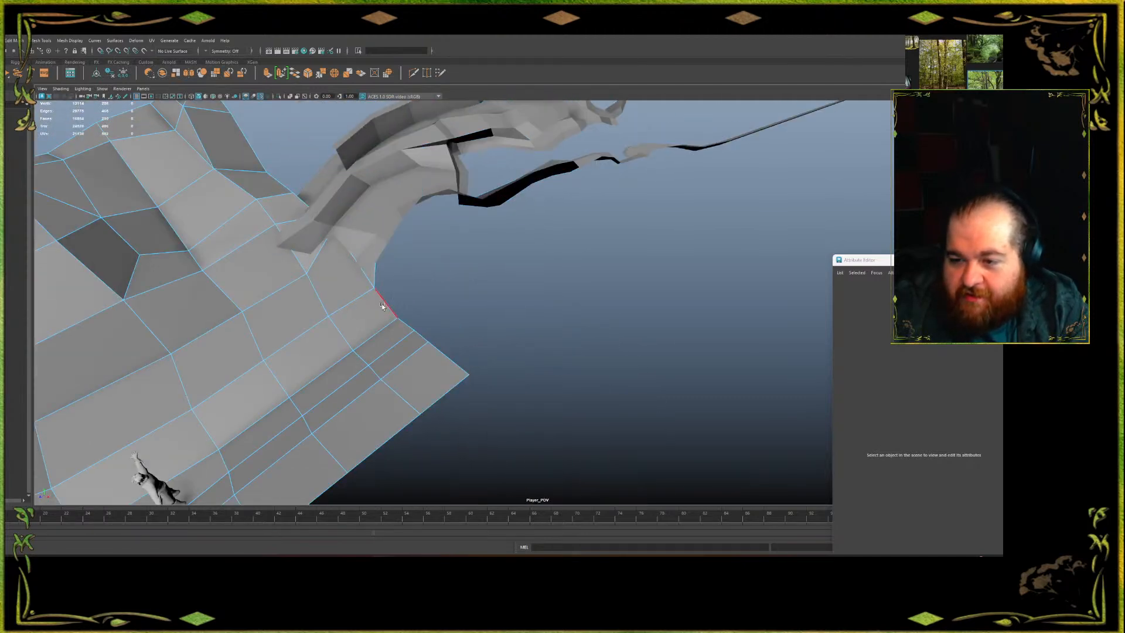
left_click_drag(773, 283, 800, 270, "alt")
left_click_drag(414, 287, 459, 260, "alt")
left_click(410, 222)
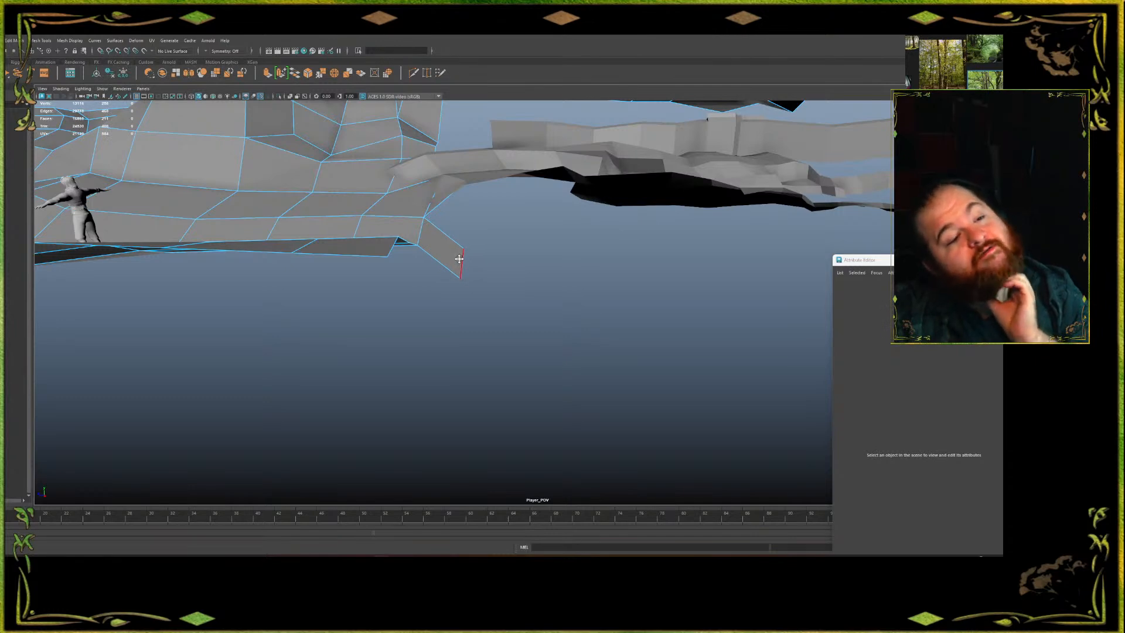
Dismiss the autosave prompt, then add a lower face beside the new one and continue the upper row outward with two faces
left_click_drag(480, 273, 472, 332, "alt")
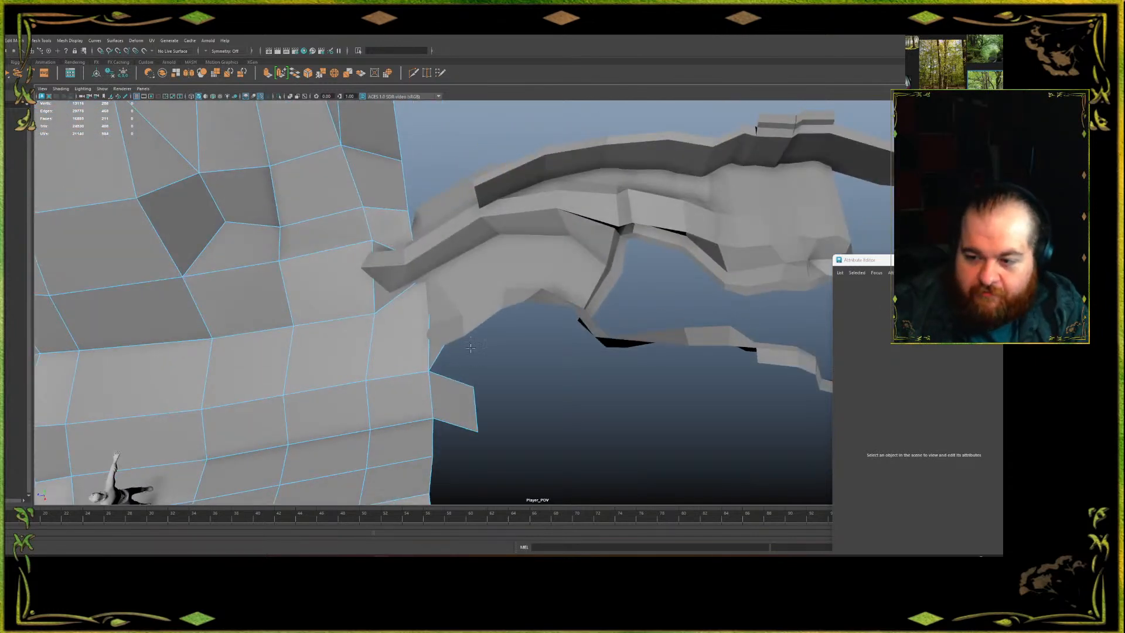
left_click_drag(471, 394, 481, 274, "alt")
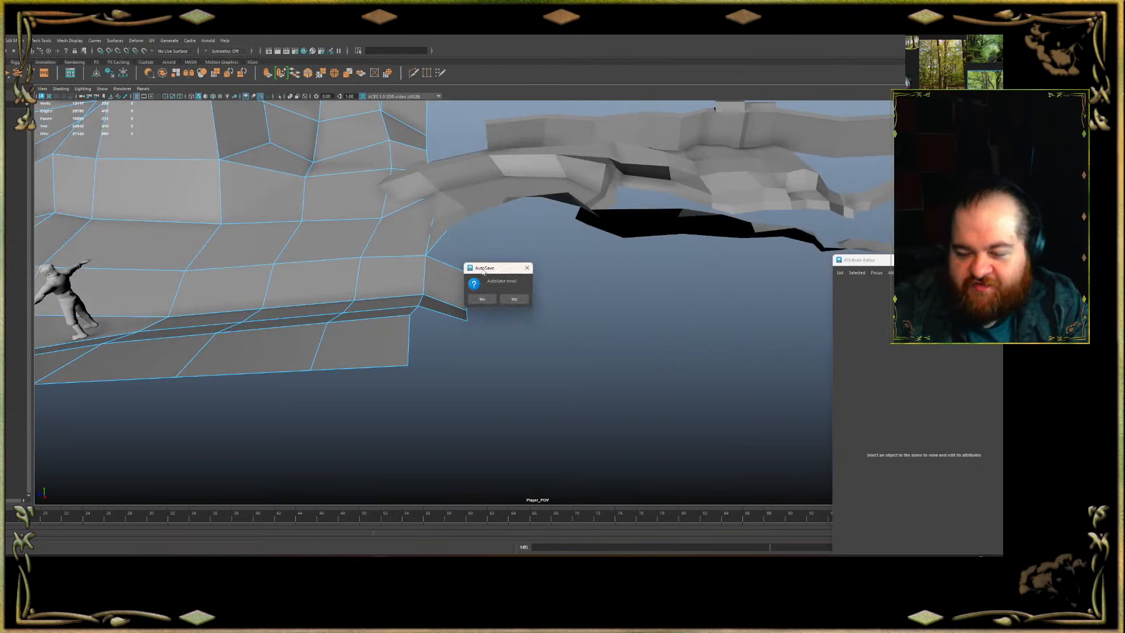
left_click(514, 300)
left_click_drag(510, 308, 477, 349, "alt")
middle_click_drag(478, 347, 438, 209, "alt")
left_click_drag(258, 295, 390, 374, "alt")
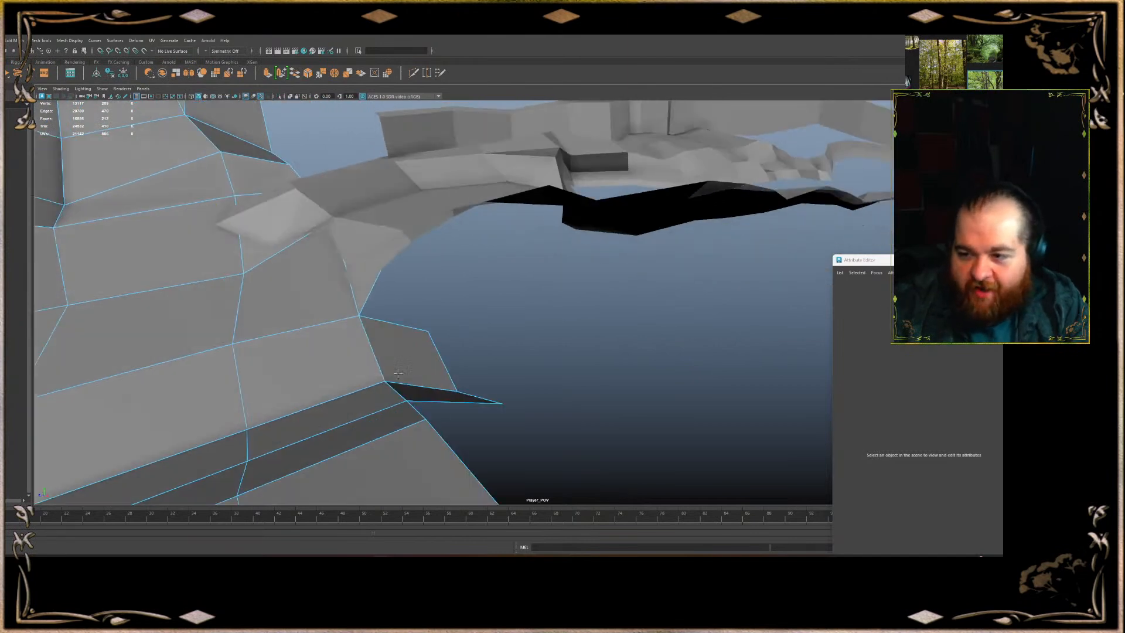
left_click_drag(455, 336, 401, 345, "alt")
mouse_move(335, 365)
left_mouse_down()
mouse_move(447, 377)
mouse_move(526, 334)
left_mouse_up()
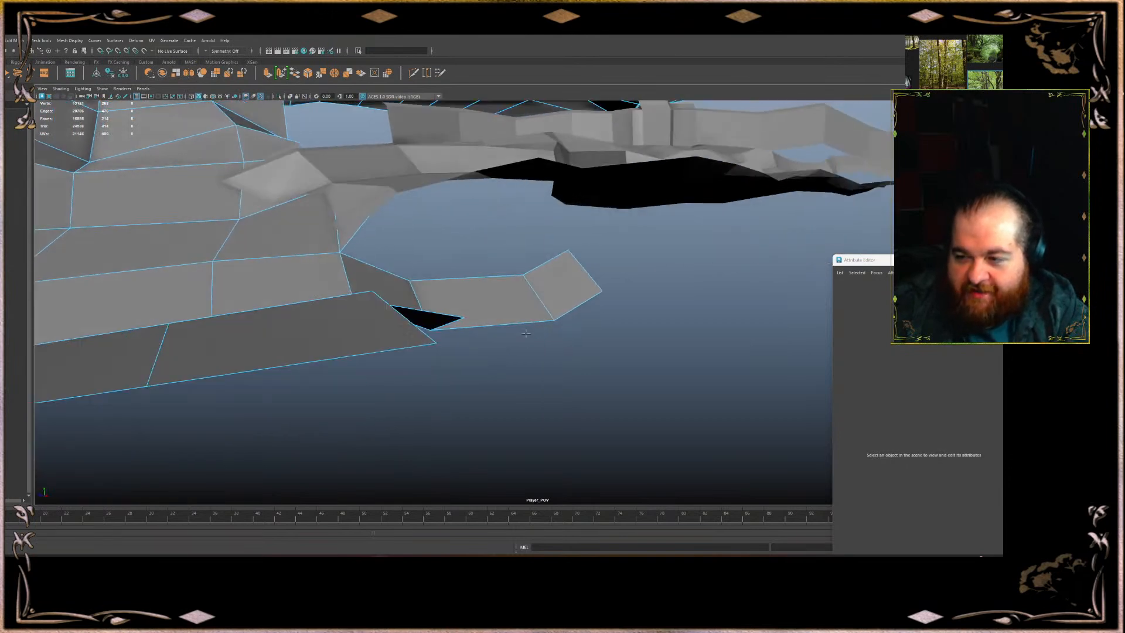
left_click_drag(586, 239, 514, 212, "alt")
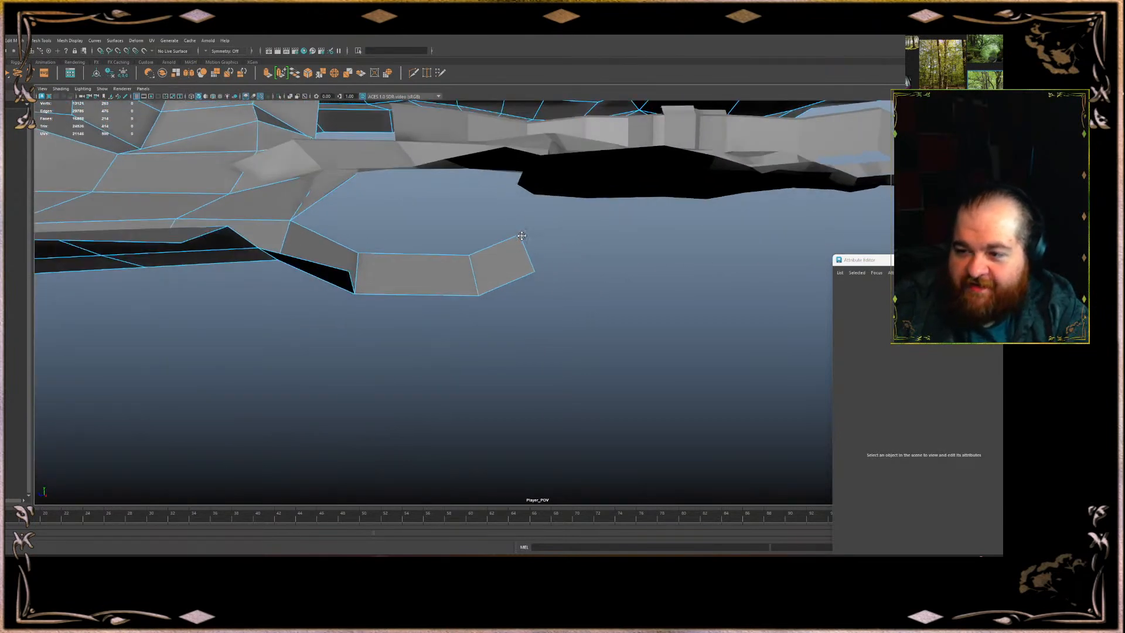
Fill a second row of faces along the strip's lower edge and pull its outer end corner slightly outward
left_click_drag(534, 272, 296, 351)
left_click_drag(279, 289, 470, 308, "alt")
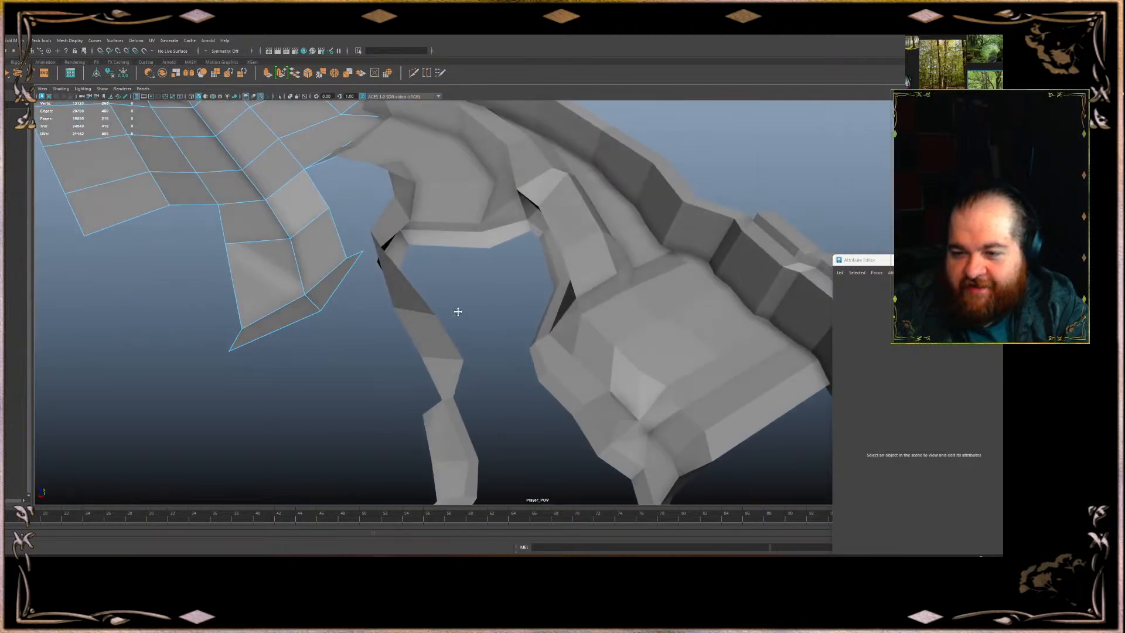
left_click_drag(424, 264, 603, 276, "alt")
middle_click_drag(603, 275, 472, 169, "alt")
left_click_drag(471, 170, 458, 176, "alt")
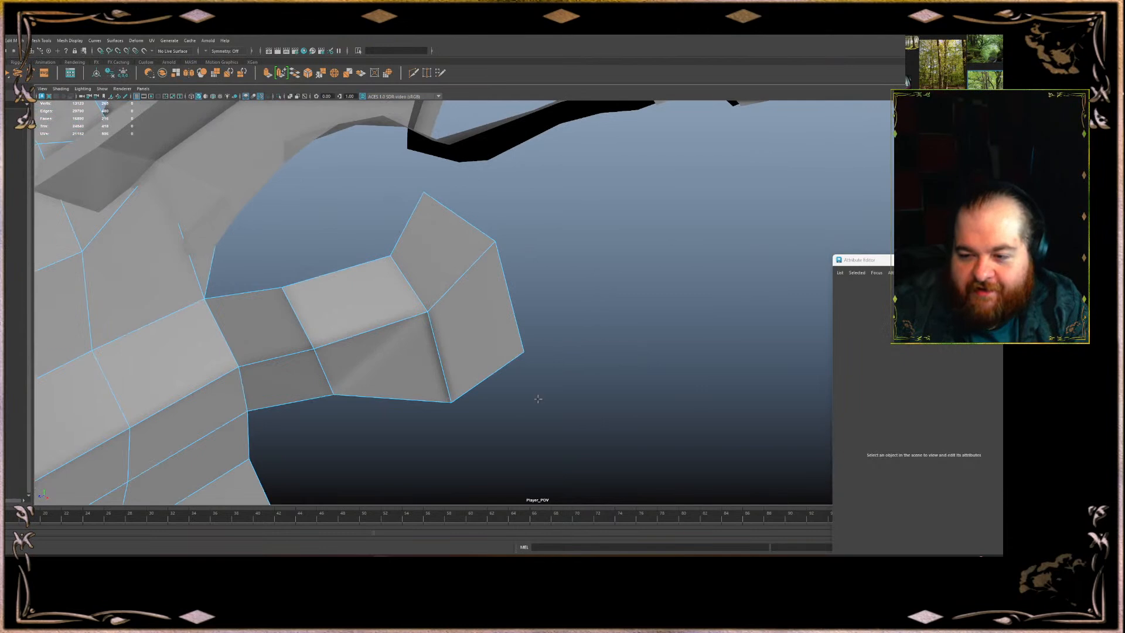
left_click_drag(533, 343, 541, 335)
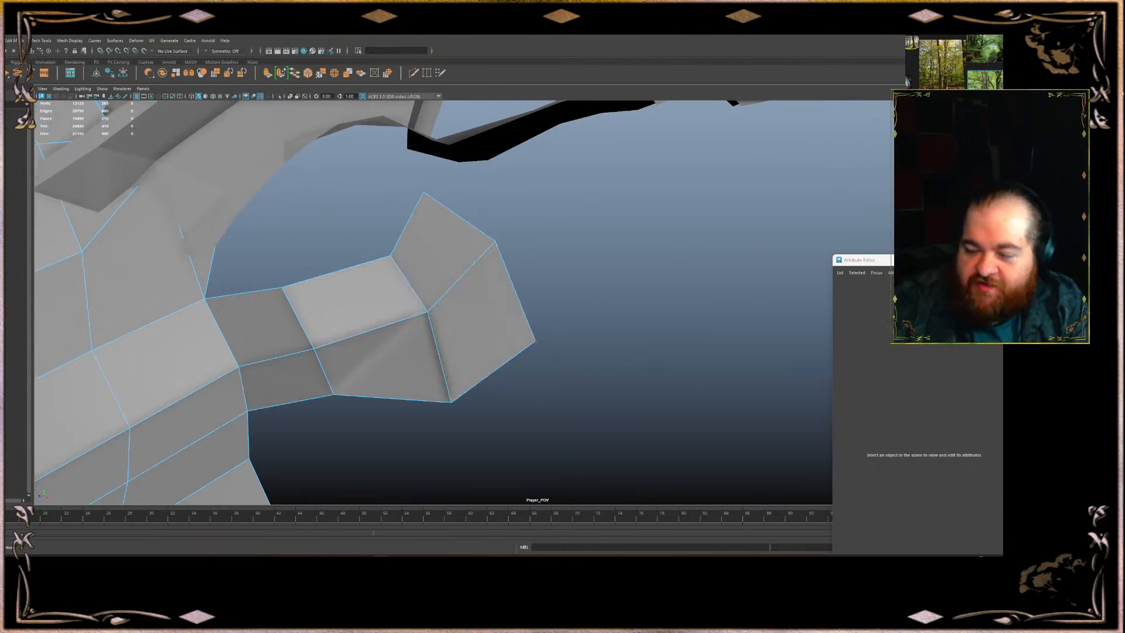
Bring the reference board over the viewport and enlarge the photo of the rocky forest stream
right_click_drag(984, 82, 773, 200)
scroll(773, 211, "down", 2)
scroll(772, 223, "up", 4)
scroll(753, 202, "down", 3)
scroll(751, 198, "up", 6)
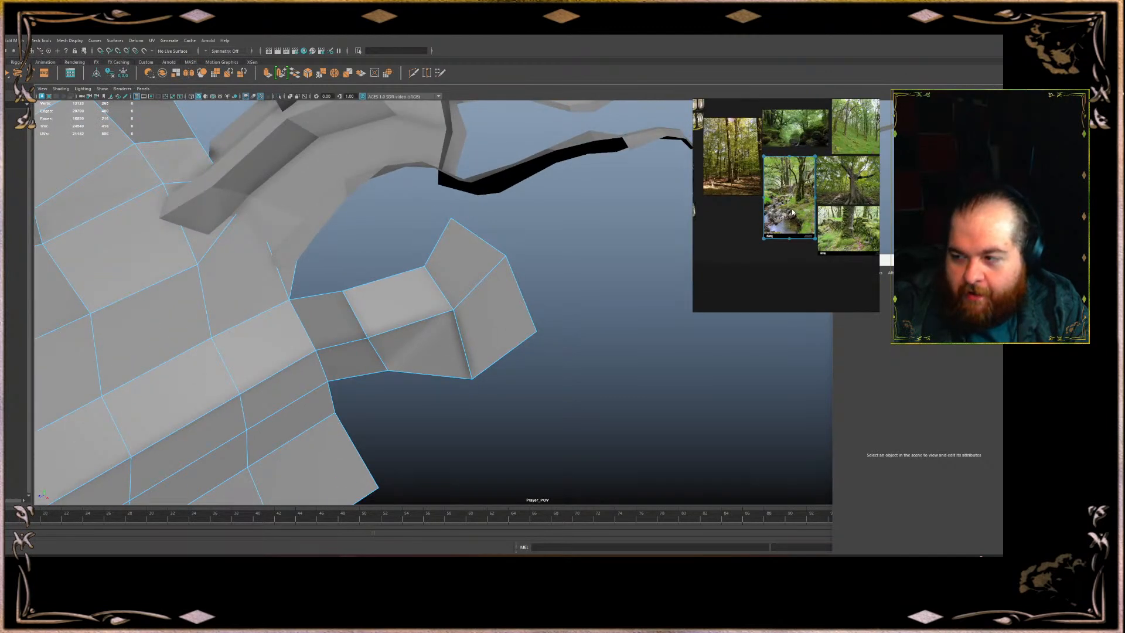
scroll(781, 223, "up", 2)
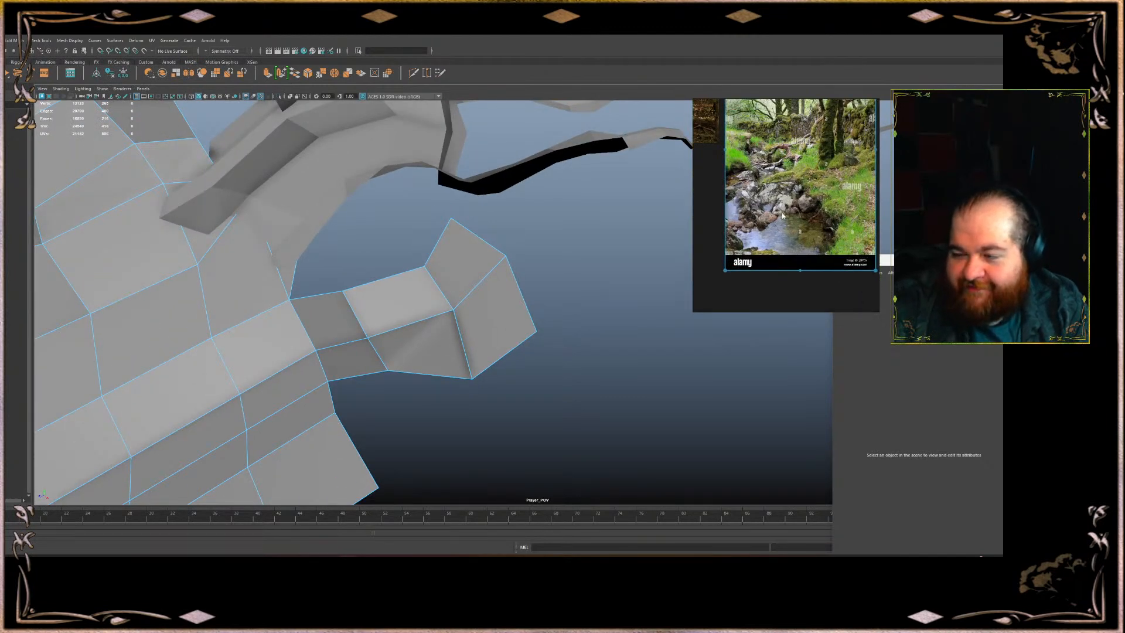
Examine the new strip of faces and the neighbouring terrain edges from several angles against the stream photo
left_click_drag(370, 312, 551, 366, "alt")
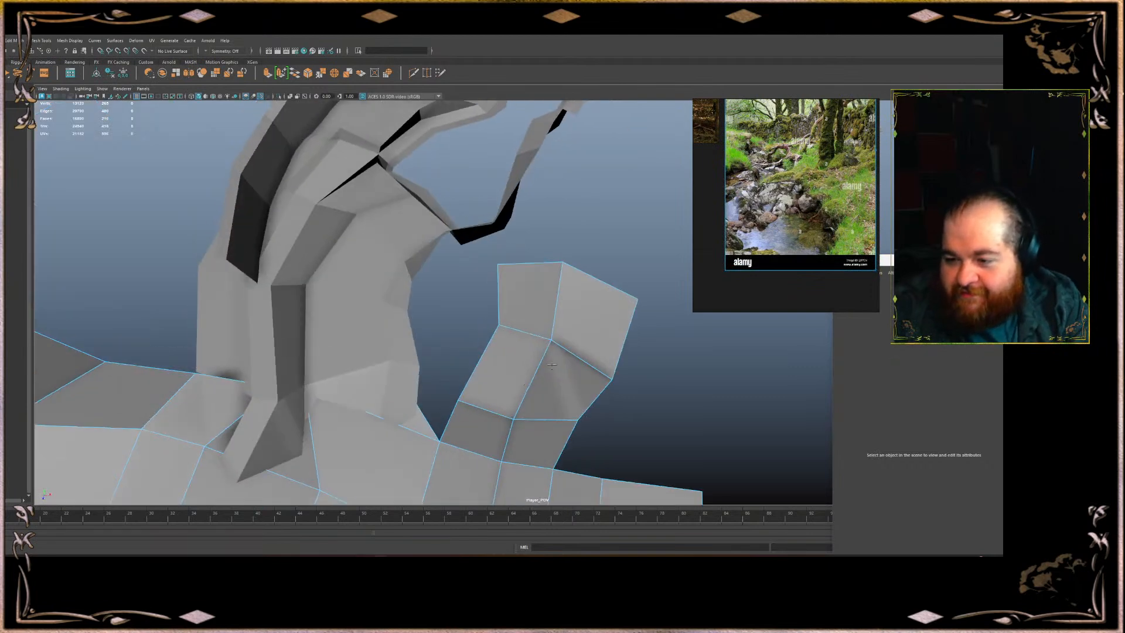
middle_click_drag(552, 366, 410, 276, "alt")
left_click_drag(410, 275, 507, 282, "alt")
middle_click_drag(506, 281, 491, 188, "alt")
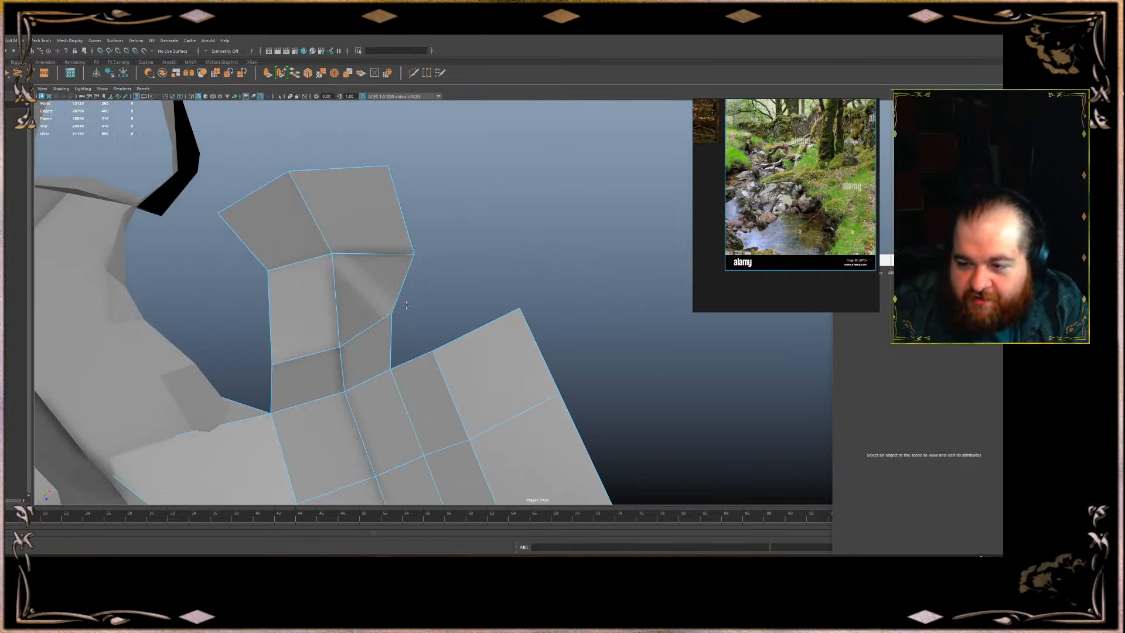
left_click_drag(387, 310, 318, 214, "alt")
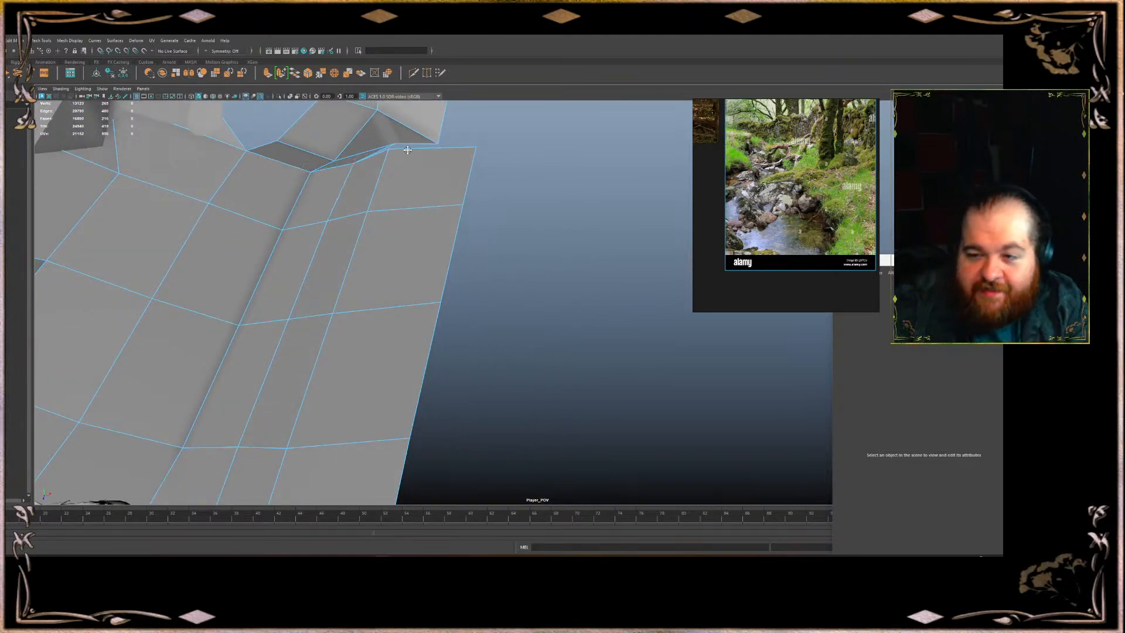
middle_click_drag(407, 150, 447, 332, "alt")
left_click_drag(447, 332, 458, 302, "alt")
left_click_drag(465, 251, 405, 275, "alt")
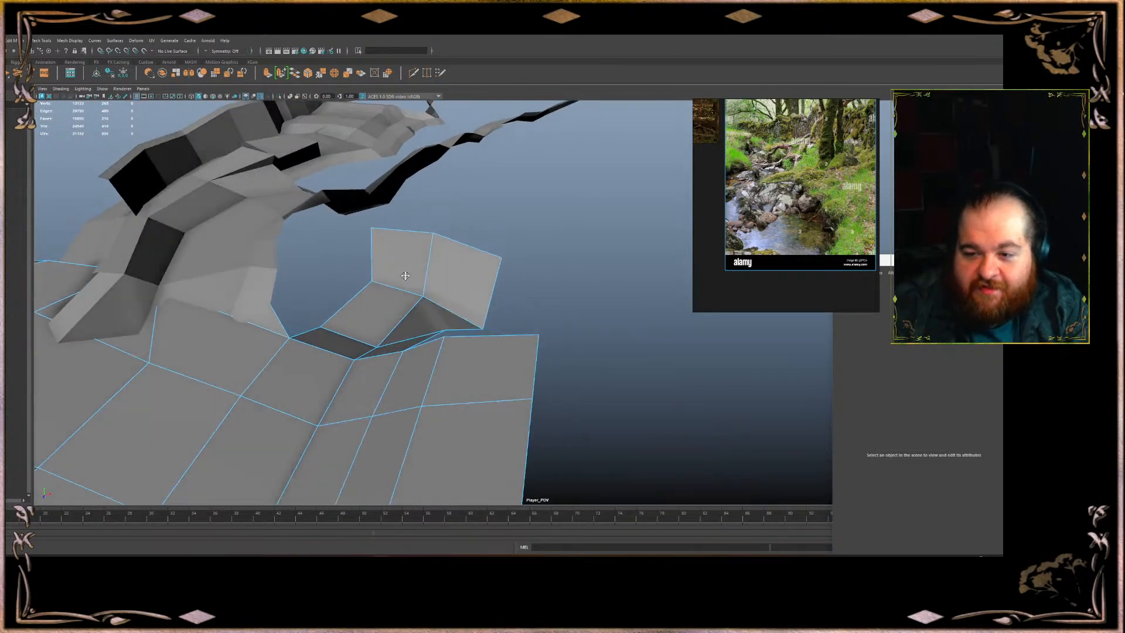
Extend faces from the strip's inner edge up towards the path and fill the corner between them and the terrain
left_click_drag(305, 326, 312, 373, "alt")
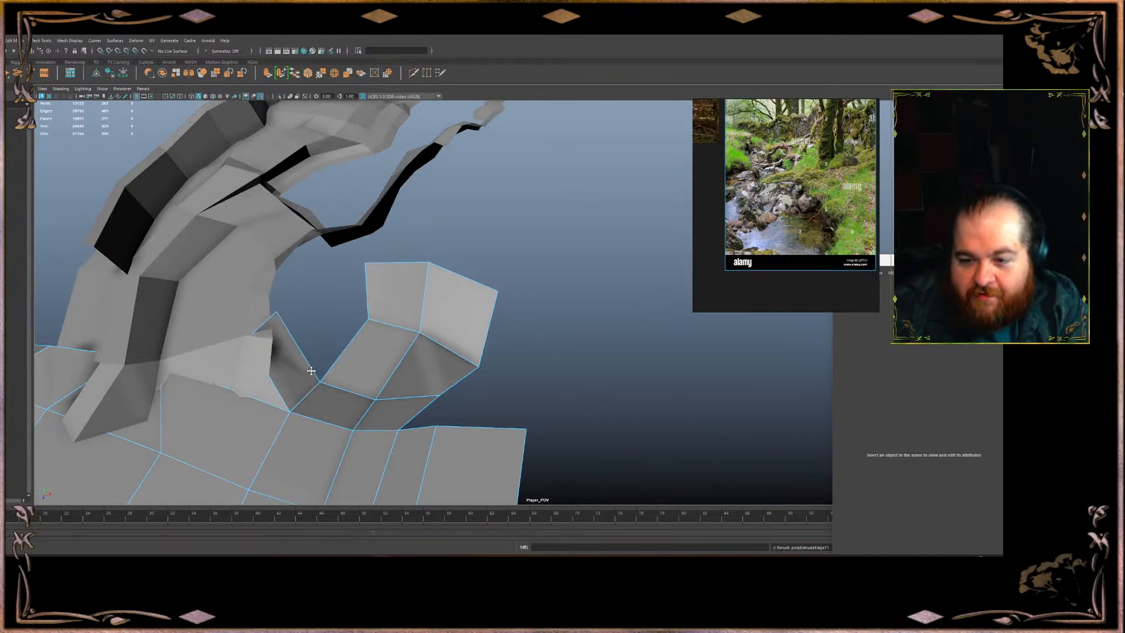
left_click_drag(270, 314, 298, 346)
middle_click_drag(298, 346, 303, 288, "alt")
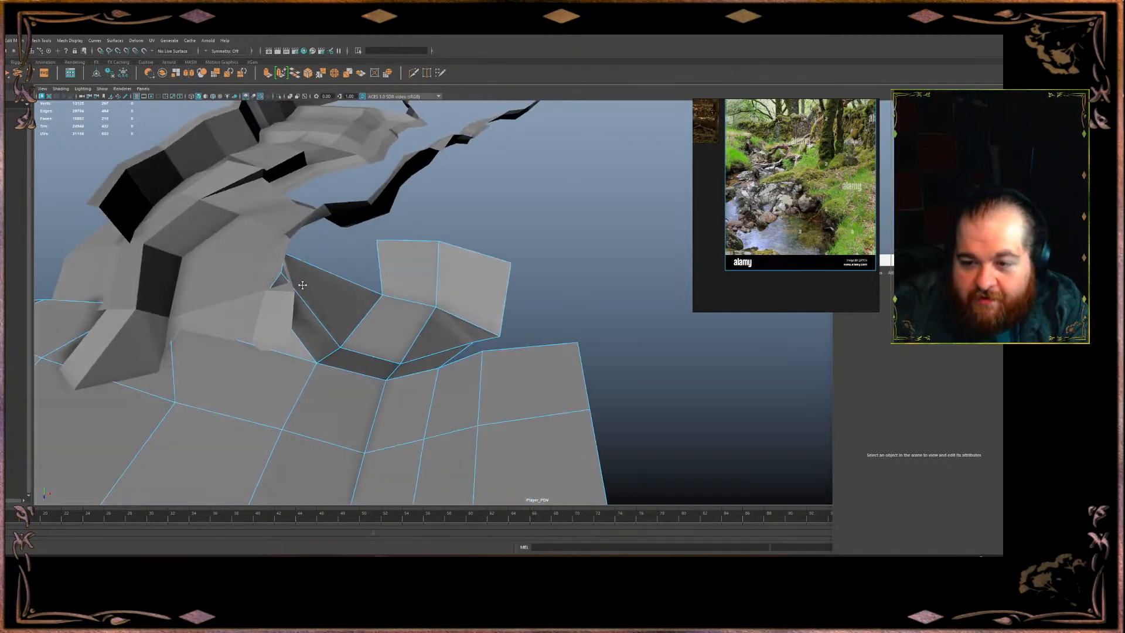
left_click_drag(303, 266, 298, 226, "alt")
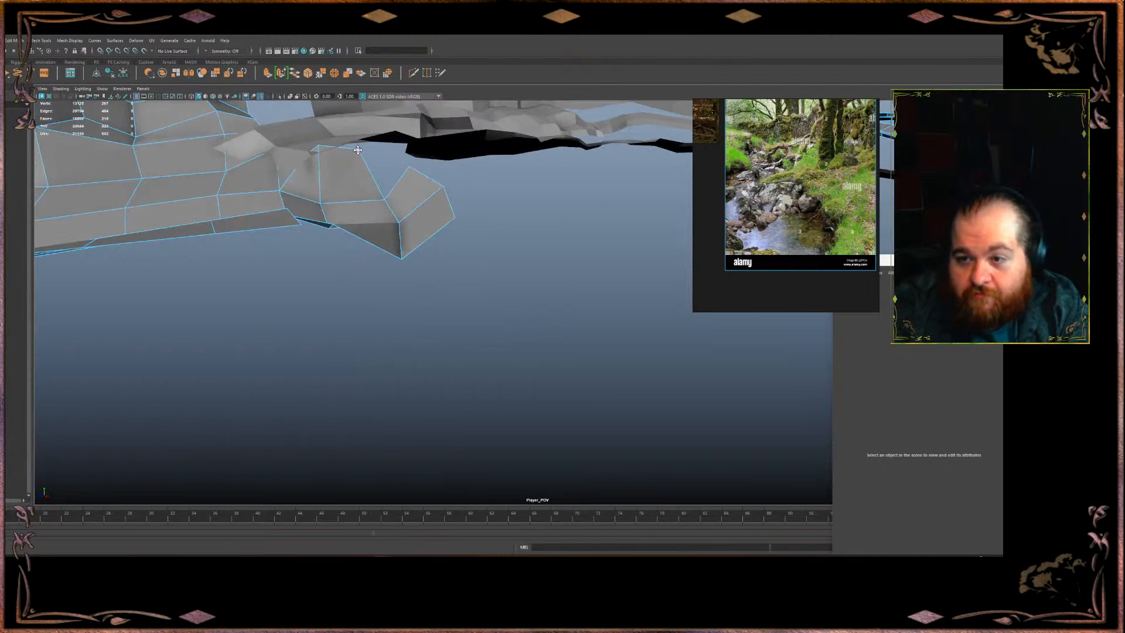
left_click_drag(362, 133, 331, 311, "alt")
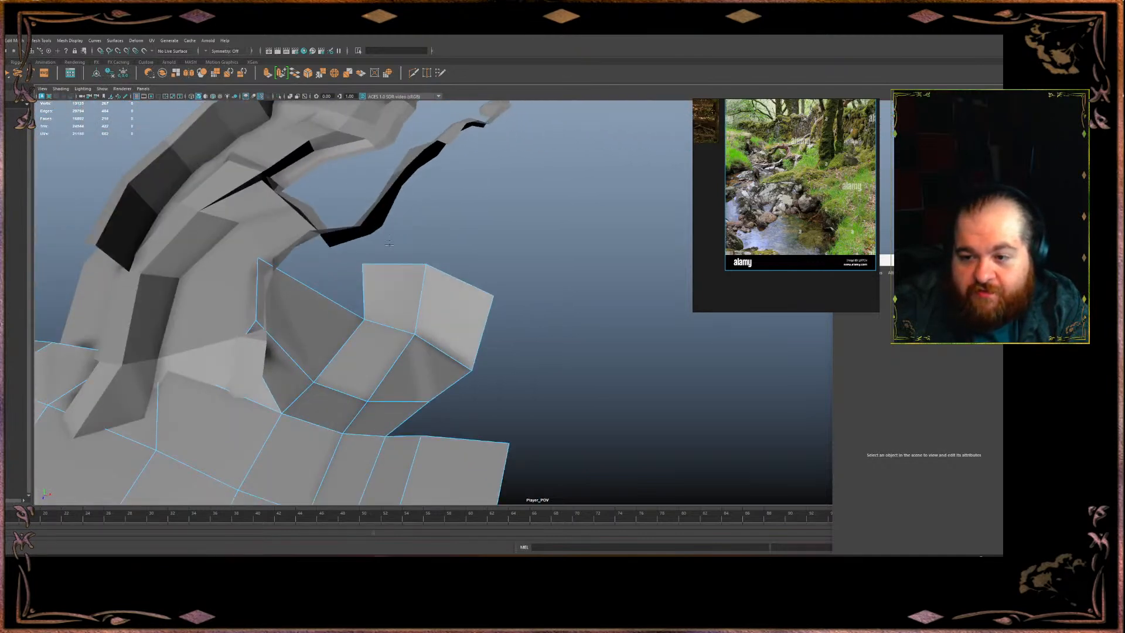
Shift the strip's inner corner vertices towards the path and close the gap to the neighbouring upright face
left_click_drag(361, 264, 365, 245)
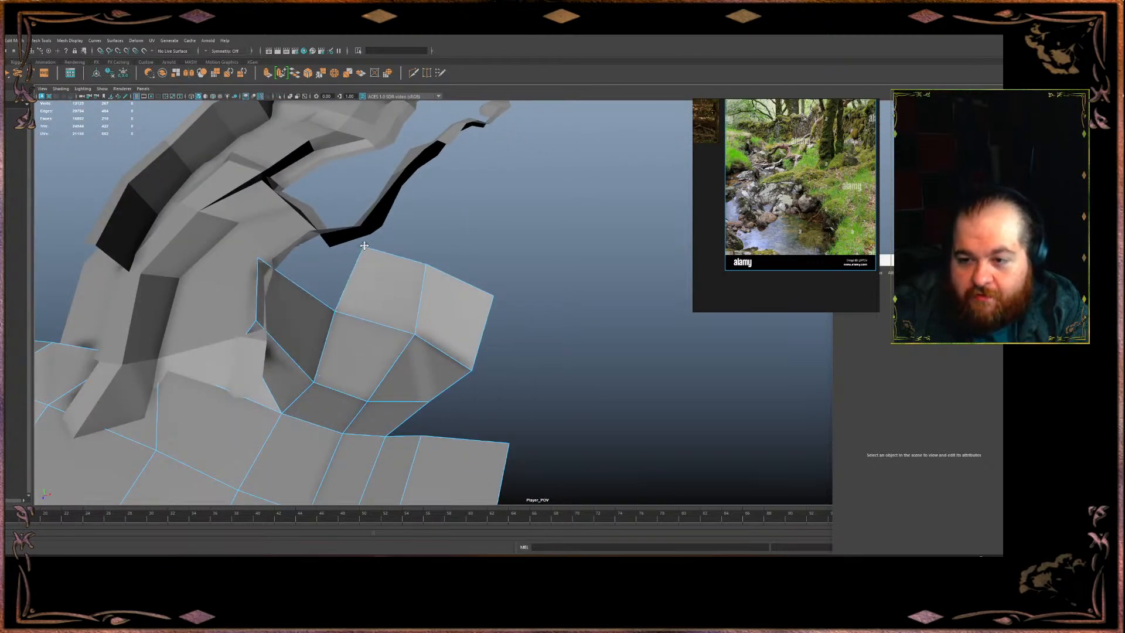
left_click_drag(334, 313, 418, 256)
mouse_move(399, 326)
left_mouse_down()
mouse_move(384, 312)
mouse_move(389, 241)
mouse_move(371, 194)
mouse_move(384, 174)
mouse_move(360, 196)
left_mouse_up()
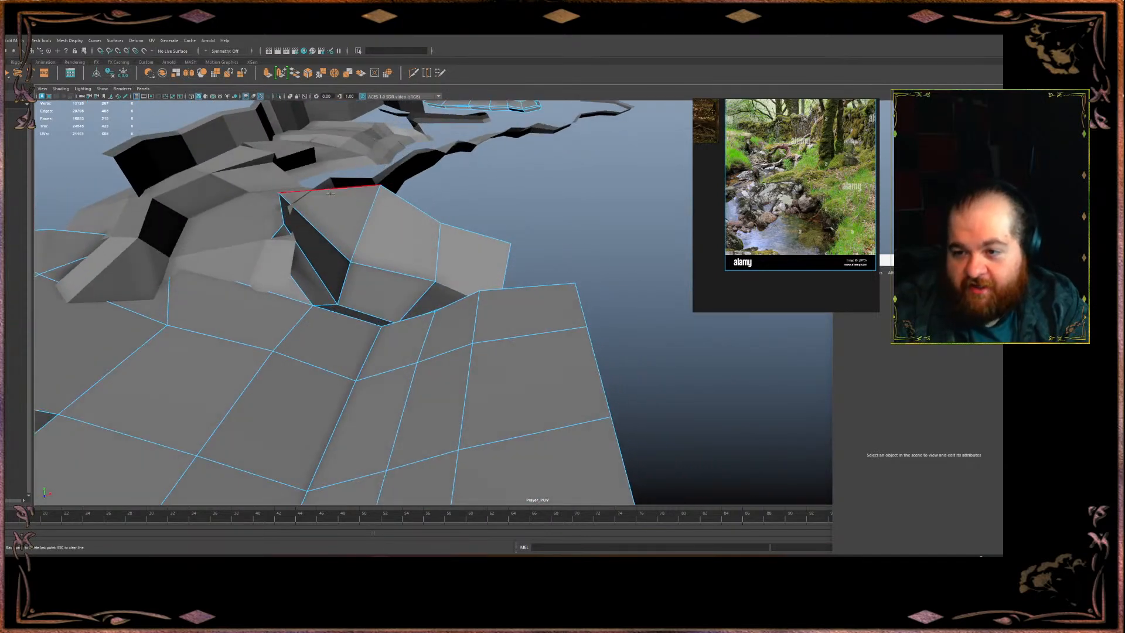
Adjust the upper rim of the newly joined faces with the Move tool, including the top corner vertex
key("w")
left_click(338, 188)
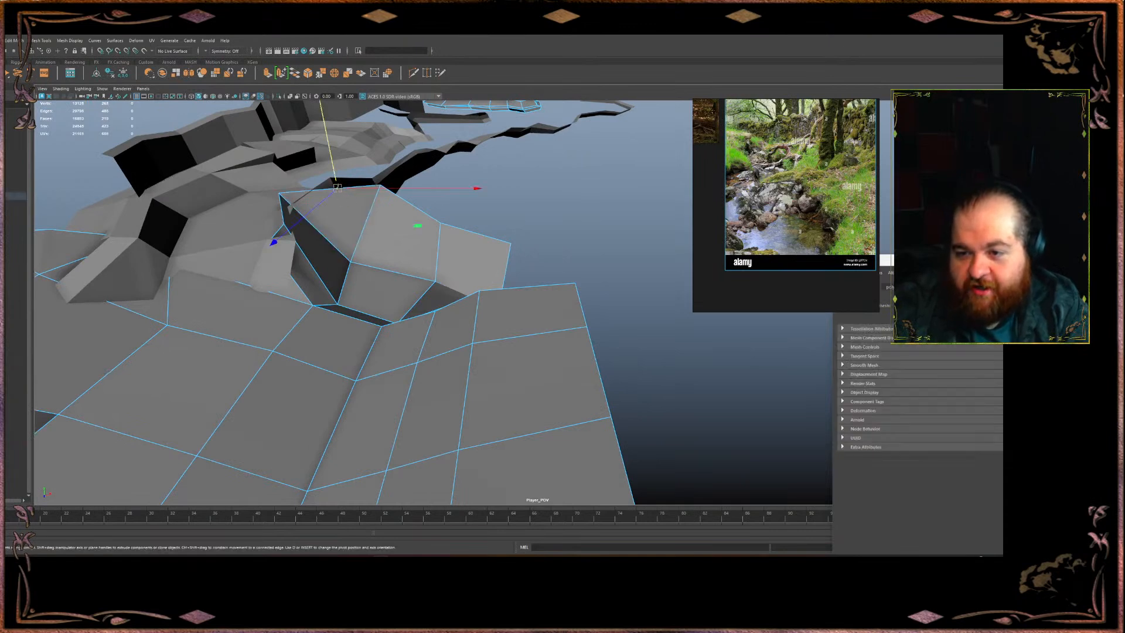
left_click_drag(359, 192, 382, 239, "alt")
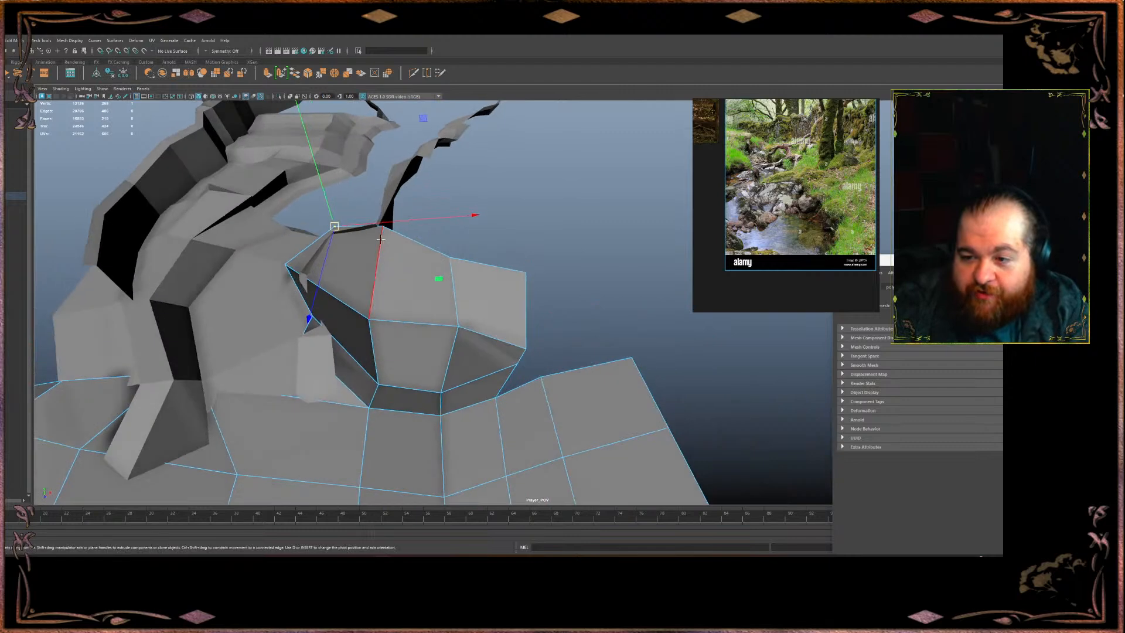
left_click(382, 225)
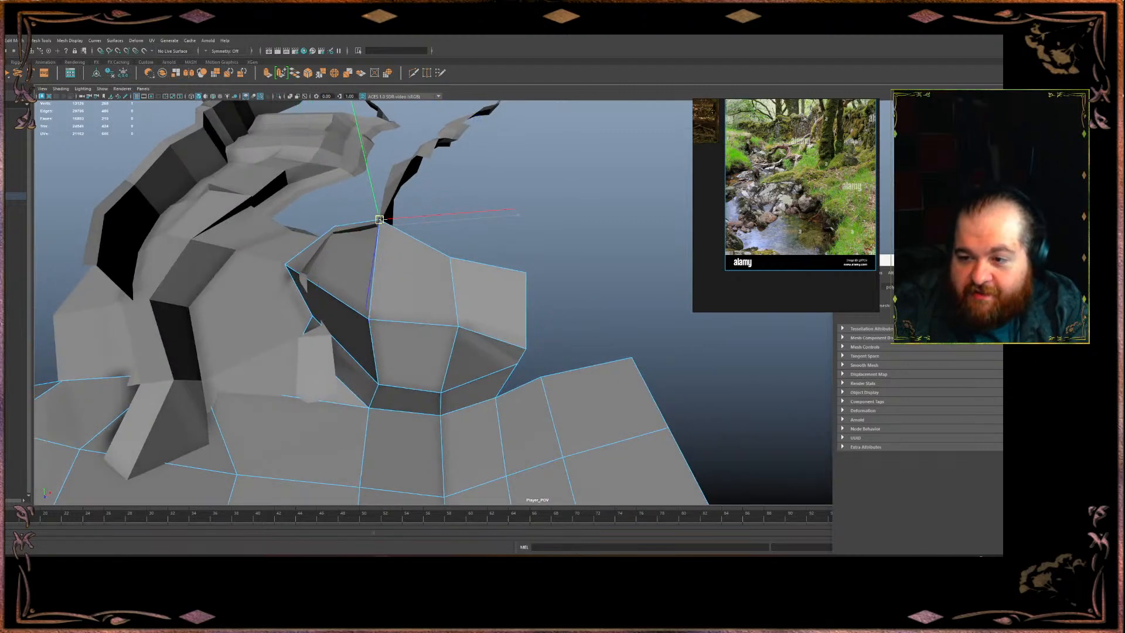
key("g")
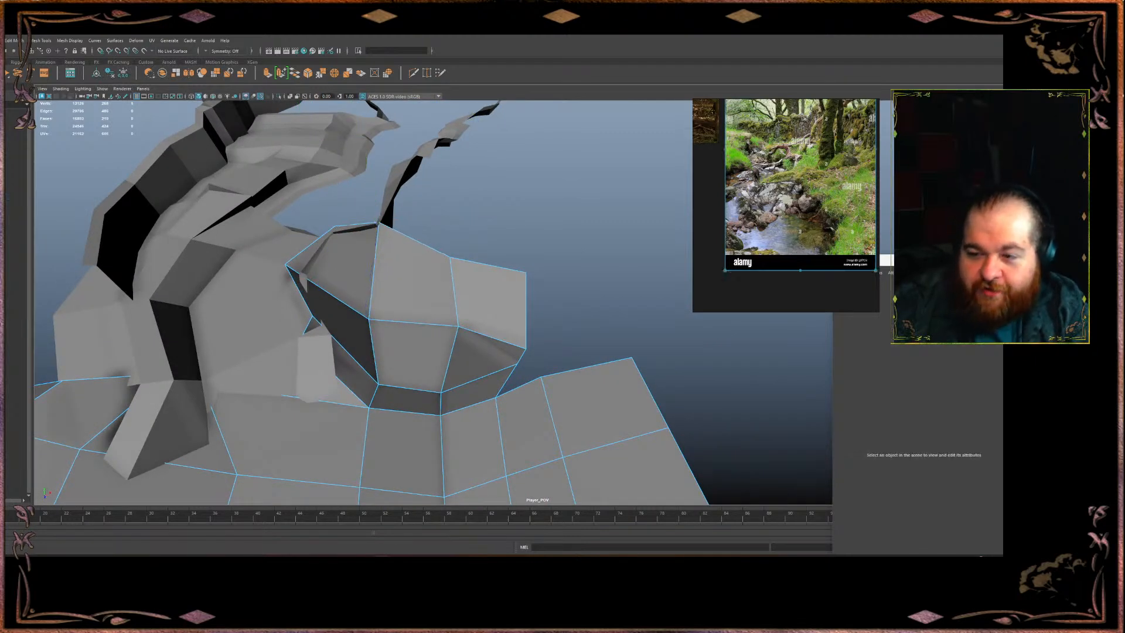
Examine the outer end of the raised faces and the open gap towards the terrain's outer edge
left_click_drag(503, 228, 408, 218, "alt")
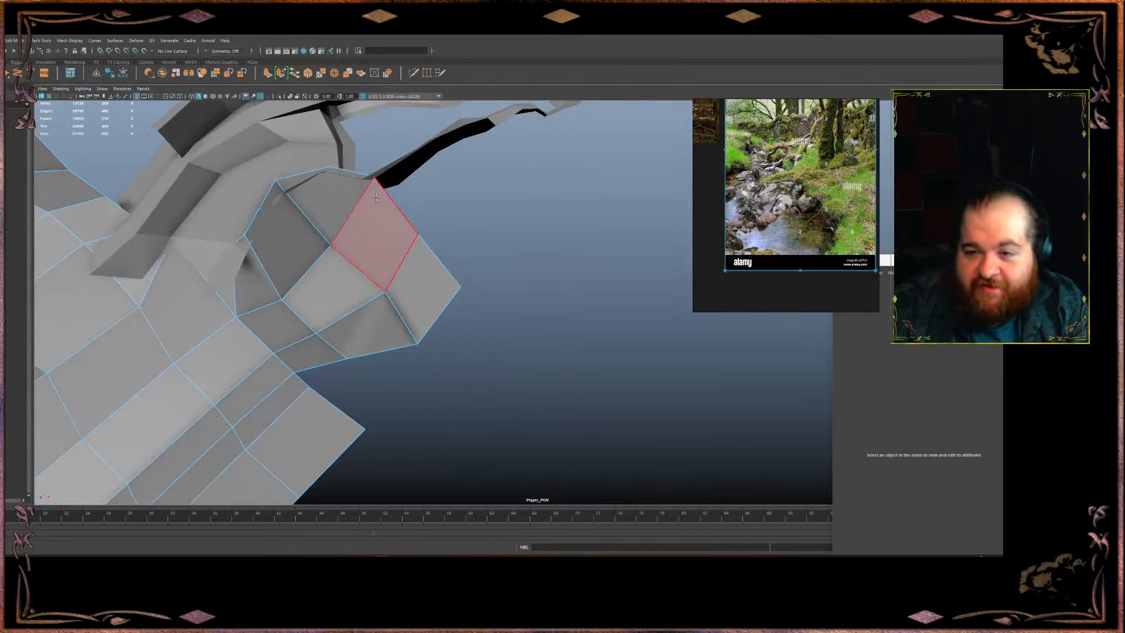
scroll(424, 179, "down", 5)
left_click_drag(424, 179, 515, 240, "alt")
scroll(562, 254, "up", 6)
scroll(562, 254, "down", 4)
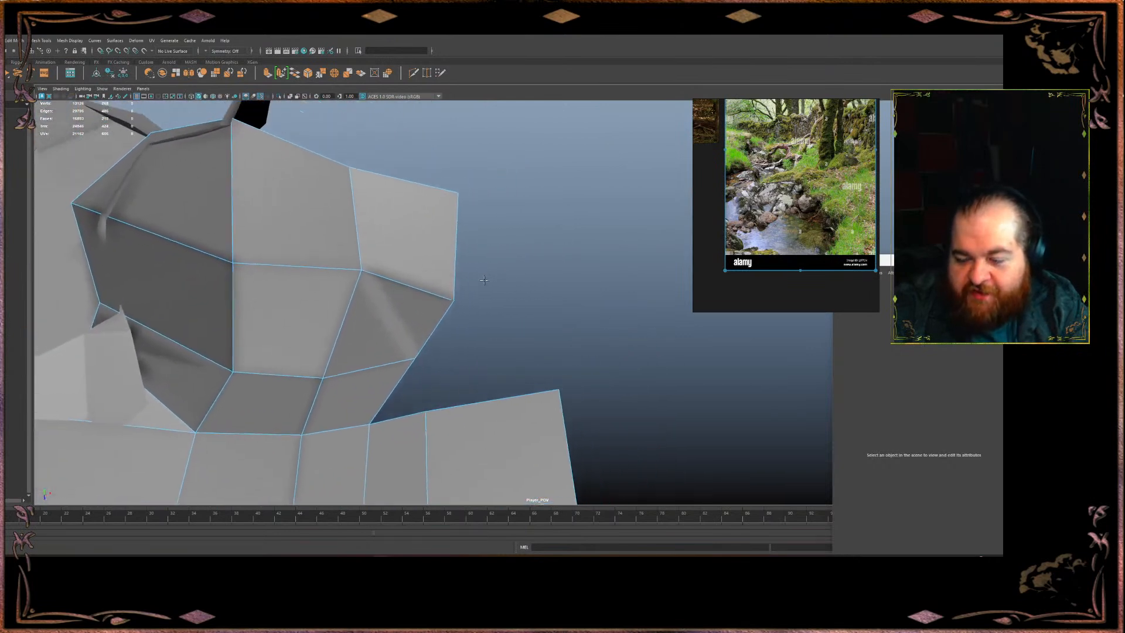
scroll(479, 267, "down", 6)
left_click_drag(480, 268, 526, 323, "alt")
scroll(529, 281, "up", 6)
scroll(529, 282, "down", 5)
scroll(430, 250, "up", 3)
mouse_move(467, 297)
left_mouse_down("alt")
mouse_move(354, 394)
mouse_move(295, 389)
mouse_move(414, 307)
mouse_move(452, 329)
mouse_move(390, 352)
mouse_move(377, 332)
mouse_move(452, 271)
left_mouse_up("alt")
Undo the first extension attempt and raise two adjoining upright faces from the terrain's outer edge opposite the path
mouse_move(450, 311)
left_mouse_down("shift")
mouse_move(454, 194)
mouse_move(467, 185)
mouse_move(471, 200)
mouse_move(445, 226)
mouse_move(477, 131)
mouse_move(424, 231)
mouse_move(470, 170)
mouse_move(540, 188)
mouse_move(671, 168)
mouse_move(592, 176)
mouse_move(522, 204)
left_mouse_up("shift")
key("ctrl+z")
left_click_drag(612, 106, 466, 167)
left_click_drag(397, 135, 424, 200)
left_click_drag(429, 243, 455, 226)
Fill the gap between the raised strip and the new upright faces with a triangle and a face above it
mouse_move(463, 231)
left_mouse_down("alt")
mouse_move(492, 224)
mouse_move(410, 209)
mouse_move(456, 241)
mouse_move(439, 222)
mouse_move(457, 275)
left_mouse_up("alt")
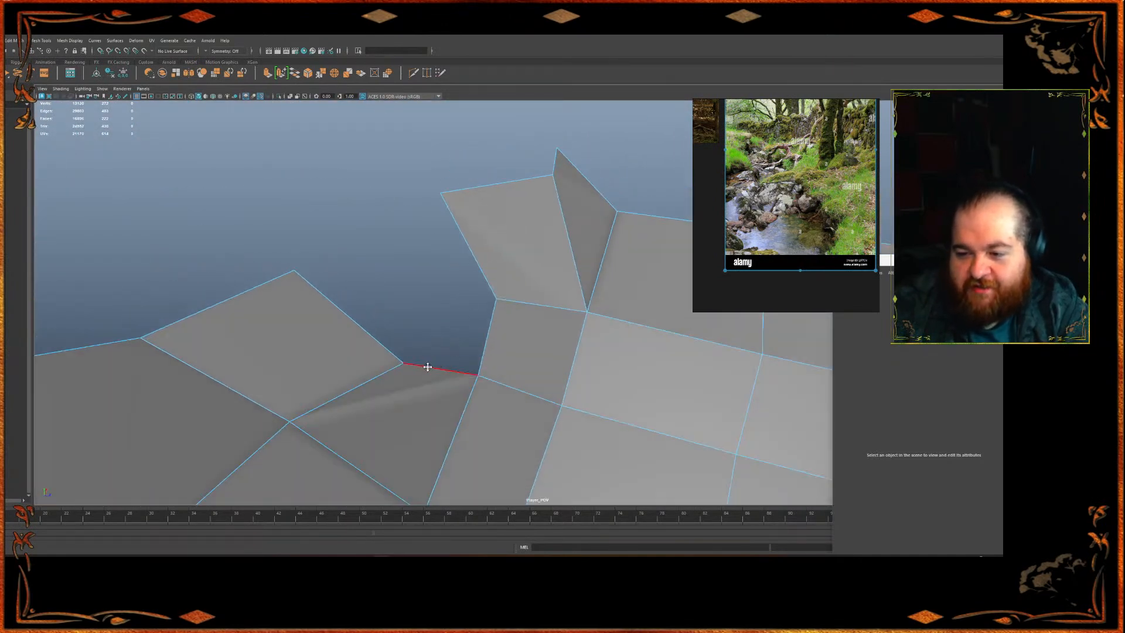
mouse_move(476, 370)
left_mouse_down()
mouse_move(467, 352)
mouse_move(495, 297)
left_mouse_up()
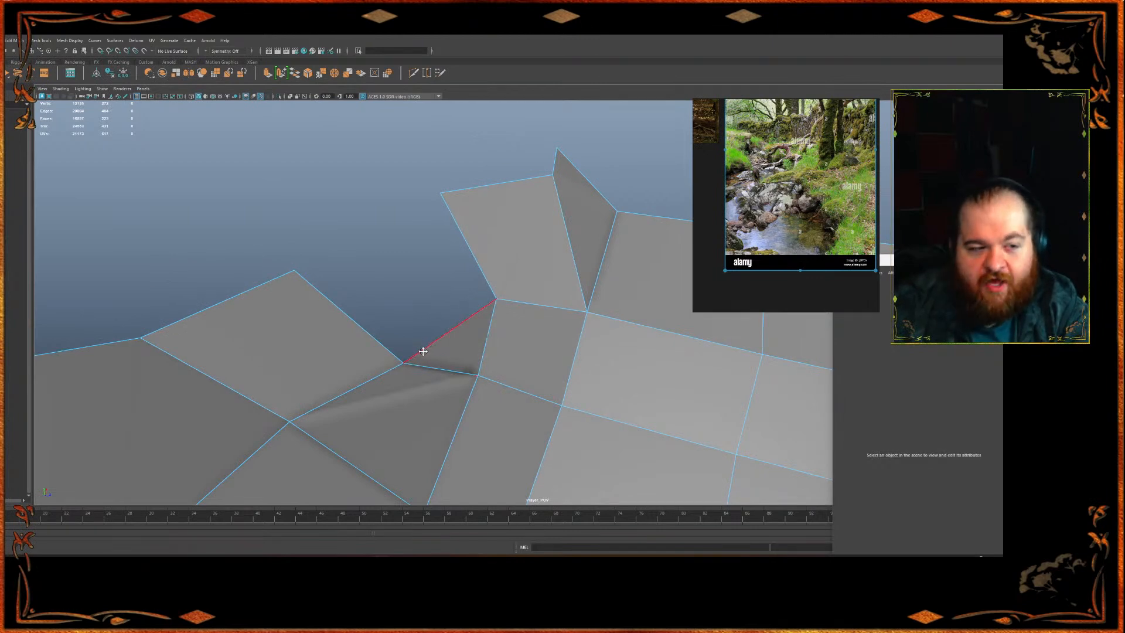
mouse_move(412, 356)
left_mouse_down()
mouse_move(396, 336)
mouse_move(432, 181)
mouse_move(474, 203)
mouse_move(508, 185)
mouse_move(497, 158)
mouse_move(443, 157)
mouse_move(389, 213)
left_mouse_up()
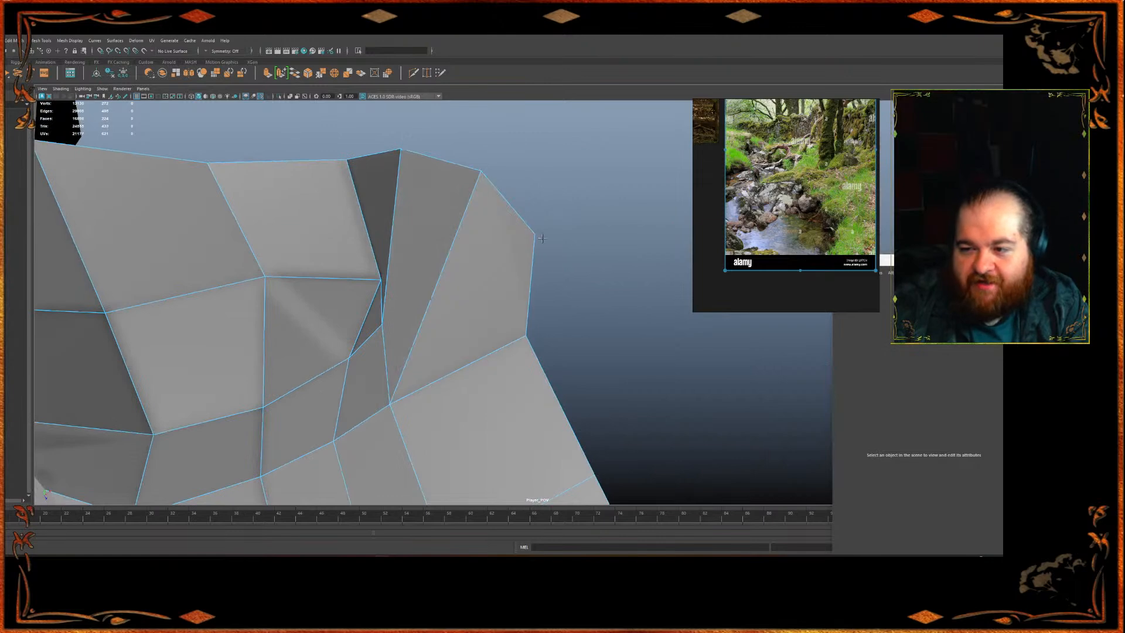
Move the outer upper corner vertex of the raised faces further outward and up to widen the last face
left_click_drag(535, 231, 589, 181)
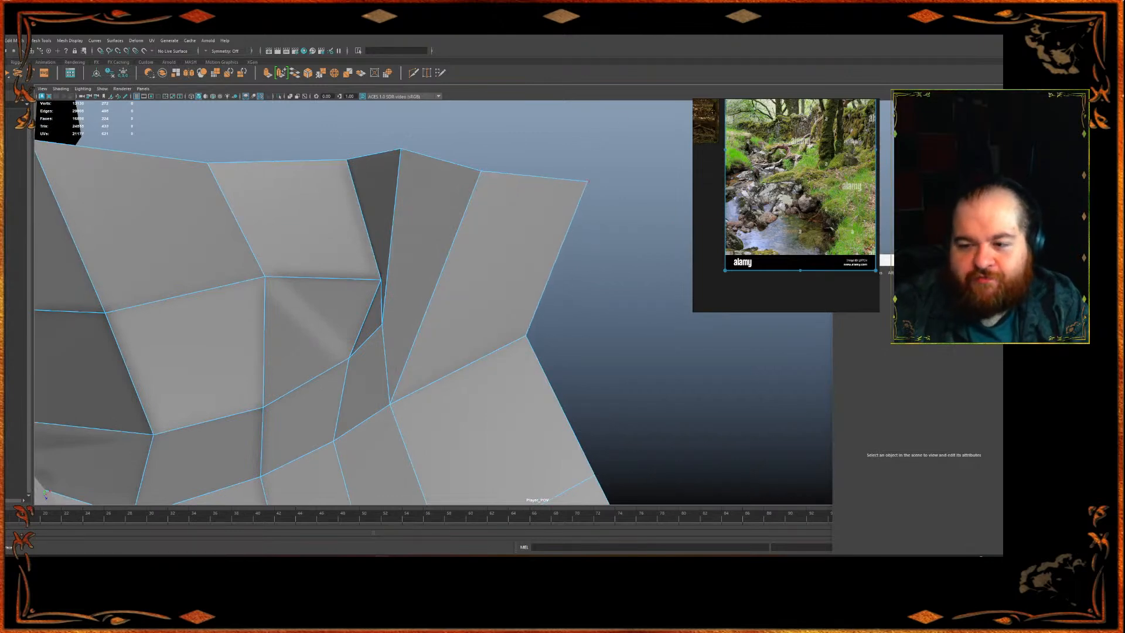
scroll(314, 288, "down", 5)
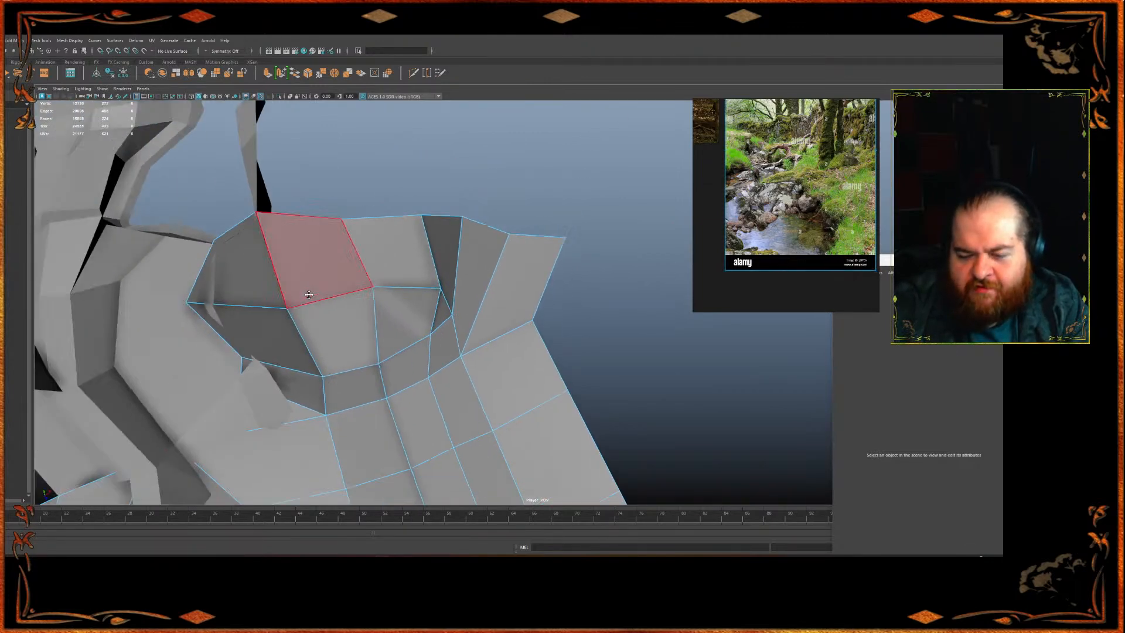
left_click_drag(322, 286, 427, 266, "alt")
right_click_drag(410, 249, 490, 183)
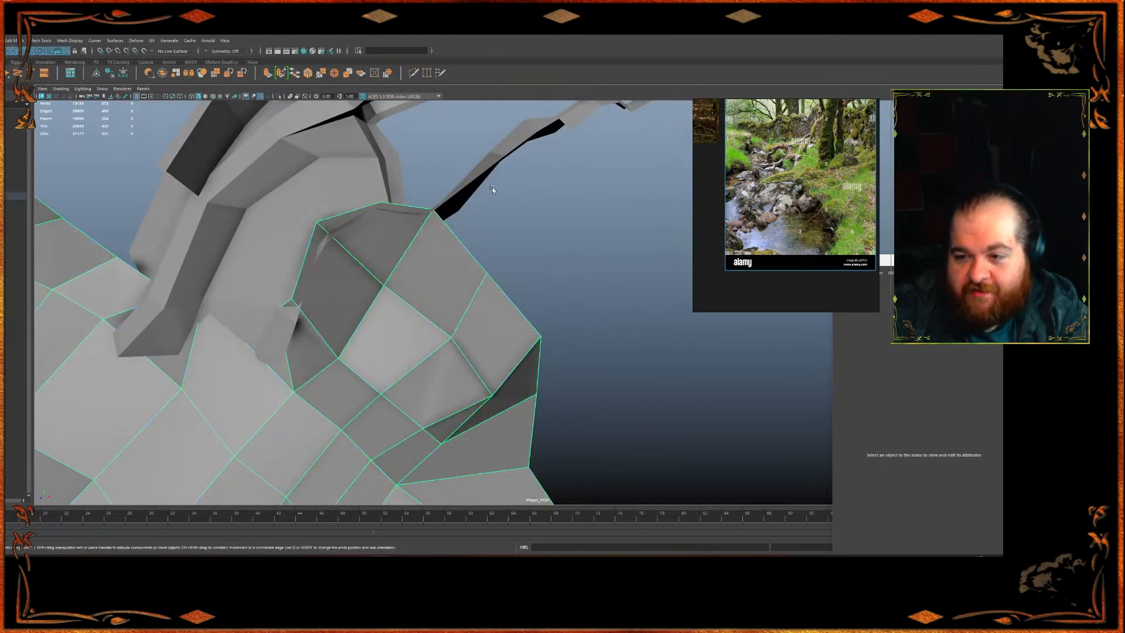
left_click(434, 234)
left_click(311, 168)
left_click_drag(323, 315, 358, 269, "alt")
left_click(348, 262, "shift")
key("F10")
left_click(338, 280)
key("F8")
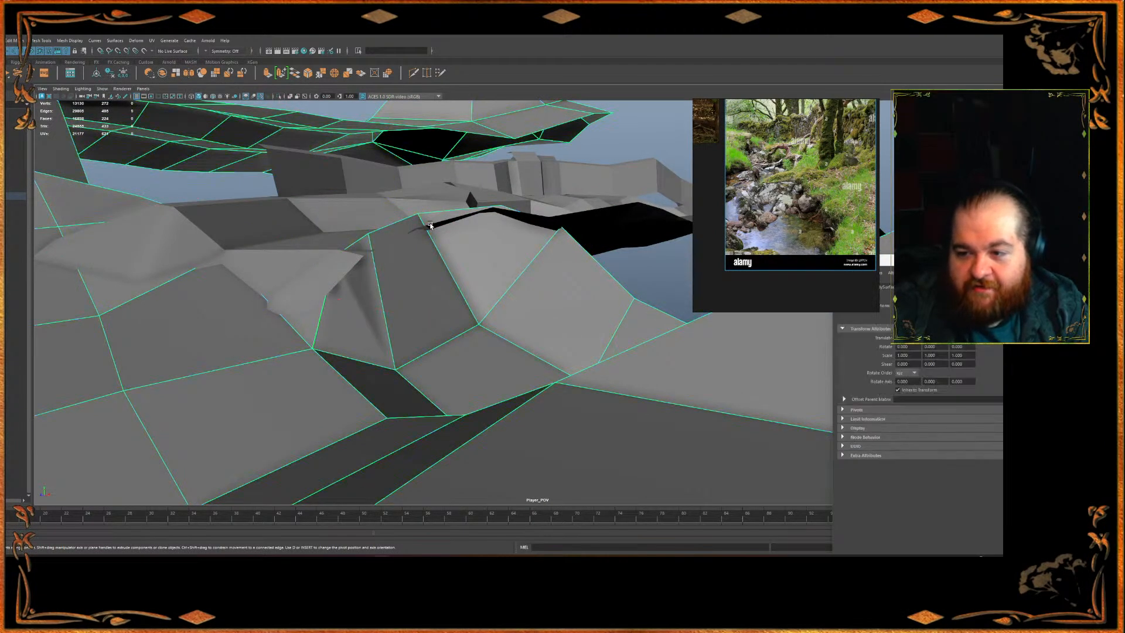
Try to extrude the path mesh's border edge beside the raised bank, then undo the extrusion
left_click(430, 225)
left_click_drag(431, 254, 355, 295, "alt")
right_click(353, 294)
left_click(353, 271)
left_click(329, 270)
left_click_drag(374, 285, 402, 251, "alt")
key("ctrl+e")
left_click_drag(410, 292, 396, 310, "alt")
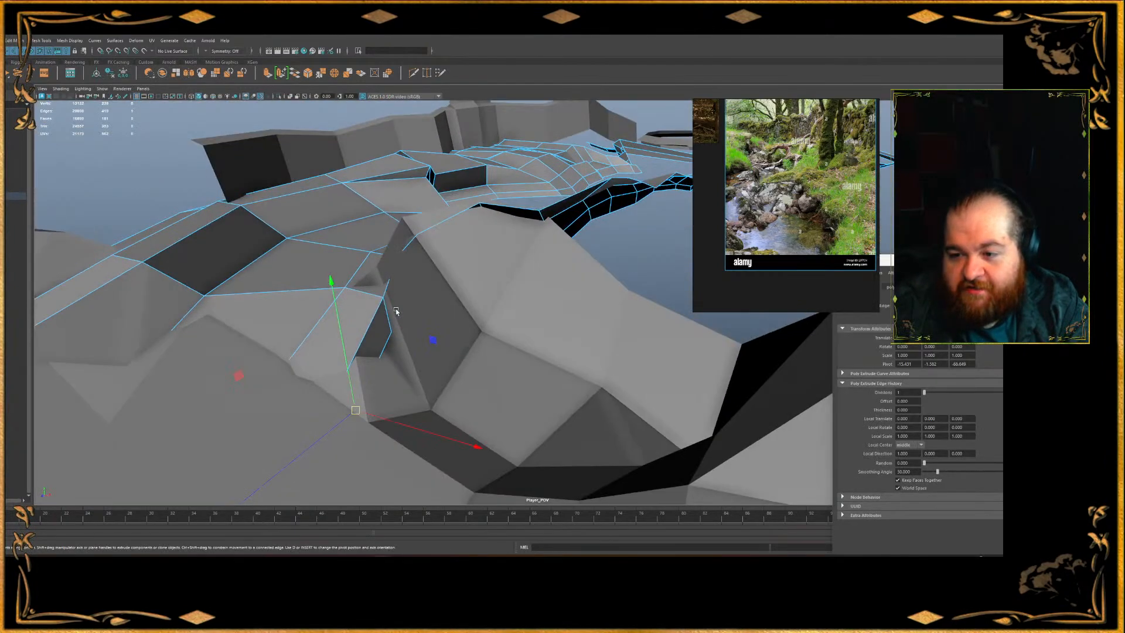
key("F8")
key("ctrl+z")
left_click_drag(384, 359, 401, 300, "alt")
key("ctrl+z")
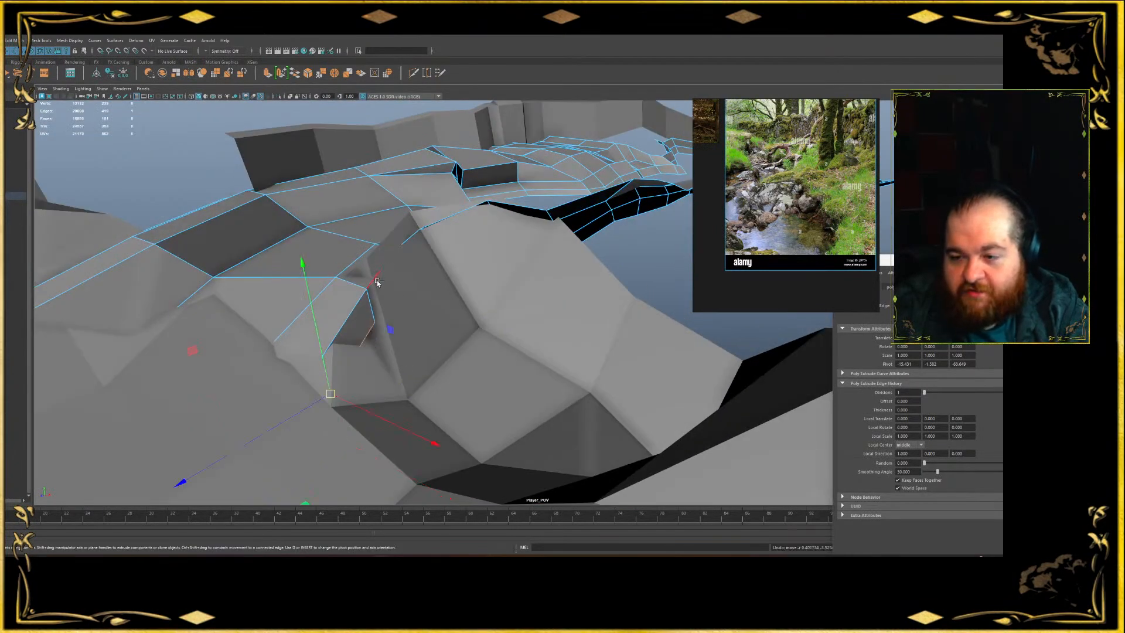
key("ctrl+z")
Extrude the path mesh's border edges where they meet the bank, forming short faces that overlap the raised terrain
left_click(364, 298)
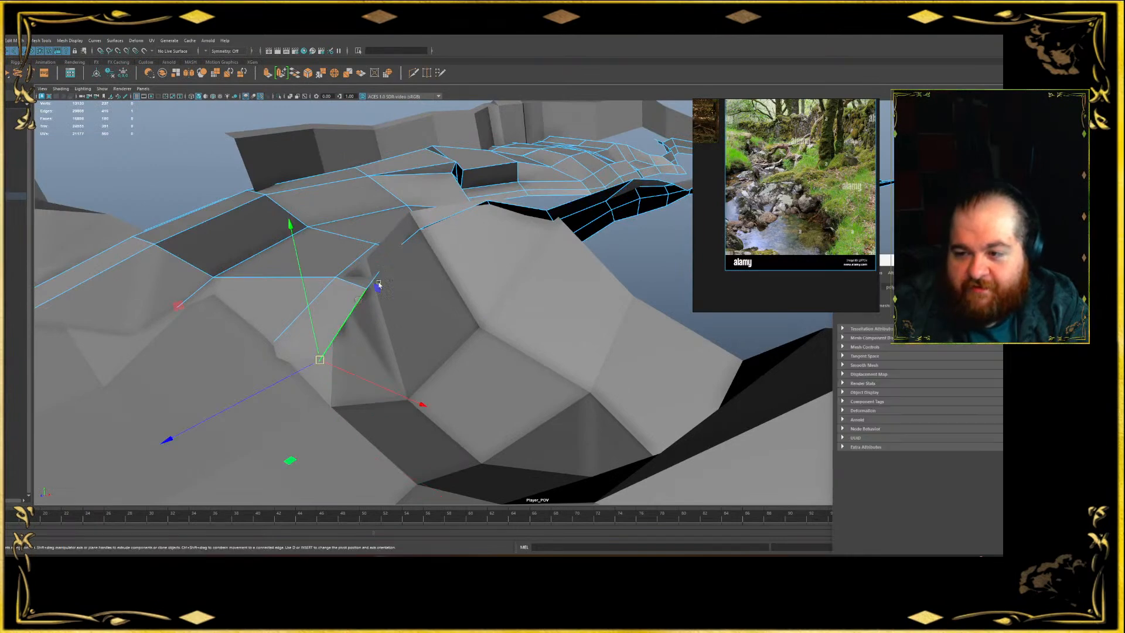
left_click(521, 207)
left_click_drag(386, 327, 507, 291, "alt")
left_click_drag(434, 289, 525, 300, "shift")
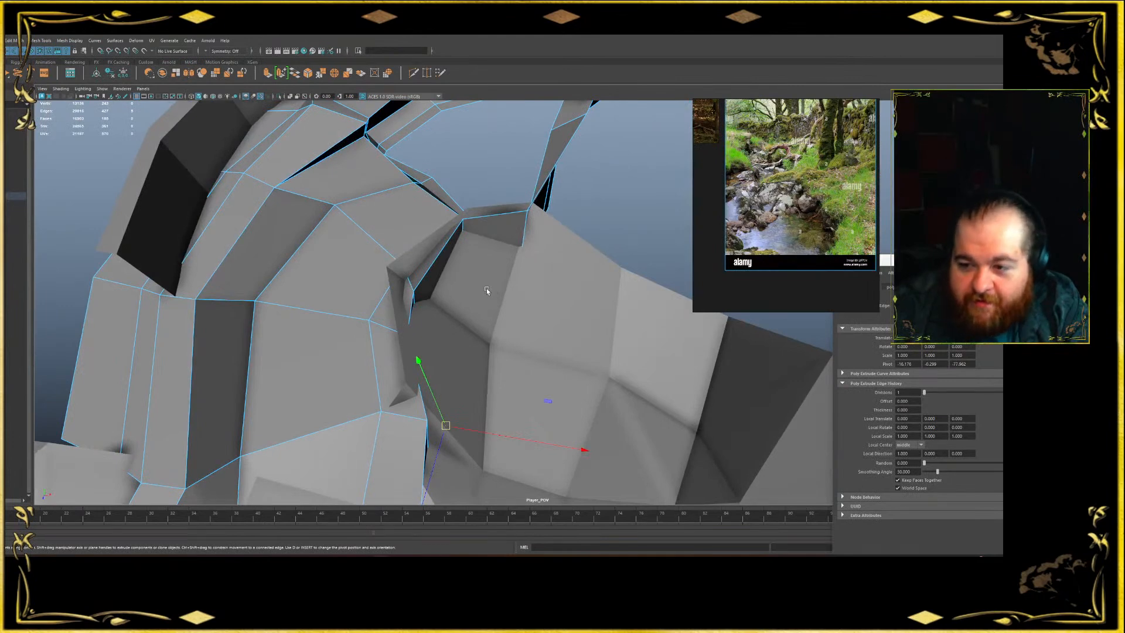
key("F8")
Extrude the terrain's rim edges along the side of the raised bank that faces the path
left_click(511, 271)
right_click_drag(511, 271, 503, 234)
left_click(487, 212)
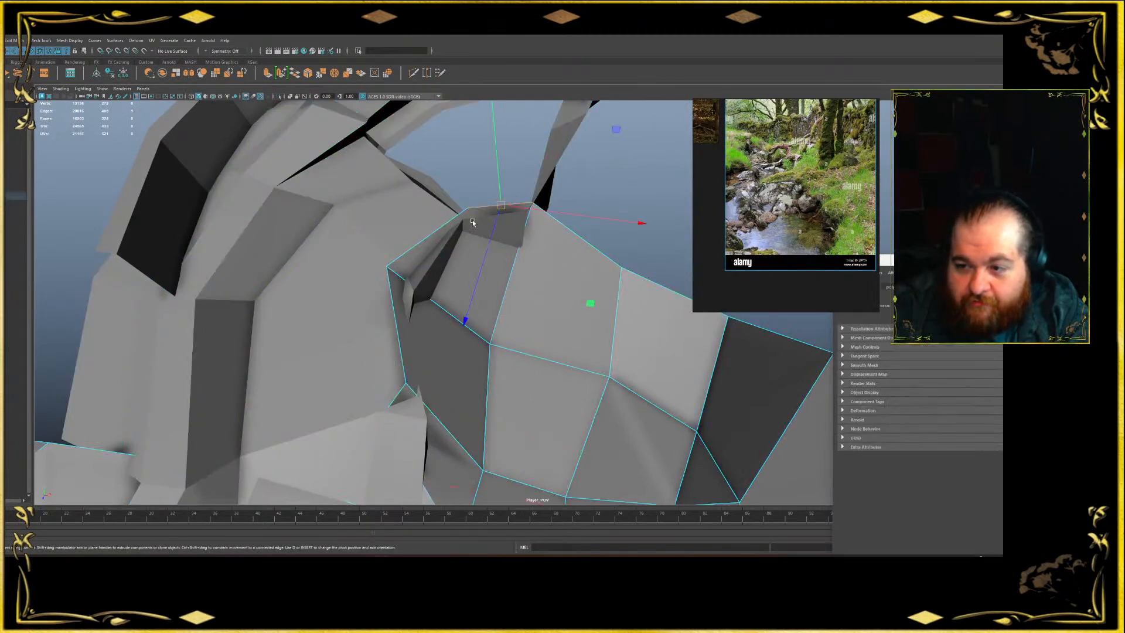
left_click(393, 323, "shift")
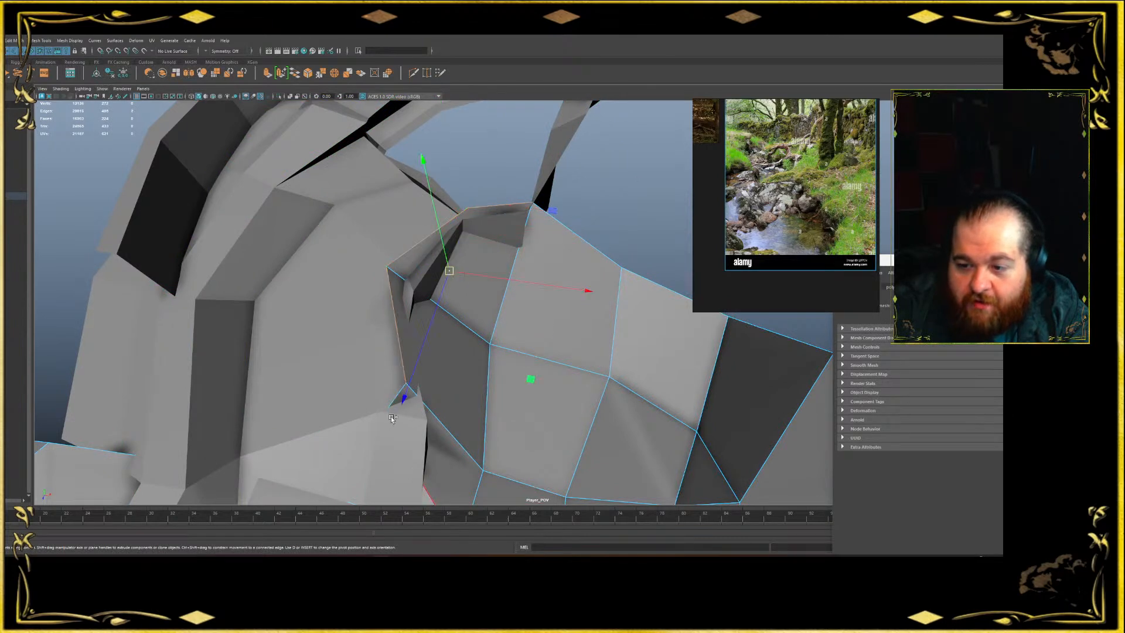
left_click(392, 407, "shift")
middle_click_drag(380, 335, 368, 265, "alt")
left_click_drag(368, 265, 419, 270, "alt")
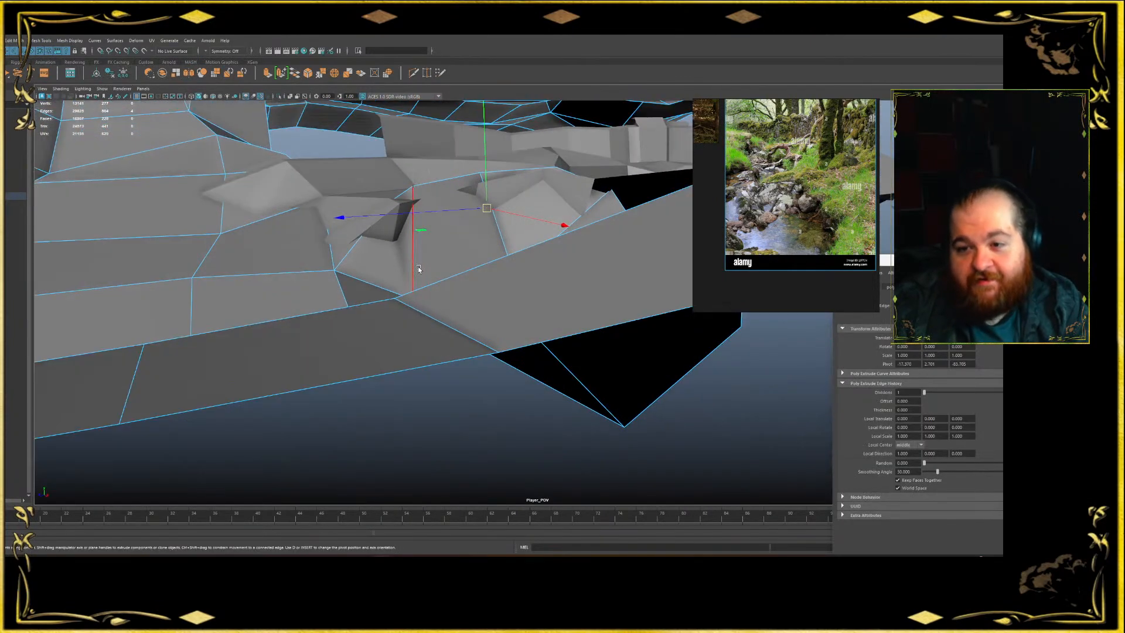
right_click_drag(420, 229, 480, 185)
left_click(745, 471)
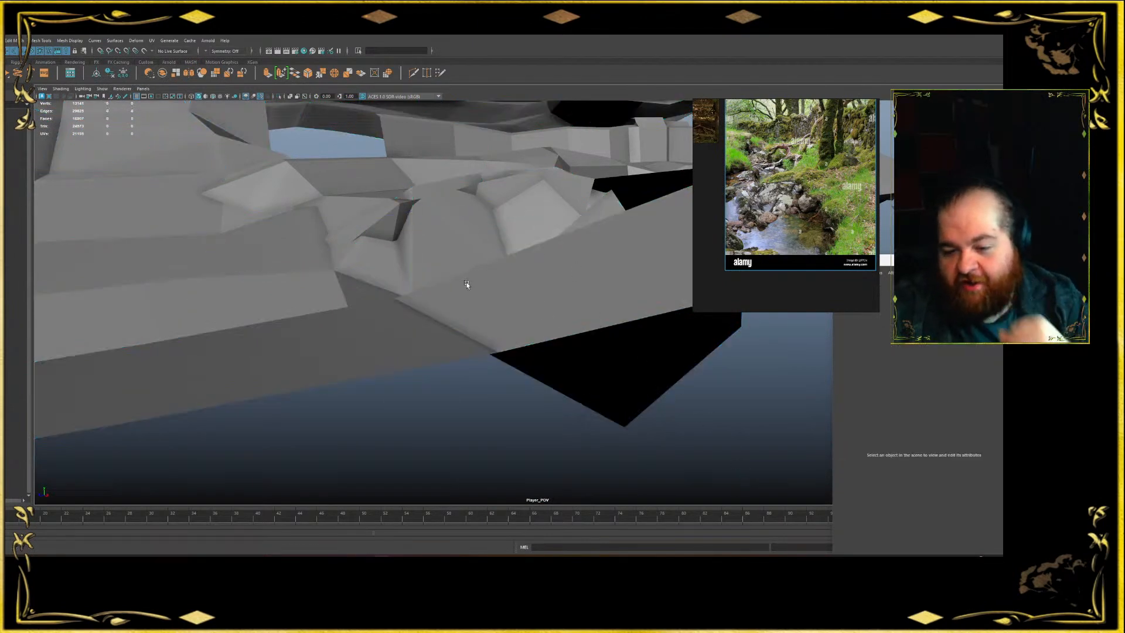
Examine the raised bank and its junction with the path mesh from close up and from above
scroll(467, 285, "down", 4)
left_click_drag(666, 386, 434, 254, "alt")
left_click(418, 239)
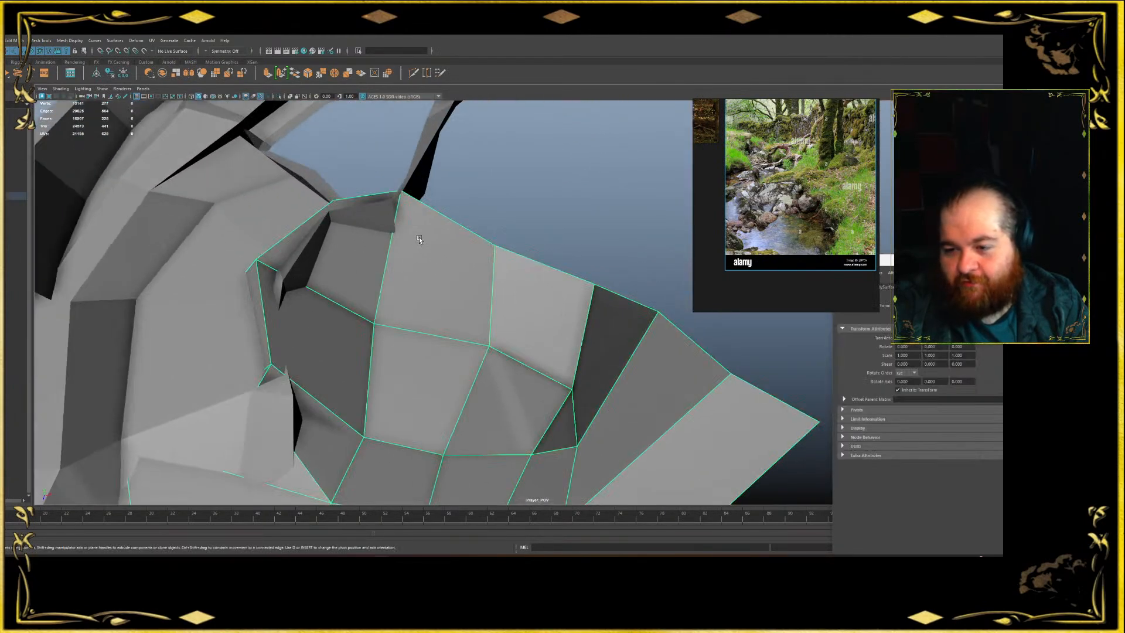
left_click_drag(419, 239, 395, 260, "alt")
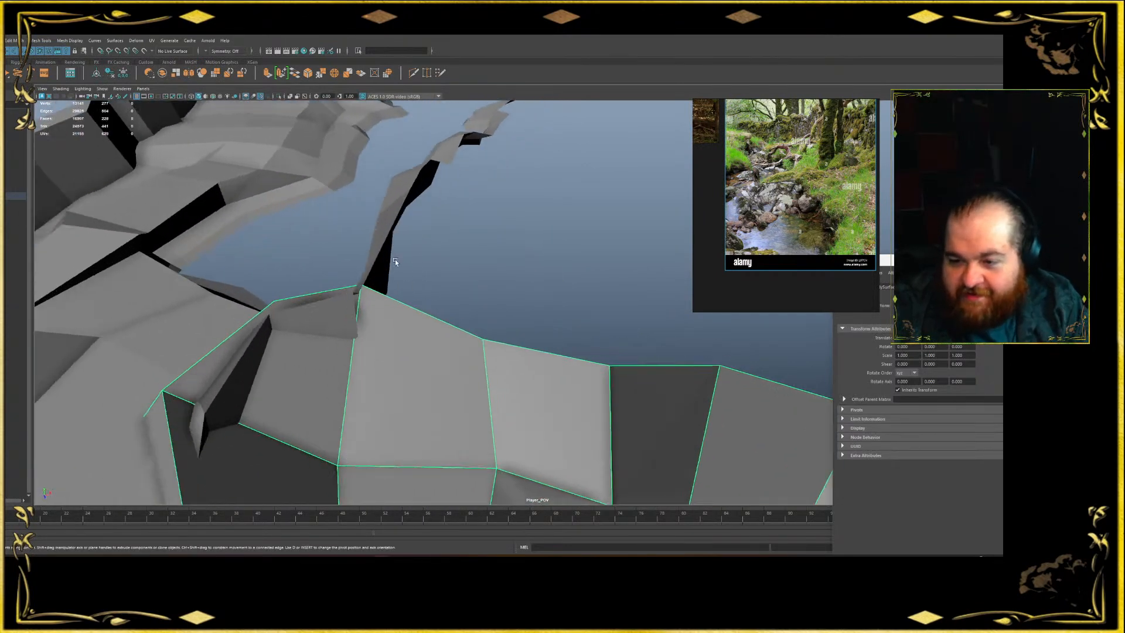
left_click(316, 325)
right_click(327, 318)
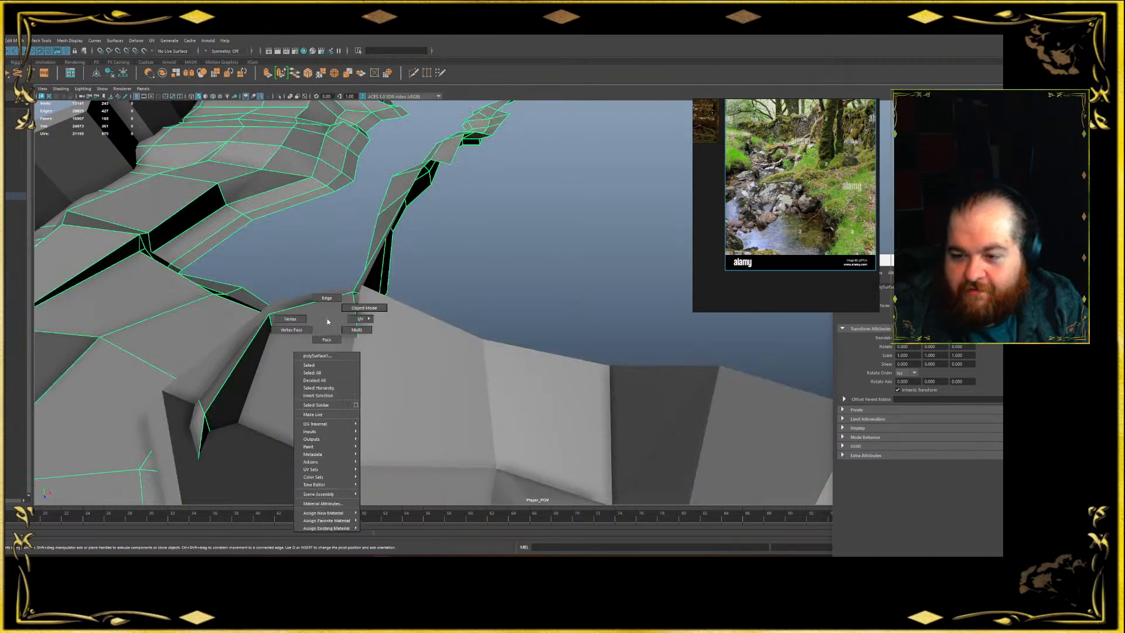
left_click(399, 319)
scroll(401, 195, "down", 8)
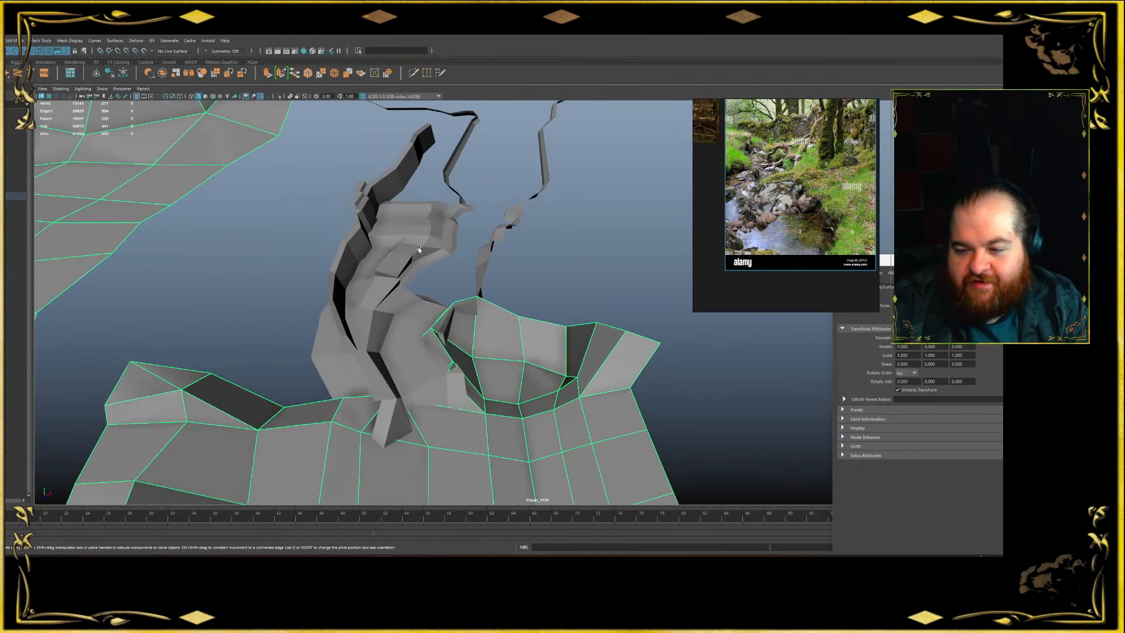
left_click_drag(418, 245, 505, 368, "alt")
middle_click_drag(505, 368, 453, 179, "alt")
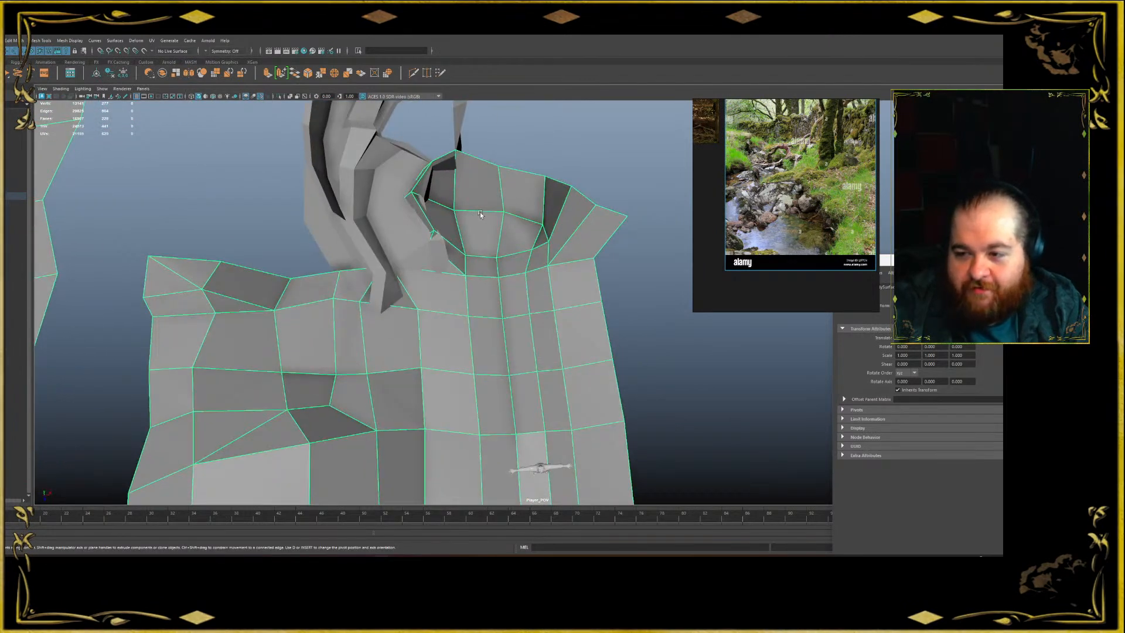
Frame the character and inspect the surrounding terrain from behind it
left_click(663, 310)
left_click_drag(663, 311, 539, 283, "alt")
scroll(526, 255, "up", 5)
middle_click_drag(465, 251, 526, 205, "alt")
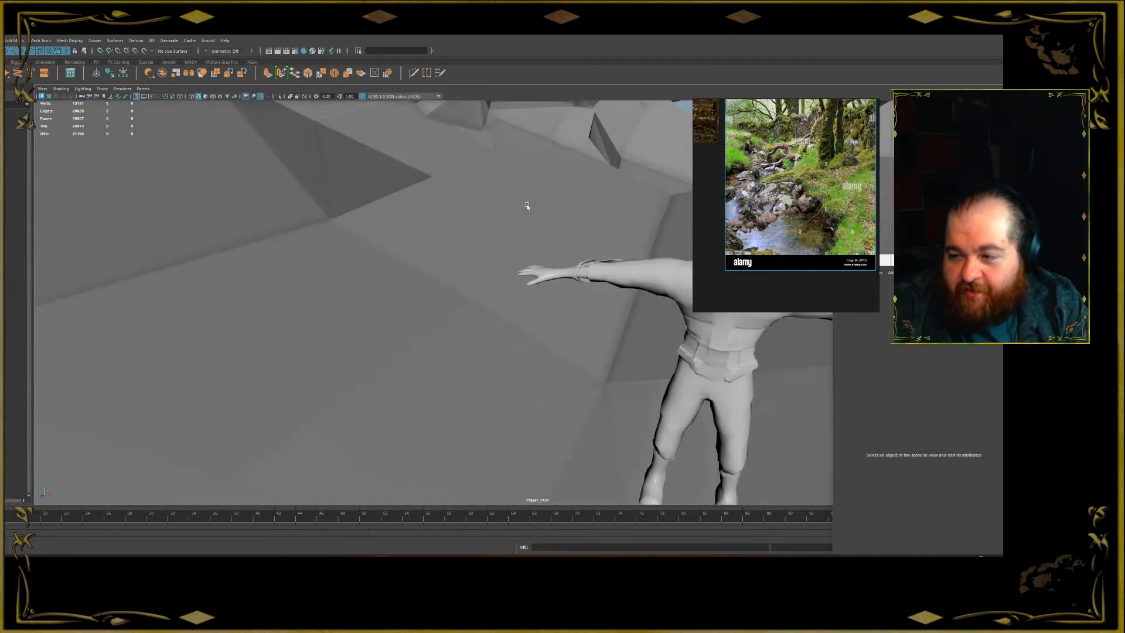
scroll(562, 223, "down", 5)
left_click(627, 282)
key("f")
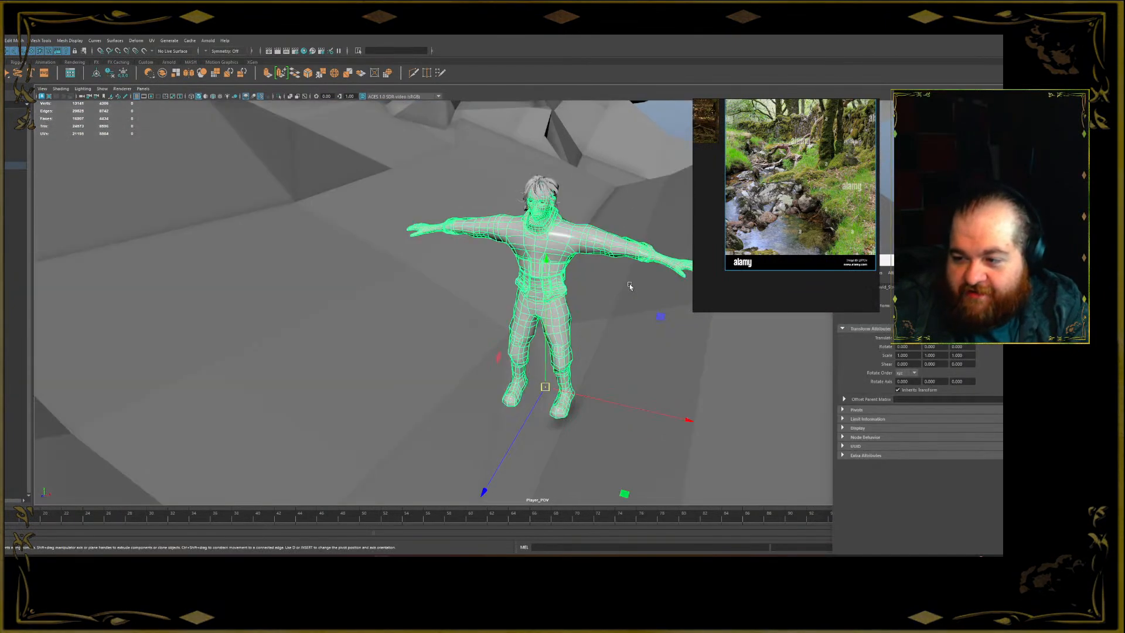
left_click_drag(503, 276, 356, 273, "alt")
middle_click_drag(410, 287, 395, 324, "alt")
scroll(522, 214, "up", 5)
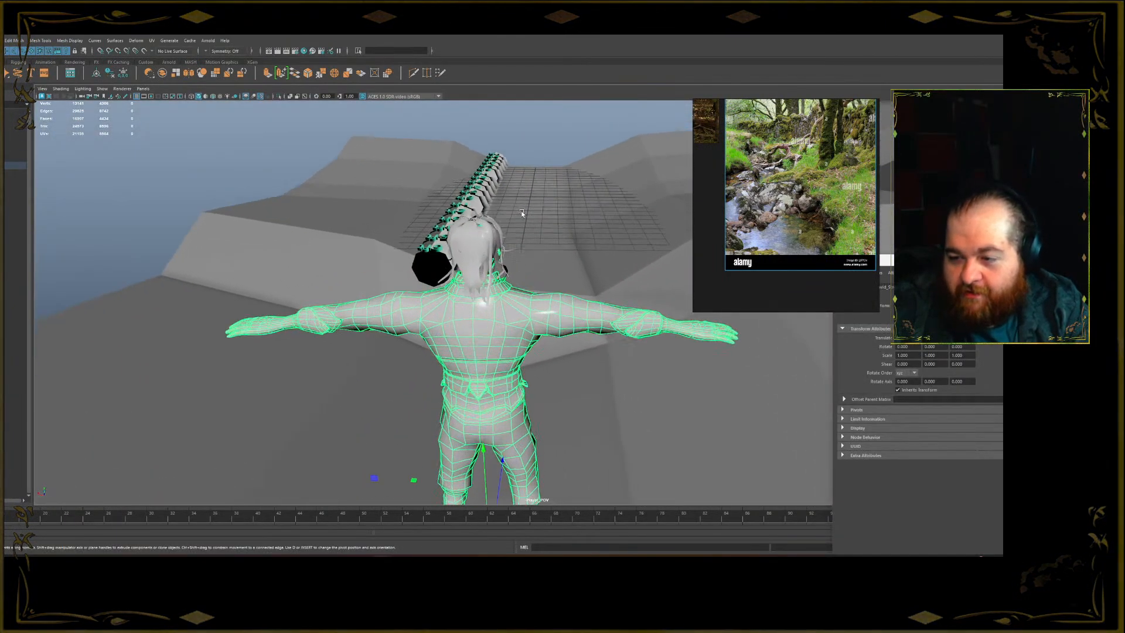
Survey the terrain around the character and move the reference image board off the viewport
middle_click_drag(522, 213, 515, 267, "alt")
scroll(515, 263, "up", 6)
left_click_drag(509, 236, 527, 229, "alt")
middle_click_drag(514, 239, 468, 278, "alt")
left_click_drag(468, 278, 613, 267, "alt")
middle_click_drag(613, 266, 996, 205, "alt")
middle_click_drag(396, 303, 714, 275, "alt")
left_click_drag(533, 274, 574, 296, "alt")
middle_click_drag(575, 296, 193, 226, "alt")
right_click_drag(785, 188, 990, 194)
Check the bank and path from beside the character, and inspect the whole terrain mesh from a distance
scroll(546, 225, "down", 3)
left_click_drag(540, 229, 442, 344, "alt")
right_click_drag(442, 345, 473, 357, "alt")
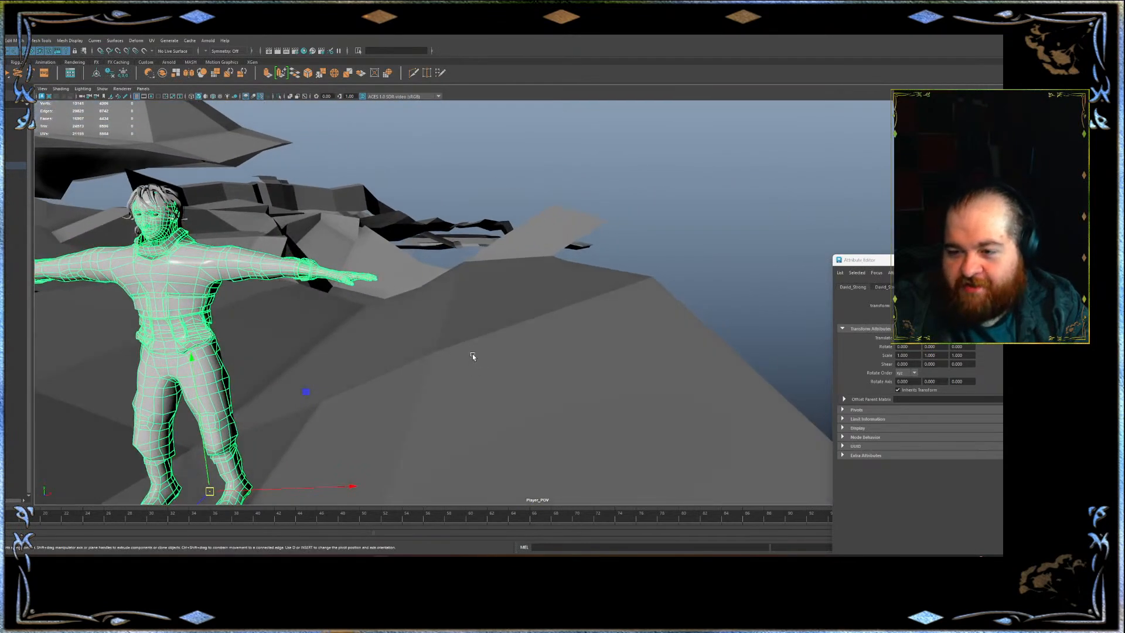
left_click_drag(354, 294, 490, 135, "alt")
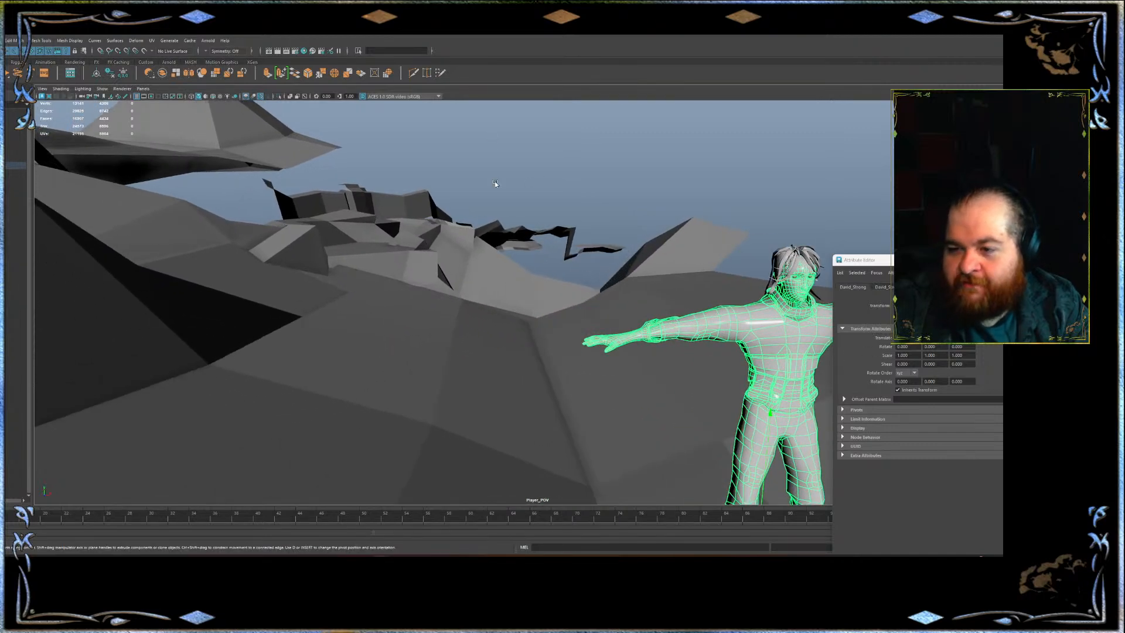
scroll(493, 182, "up", 5)
left_click(491, 275)
key("f")
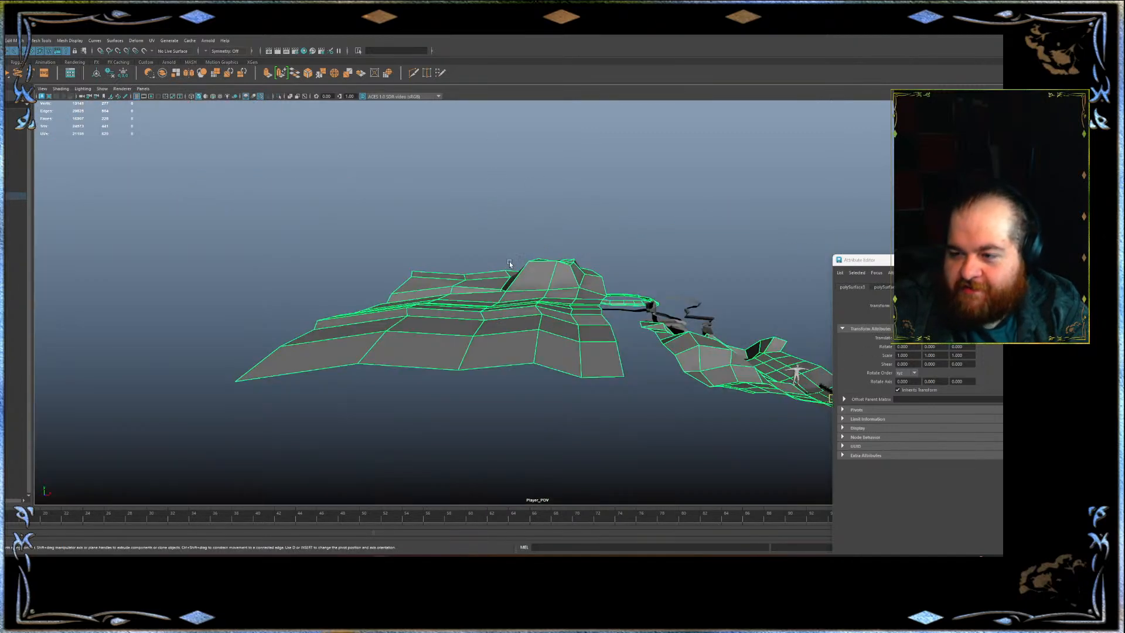
key("w")
scroll(562, 252, "down", 3)
left_click_drag(578, 251, 448, 310, "alt")
scroll(436, 229, "up", 5)
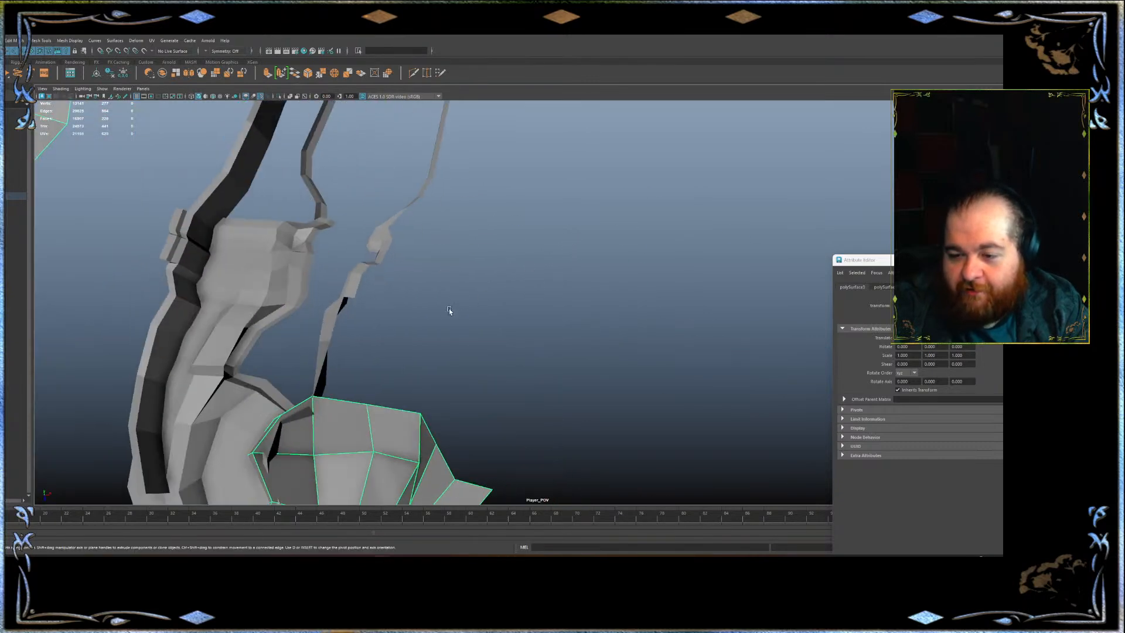
right_click_drag(449, 311, 358, 237, "alt")
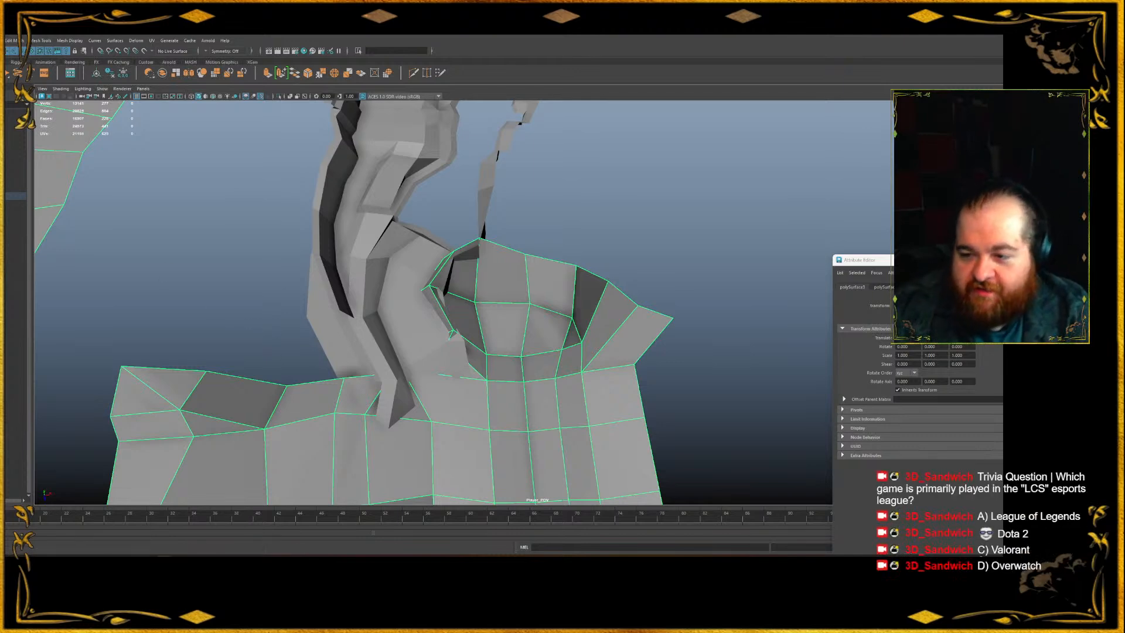
Examine the path mesh and the narrow strip that continues beyond the raised bank
middle_click_drag(396, 278, 428, 387, "alt")
scroll(432, 326, "up", 6)
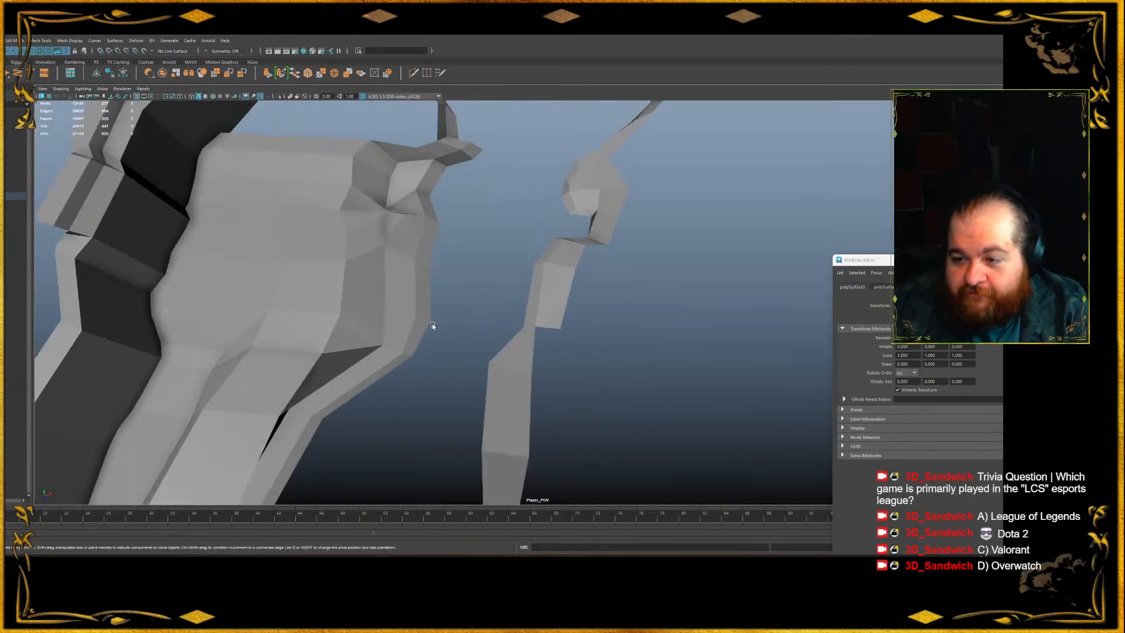
left_click_drag(427, 345, 337, 270, "alt")
left_click(220, 325)
left_click_drag(263, 336, 324, 336, "alt")
left_click_drag(401, 318, 469, 382, "alt")
scroll(365, 338, "down", 6)
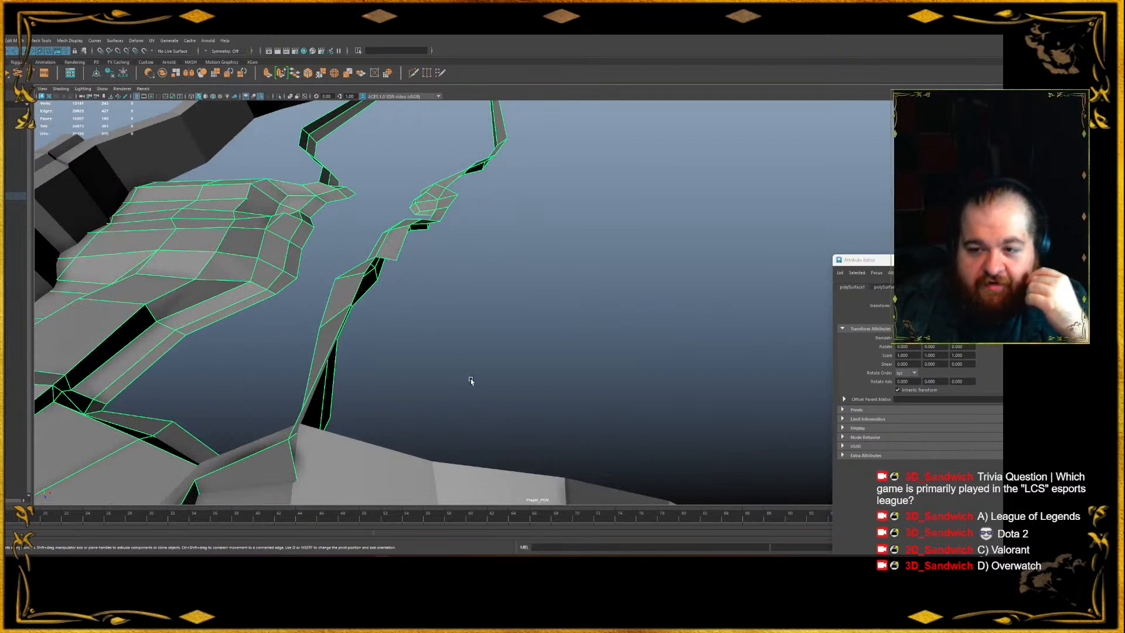
left_click_drag(470, 380, 468, 365, "alt")
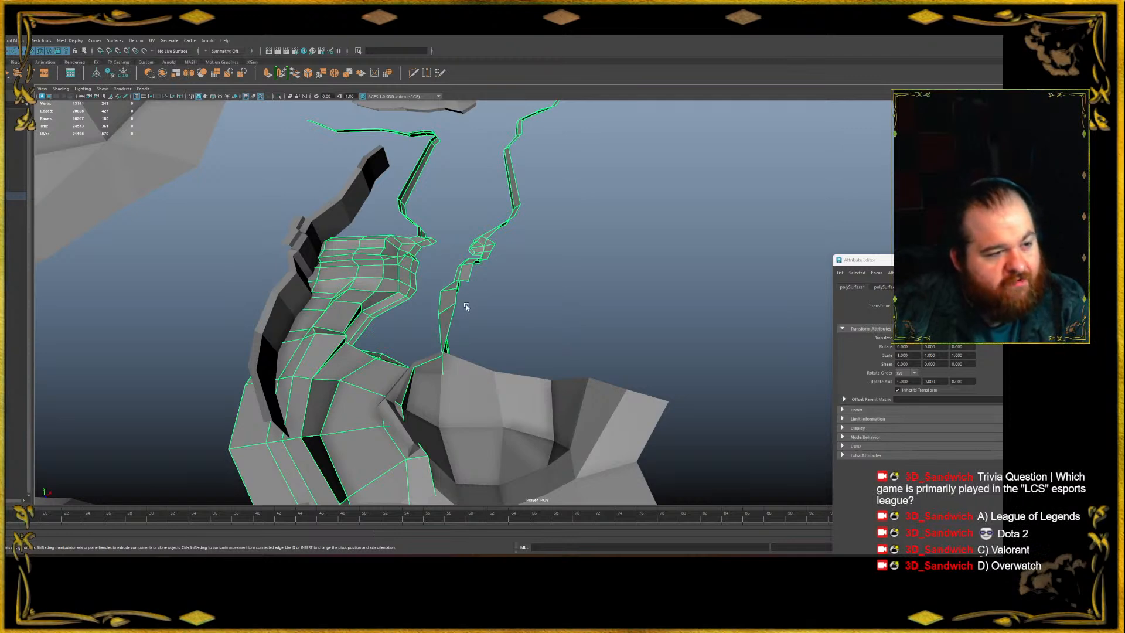
scroll(504, 310, "up", 10)
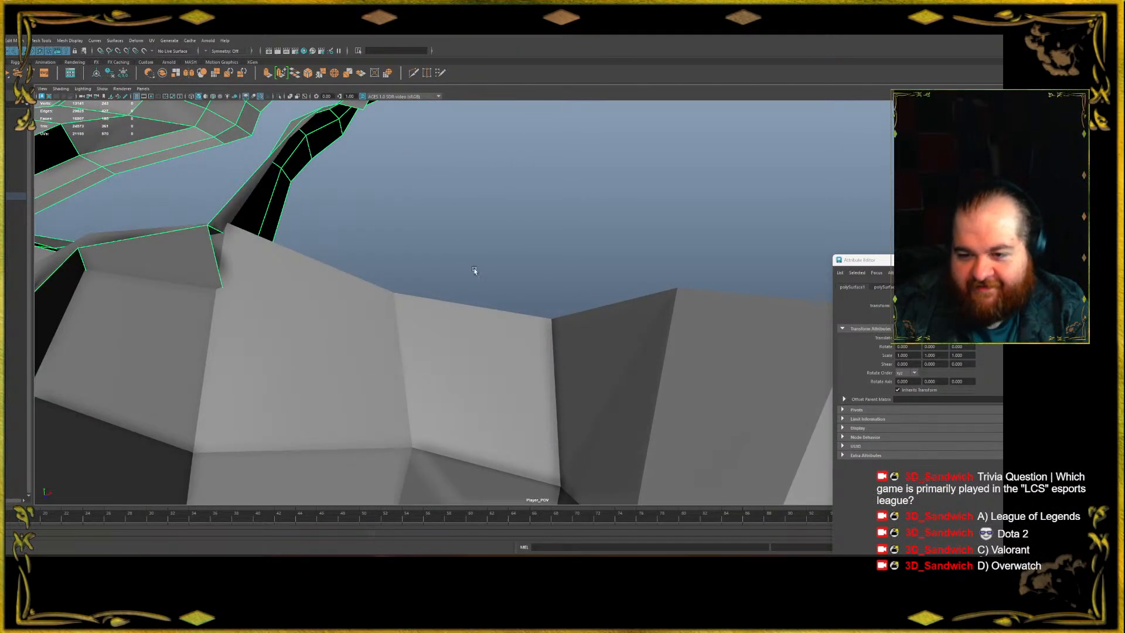
left_click_drag(507, 290, 543, 333, "alt")
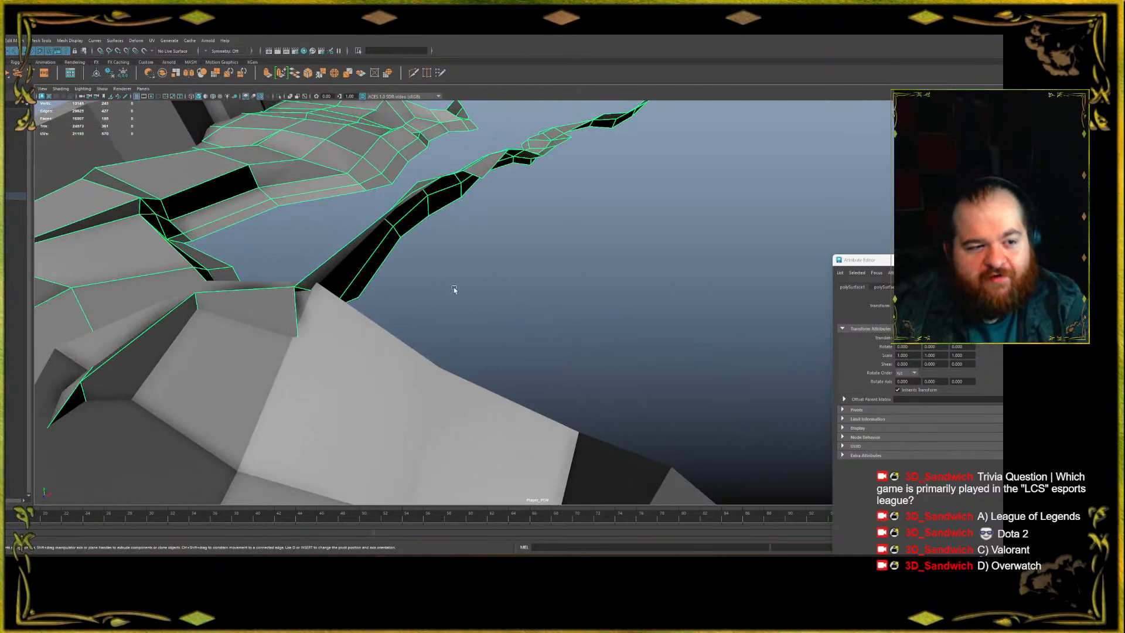
Fill the small open gap along the narrow strip beyond the bank with an added face
key("F10")
left_click(356, 241)
left_click_drag(355, 243, 392, 283, "alt")
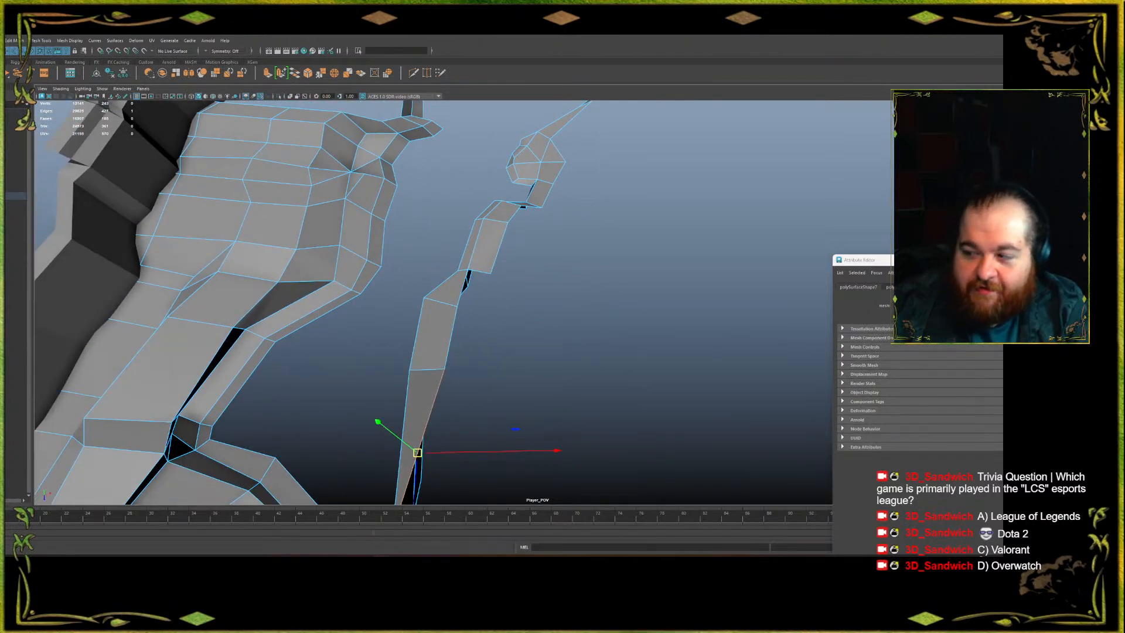
left_click(477, 351)
scroll(477, 351, "up", 5)
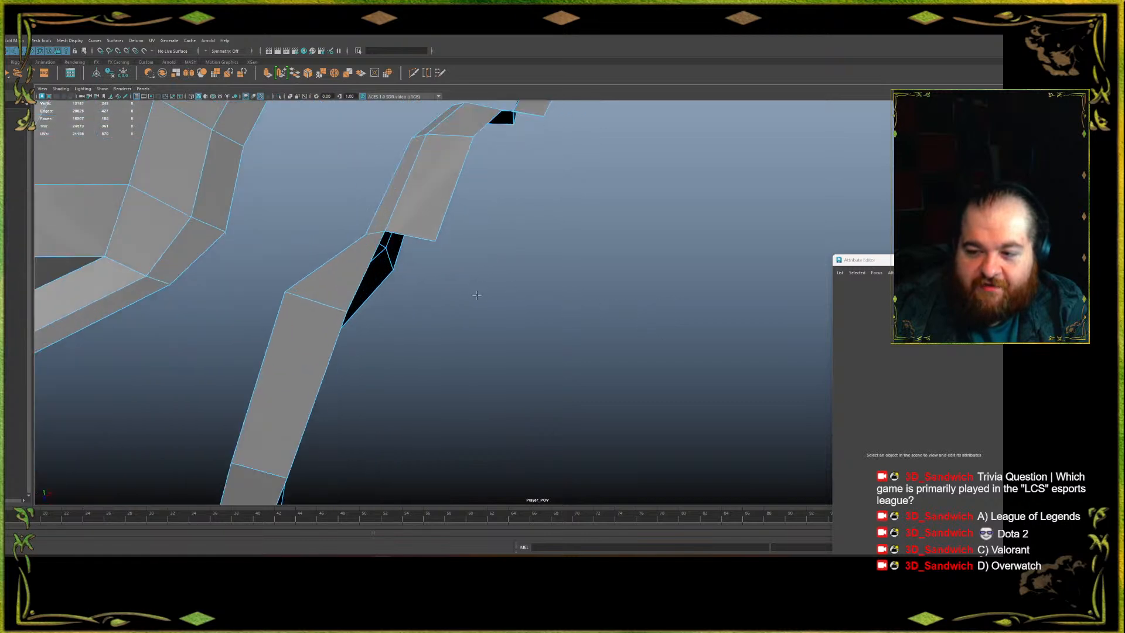
left_click_drag(477, 351, 512, 379, "alt")
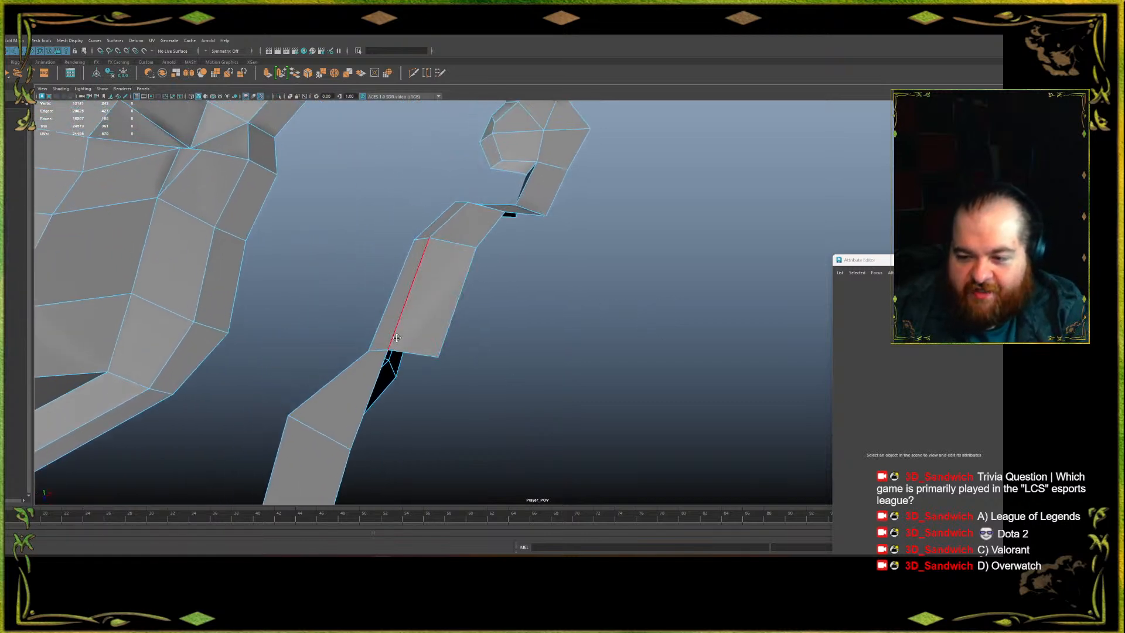
left_click(411, 352)
left_click_drag(411, 352, 370, 322, "shift")
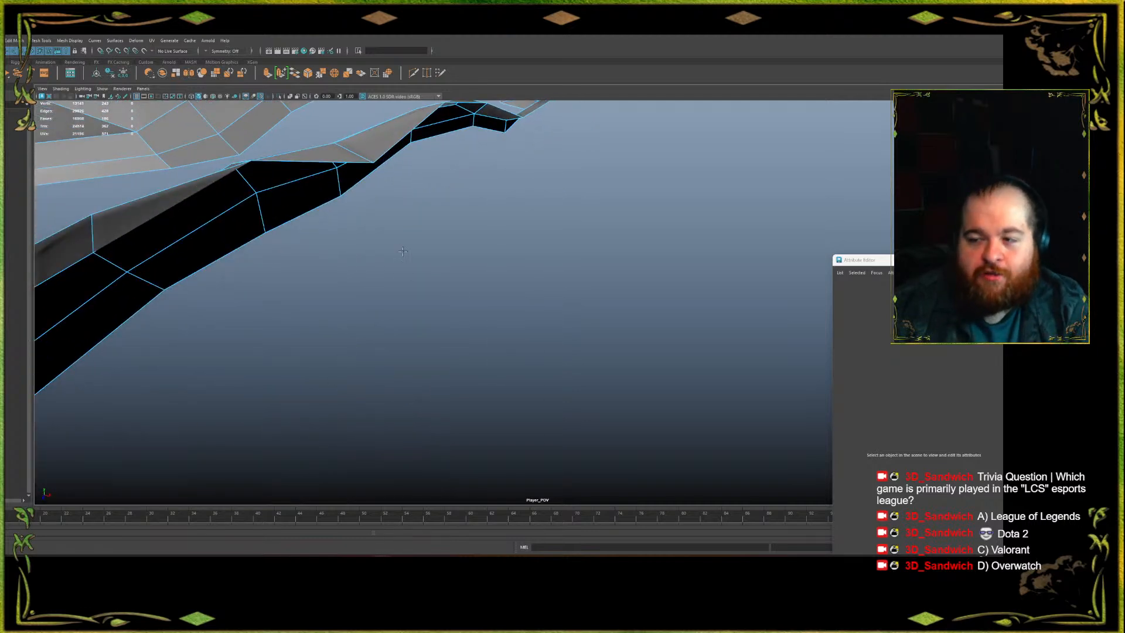
left_click_drag(461, 304, 468, 277, "alt")
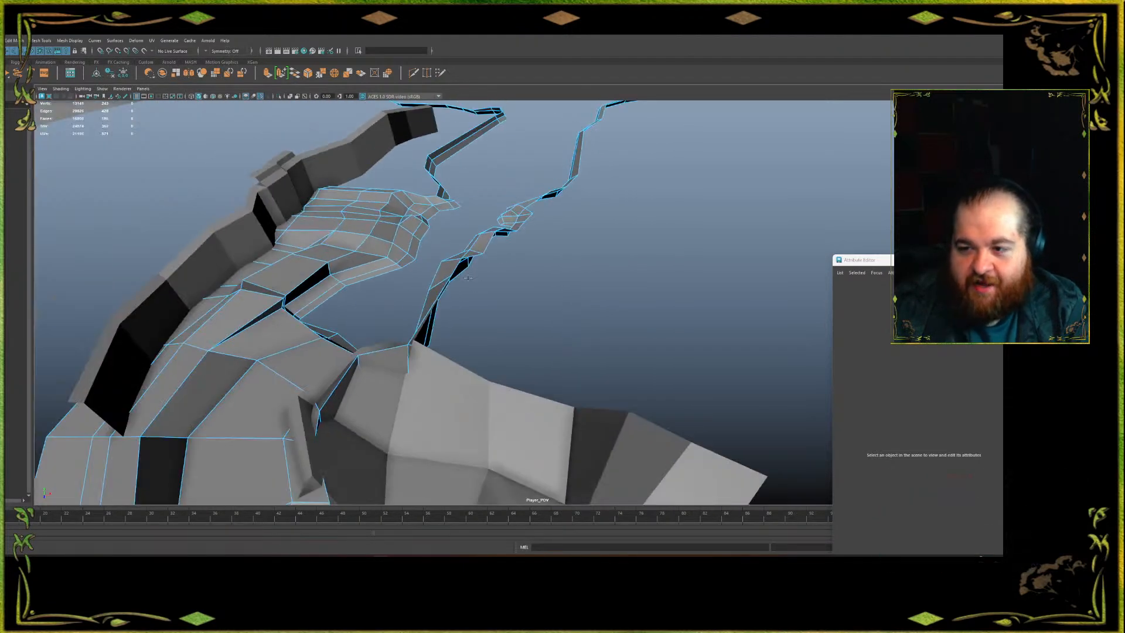
Extrude the outer border edges of the narrow strip downward to form a side wall
scroll(469, 278, "up", 2)
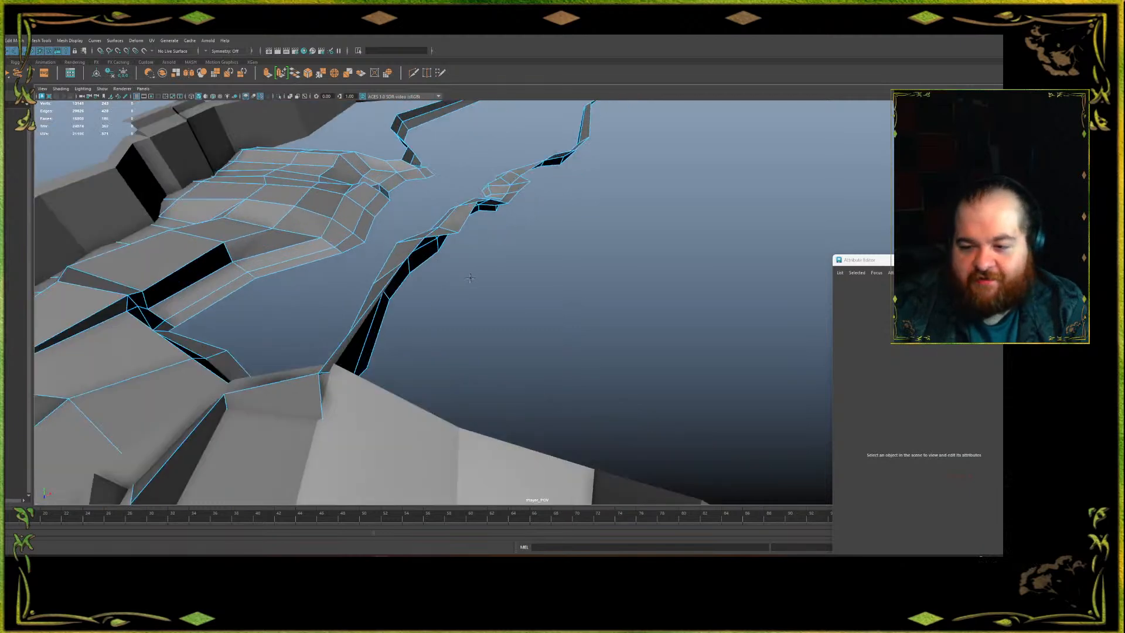
mouse_move(473, 282)
left_mouse_down("alt")
mouse_move(455, 196)
mouse_move(430, 243)
mouse_move(455, 309)
mouse_move(448, 288)
mouse_move(472, 276)
left_mouse_up("alt")
left_click(422, 297)
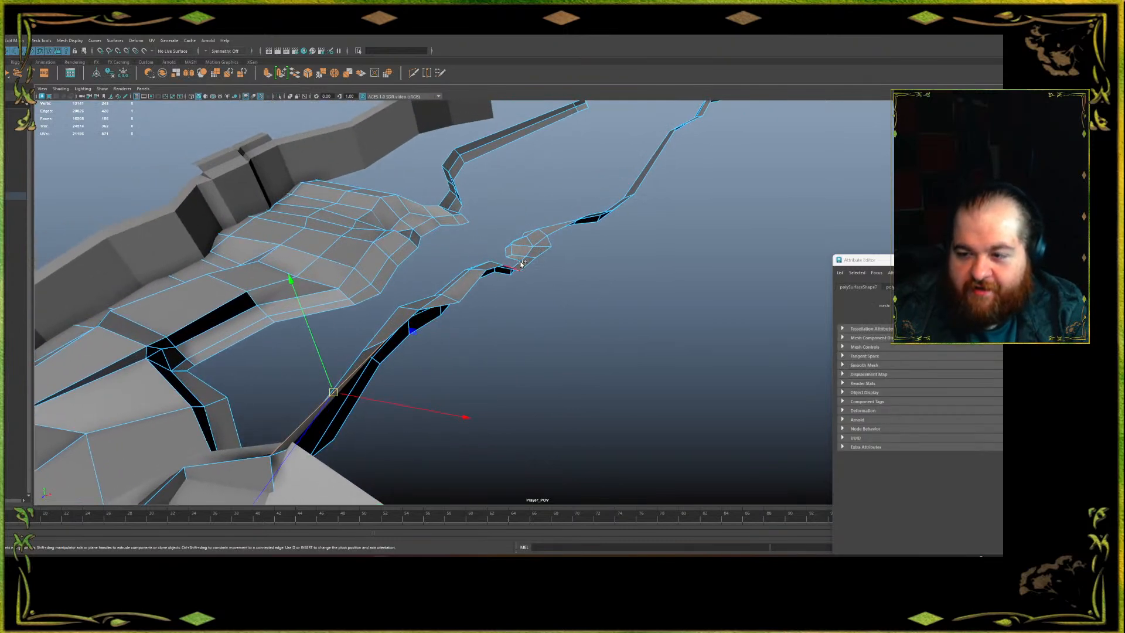
left_click(553, 243)
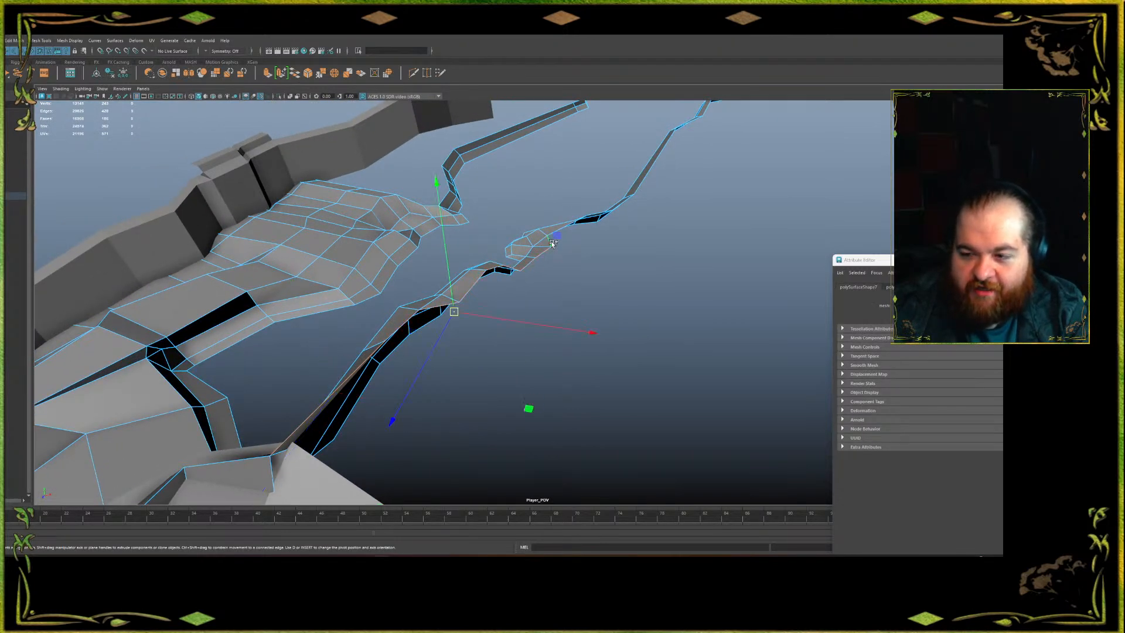
left_click_drag(494, 332, 465, 349, "alt")
left_click_drag(473, 229, 375, 310, "shift")
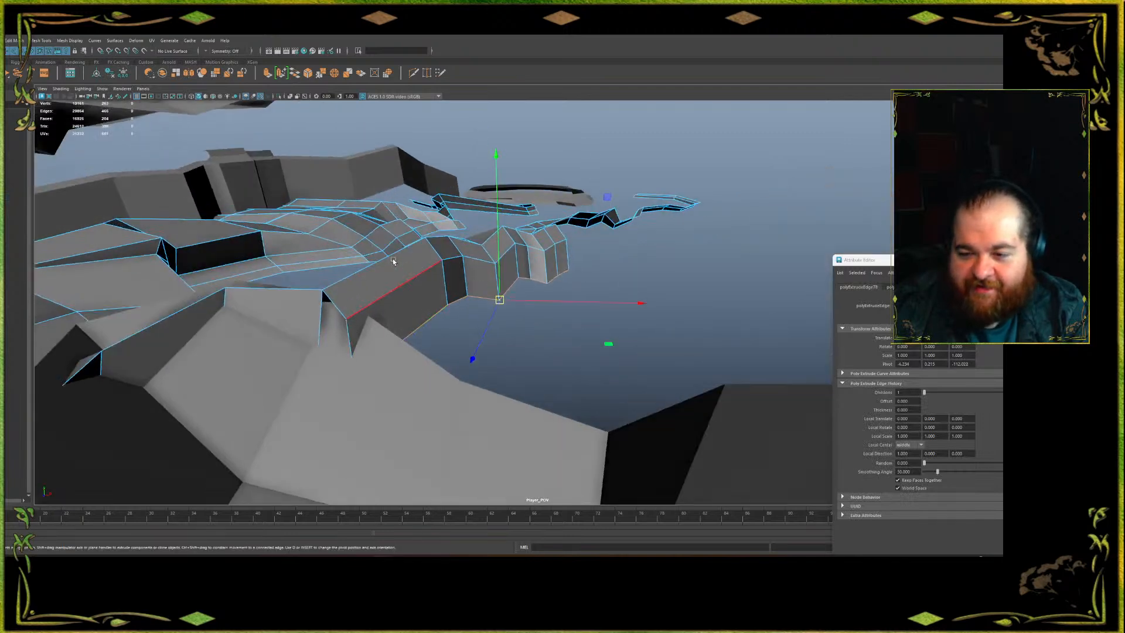
Isolate the terrain mesh in the viewport and close the open corner between the path's side wall and the narrow strip's new wall
key("F8")
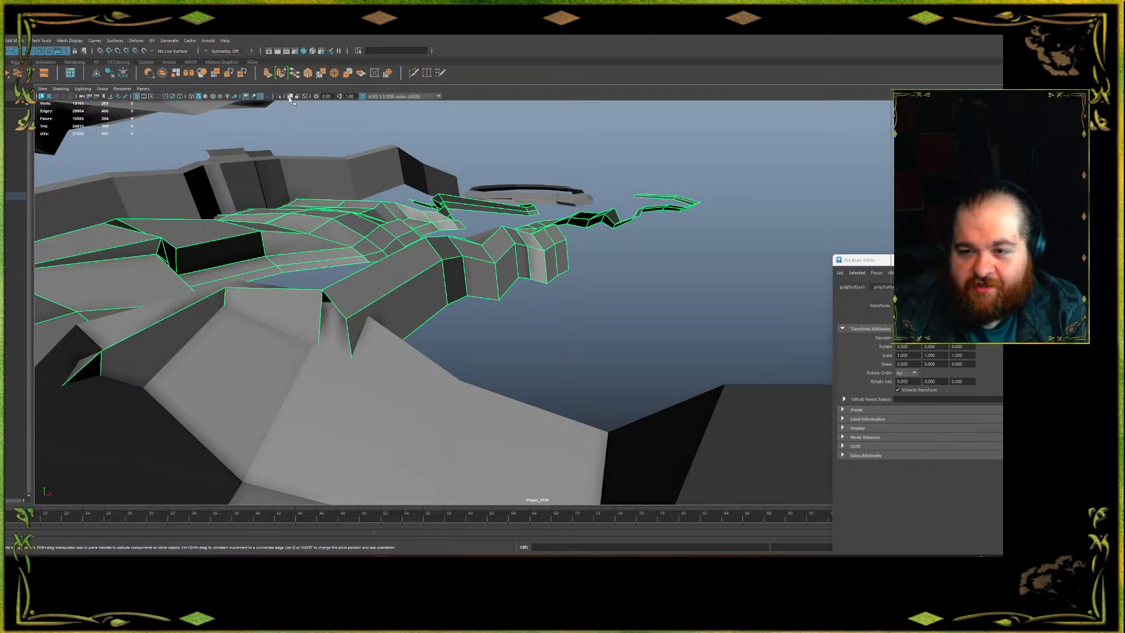
key("alt+x")
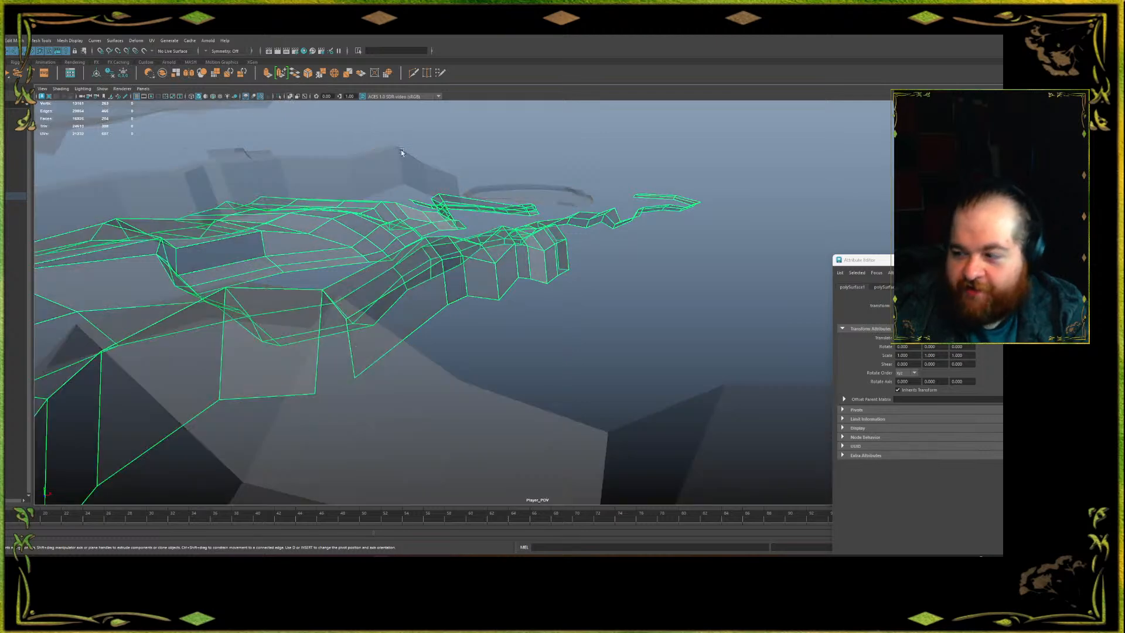
left_click(287, 96)
left_click(280, 97)
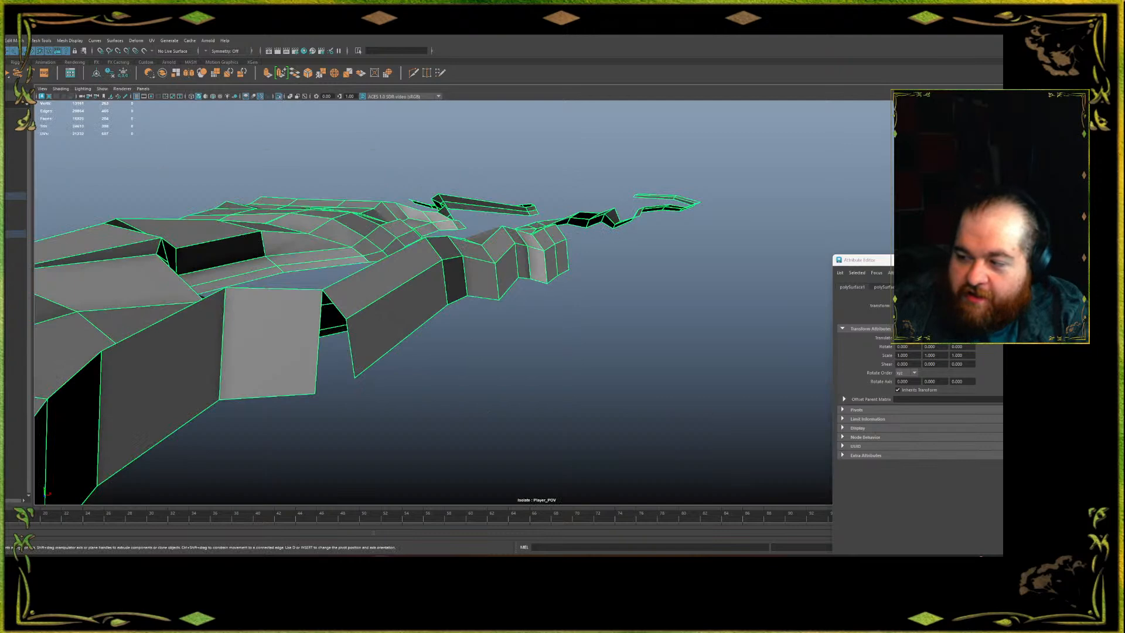
key("F11")
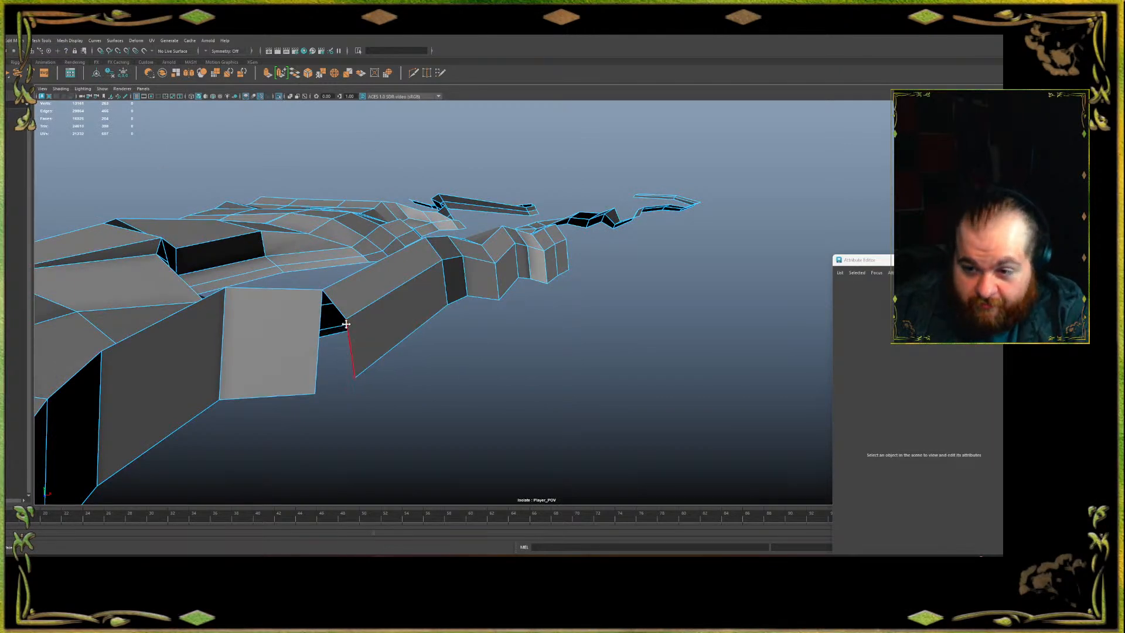
left_click_drag(344, 322, 317, 392)
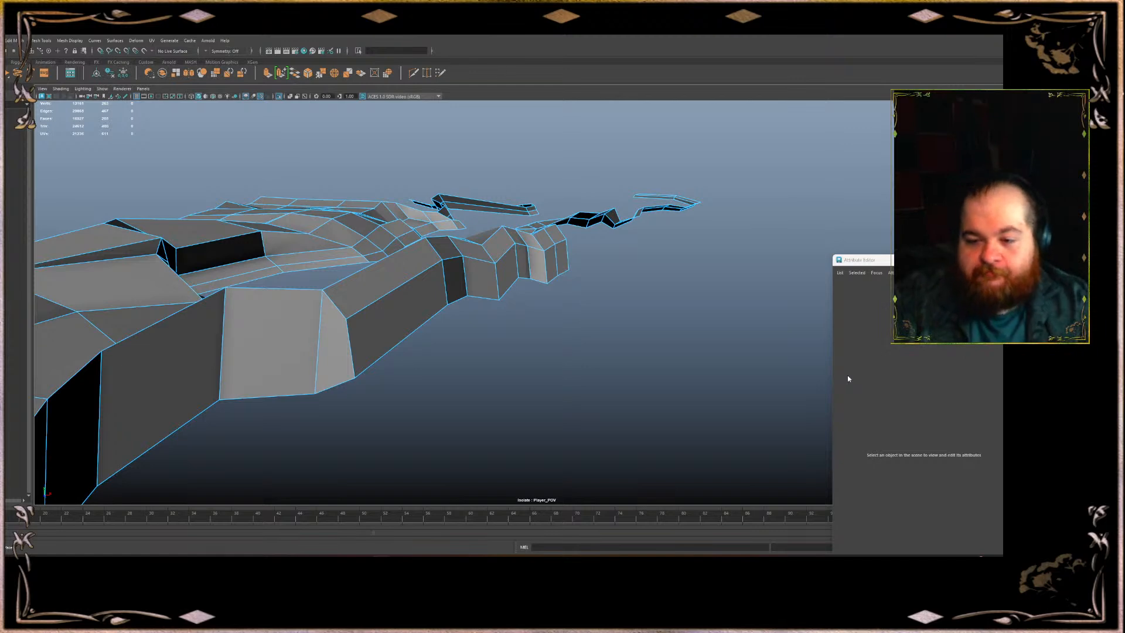
Extend a small wall face from the border edge at the bank's inner corner into the opening
left_click_drag(432, 283, 487, 366, "alt")
middle_click_drag(487, 367, 514, 282, "alt")
scroll(513, 282, "up", 4)
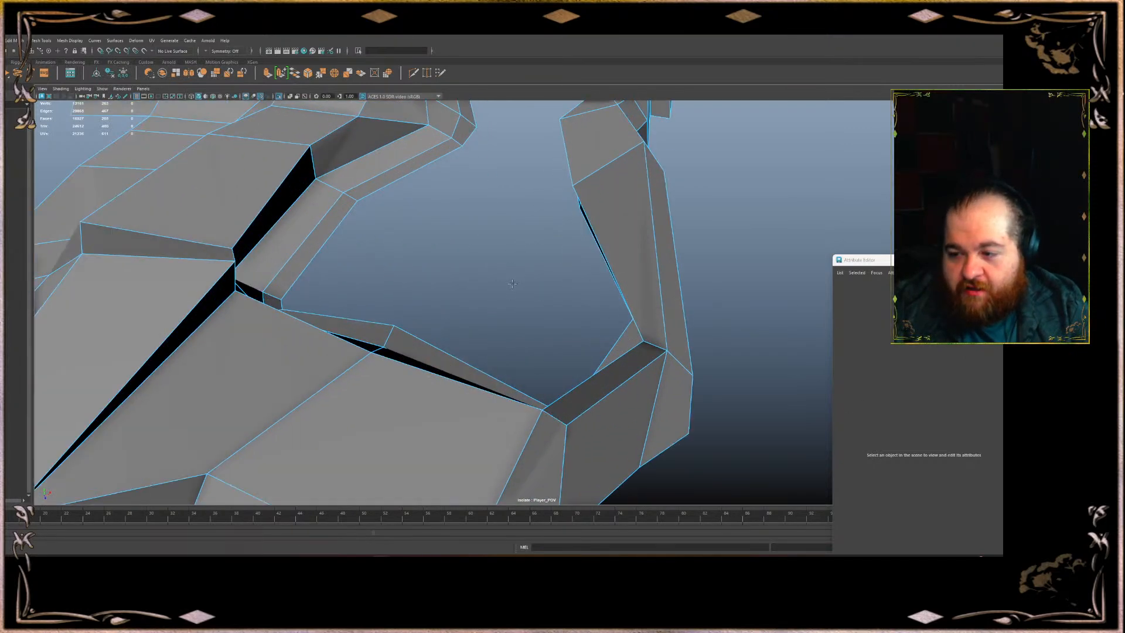
scroll(513, 282, "down", 10)
left_click_drag(527, 359, 460, 268, "alt")
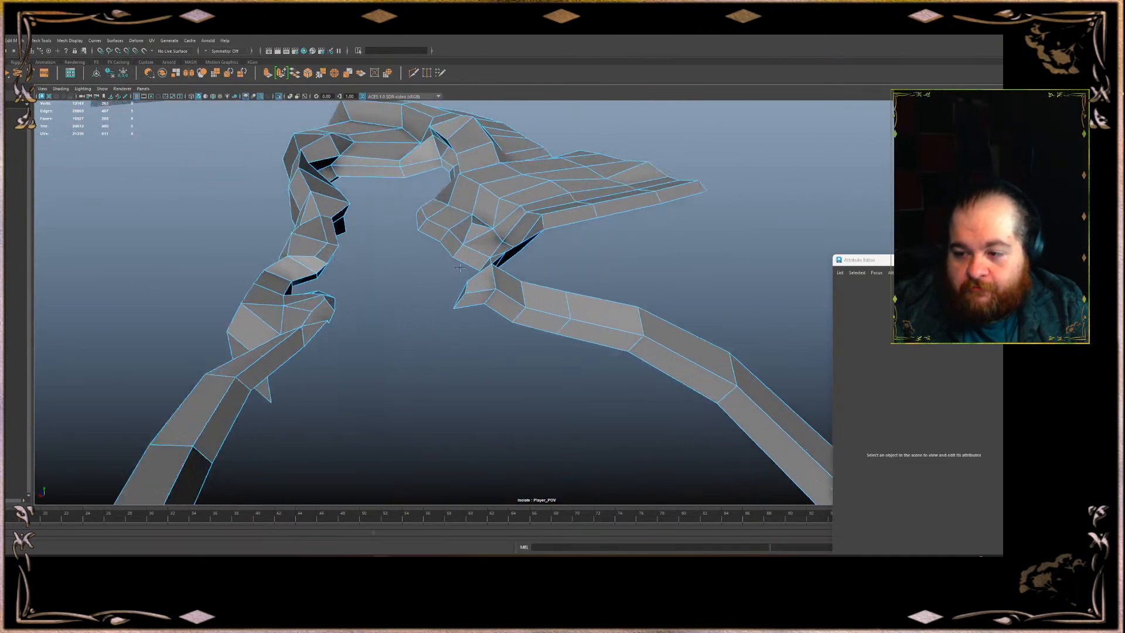
scroll(460, 267, "up", 10)
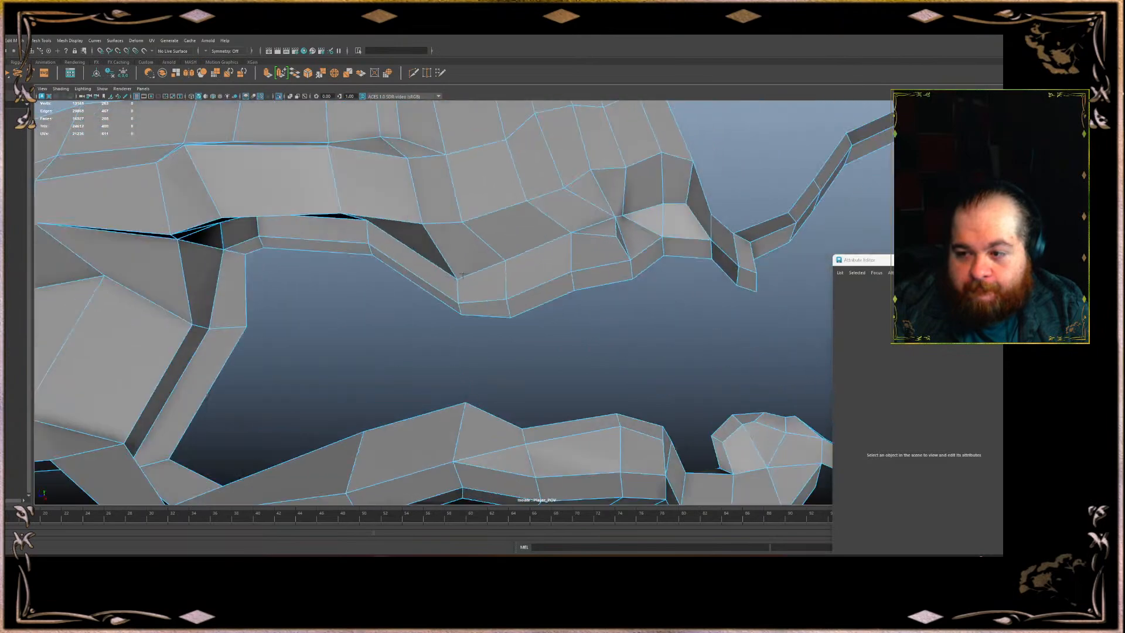
left_click_drag(390, 325, 580, 161, "alt")
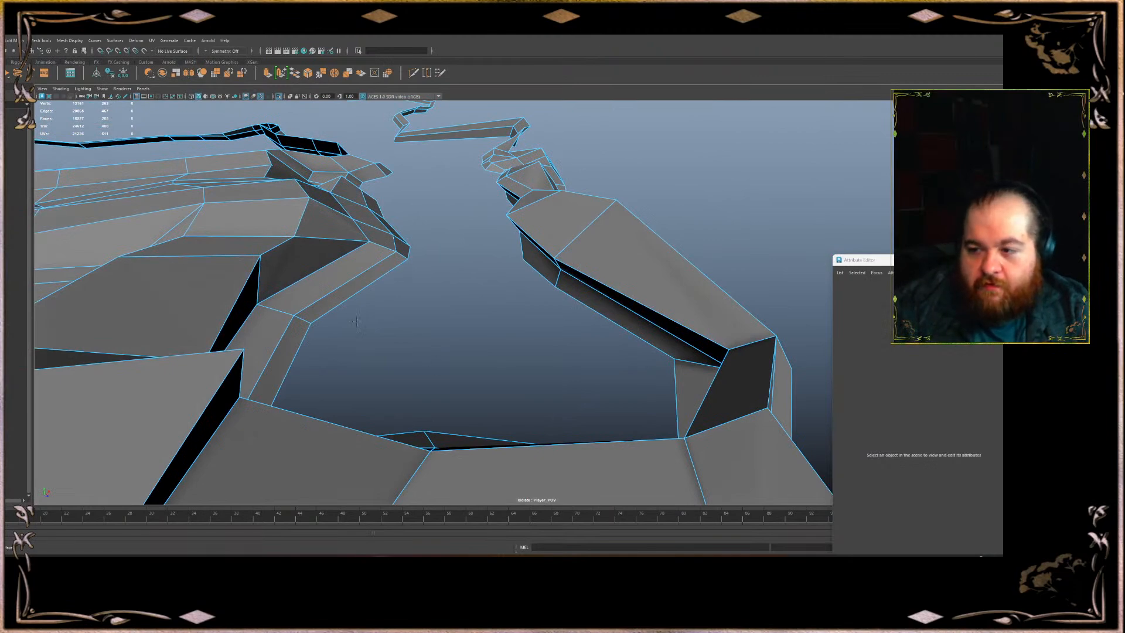
left_click_drag(457, 289, 323, 367, "alt")
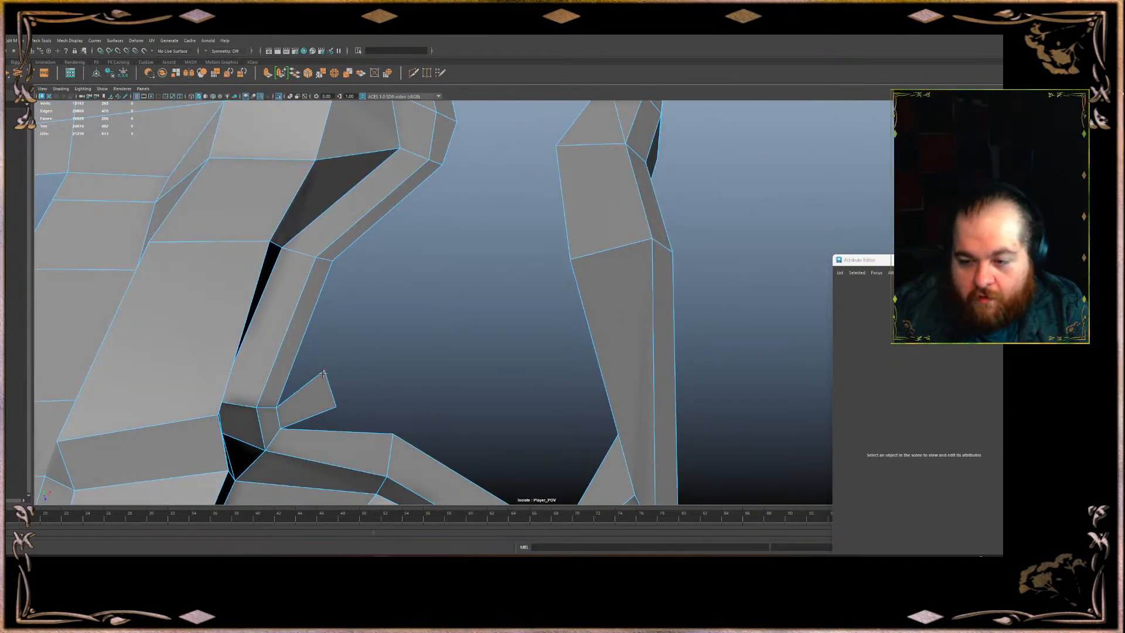
left_click_drag(350, 412, 358, 401, "alt")
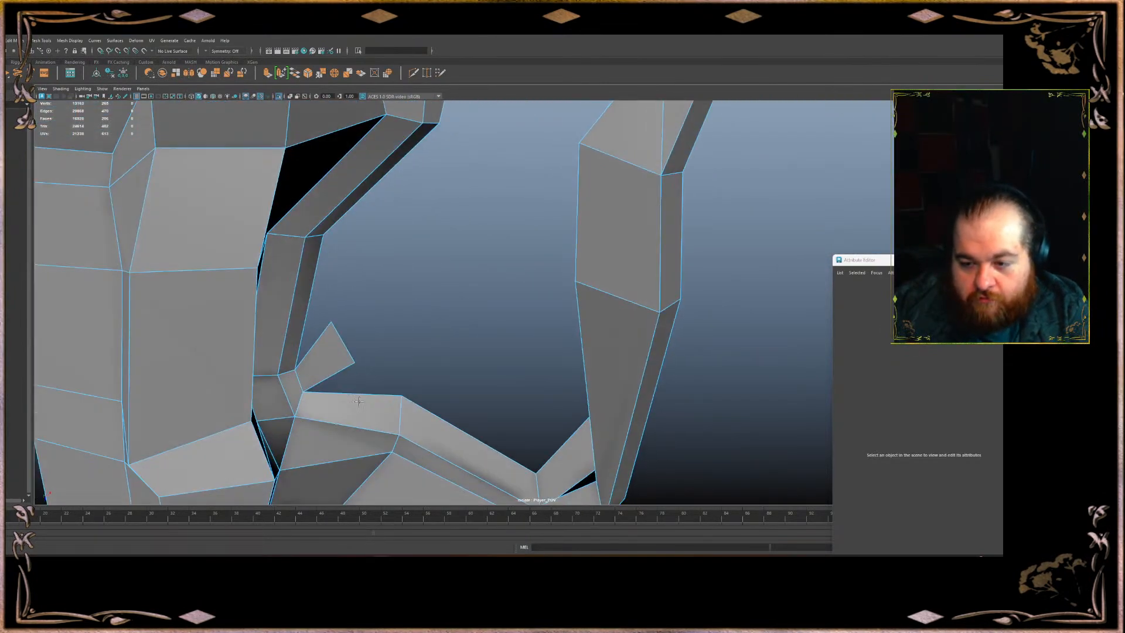
Try adding to the small wall face at the inner corner, and undo the last two changes
left_click(314, 392)
left_click(353, 370)
left_click_drag(425, 376, 549, 295, "alt")
mouse_move(662, 297)
left_mouse_down("alt")
mouse_move(630, 306)
mouse_move(679, 304)
mouse_move(645, 294)
mouse_move(644, 303)
left_mouse_up("alt")
left_click_drag(651, 308, 702, 341, "alt")
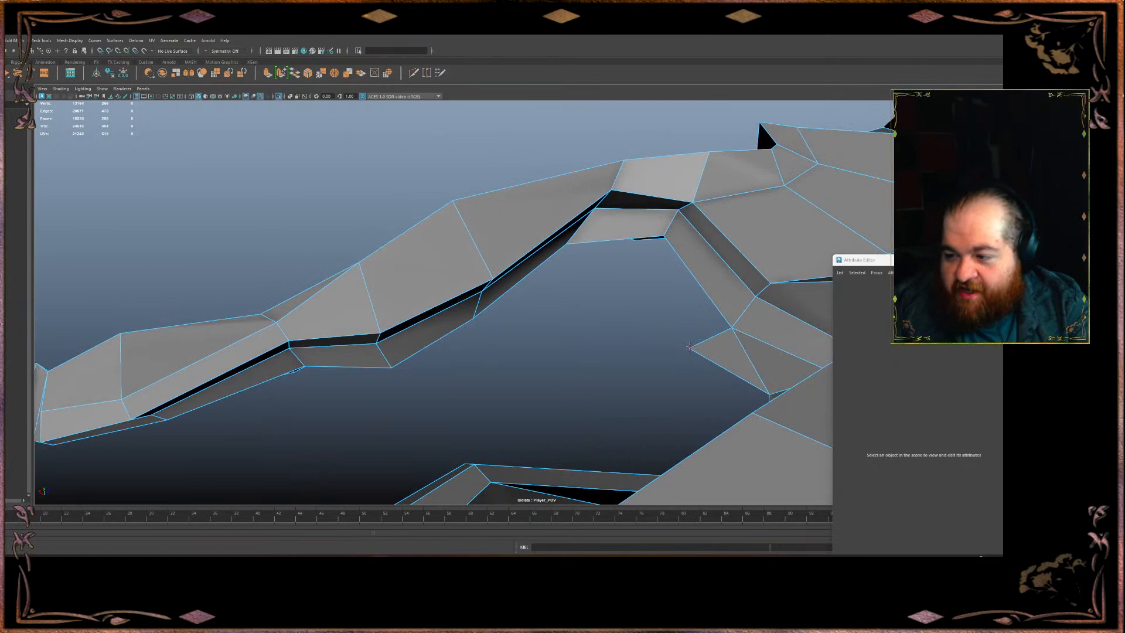
key("ctrl+z")
key("ctrl+z")
Extend wall faces along the inner border of the opening and bridge the gap between the corner face and the adjoining bank edge
left_click_drag(685, 295, 678, 270, "alt")
left_click_drag(526, 352, 491, 305, "alt")
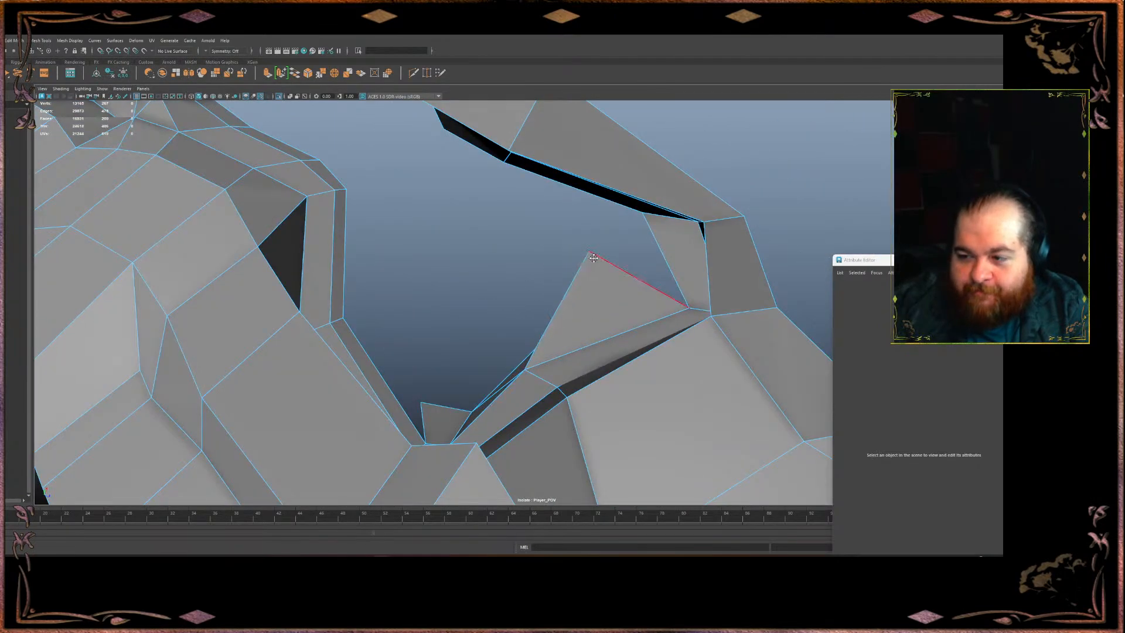
left_click_drag(610, 314, 557, 326, "alt")
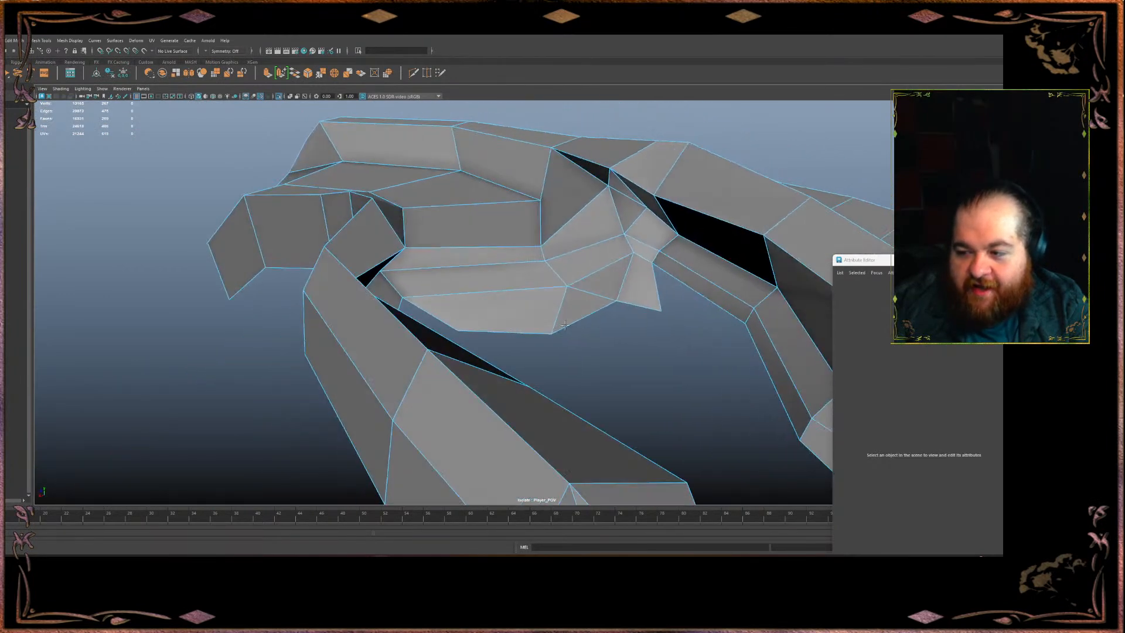
left_click_drag(714, 316, 692, 332, "alt")
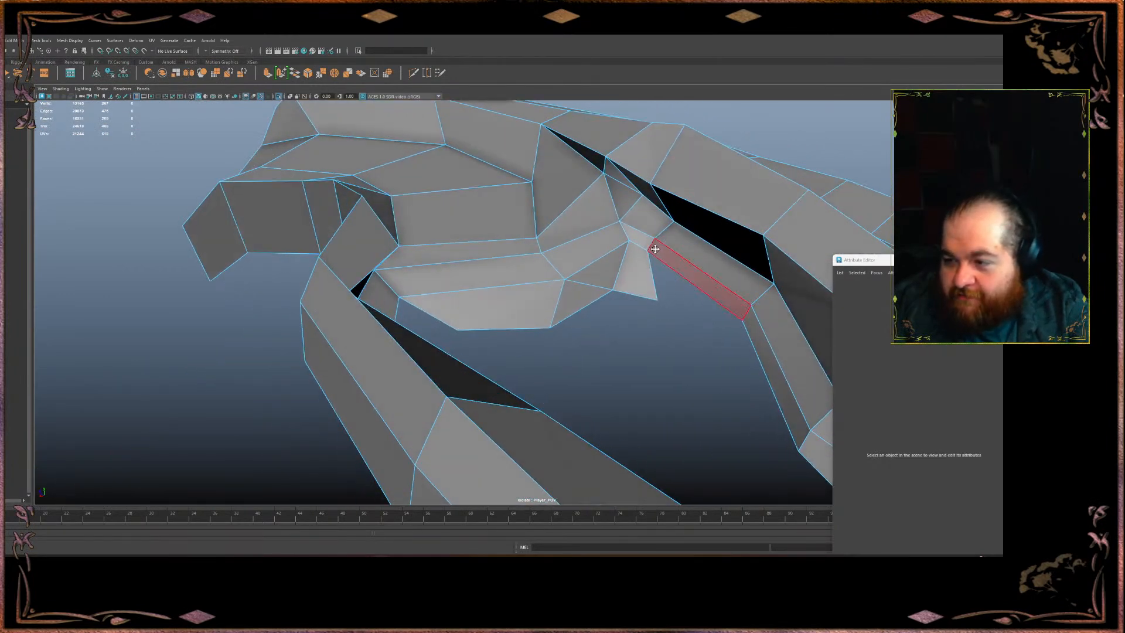
left_click_drag(649, 253, 741, 321, "ctrl")
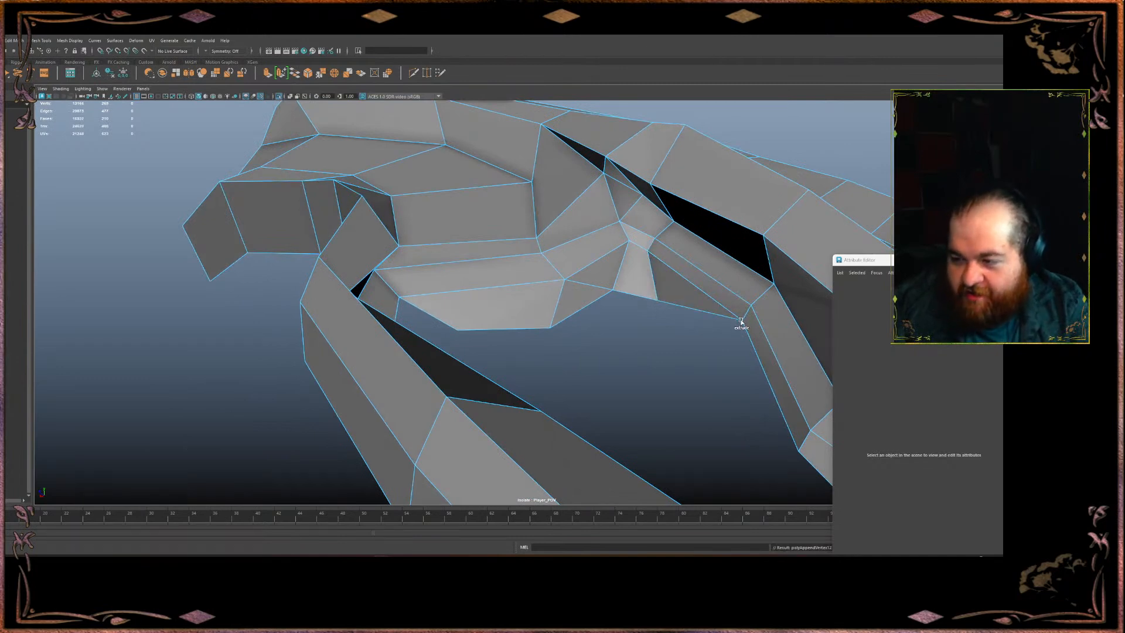
Fill the open corner on the opposite side of the opening and continue the wall faces toward the bank
left_click_drag(654, 298, 426, 262, "alt")
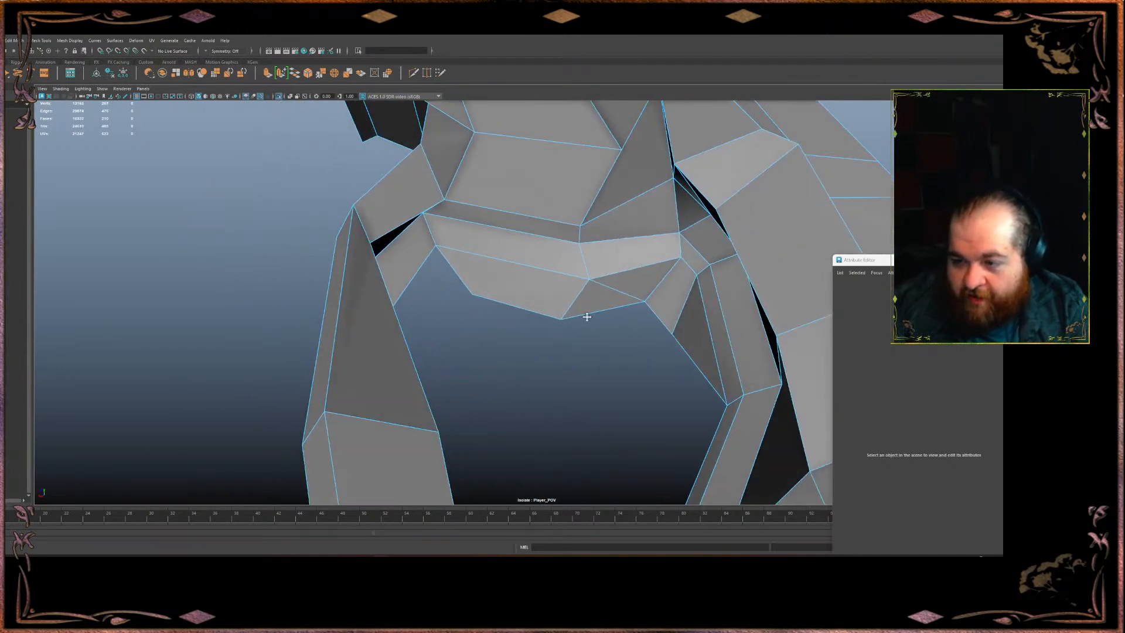
mouse_move(469, 296)
left_mouse_down("alt")
mouse_move(445, 251)
mouse_move(432, 252)
mouse_move(519, 270)
mouse_move(507, 265)
mouse_move(431, 304)
mouse_move(425, 326)
mouse_move(364, 351)
mouse_move(437, 351)
mouse_move(426, 357)
mouse_move(420, 349)
mouse_move(463, 287)
mouse_move(350, 324)
mouse_move(484, 348)
mouse_move(515, 366)
mouse_move(458, 300)
left_mouse_up("alt")
scroll(437, 352, "up", 5)
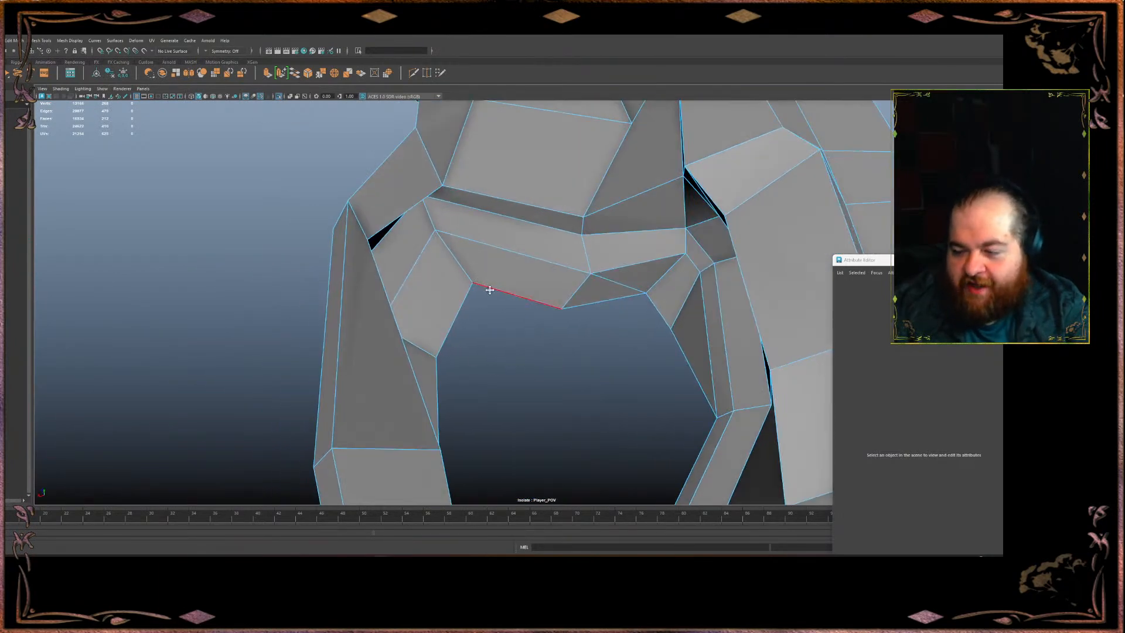
mouse_move(652, 299)
left_mouse_down()
mouse_move(596, 339)
mouse_move(578, 375)
mouse_move(581, 330)
mouse_move(439, 355)
mouse_move(532, 316)
mouse_move(648, 311)
mouse_move(605, 258)
mouse_move(711, 352)
mouse_move(732, 277)
mouse_move(427, 283)
mouse_move(464, 402)
left_mouse_up()
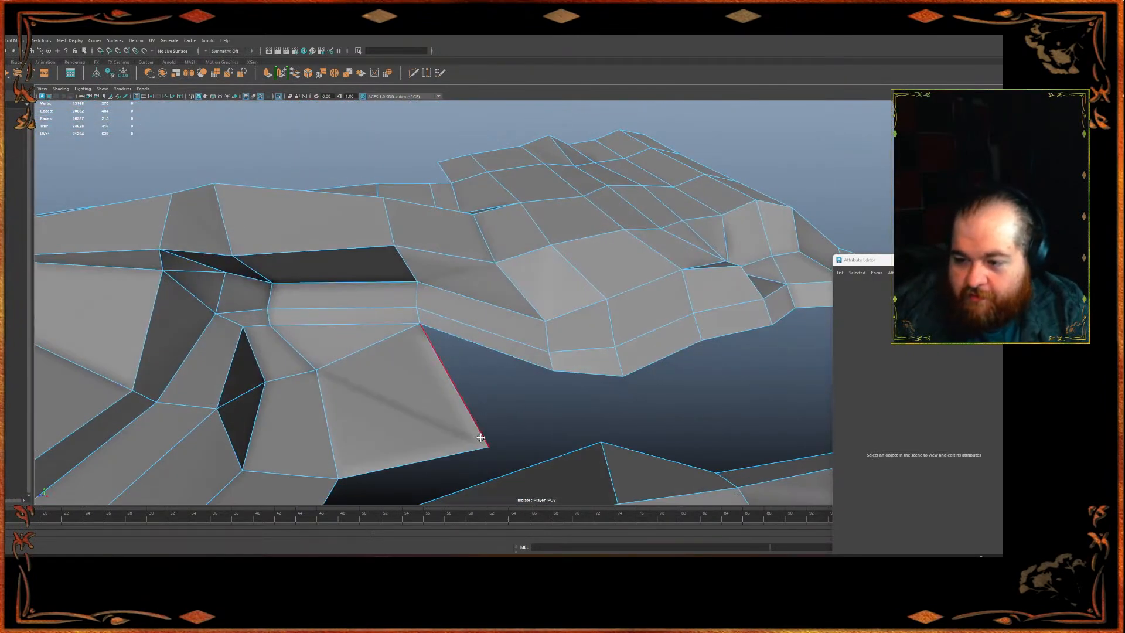
Reposition the free corner of the large wall face and extend its edge beside the bank
left_click_drag(486, 445, 460, 453)
left_click_drag(459, 453, 481, 436, "alt")
left_click_drag(420, 329, 452, 408)
left_click_drag(412, 294, 548, 335, "alt")
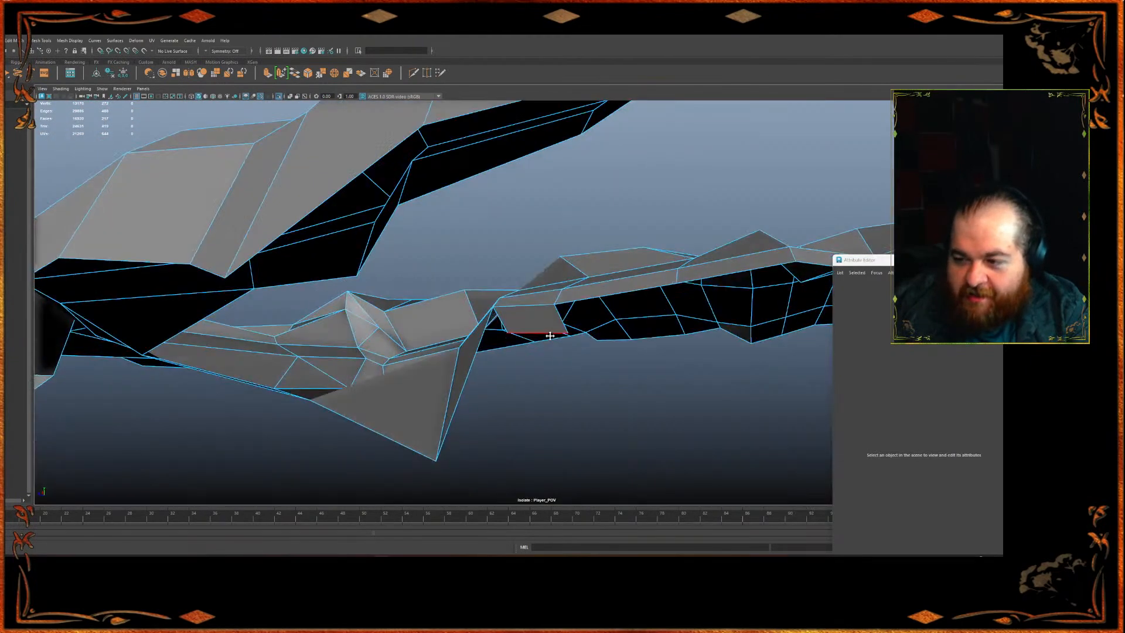
Continue the side wall along the bank's lower border with another joined face
left_click(564, 302)
left_click(683, 316)
left_click_drag(684, 317, 592, 293, "alt")
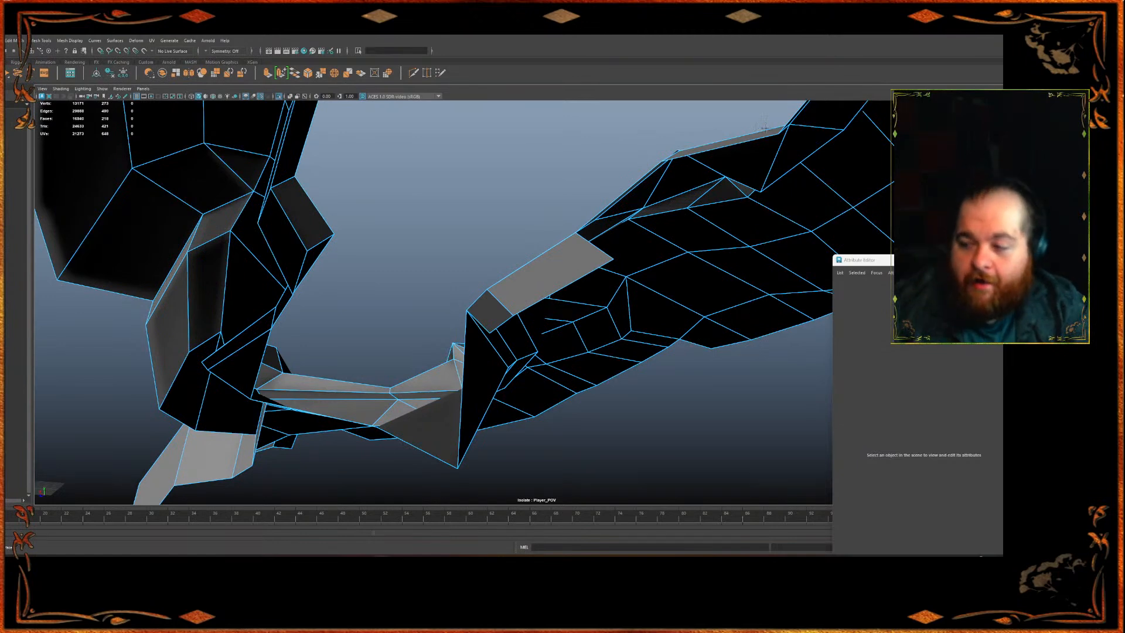
key("bracketleft")
key("bracketleft")
key("bracketleft")
key("bracketleft")
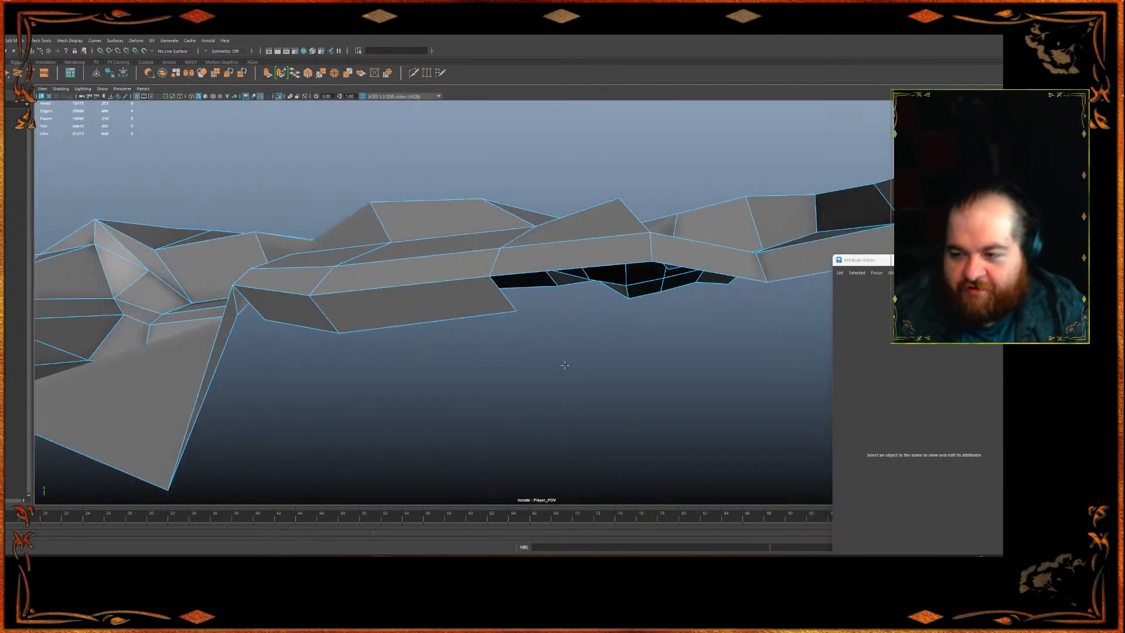
Extend wall faces farther along the bank's border toward the narrow far section, and decline the autosave
left_click_drag(565, 365, 524, 230, "alt")
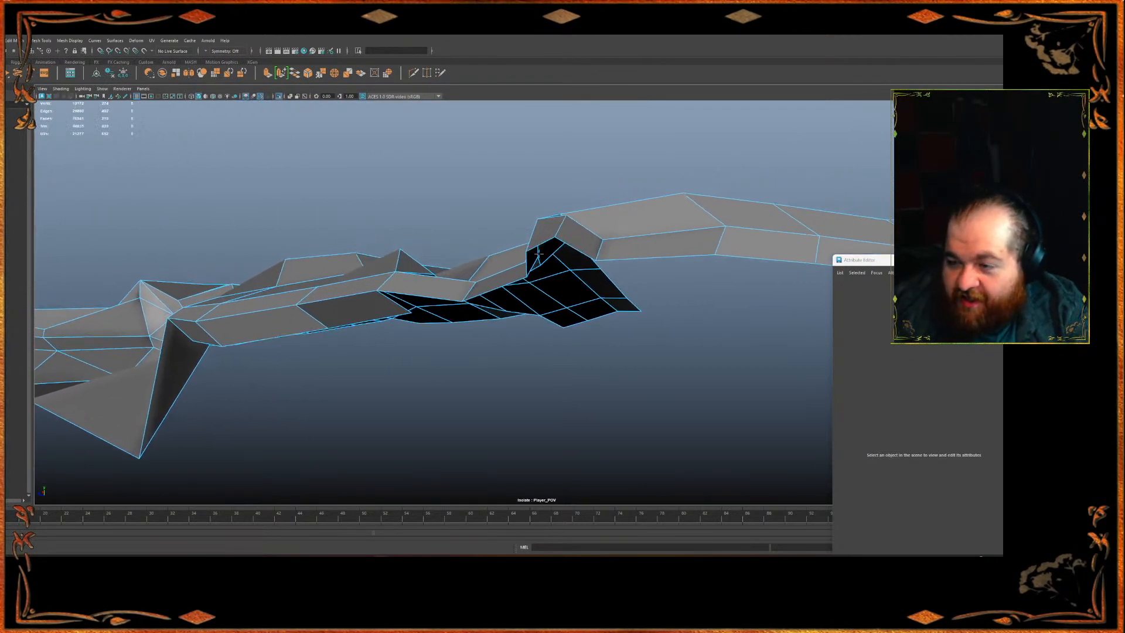
left_click_drag(555, 267, 650, 207, "alt")
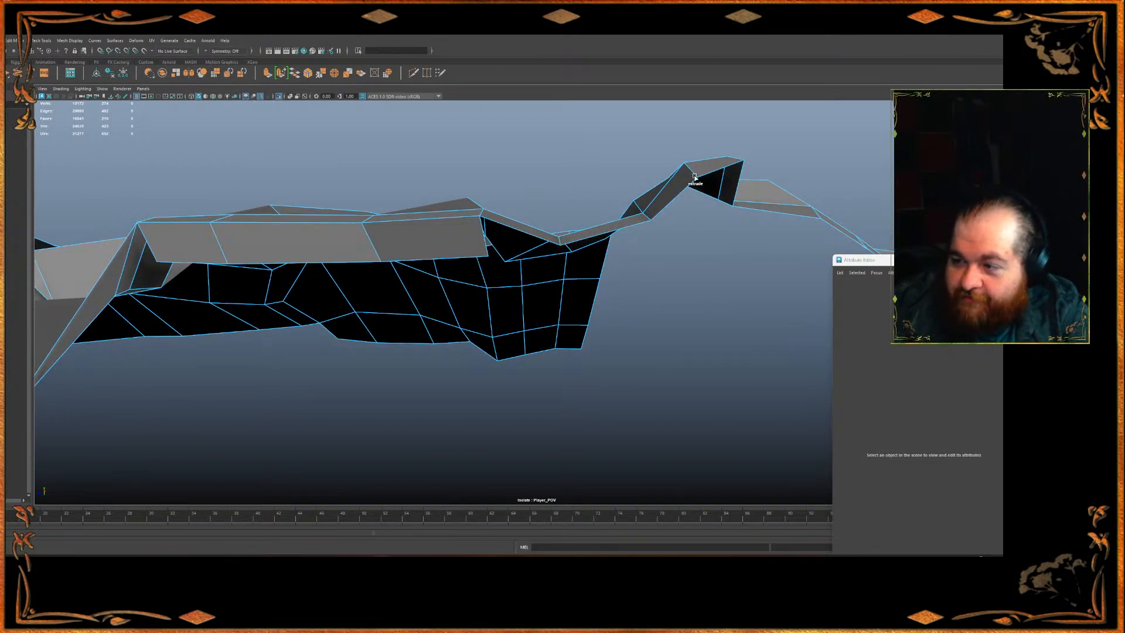
left_click_drag(695, 177, 653, 246, "alt")
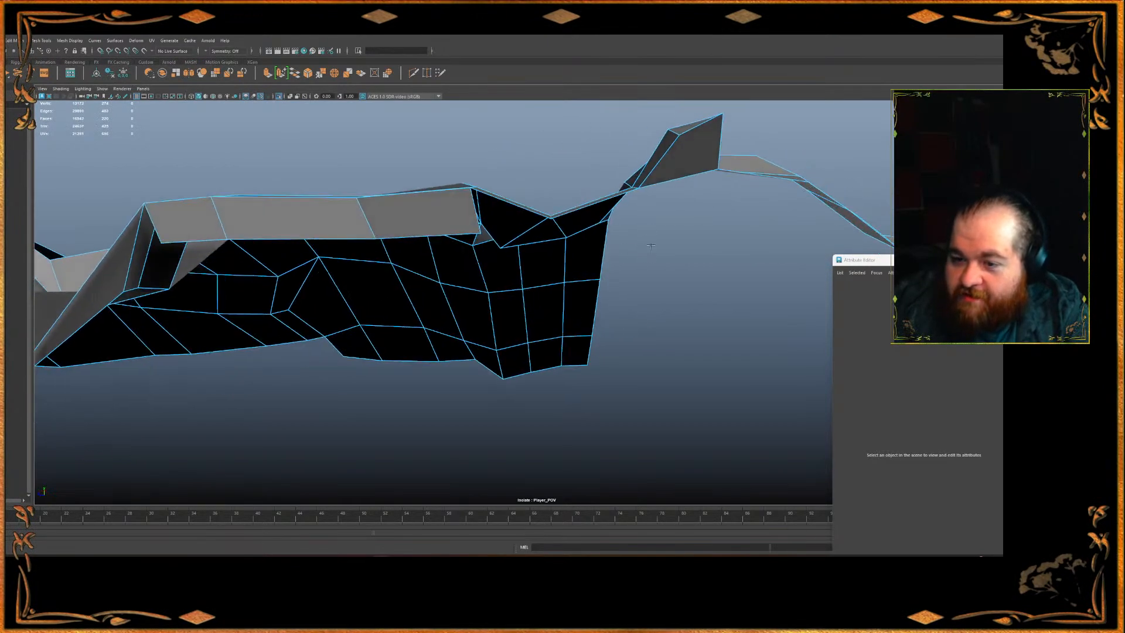
left_click_drag(442, 213, 475, 215, "alt")
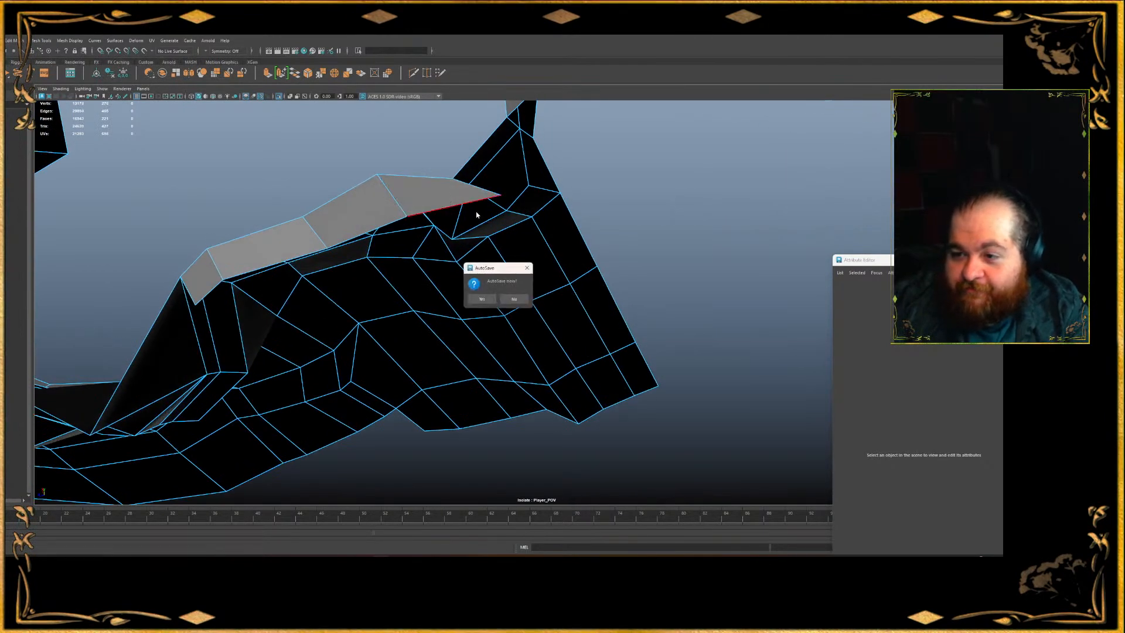
left_click(523, 298)
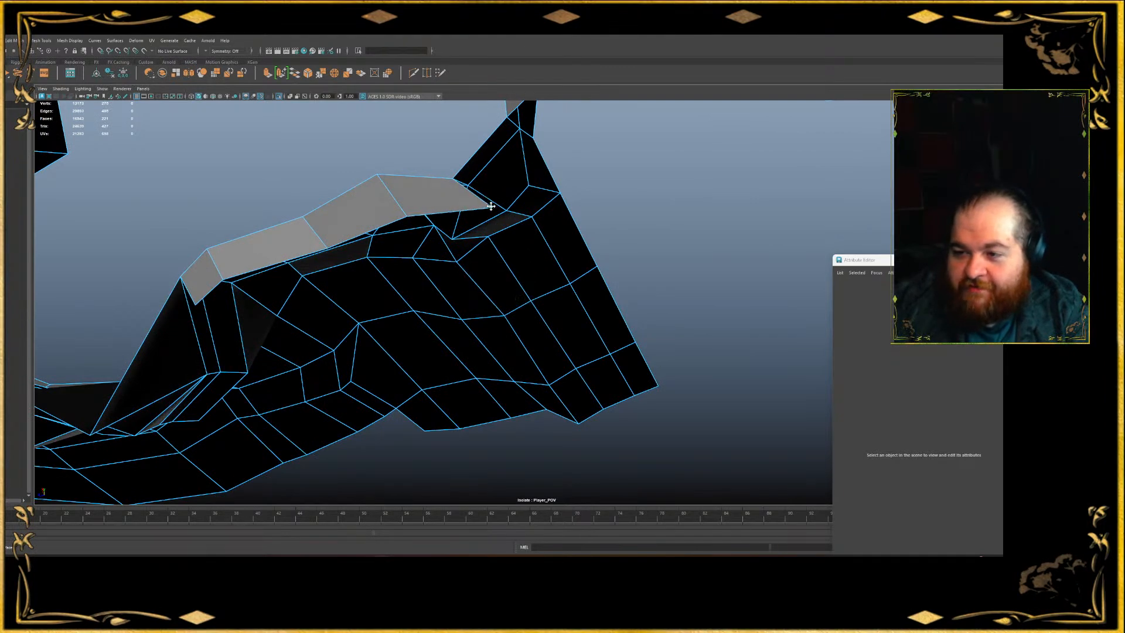
Bridge the bank's wall to the far section's wall by pulling out and joining faces across the remaining gap
left_click_drag(498, 199, 488, 241, "alt")
left_click_drag(452, 280, 554, 286)
left_click_drag(553, 286, 593, 197, "alt")
left_click_drag(520, 163, 471, 280)
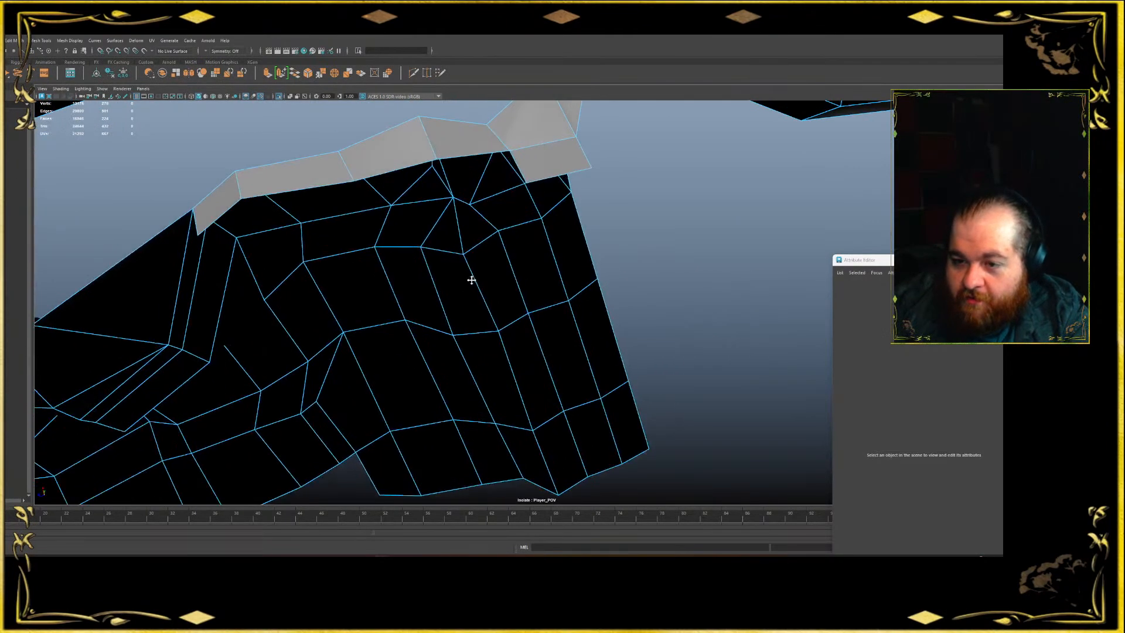
left_click_drag(291, 209, 477, 226, "alt")
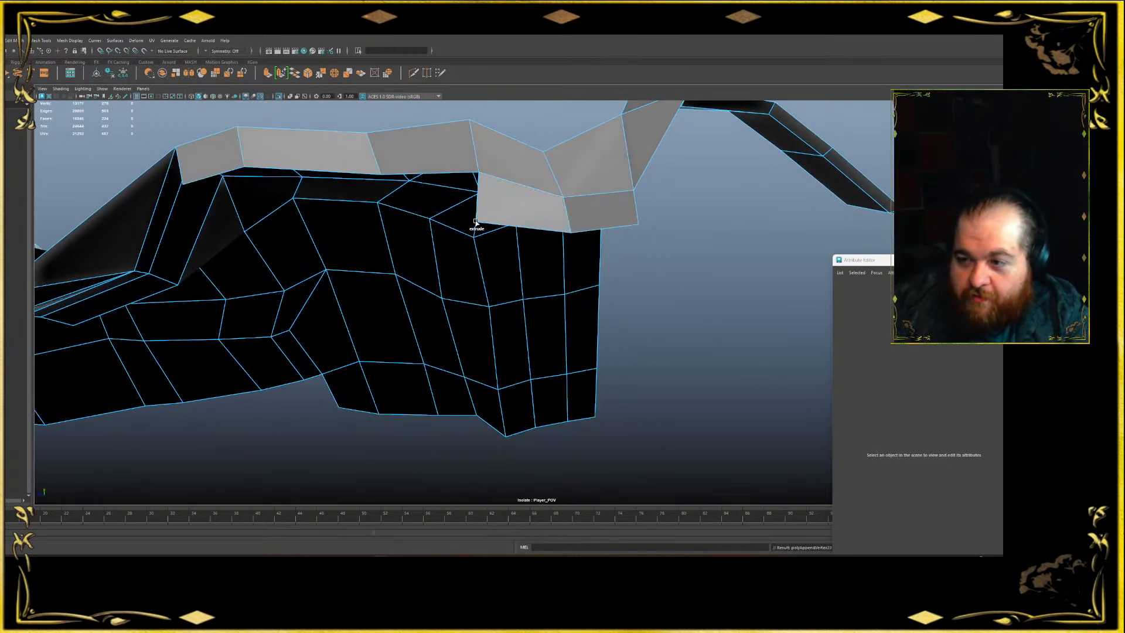
left_click_drag(478, 173, 160, 240)
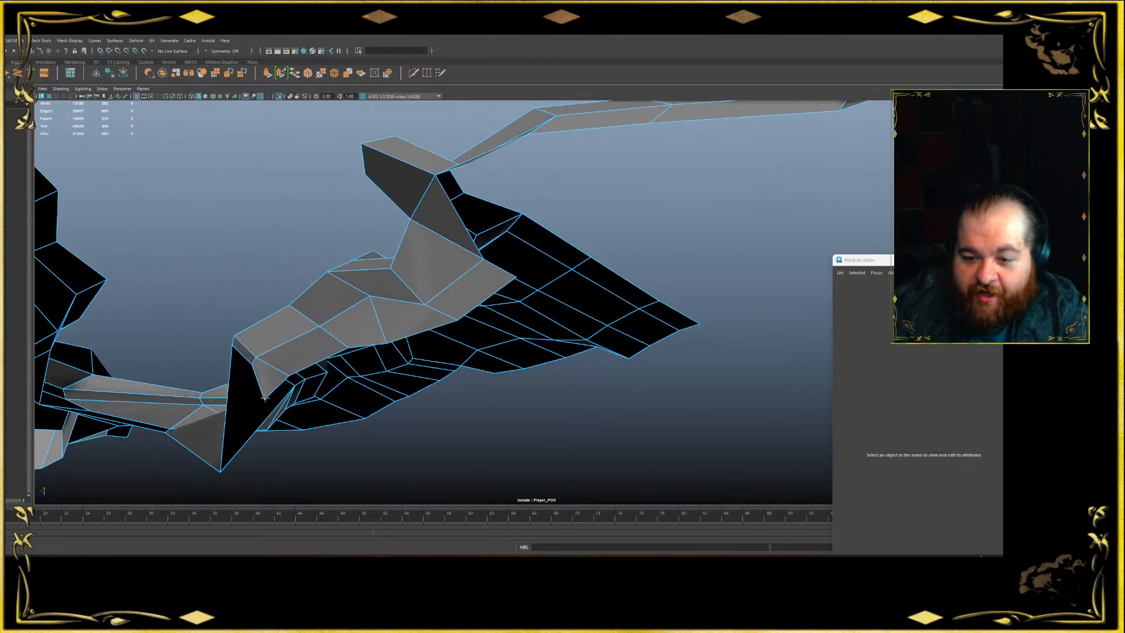
Adjust the lower edge of the new wall beneath the bank from an end-on view
left_click_drag(276, 388, 390, 285, "alt")
left_click_drag(373, 352, 417, 340, "alt")
left_click_drag(459, 296, 462, 298)
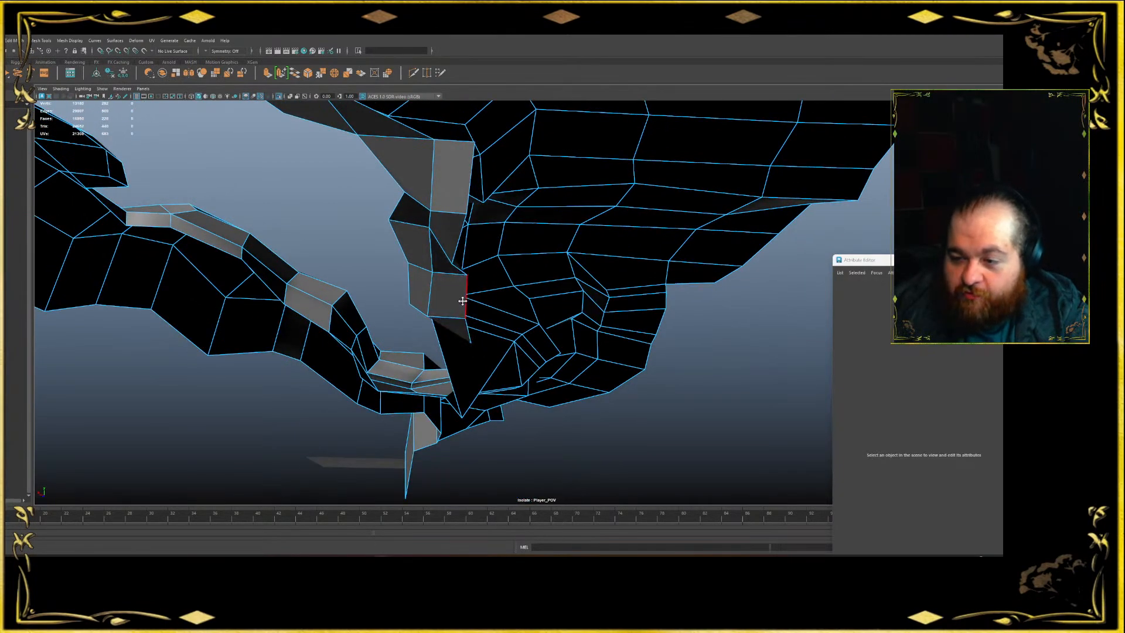
Add another row of wall faces beneath the bank, joined to the open edge of the existing side wall
left_click(464, 296)
left_click(547, 357)
mouse_move(545, 355)
left_mouse_down("alt")
mouse_move(589, 355)
mouse_move(509, 328)
mouse_move(501, 347)
mouse_move(516, 350)
mouse_move(485, 344)
mouse_move(515, 325)
mouse_move(502, 261)
left_mouse_up("alt")
left_click(503, 326)
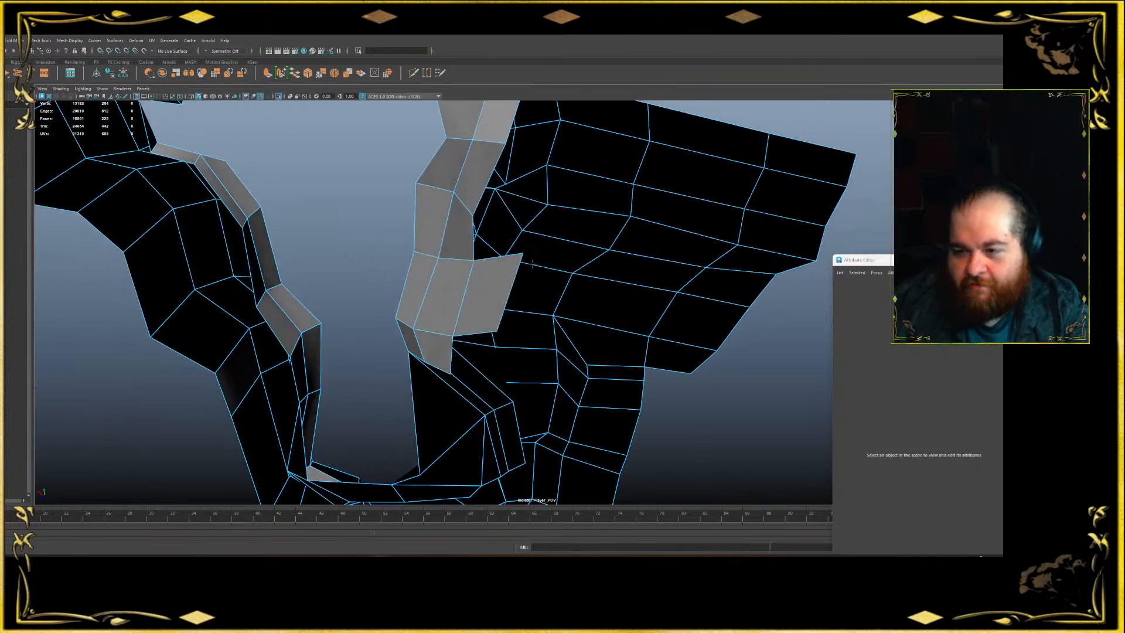
left_click(508, 275, "shift")
left_click_drag(503, 305, 523, 229, "alt")
left_click(463, 378, "shift")
left_click(503, 240, "shift")
left_click(501, 179, "shift")
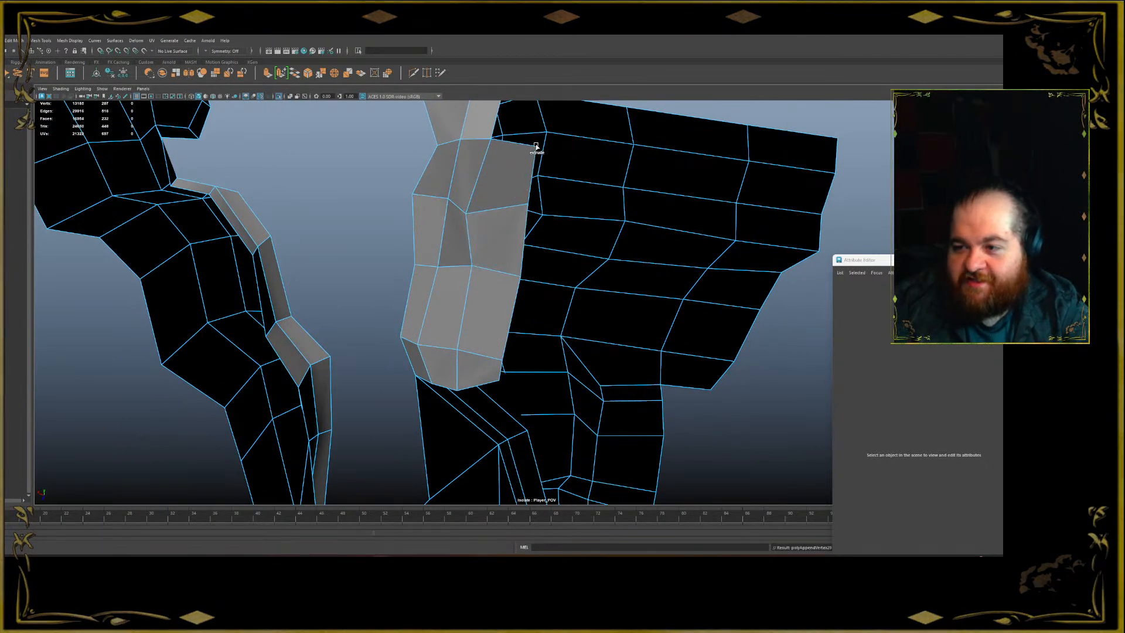
Continue the new wall row to the far end of the bank and reposition its end vertex
left_click_drag(526, 162, 504, 315, "alt")
scroll(451, 269, "up", 4)
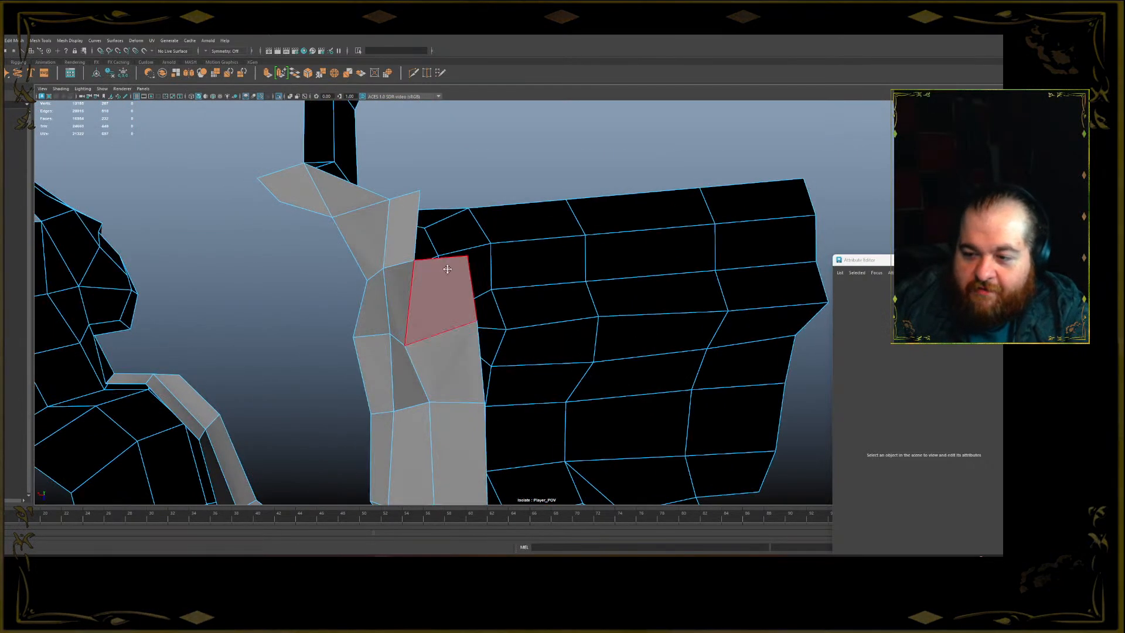
left_click(442, 225, "shift")
left_click_drag(407, 194, 407, 179)
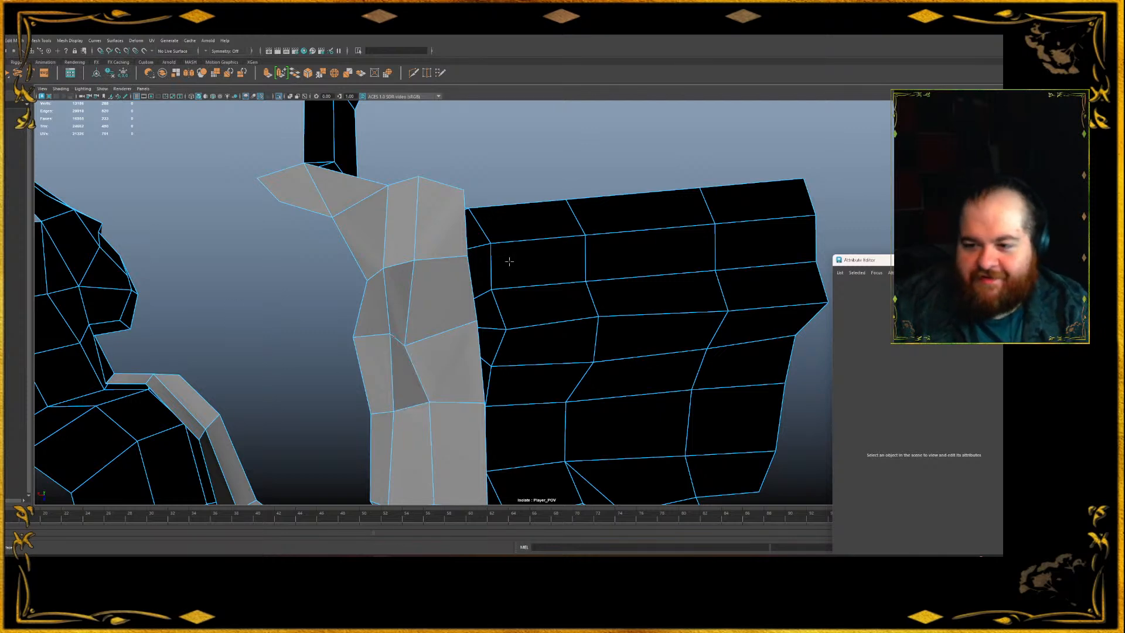
Add a face at the wall's corner beside the tall pointed face
left_click_drag(509, 261, 515, 310, "alt")
scroll(515, 311, "up", 5)
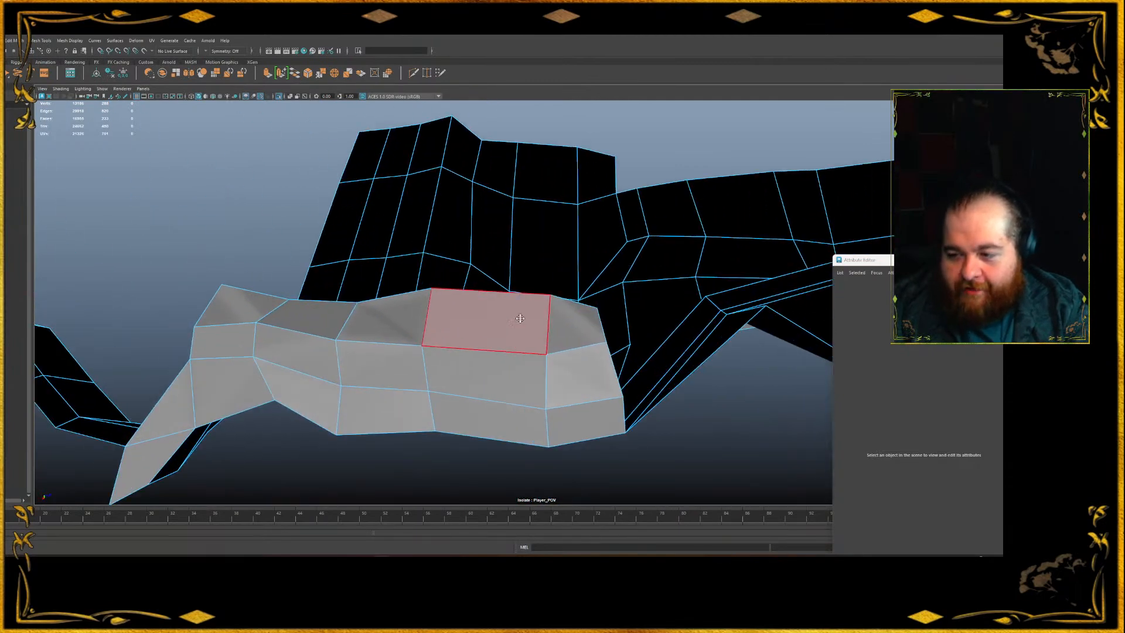
left_click_drag(444, 339, 452, 298, "alt")
scroll(451, 299, "up", 5)
scroll(422, 375, "down", 5)
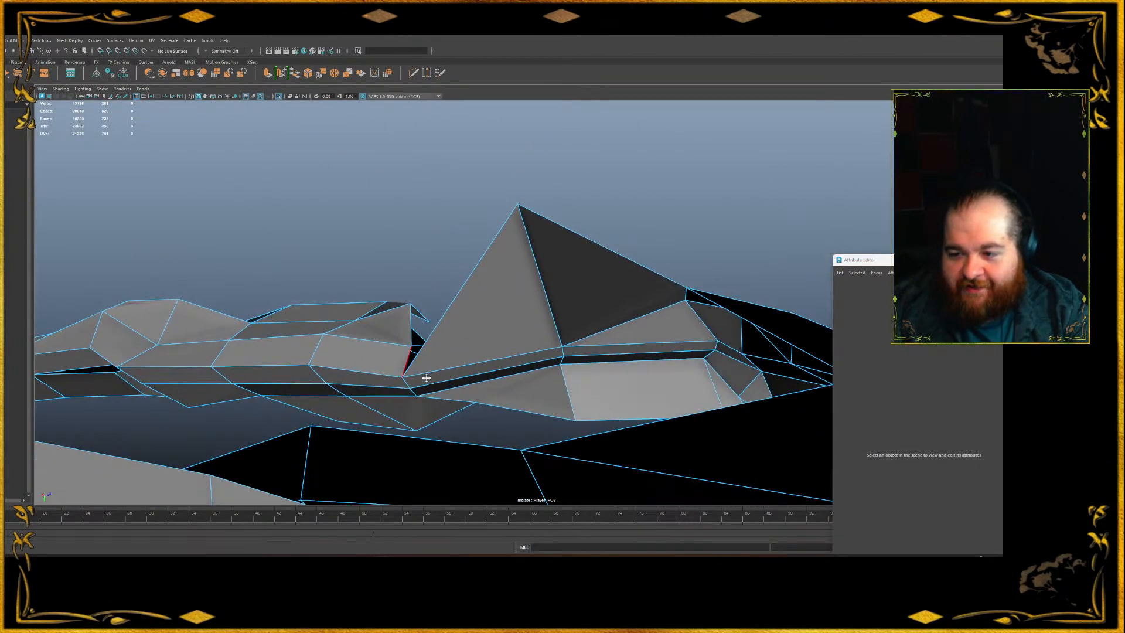
scroll(406, 359, "up", 1)
left_click_drag(407, 359, 548, 344, "alt")
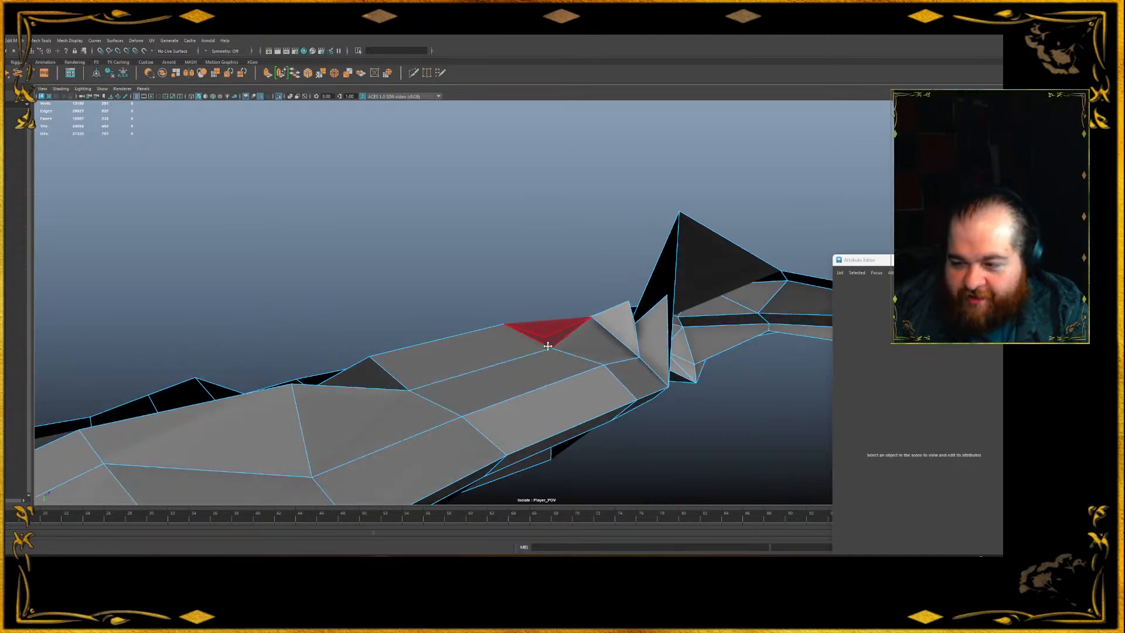
left_click_drag(614, 301, 634, 362, "alt")
left_click_drag(586, 329, 535, 332, "alt")
left_click(491, 375)
key("Return")
scroll(406, 387, "up", 5)
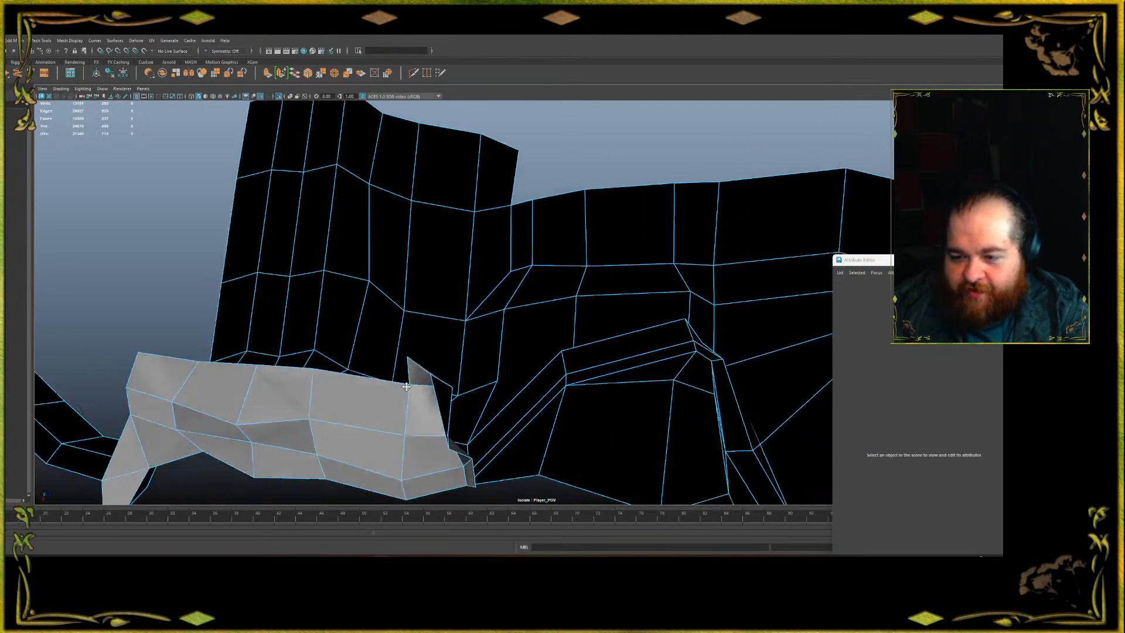
Pull new faces out from the wall's open lower edge and fill the gap between them
left_click_drag(407, 358, 416, 245)
key("ctrl+z")
left_click_drag(389, 260, 407, 283, "alt")
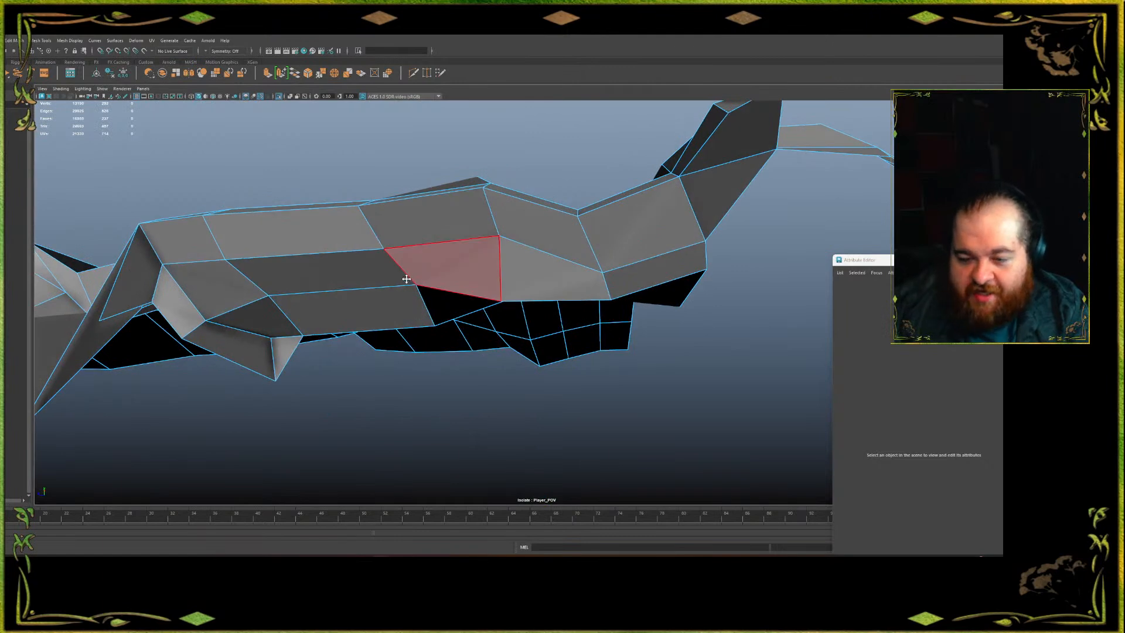
left_click_drag(380, 391, 297, 355, "alt")
left_click_drag(302, 288, 513, 316)
left_click_drag(610, 252, 628, 376)
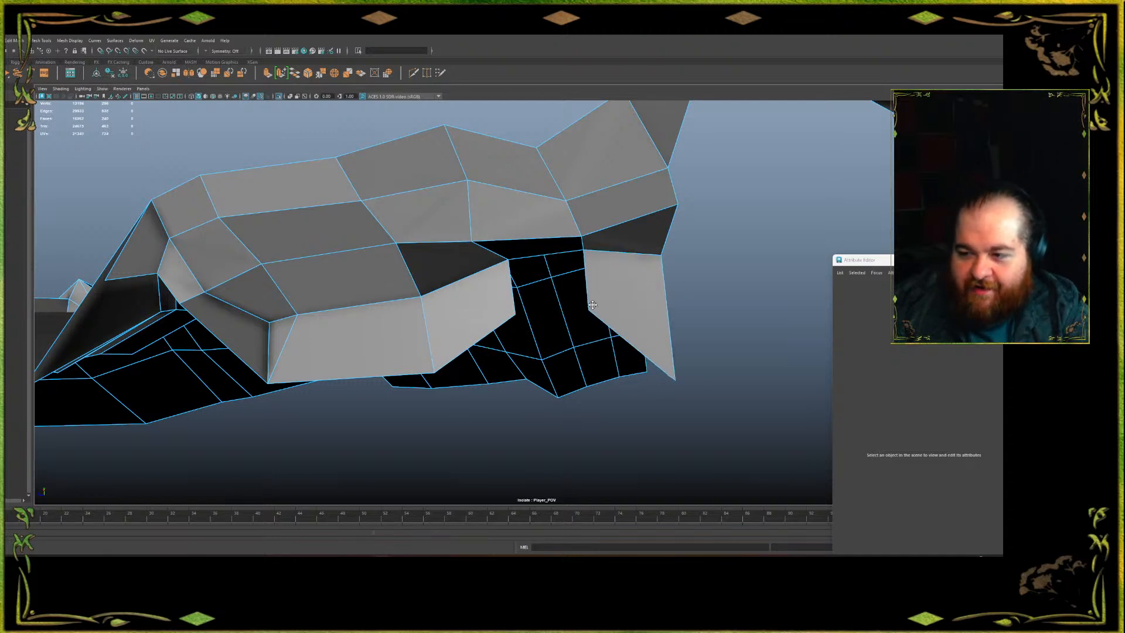
left_click(563, 276, "shift")
Cut the stretched end face of the wall in two, starting from its lower corner
left_click_drag(594, 290, 578, 316, "alt")
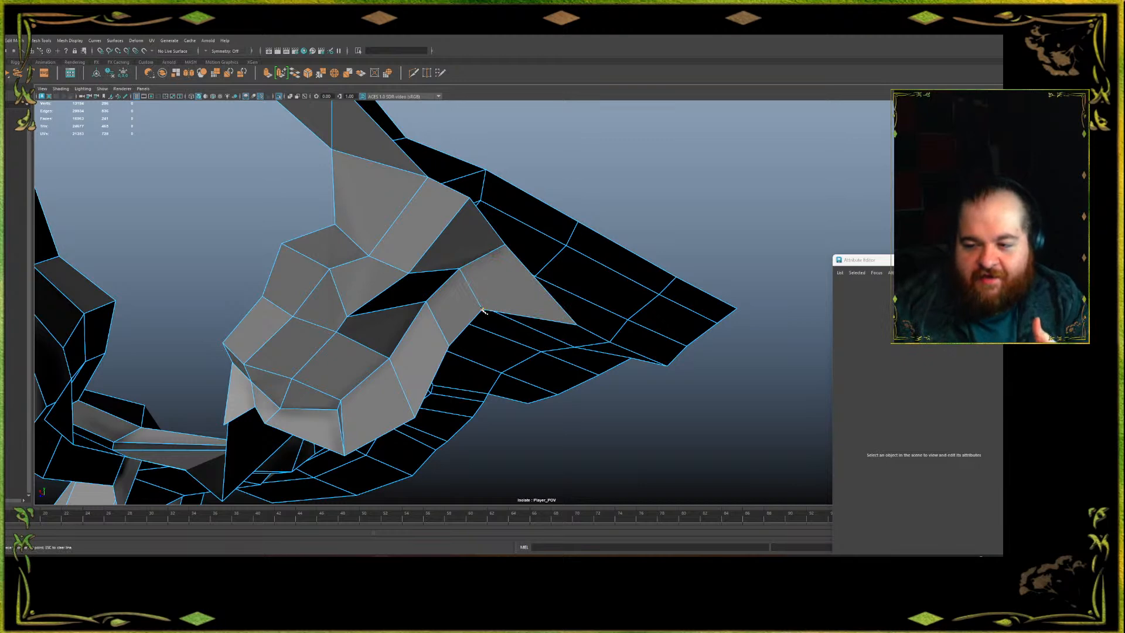
right_click(531, 306)
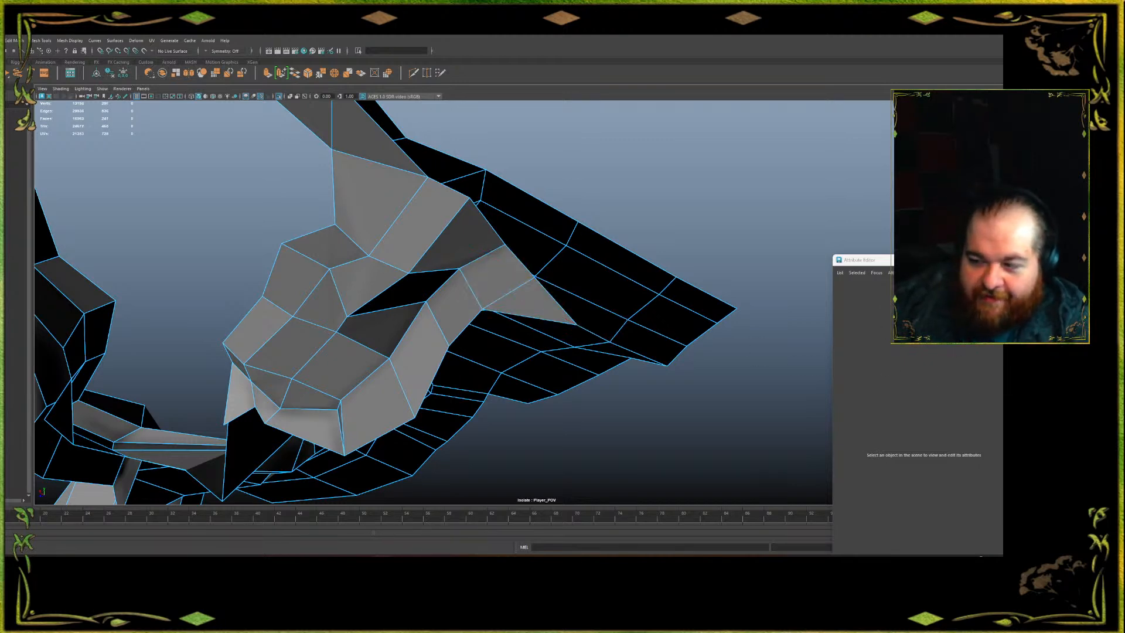
left_click_drag(645, 314, 487, 371, "alt")
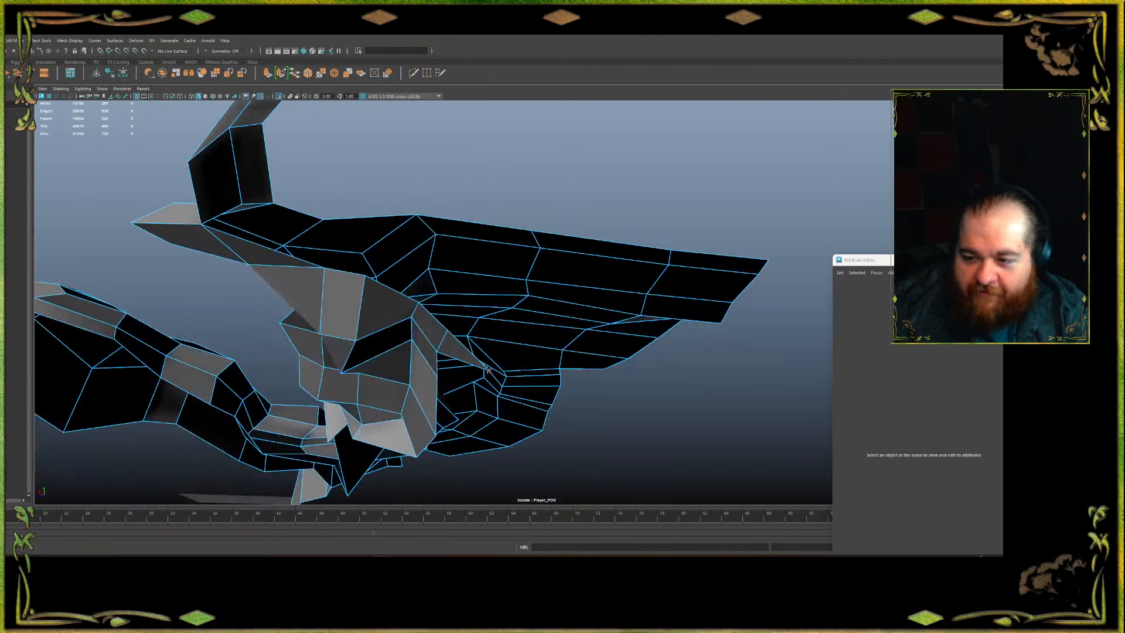
left_click_drag(496, 332, 604, 262, "alt")
left_click_drag(614, 193, 558, 174, "alt")
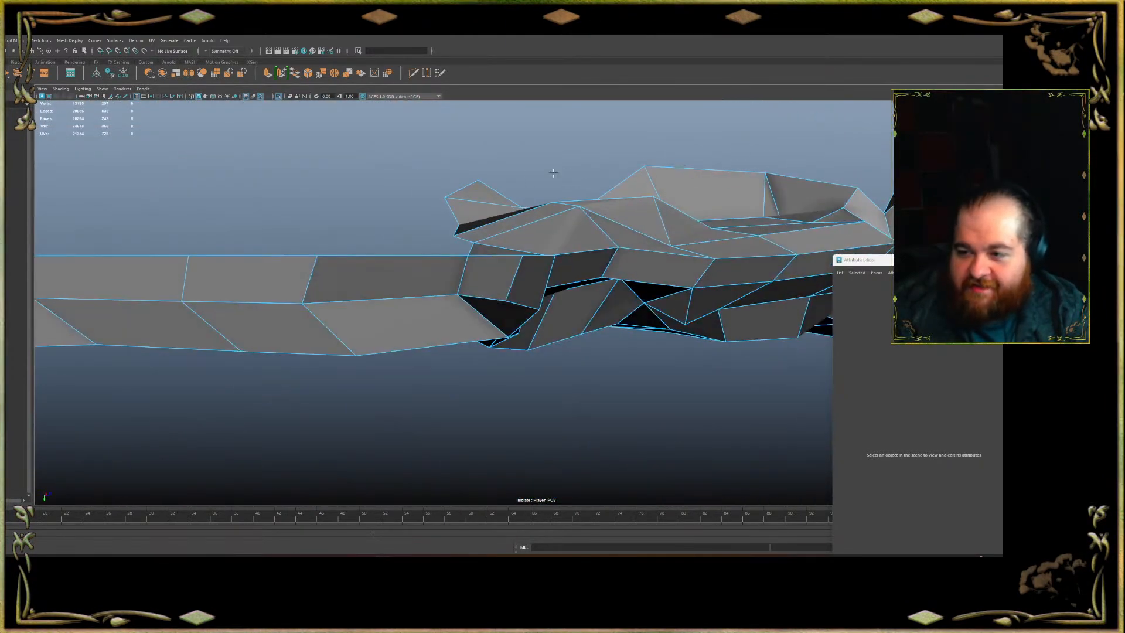
Build the next row of wall faces along the open border toward the tall pointed face
left_click_drag(461, 194, 486, 356, "alt")
left_click(567, 302, "shift")
key("ctrl+z")
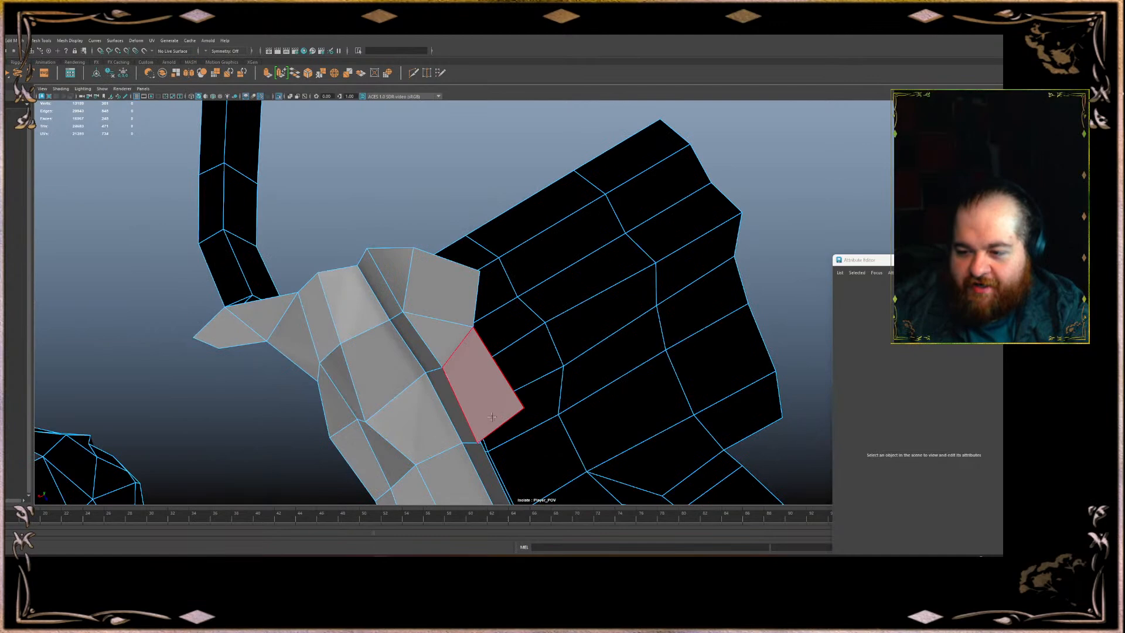
left_click_drag(503, 423, 559, 304, "alt")
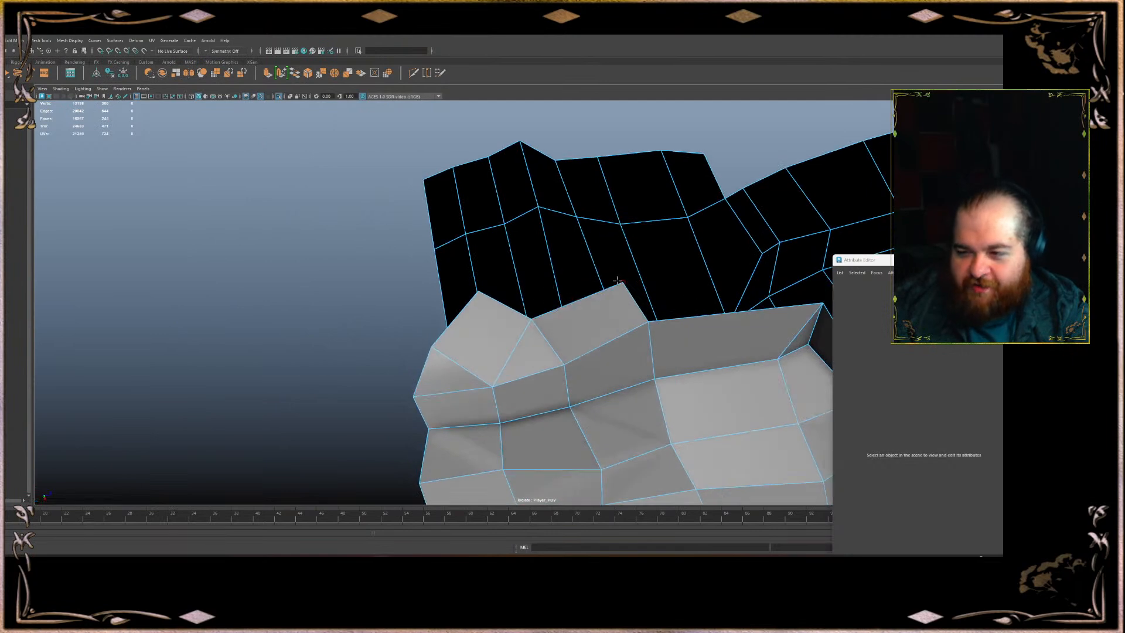
left_click_drag(617, 280, 579, 227, "alt")
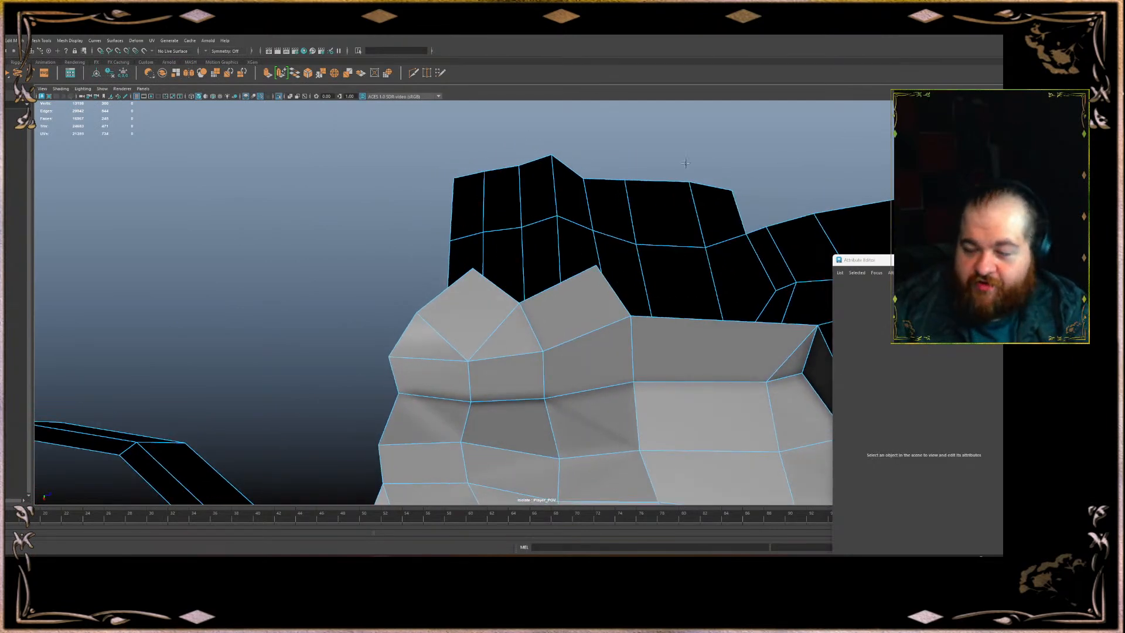
left_click_drag(686, 161, 560, 282, "alt")
middle_click_drag(559, 281, 456, 298, "alt")
scroll(497, 284, "up", 3)
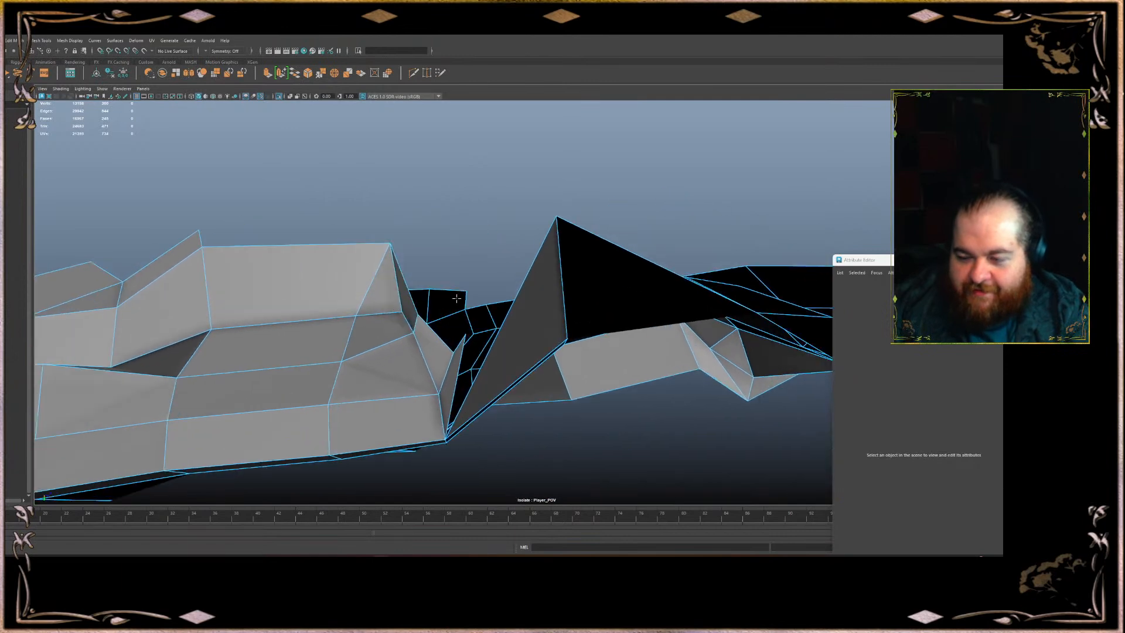
left_click_drag(427, 293, 510, 296, "alt")
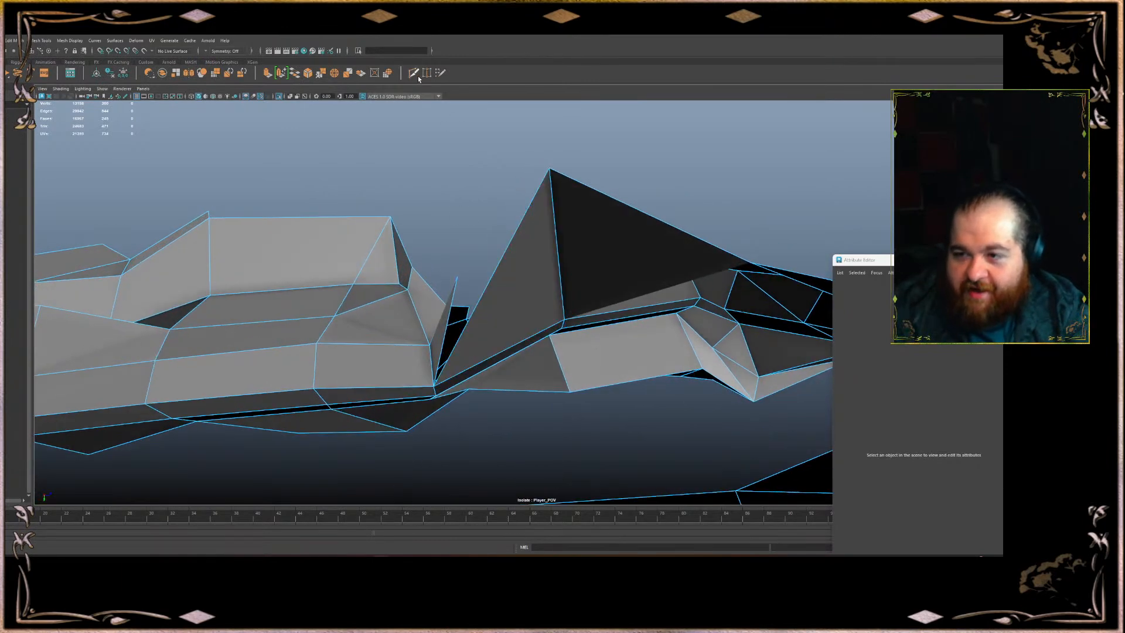
Reshape the tall pointed face beside the wall into a strip of joined quads and extend it toward the wall
key("Escape")
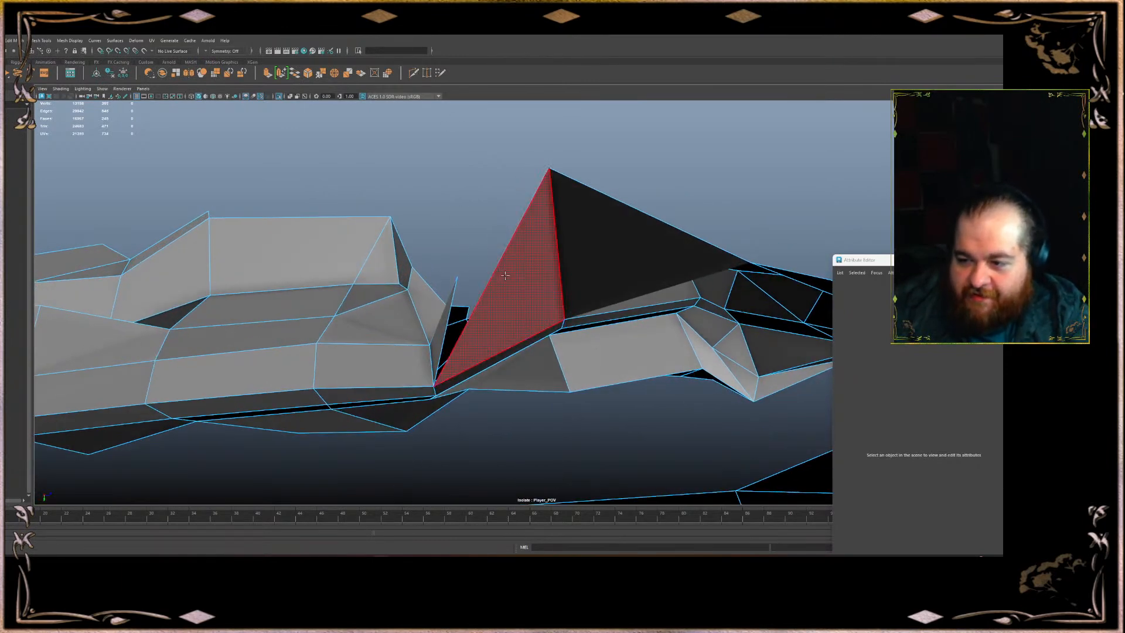
key("ctrl+z")
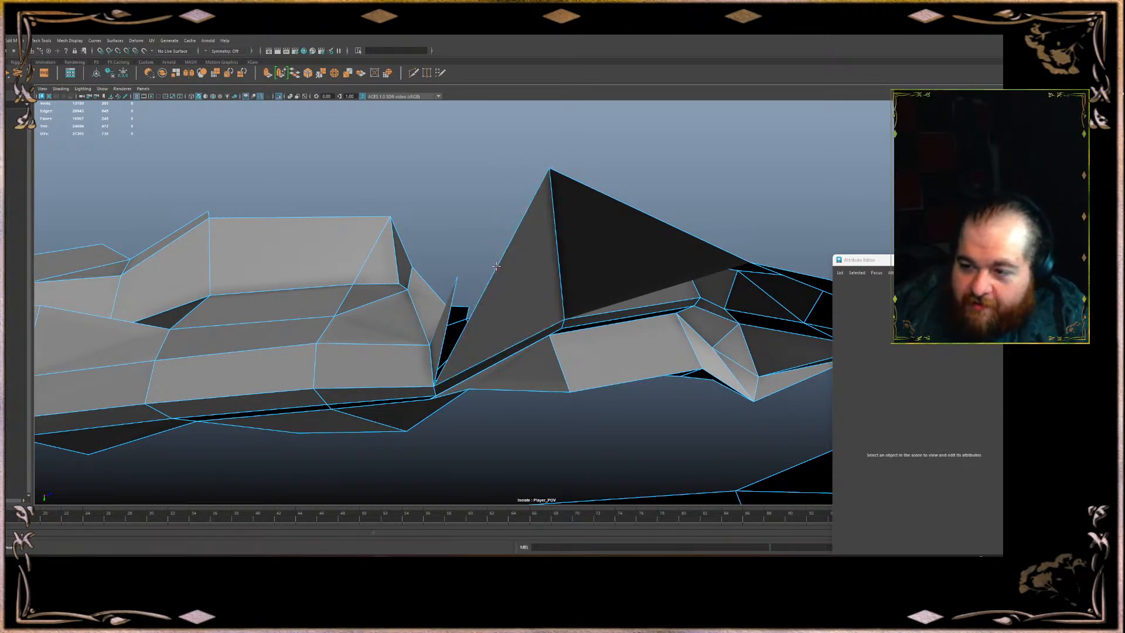
left_click_drag(489, 267, 352, 334, "alt")
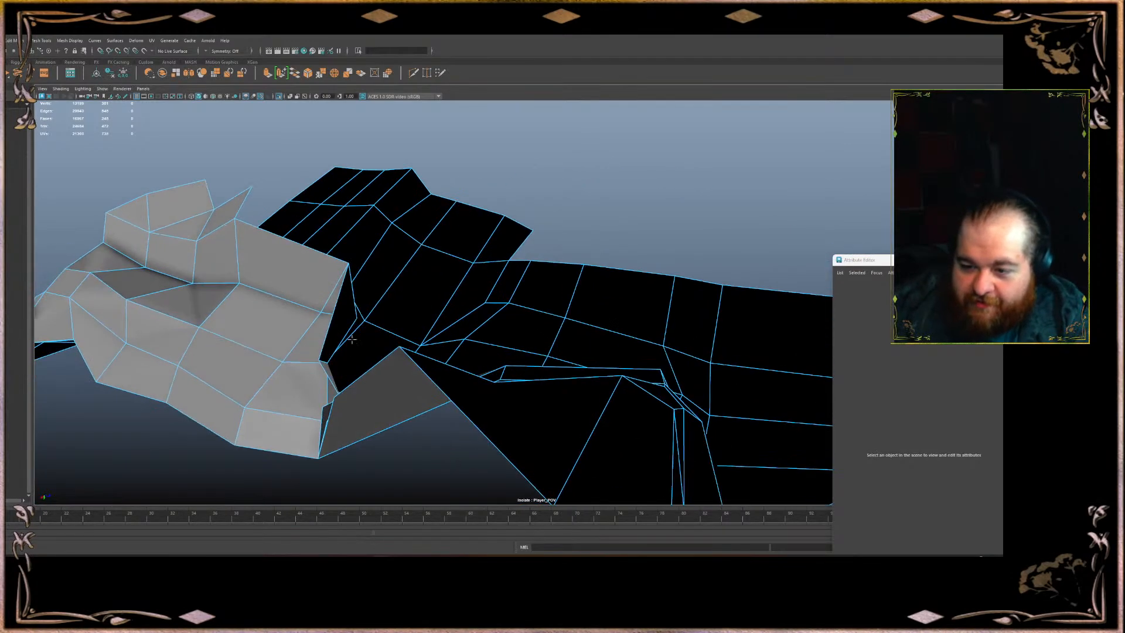
left_click_drag(386, 381, 544, 222, "alt")
left_click_drag(429, 226, 553, 210)
left_click_drag(409, 304, 477, 287)
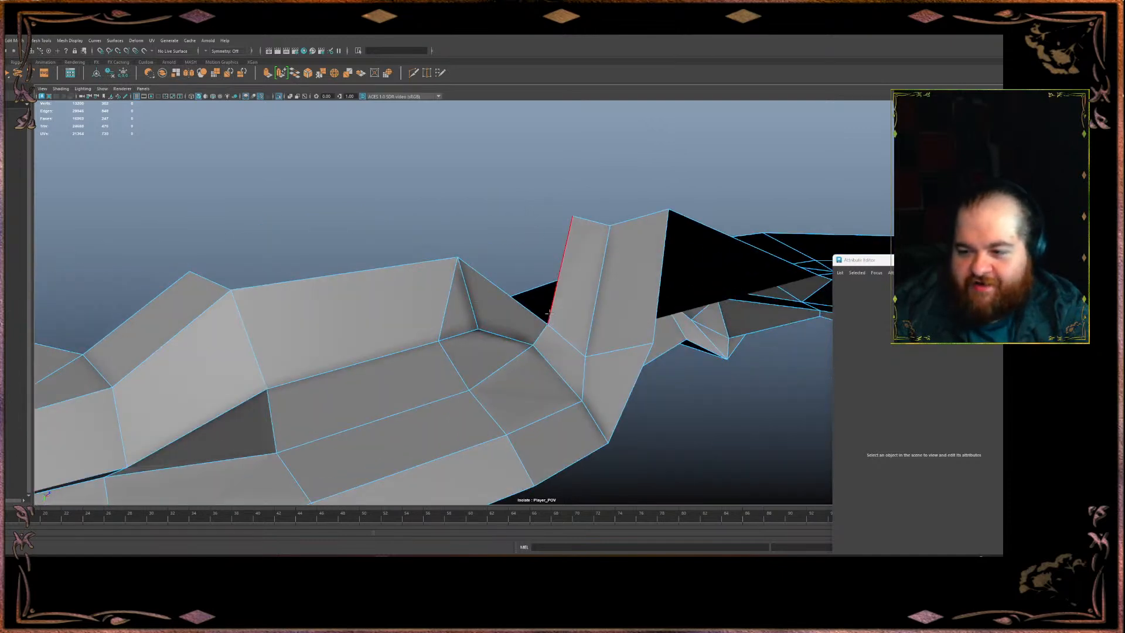
left_click_drag(552, 228, 526, 229, "alt")
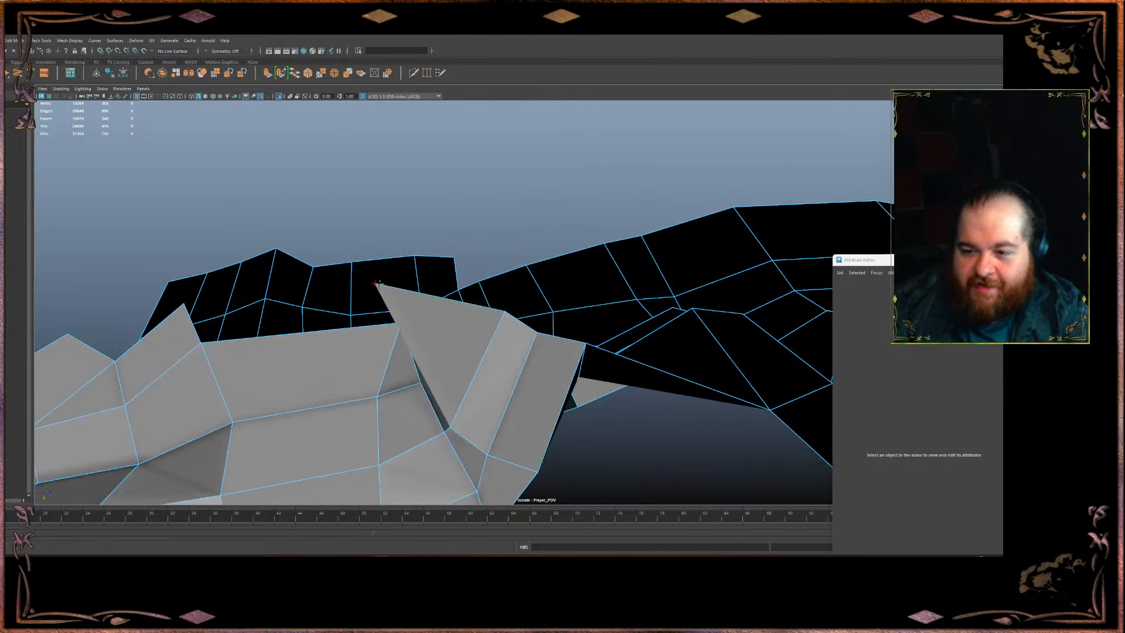
Fill the wall's upper row with faces and pull its end edge toward the neighbouring strip to close the gap
left_click_drag(454, 284, 434, 337, "alt")
left_click(283, 390)
left_click(316, 358)
left_click_drag(316, 357, 567, 191, "alt")
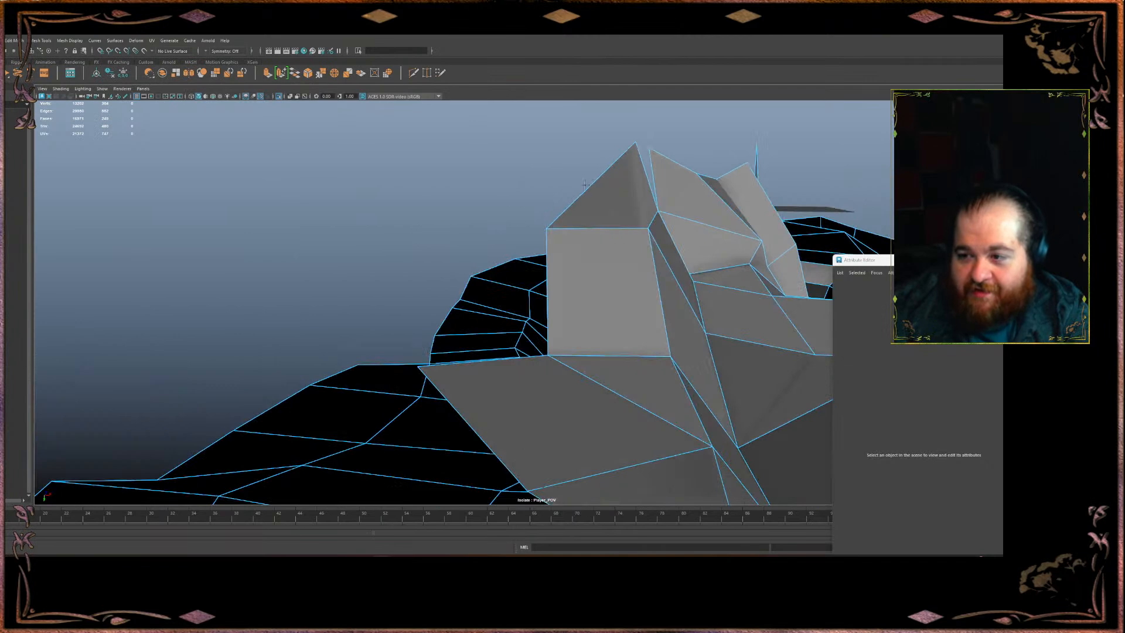
left_click_drag(634, 143, 513, 212, "alt")
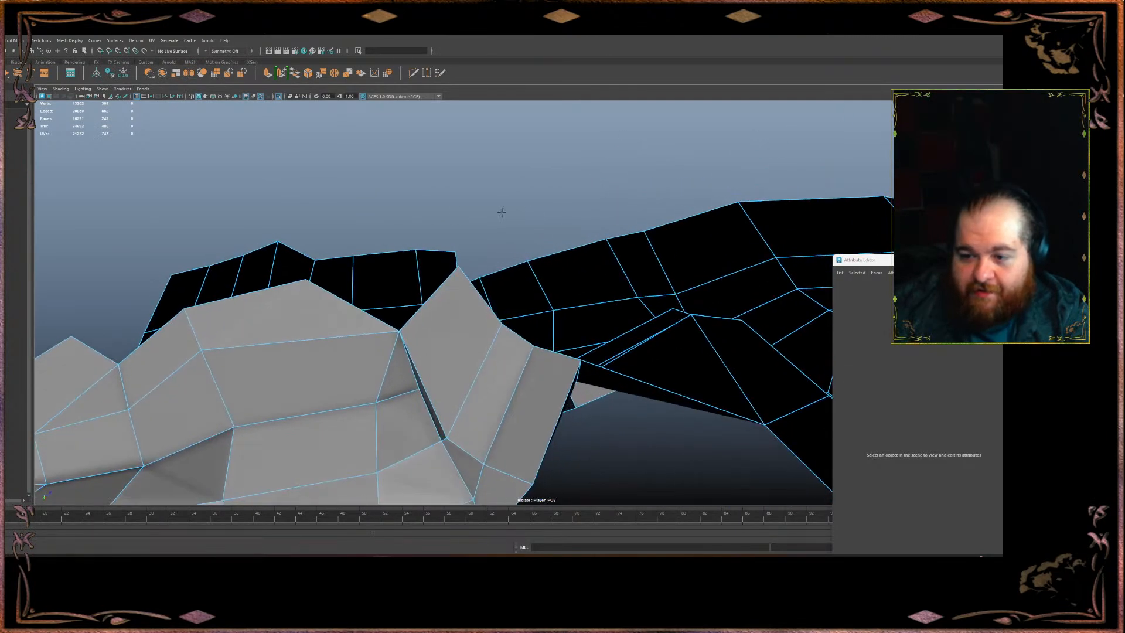
left_click_drag(314, 278, 467, 251)
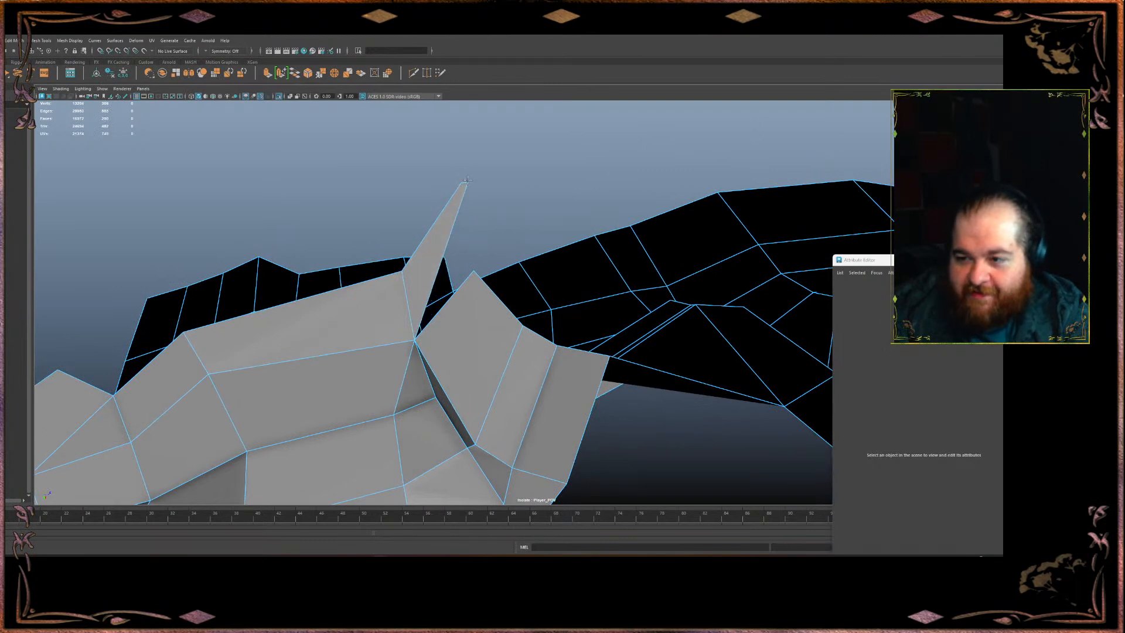
left_click_drag(462, 182, 409, 345)
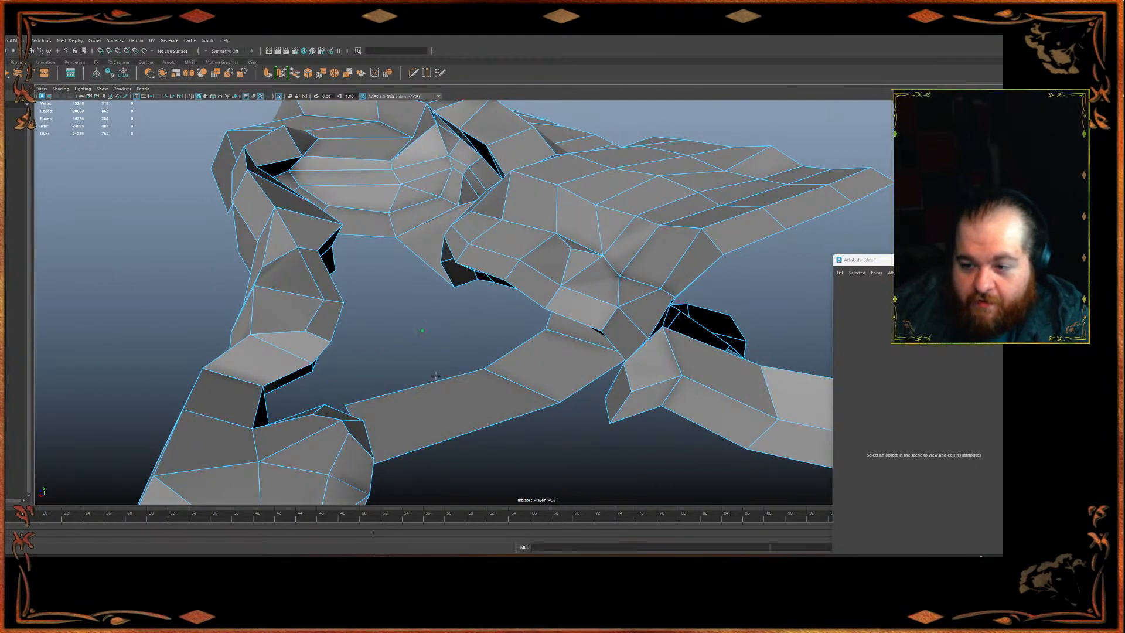
Span the open gap between the bank and the curved section with a strip of joined faces
left_click_drag(441, 382, 352, 180, "shift")
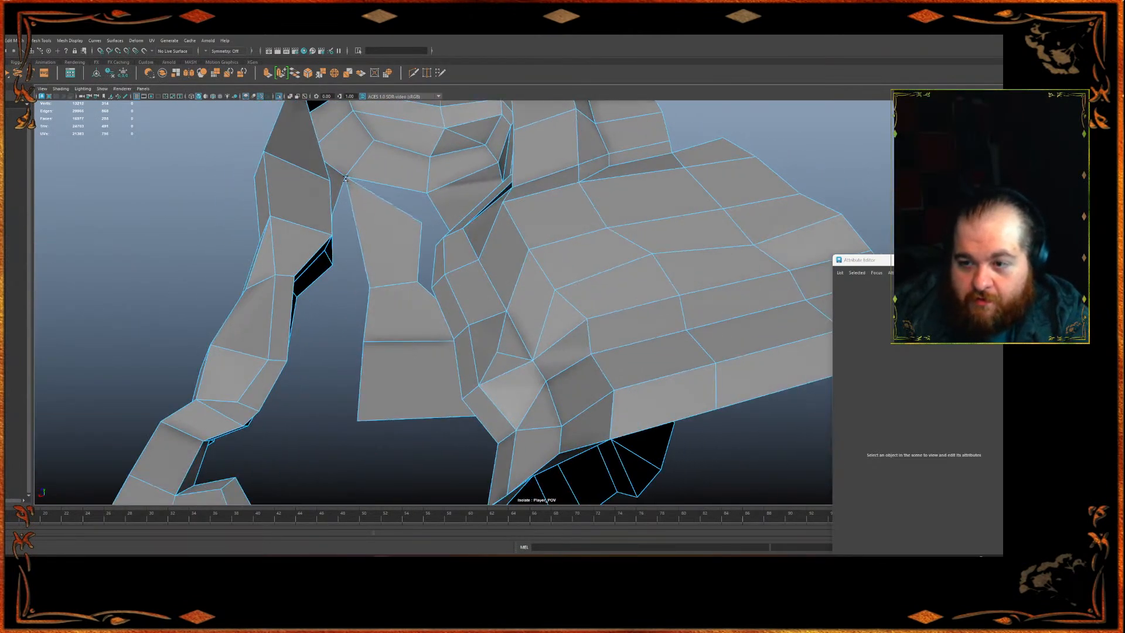
left_click_drag(422, 224, 364, 335)
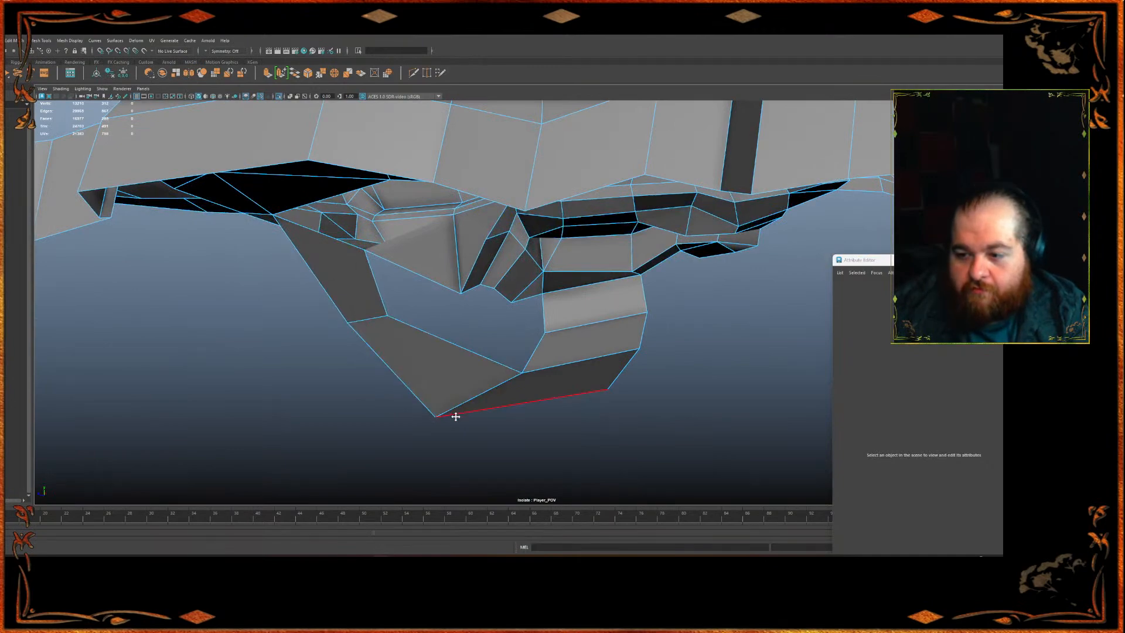
left_click_drag(456, 414, 616, 281, "alt")
scroll(558, 236, "down", 5)
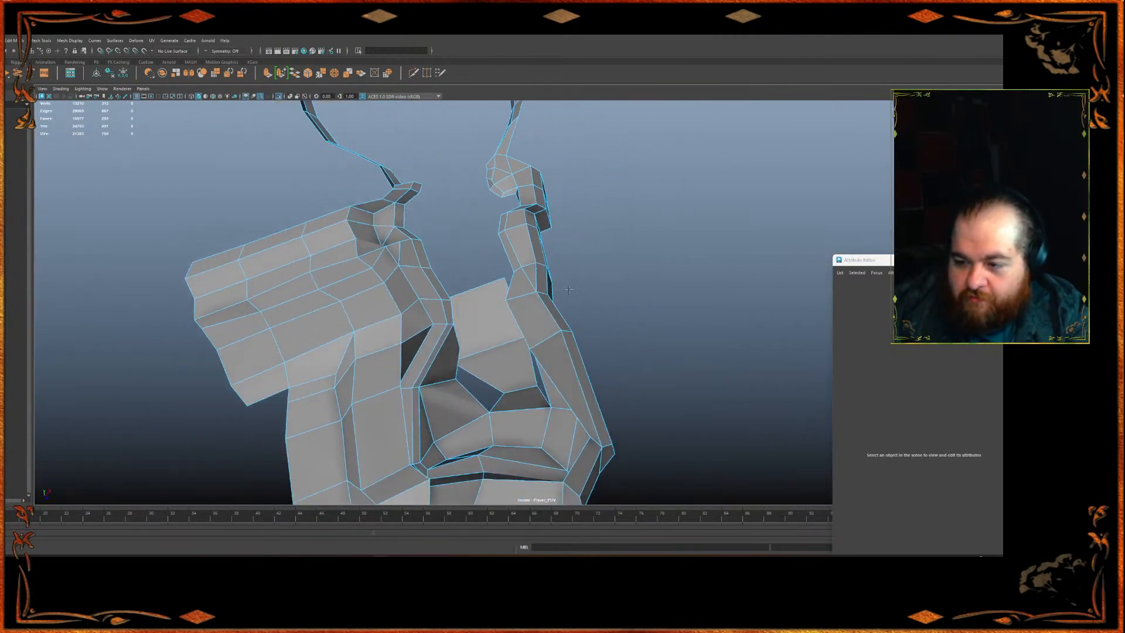
Leave the face-drawing tool and select the outer border edge of the new bridging strip for moving
right_click_drag(618, 280, 619, 280)
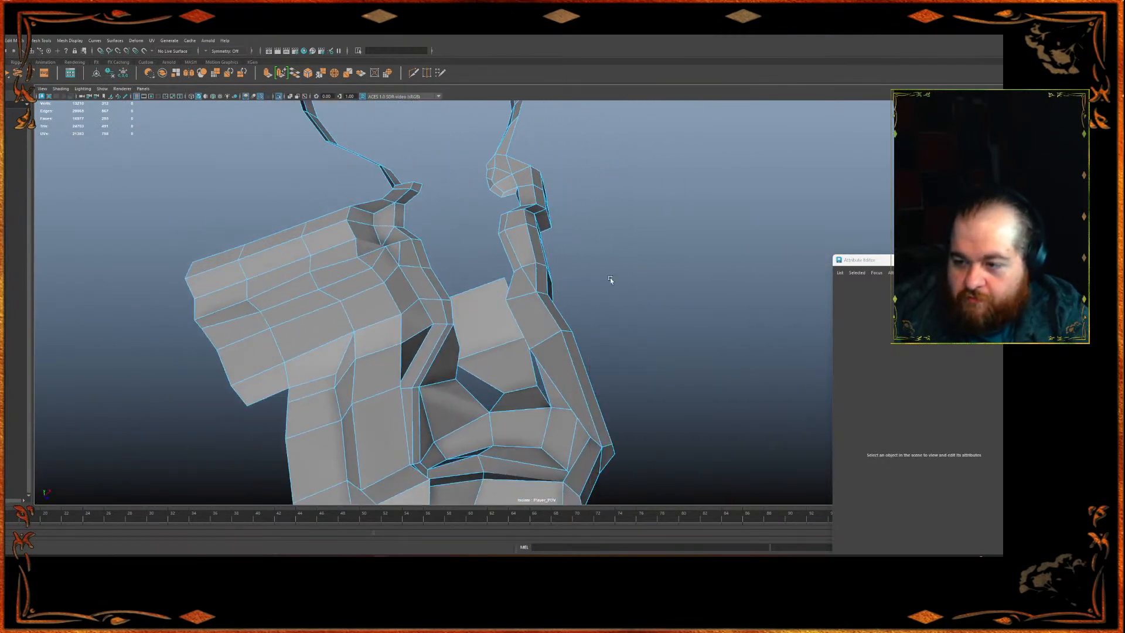
left_click_drag(638, 124, 555, 381)
left_click_drag(469, 372, 468, 373)
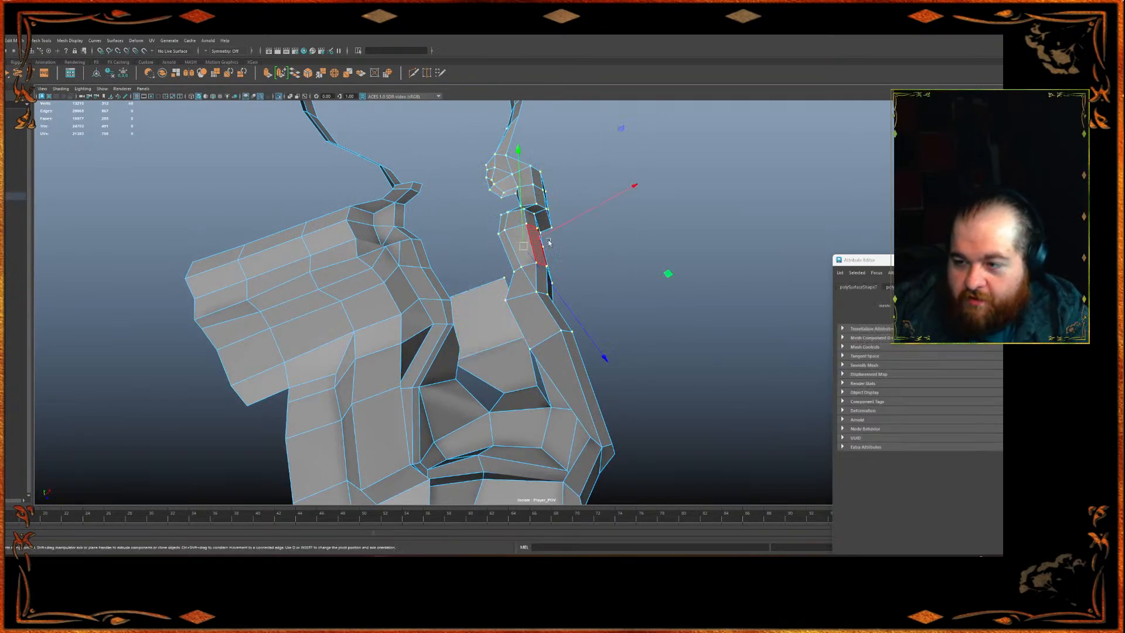
left_click_drag(566, 229, 540, 256)
left_click(462, 303)
left_click_drag(463, 303, 526, 259, "alt")
left_click_drag(474, 241, 505, 266, "alt")
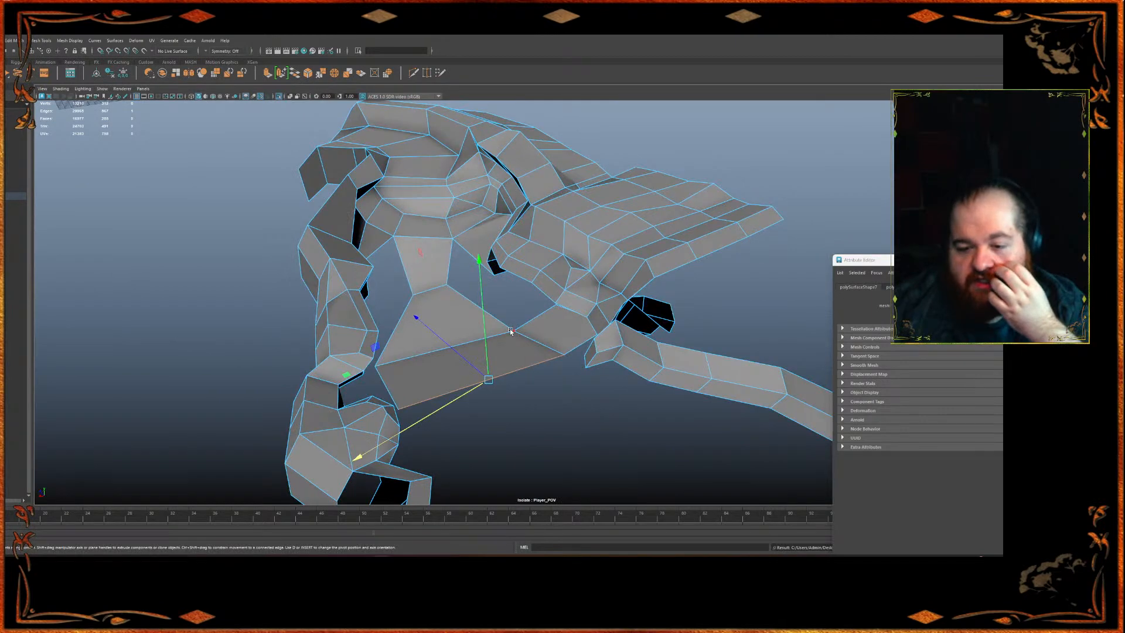